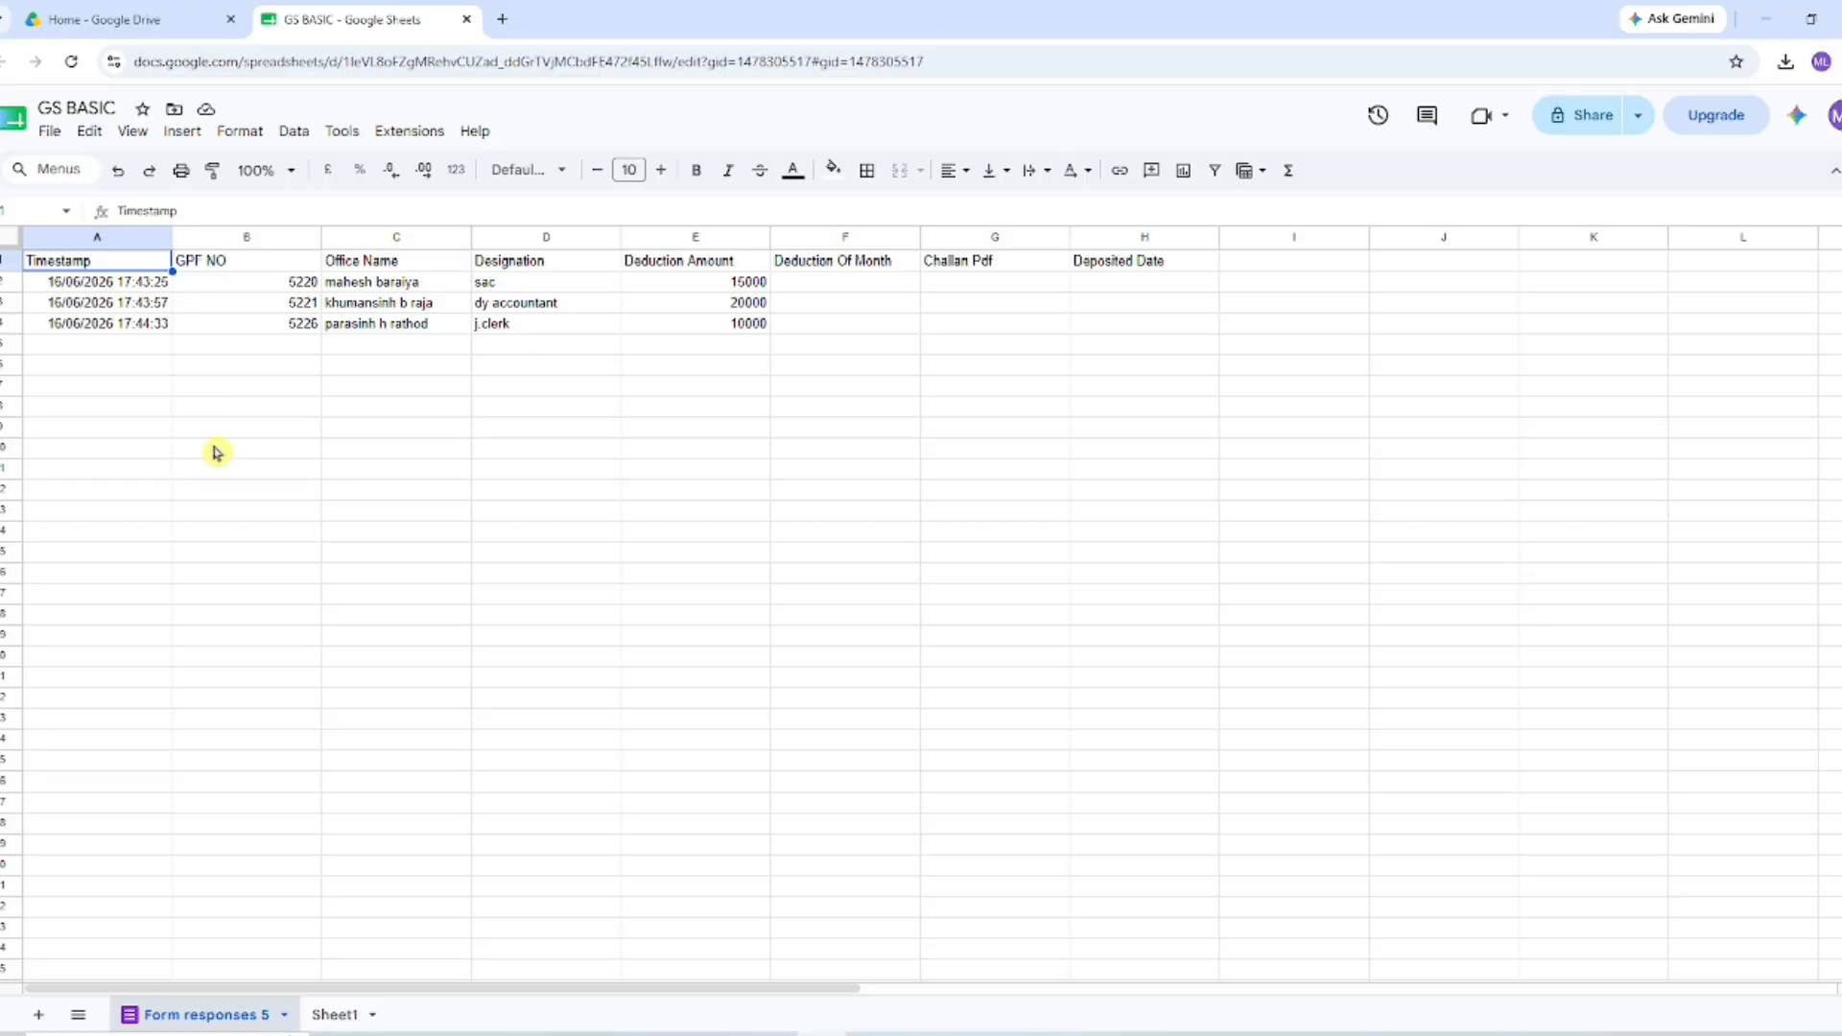
left_click(214, 428)
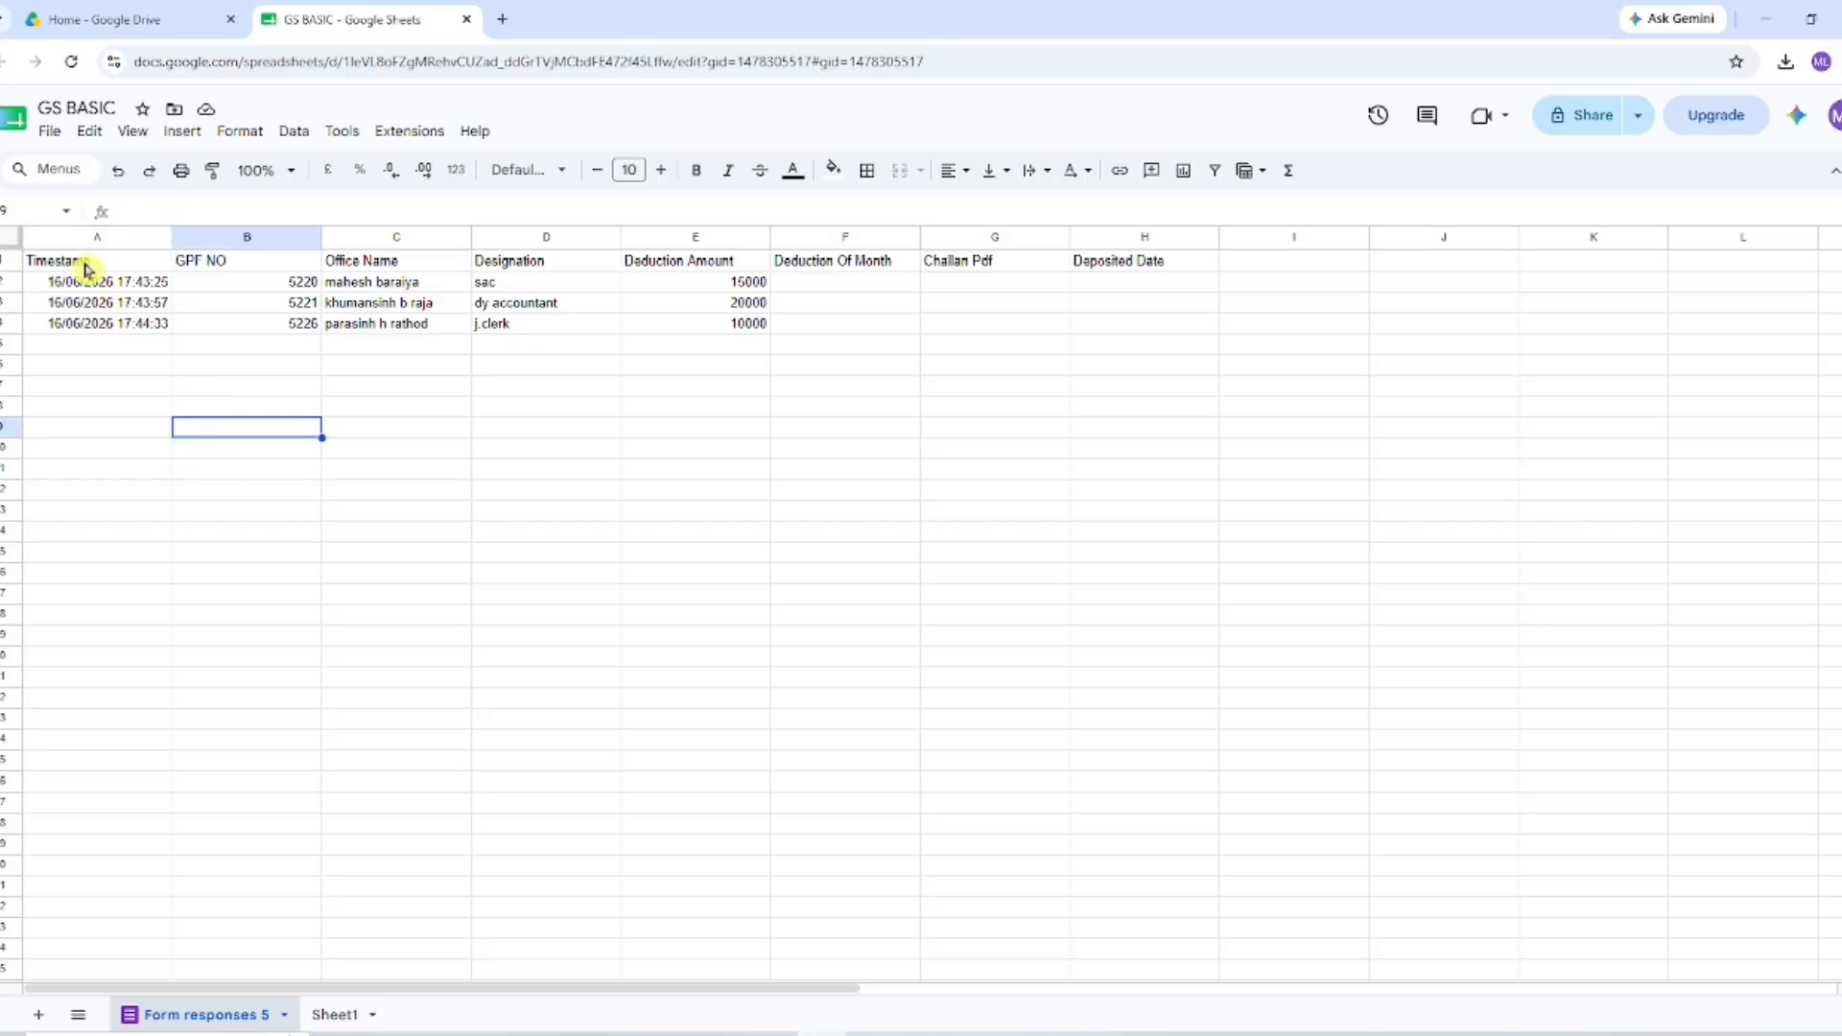
left_click_drag(82, 263, 1061, 383)
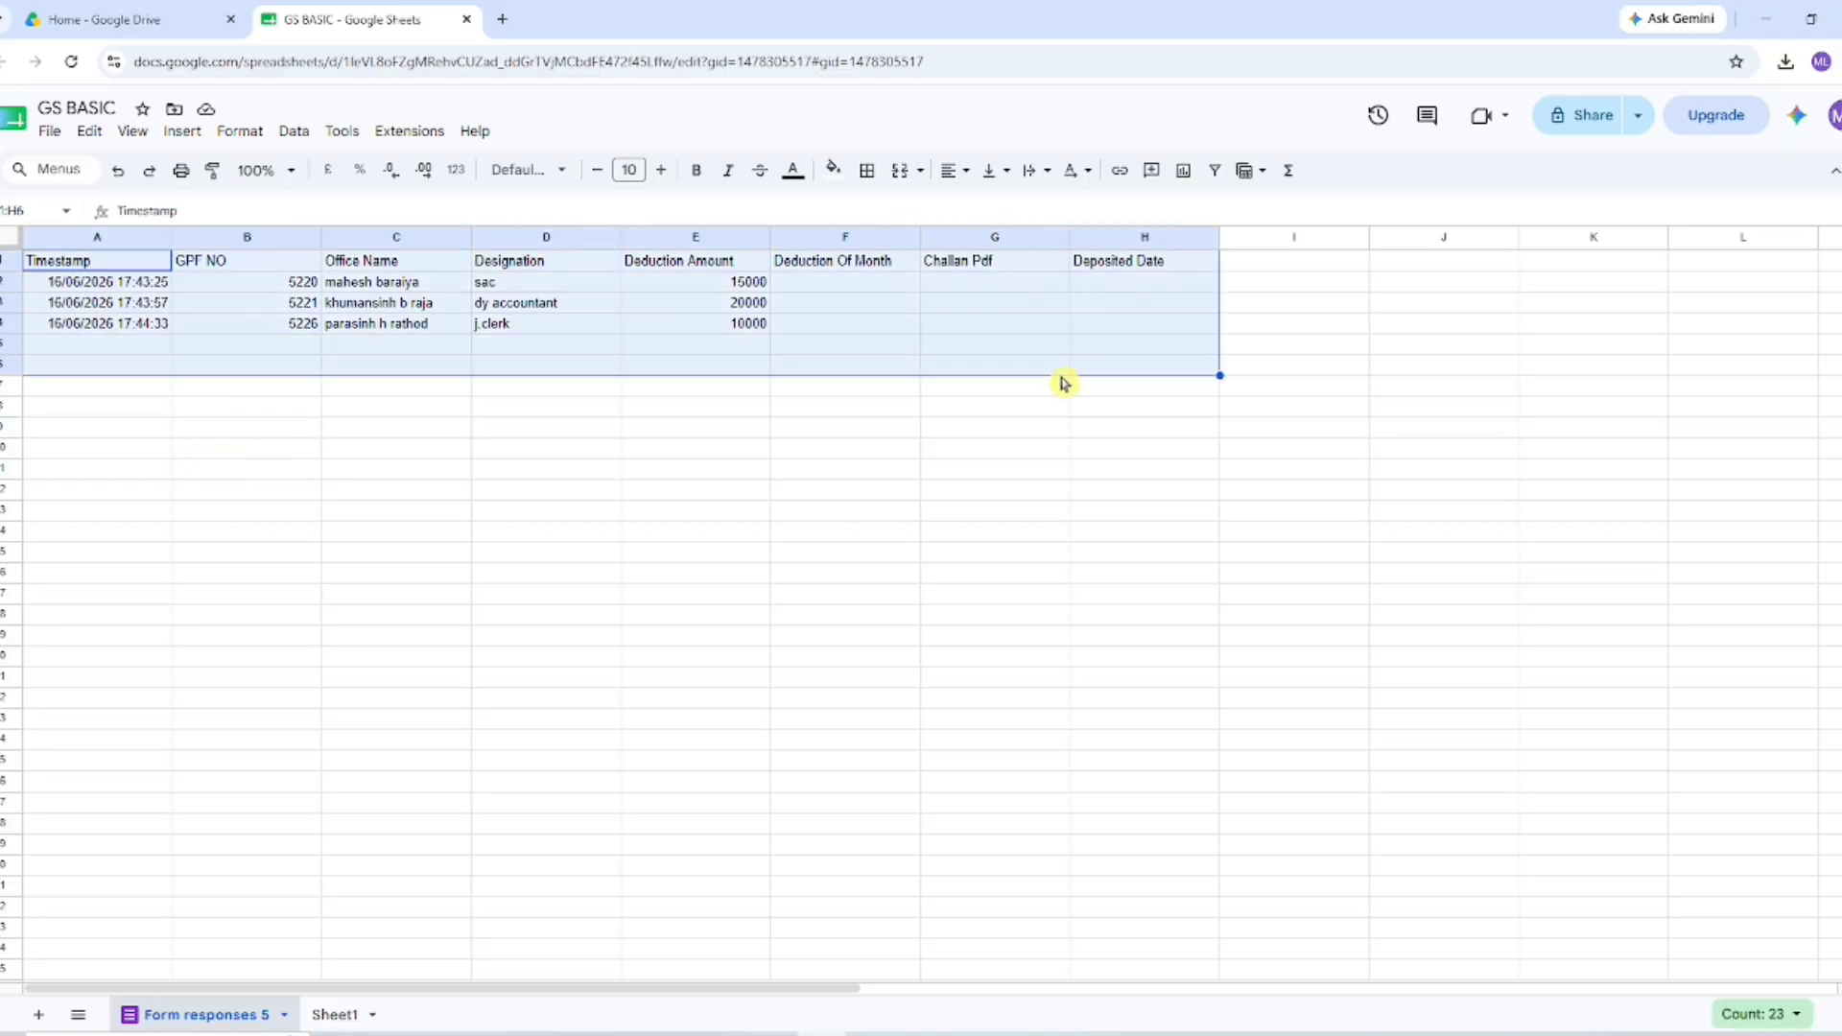
left_click(837, 535)
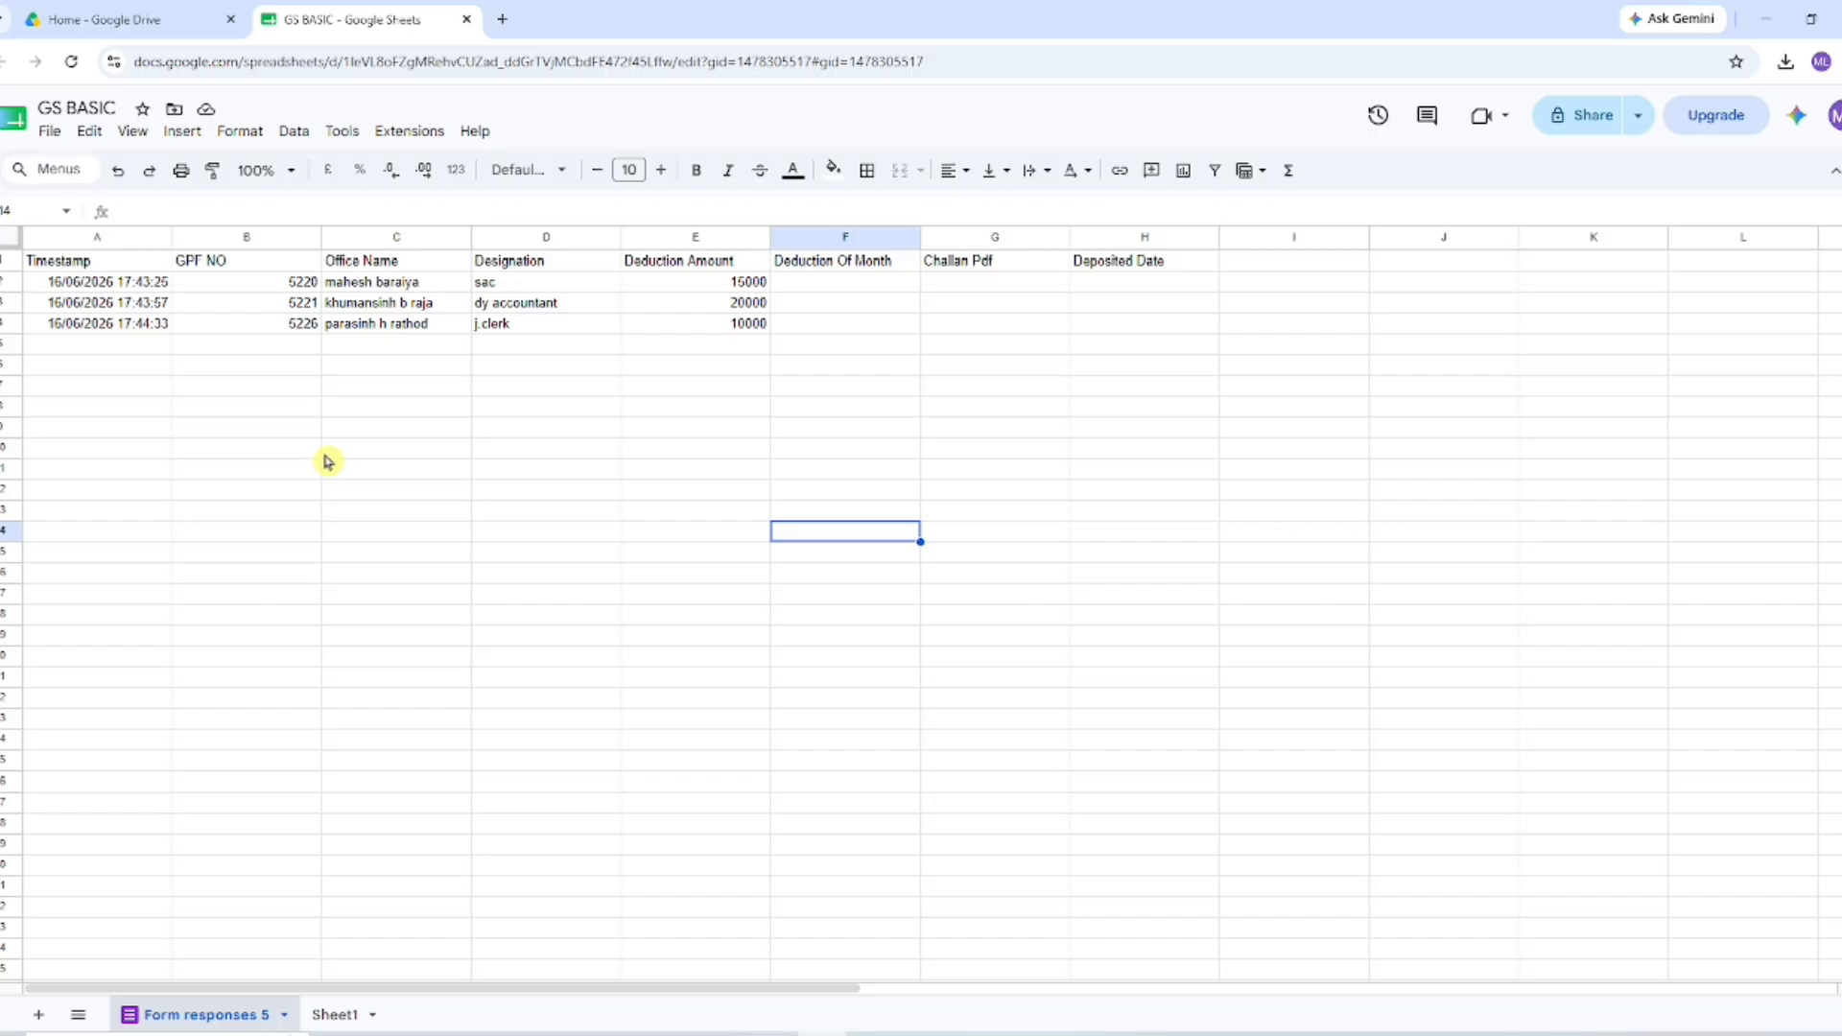
left_click(355, 370)
left_click(119, 360)
left_click(284, 440)
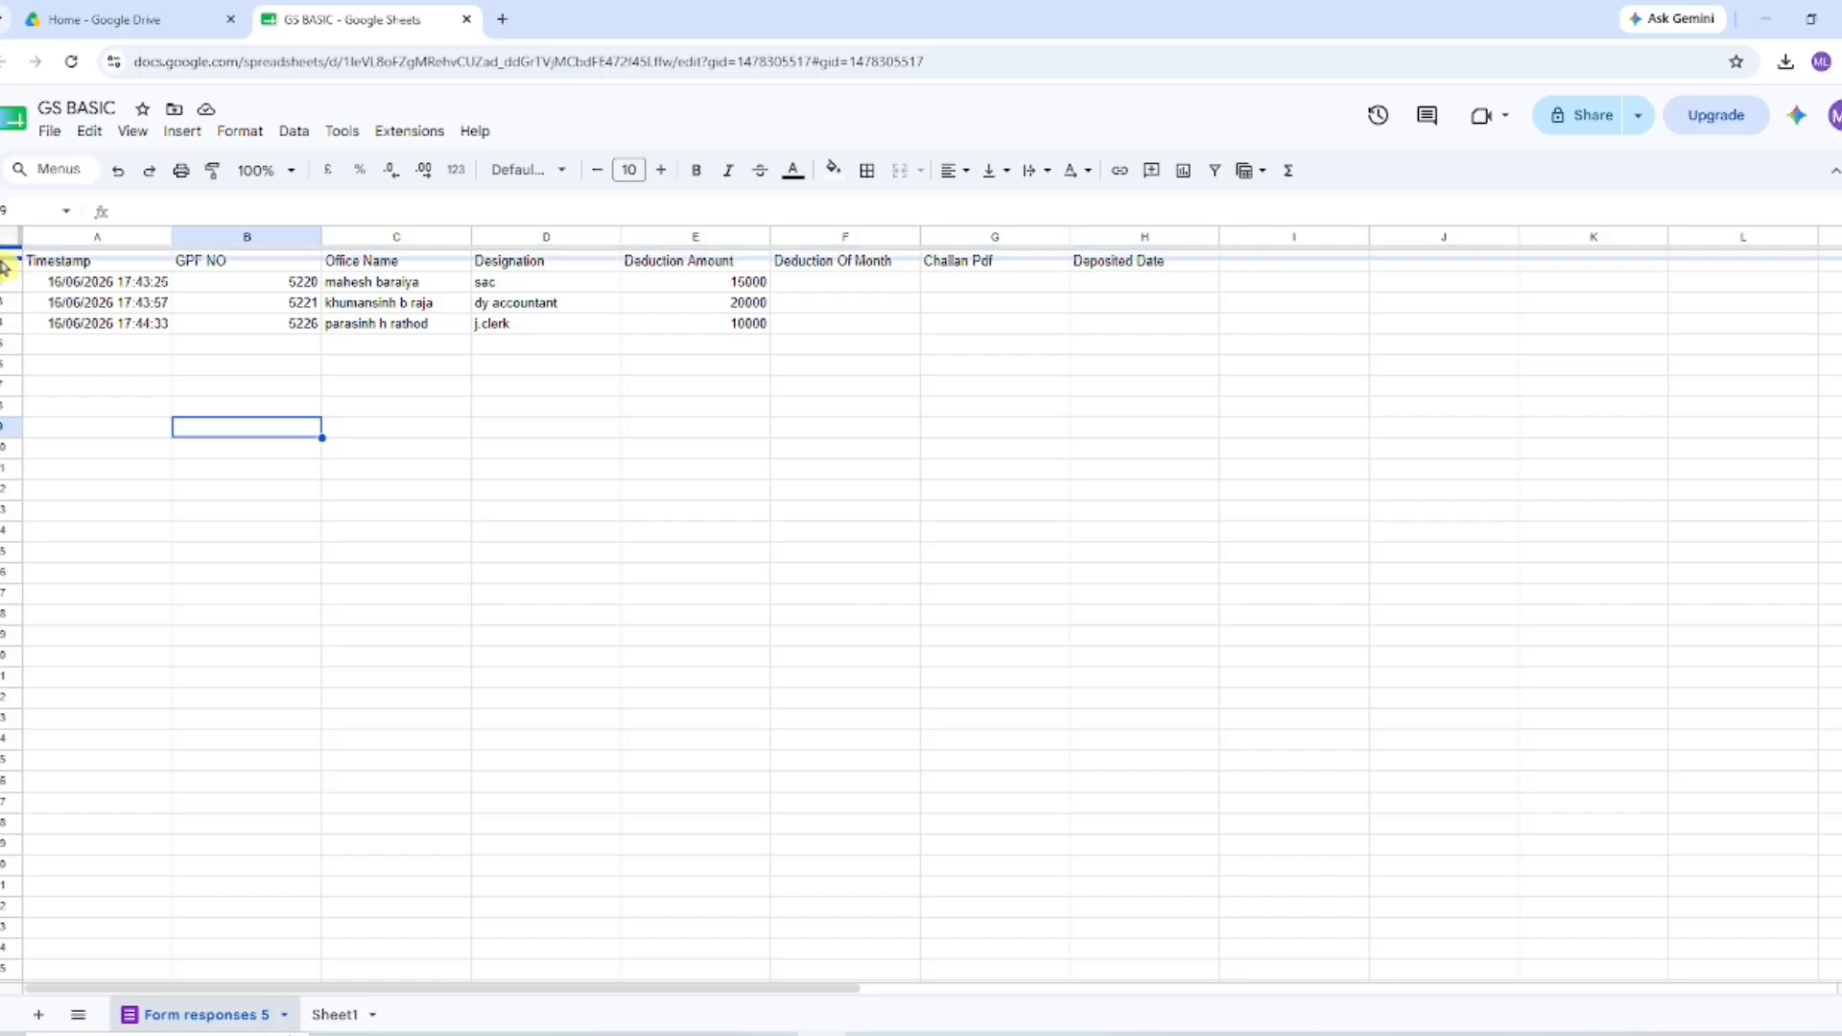
Freeze the sheet's first four rows and reduce the freeze to the header row only
left_click_drag(4, 250, 4, 335)
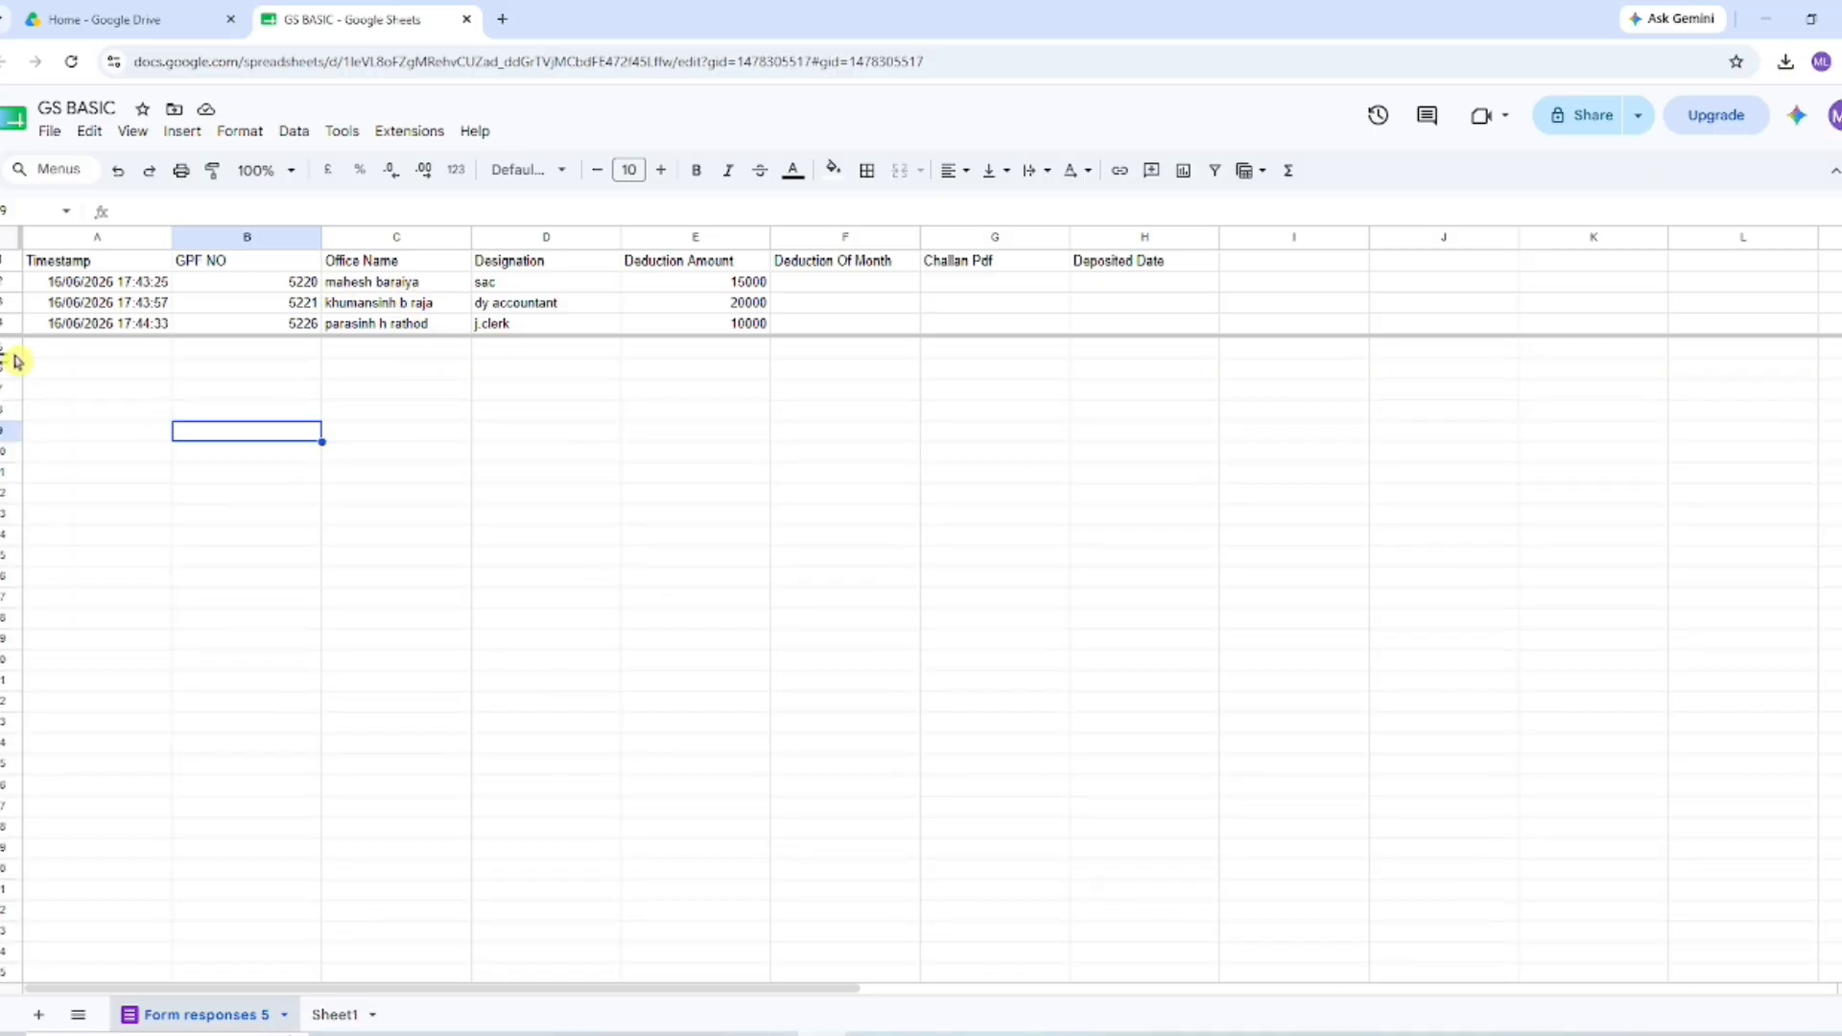
left_click_drag(3, 331, 10, 274)
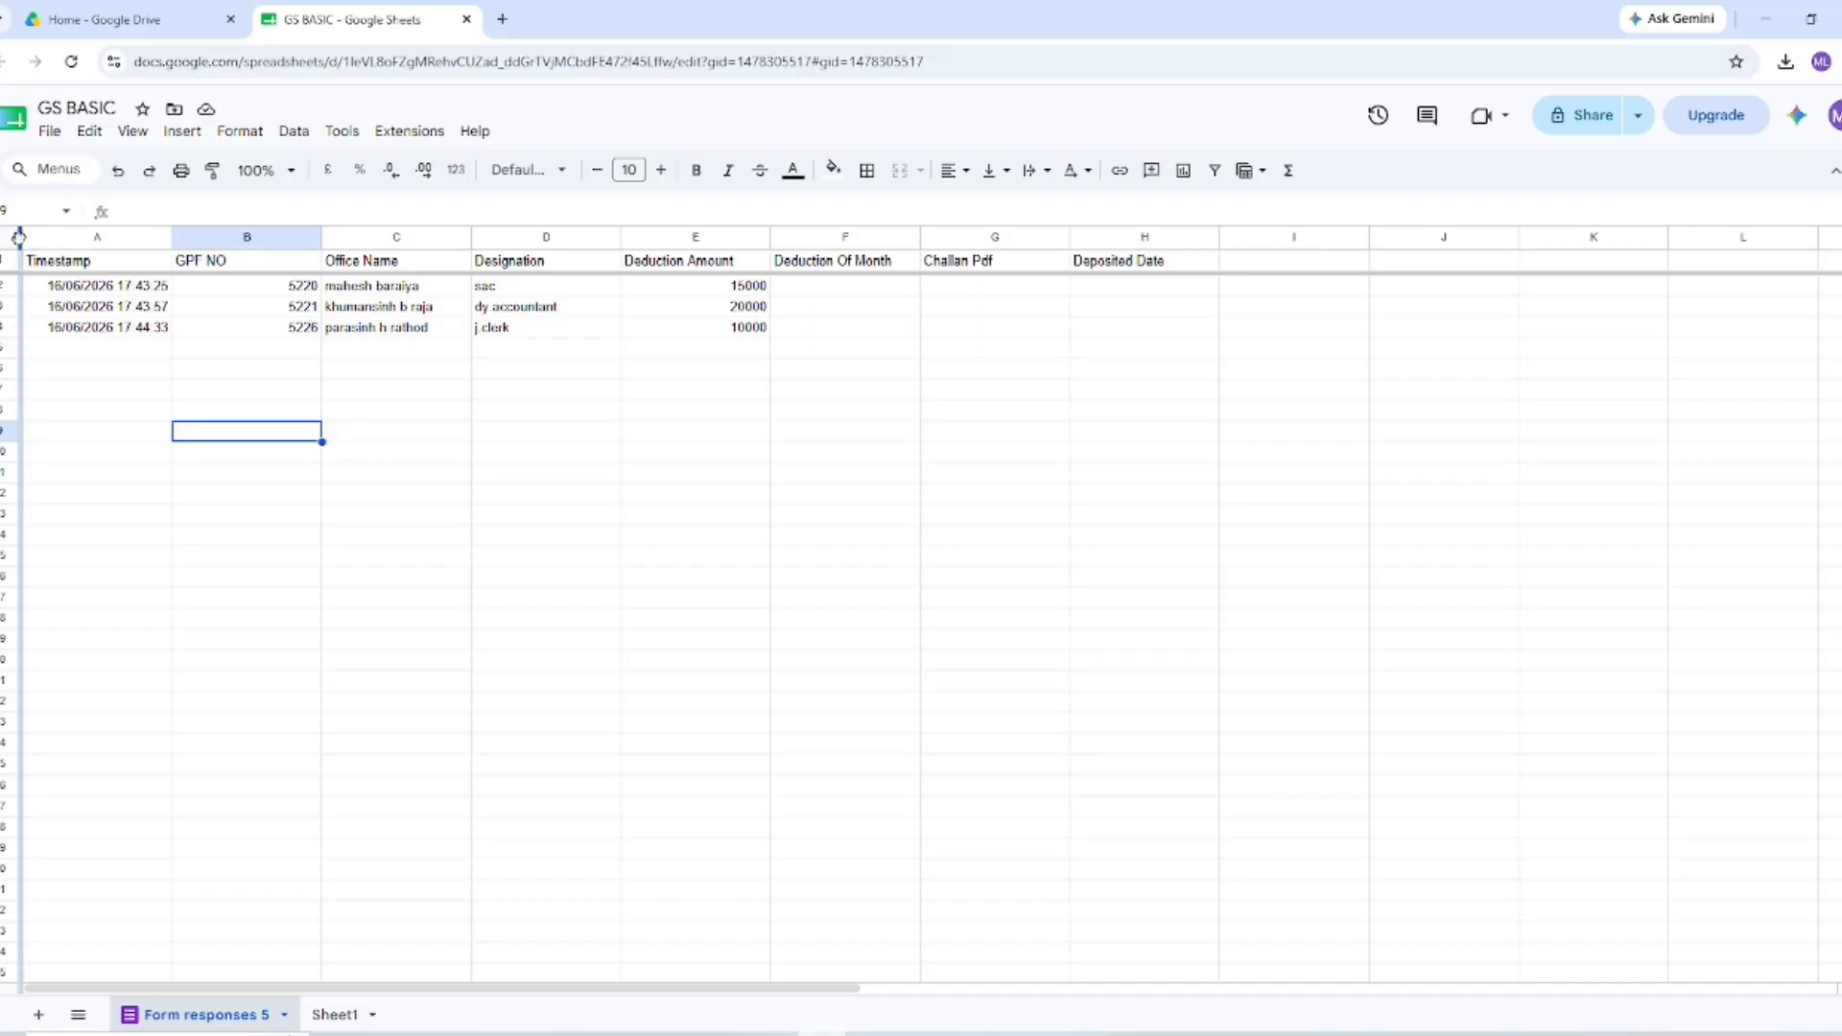
Try freezing the columns up to Office Name and then only up to GPF NO, and undo both column freezes
left_click_drag(18, 236, 471, 272)
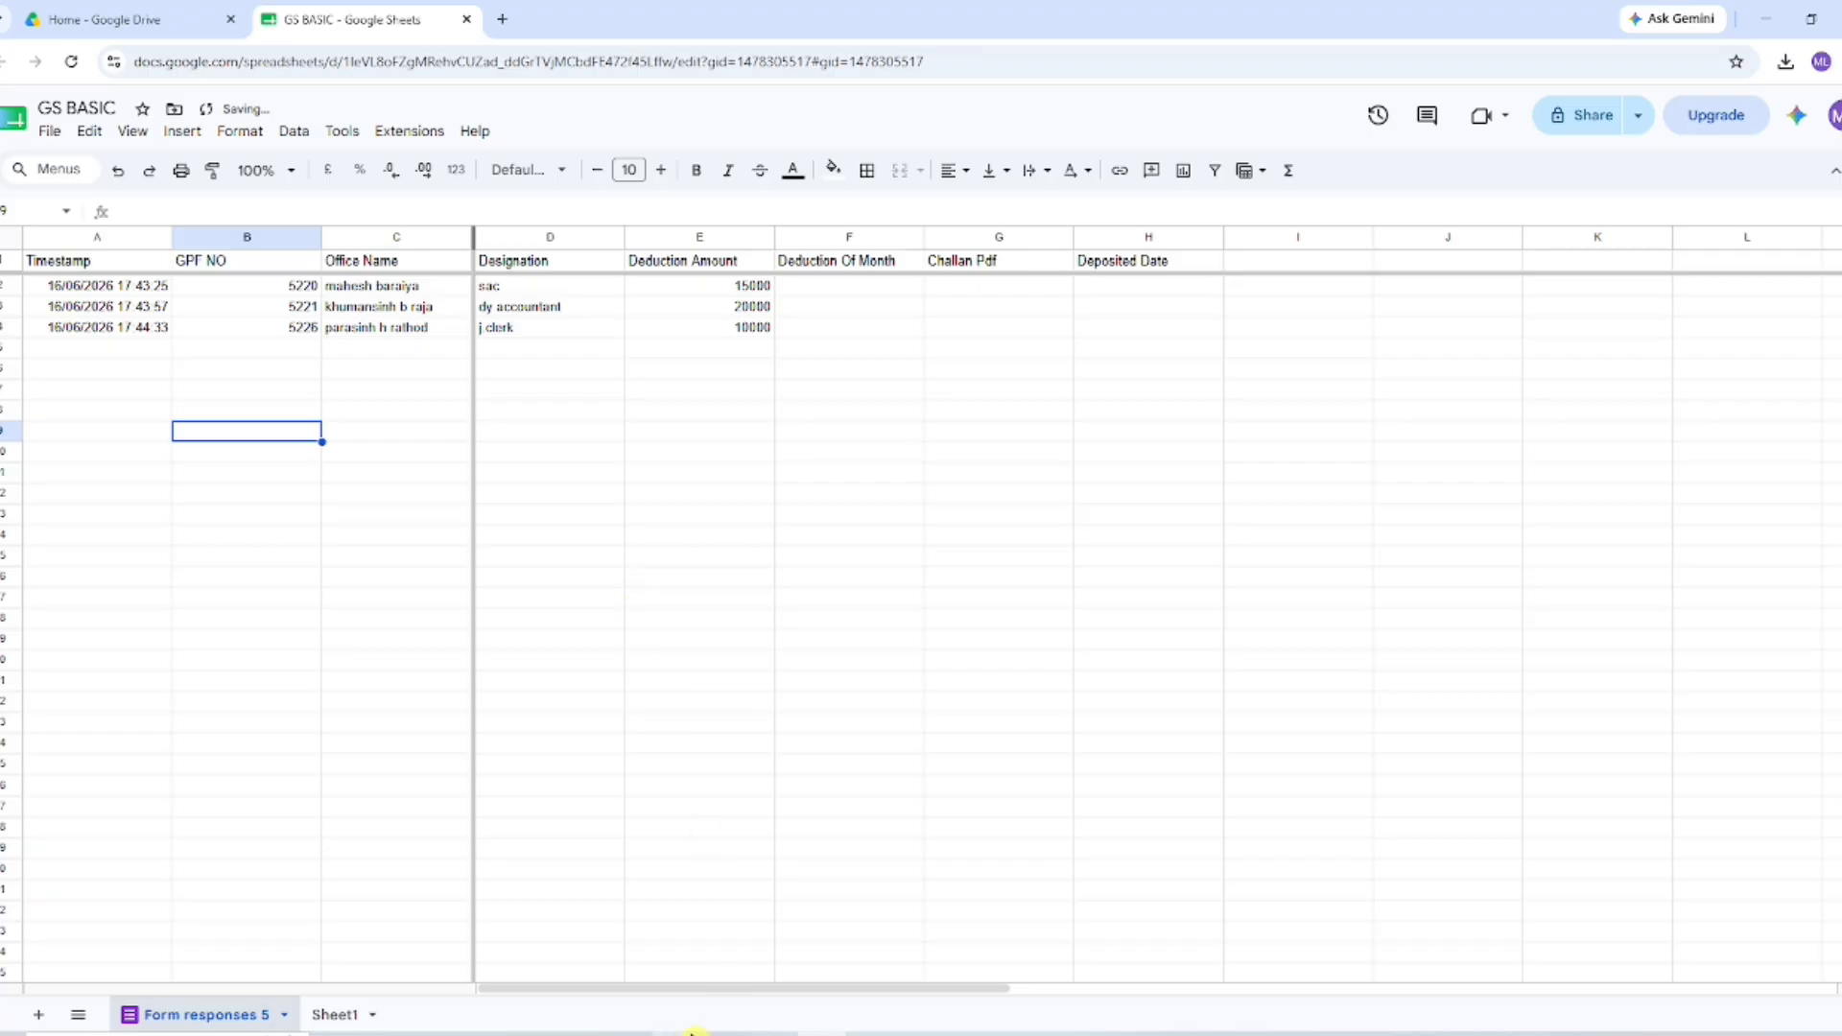
left_click_drag(670, 991, 557, 916)
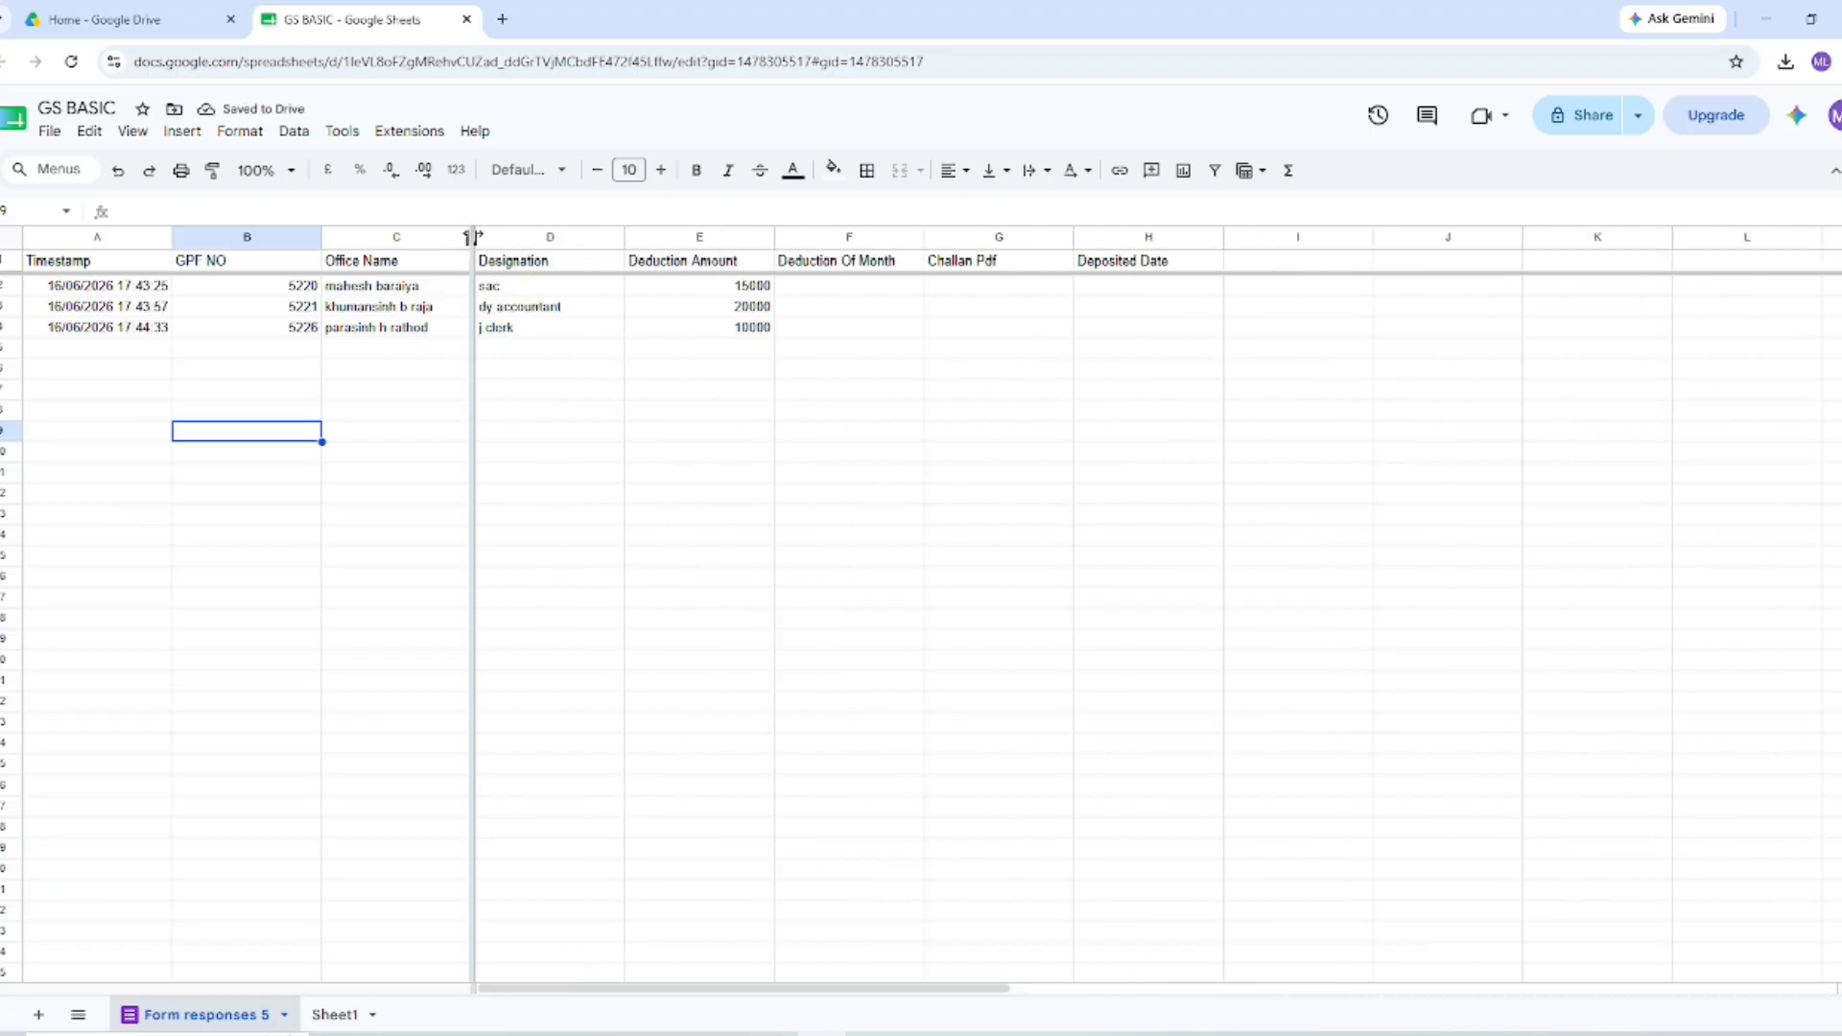
left_click_drag(471, 237, 329, 239)
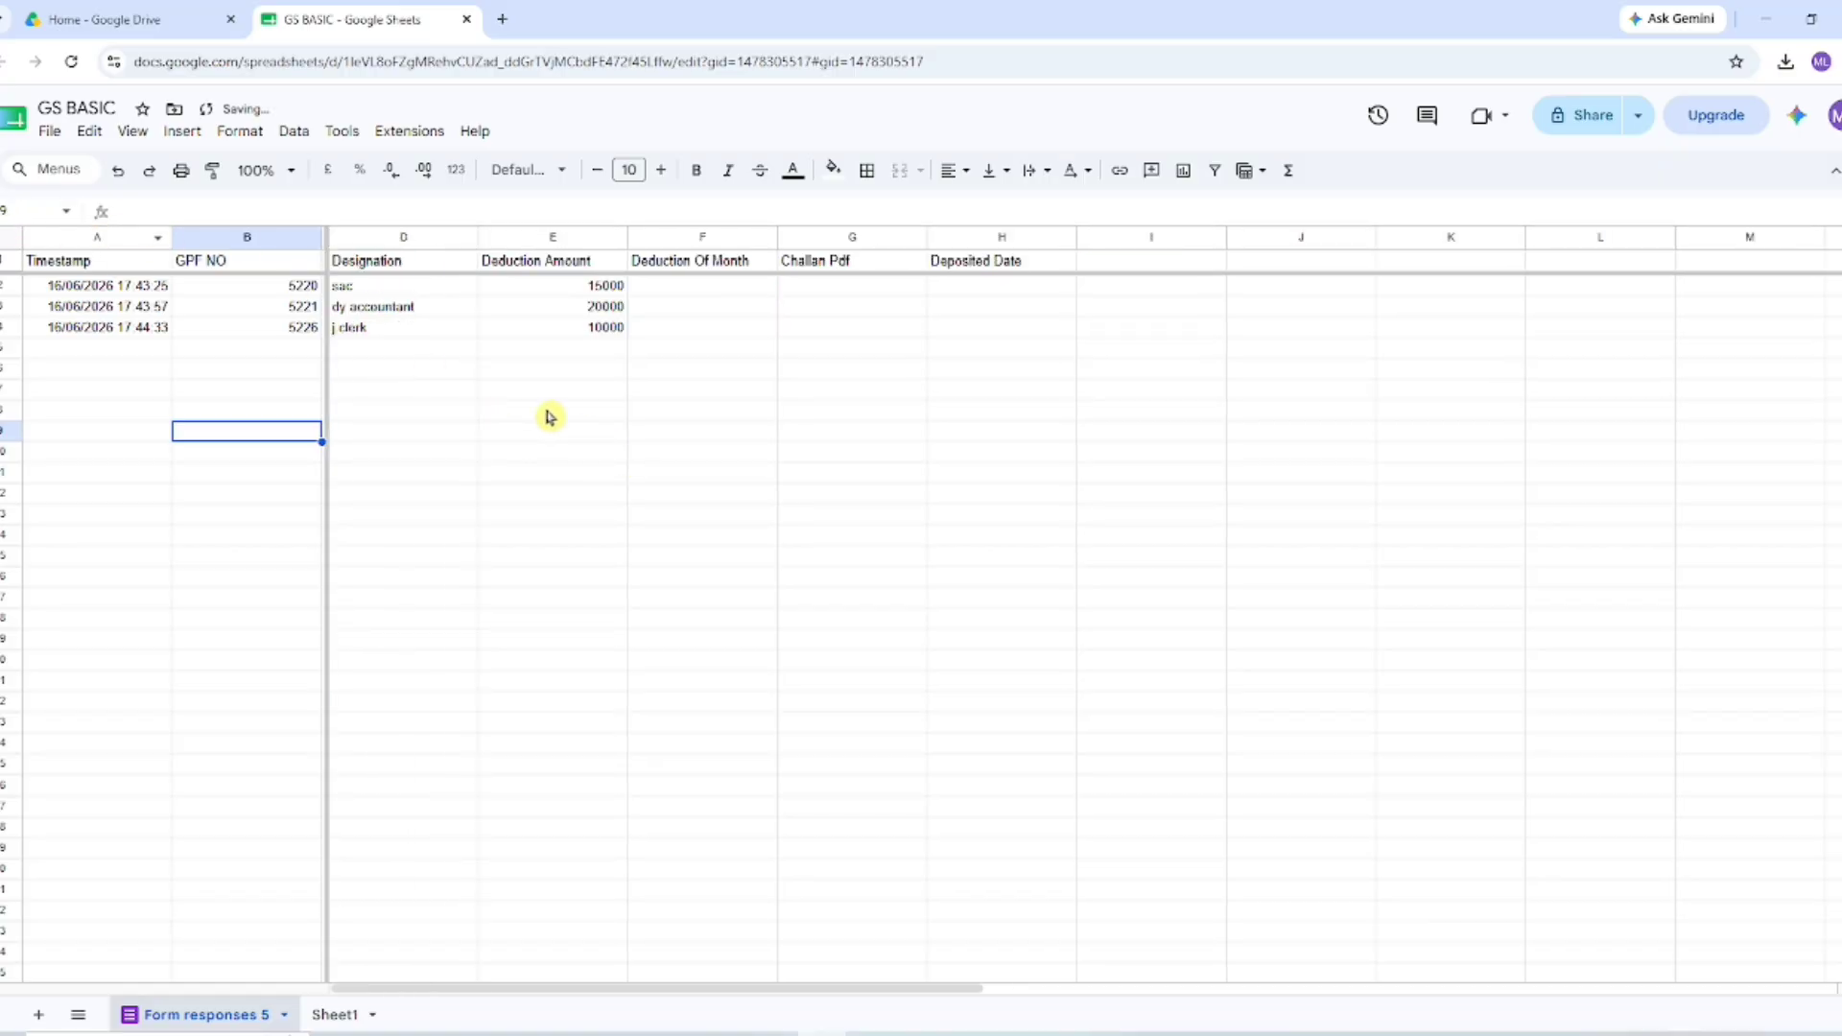
left_click(119, 172)
left_click(119, 171)
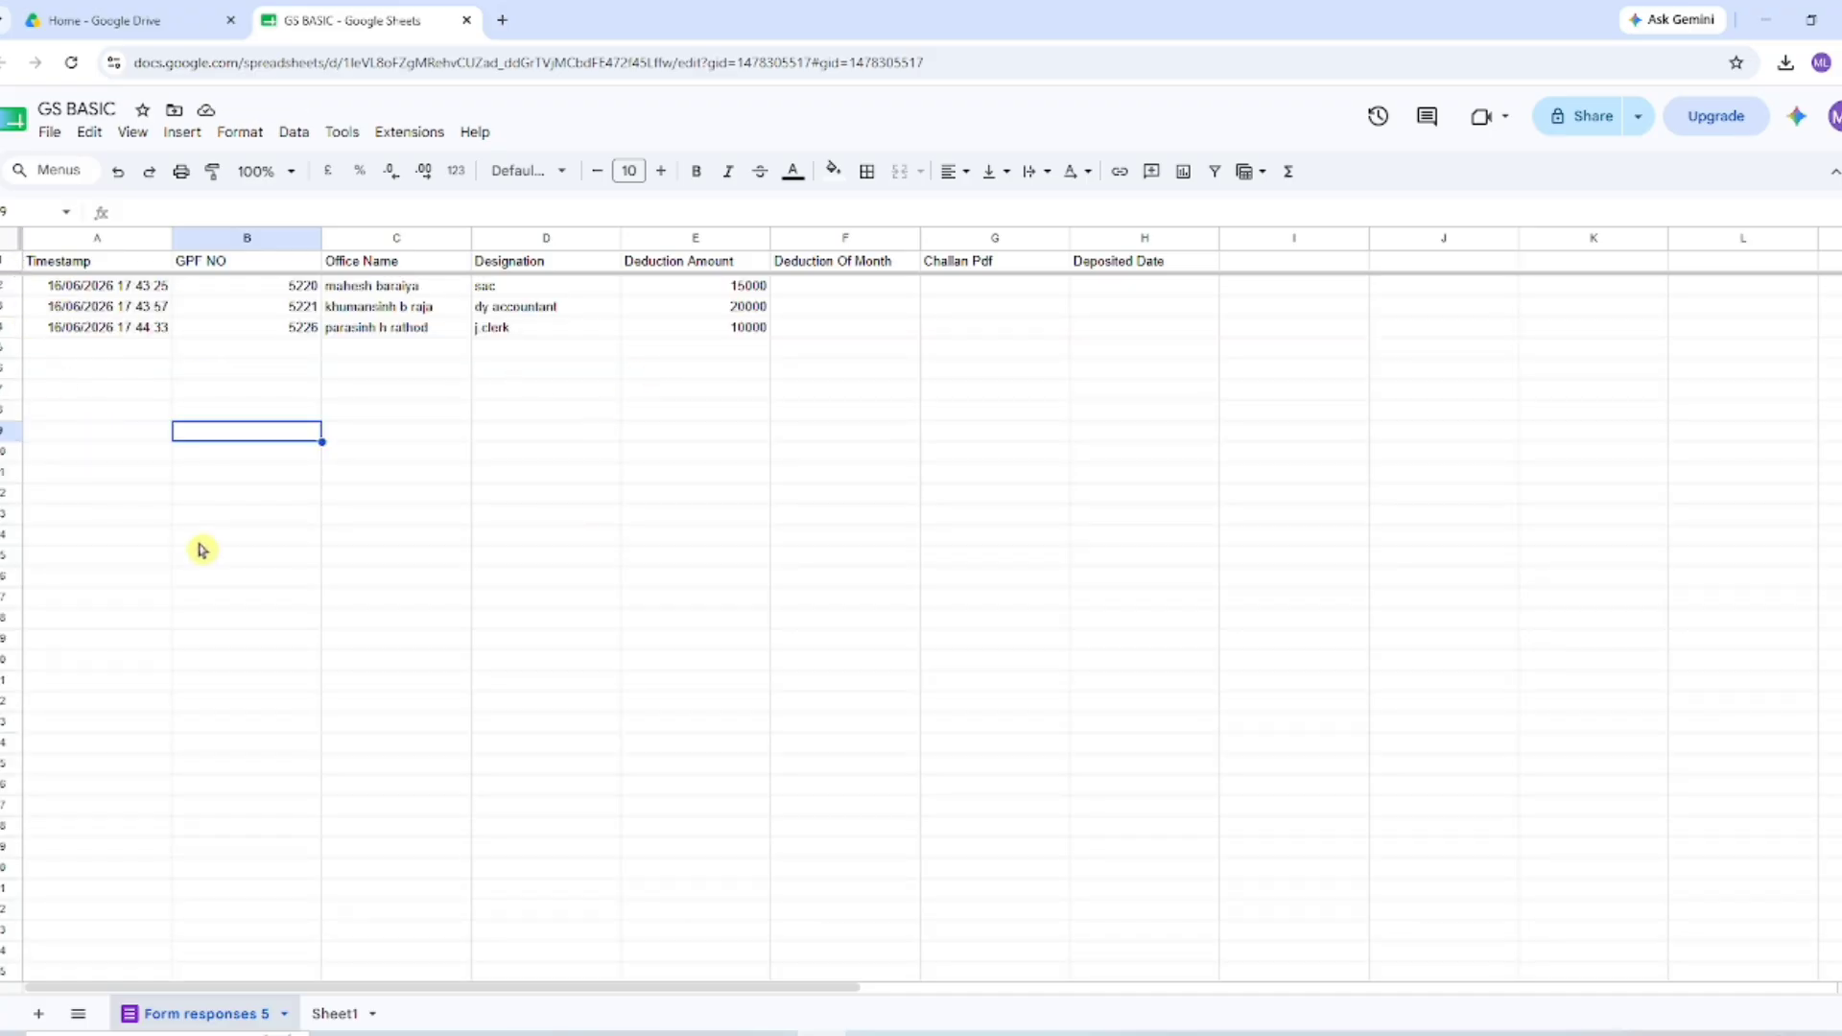
left_click(133, 132)
mouse_move(409, 200)
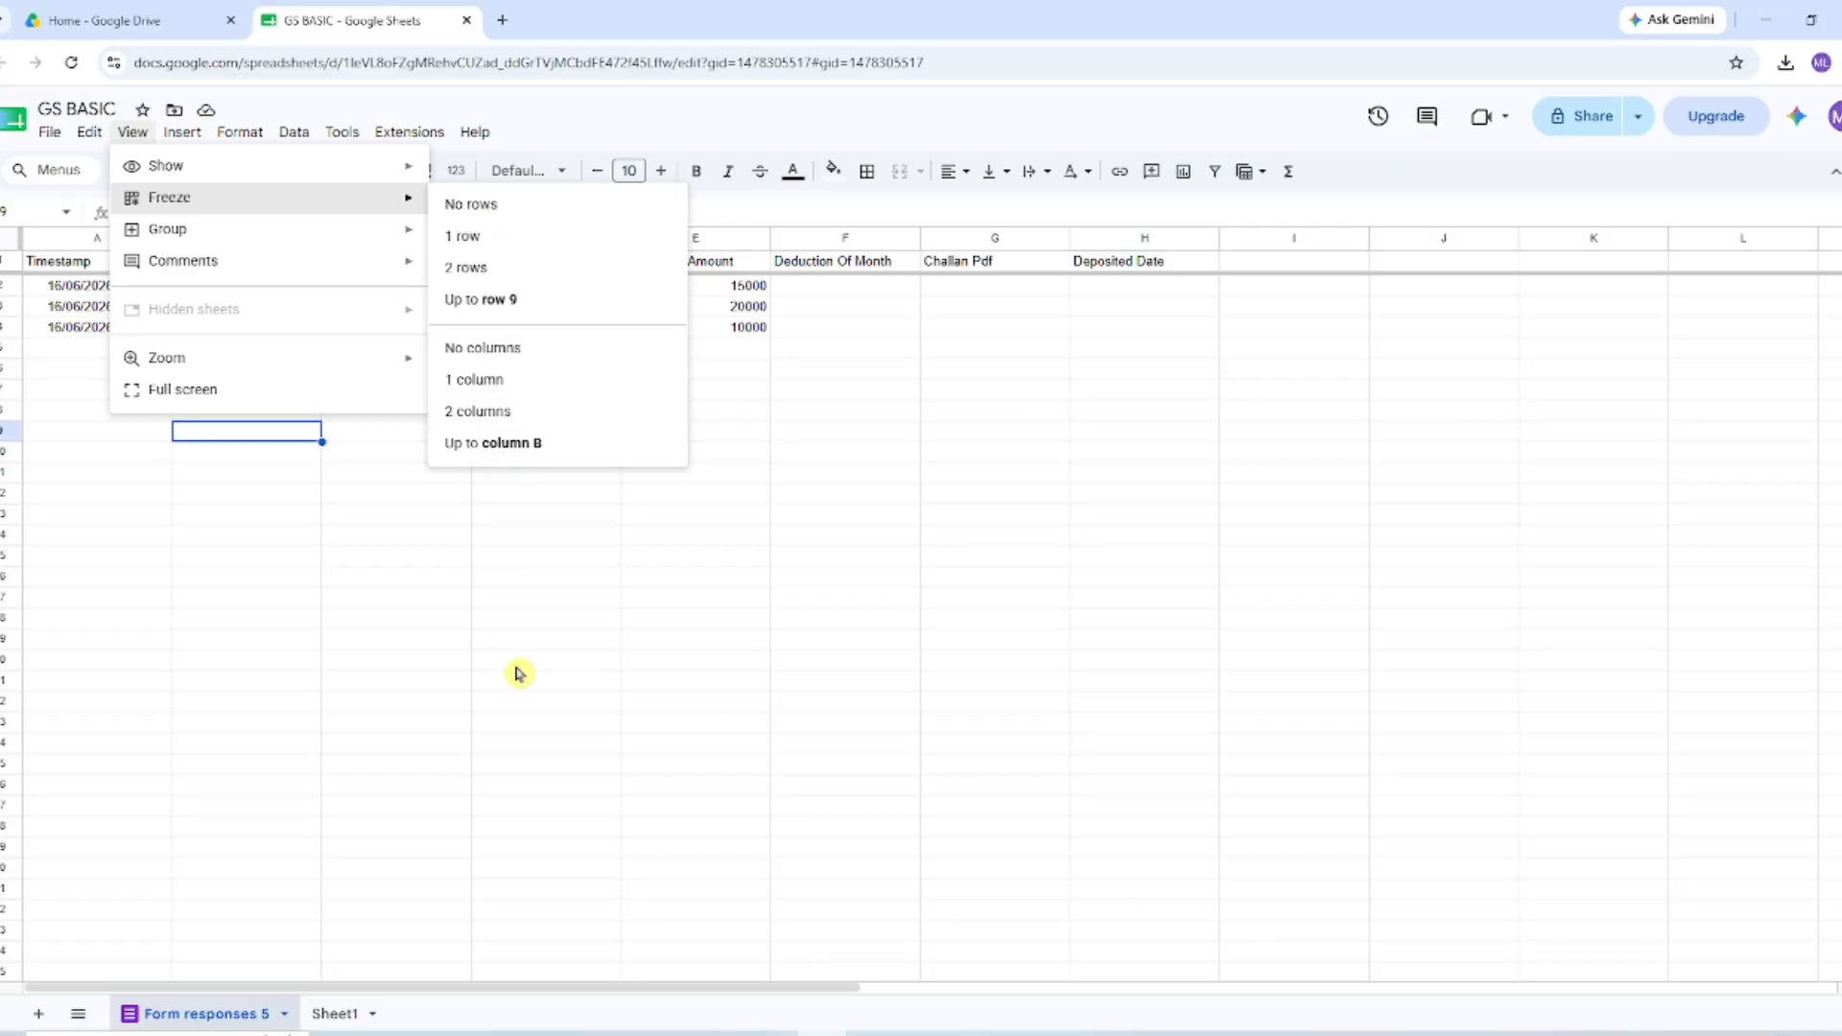
left_click(535, 641)
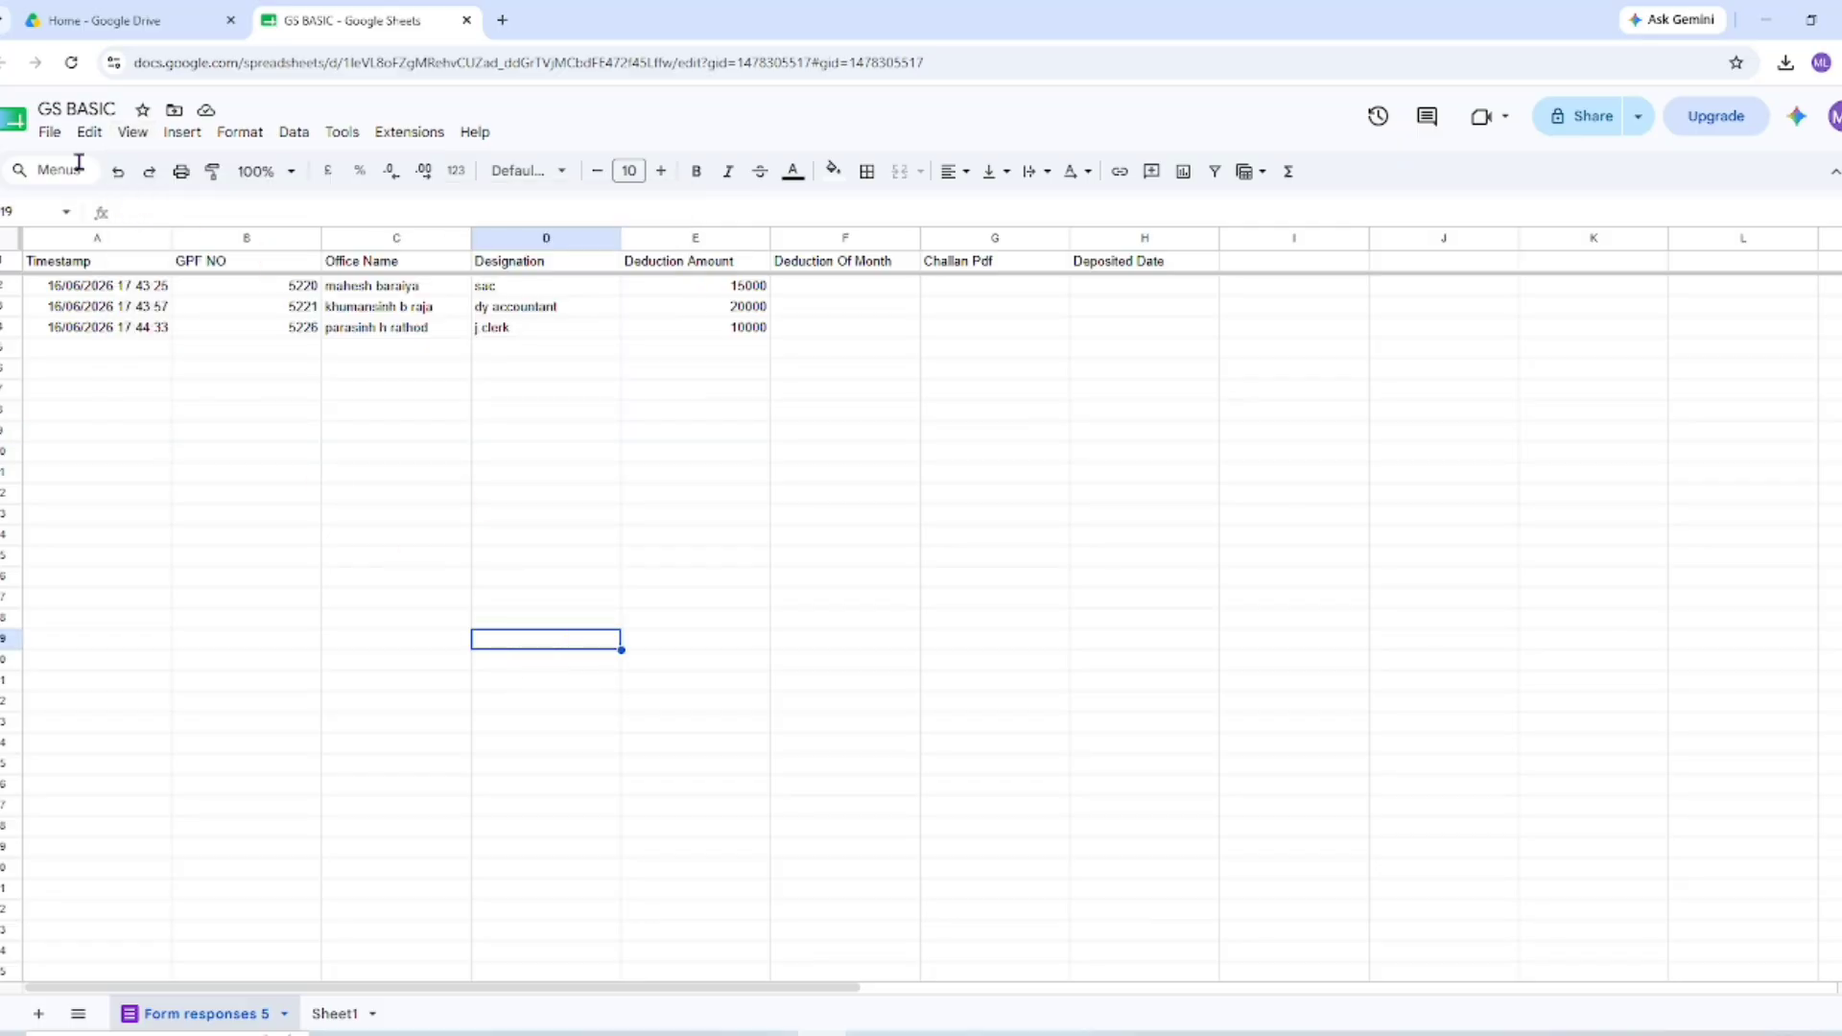
Review the sharing settings of the GS BASIC spreadsheet and close them
left_click(50, 133)
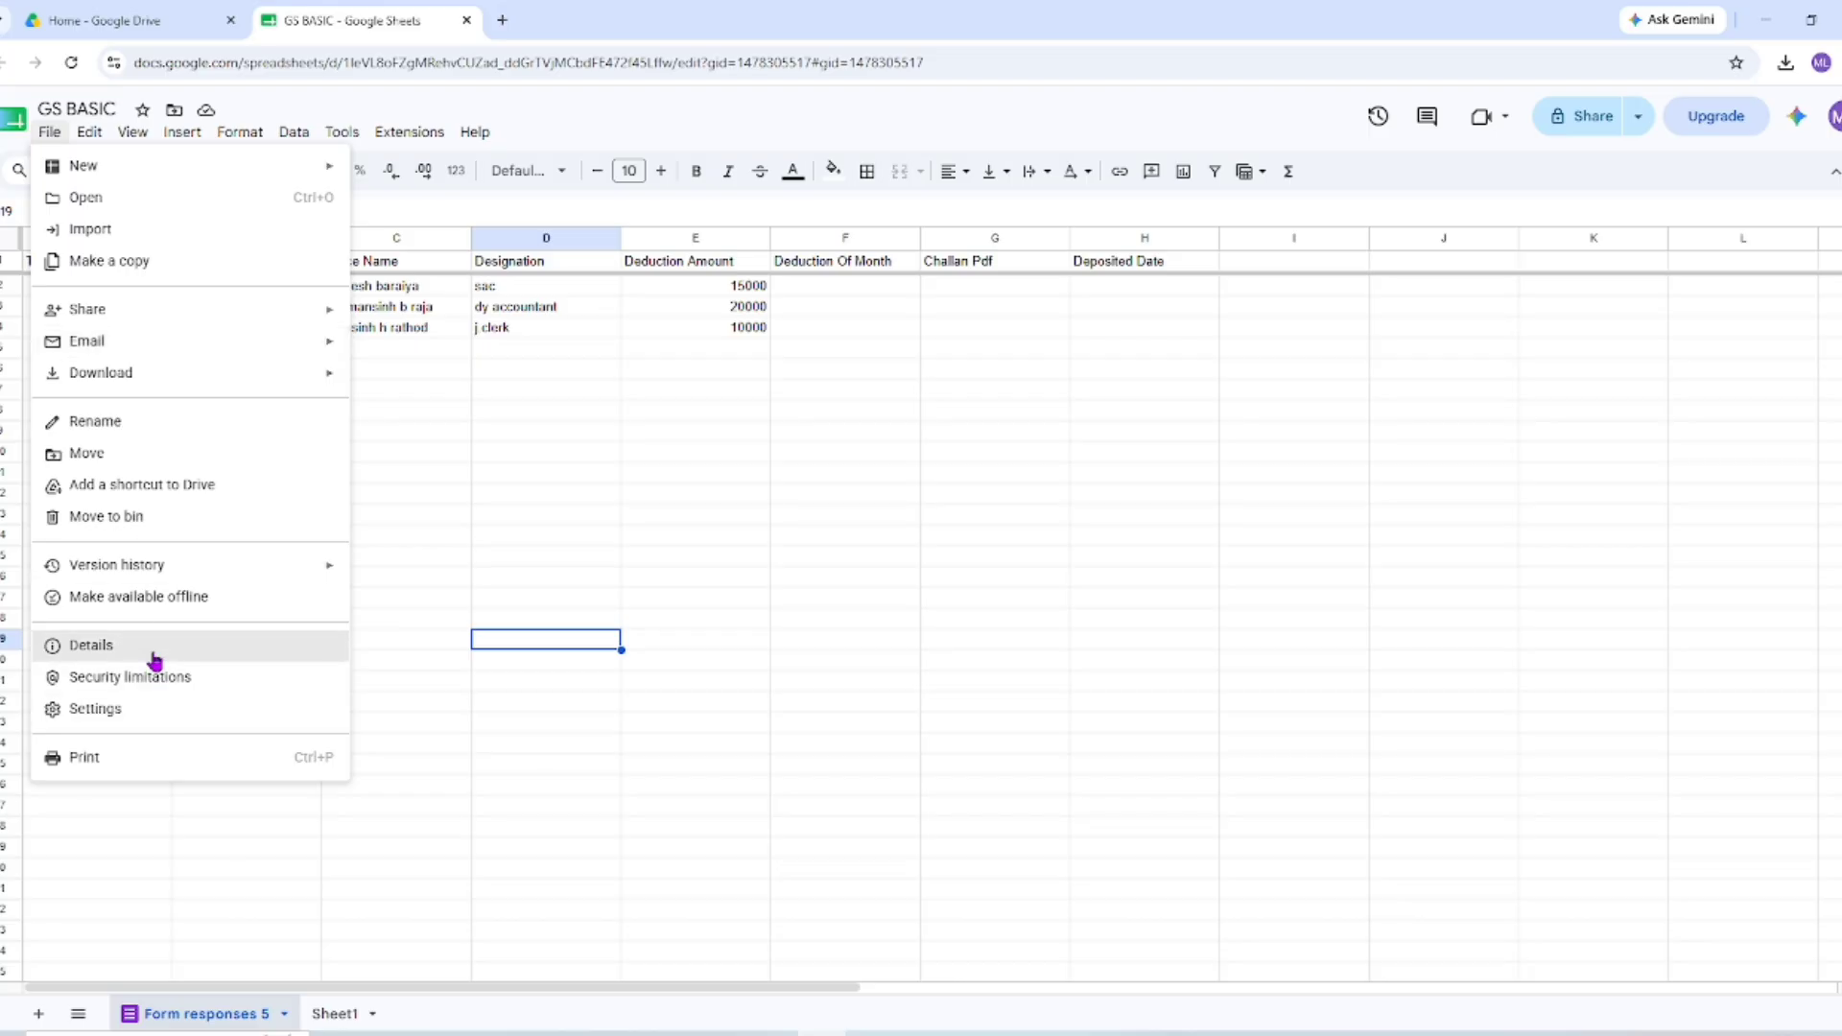
mouse_move(92, 171)
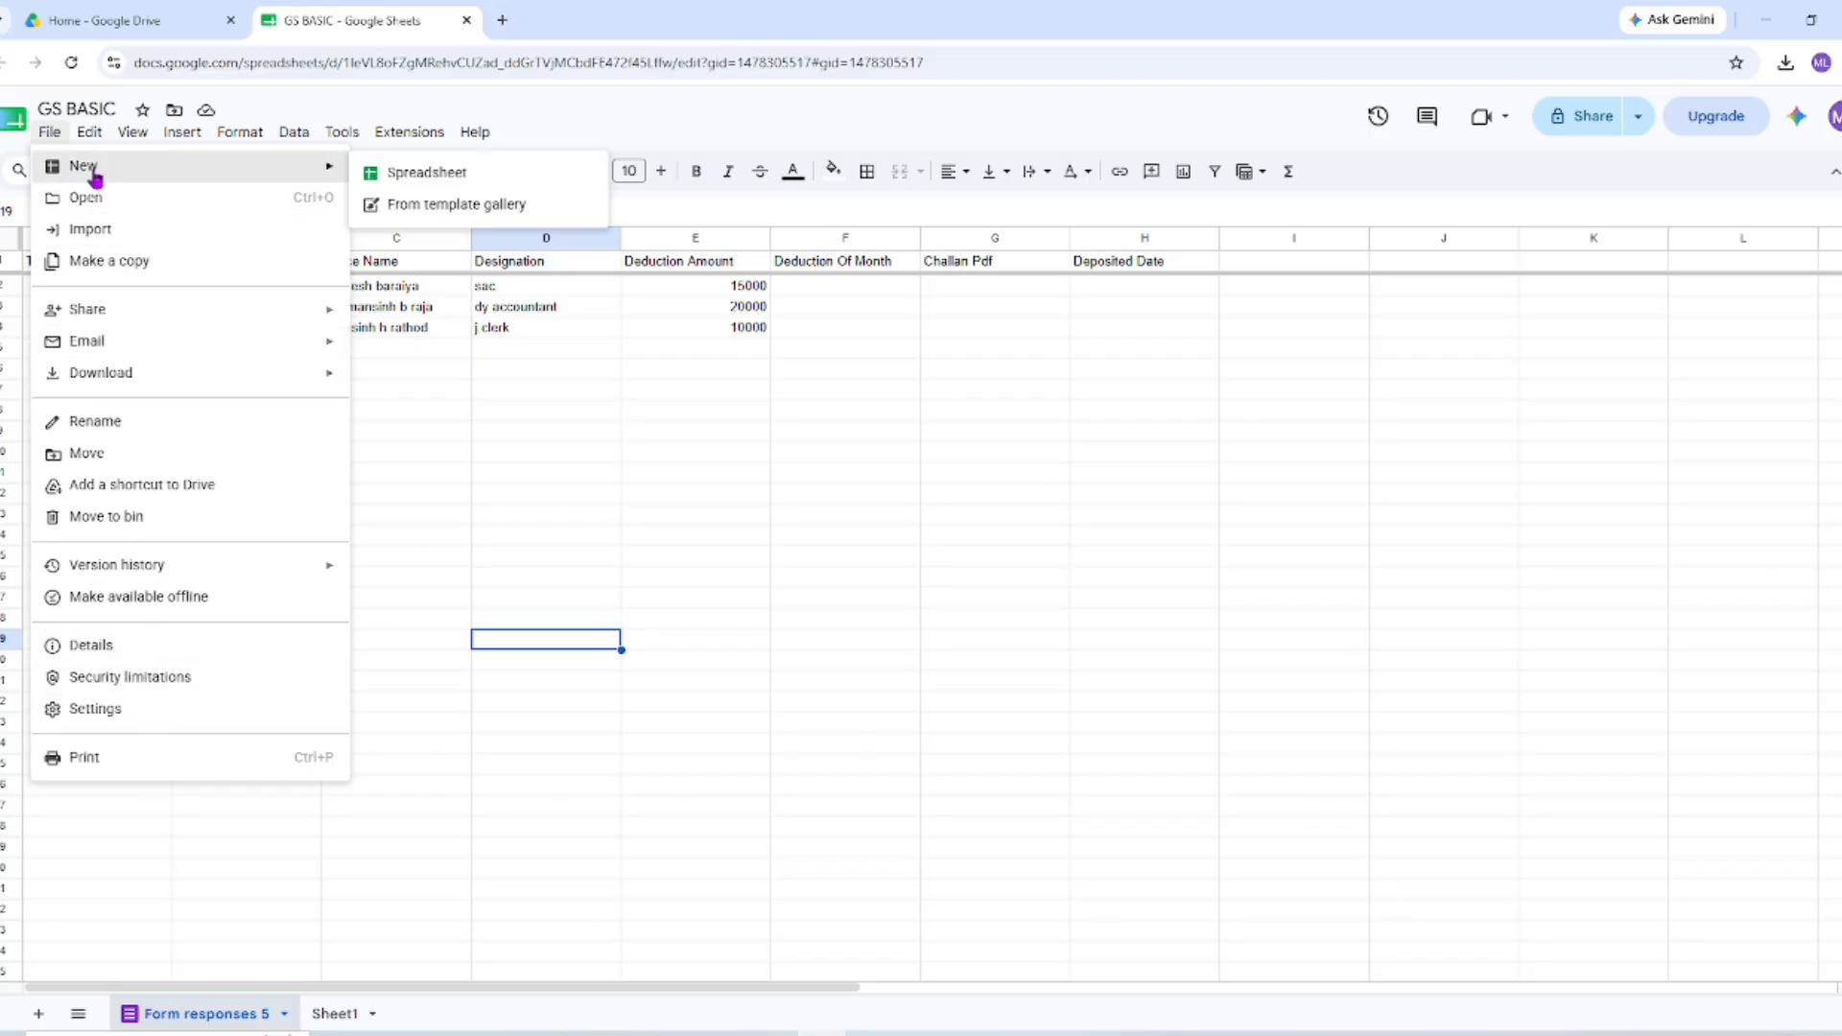
mouse_move(108, 387)
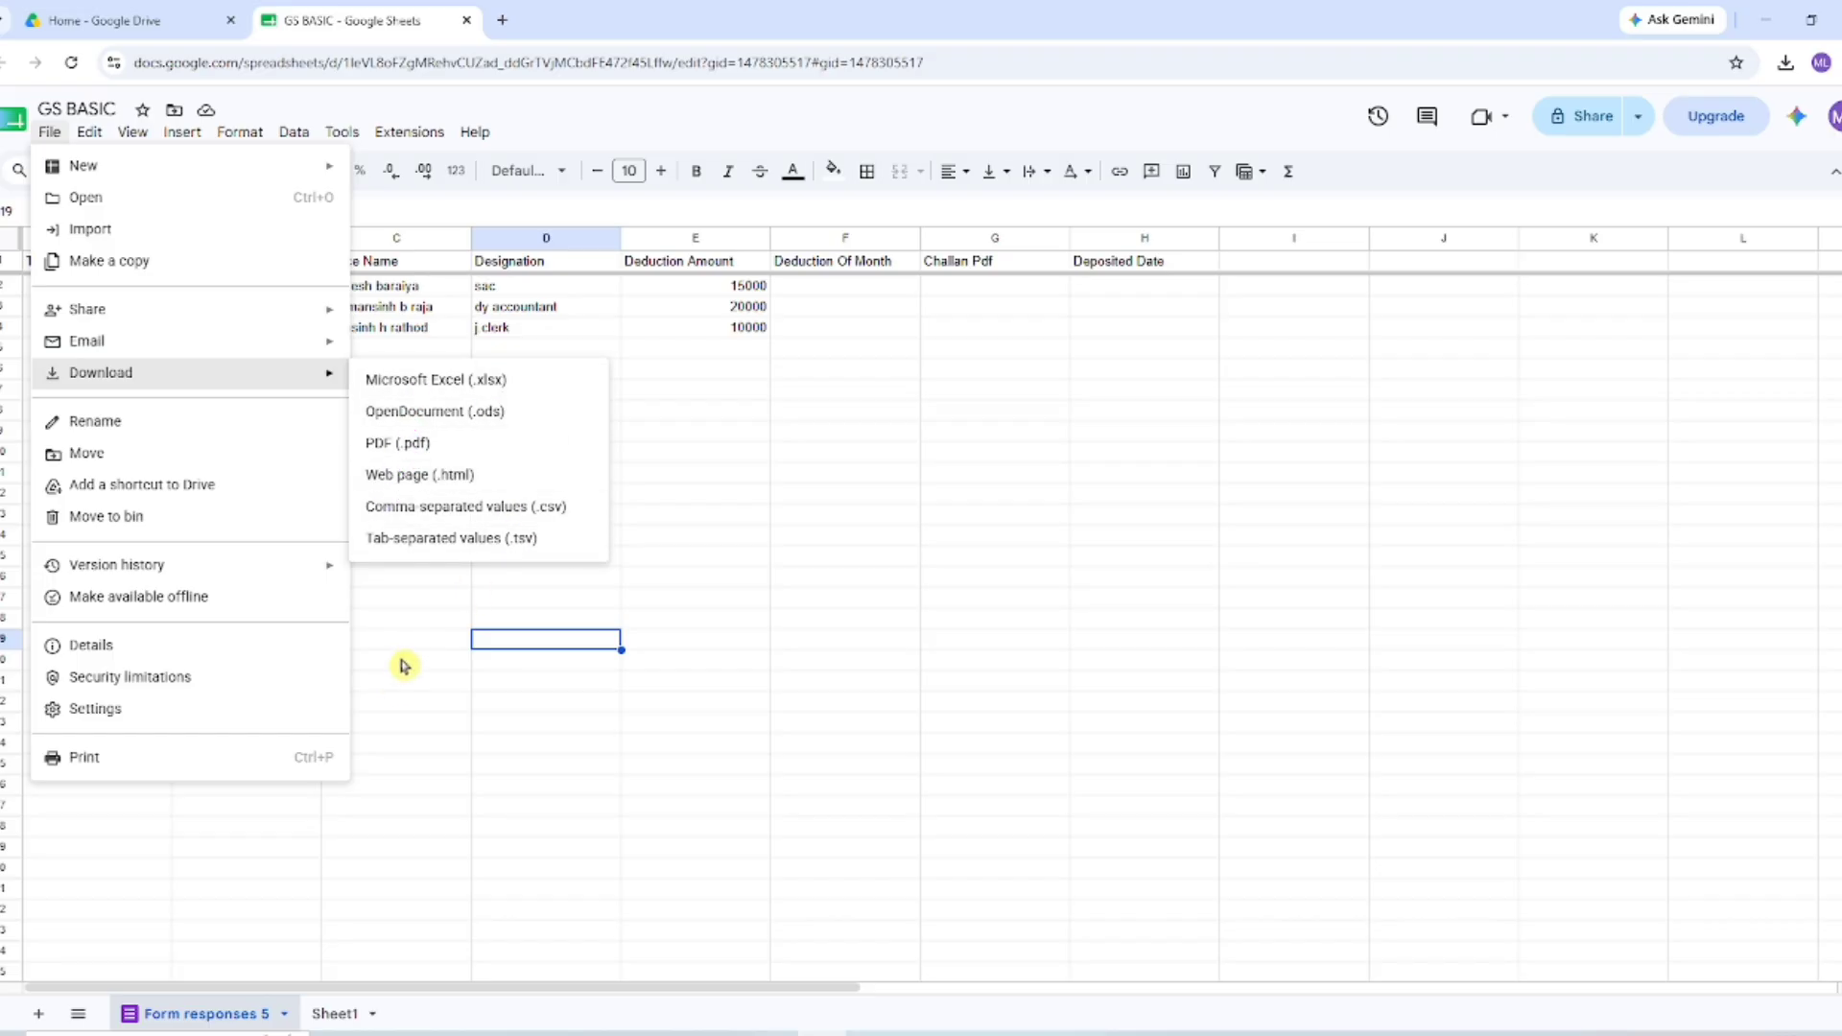
mouse_move(99, 348)
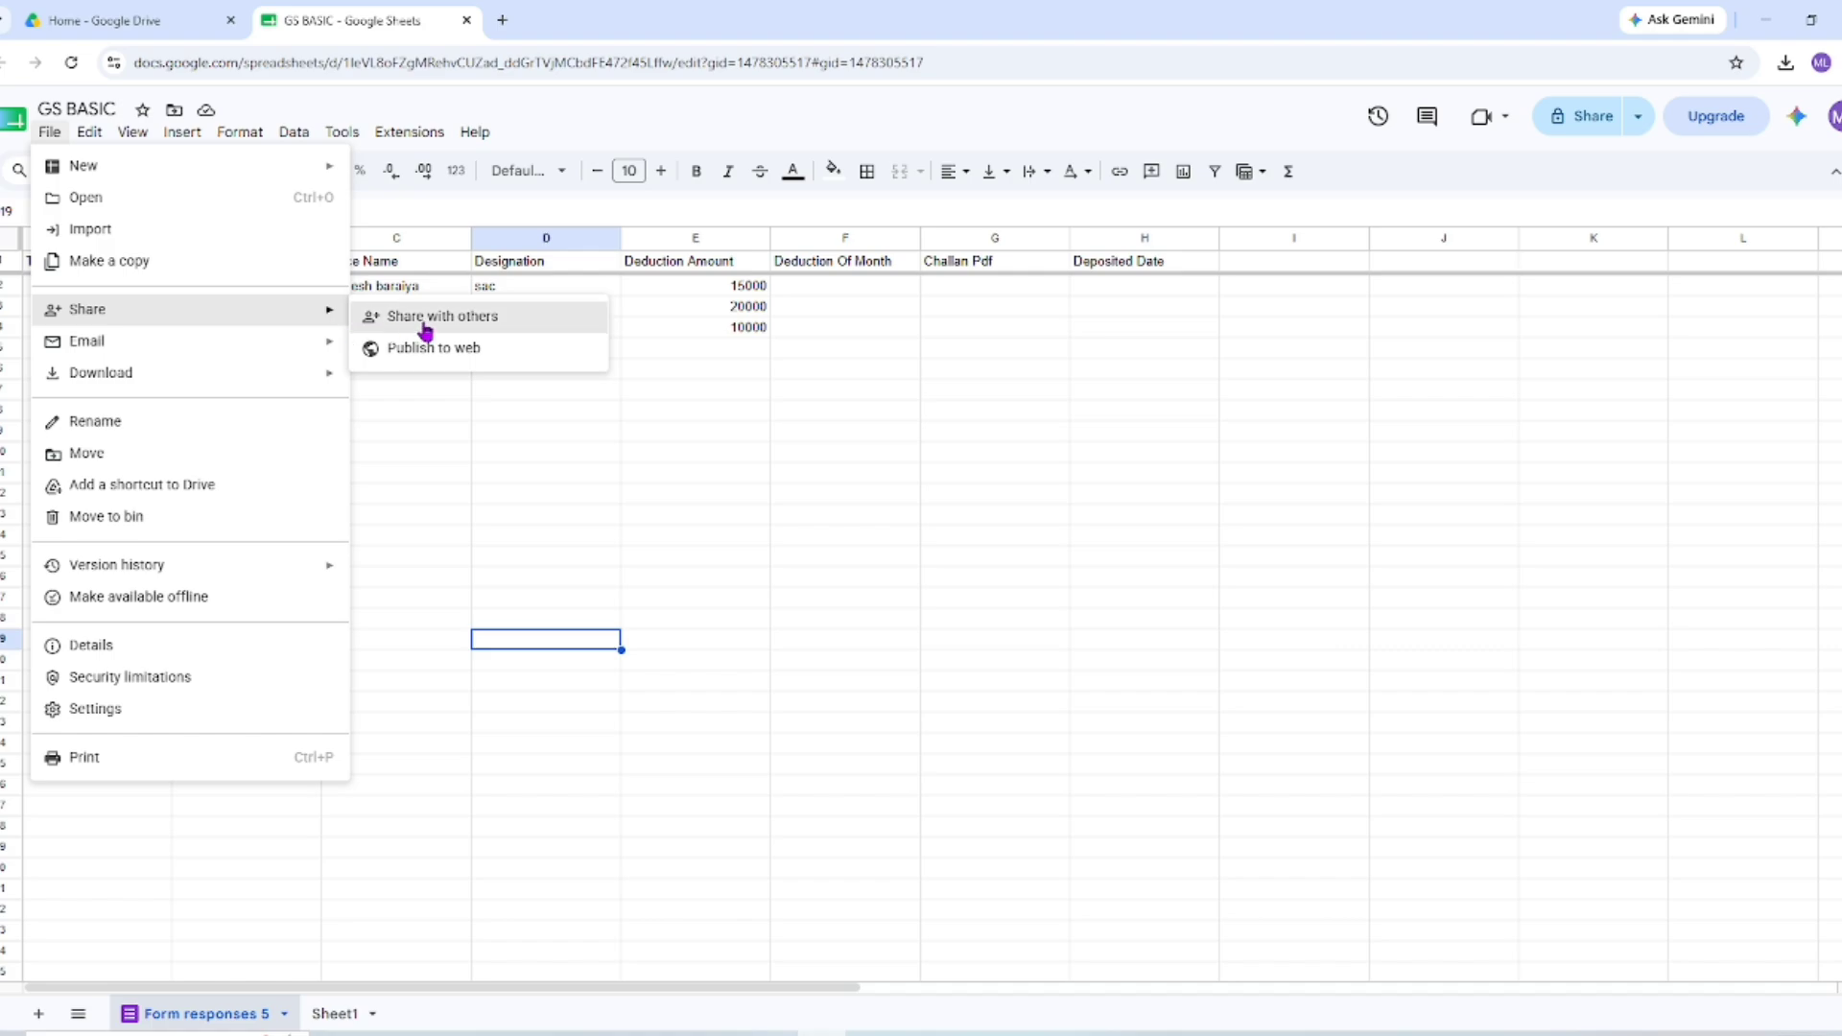
left_click(427, 327)
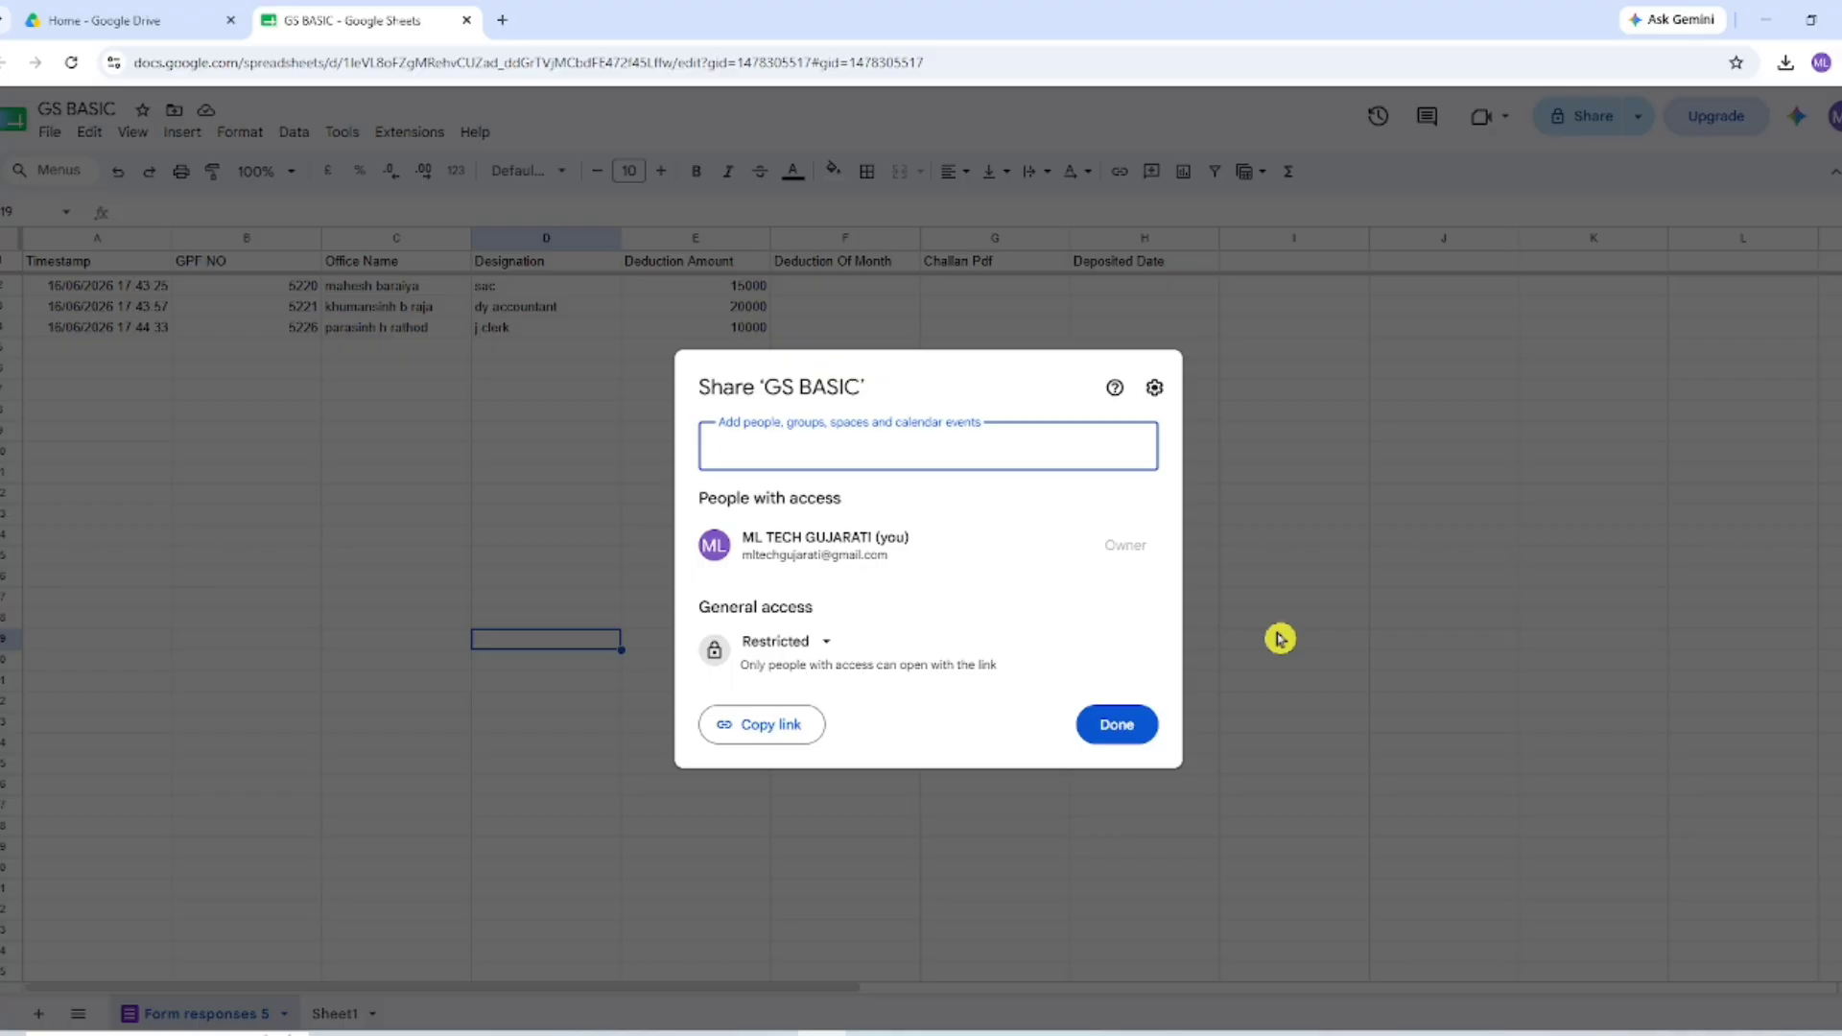
left_click(1123, 729)
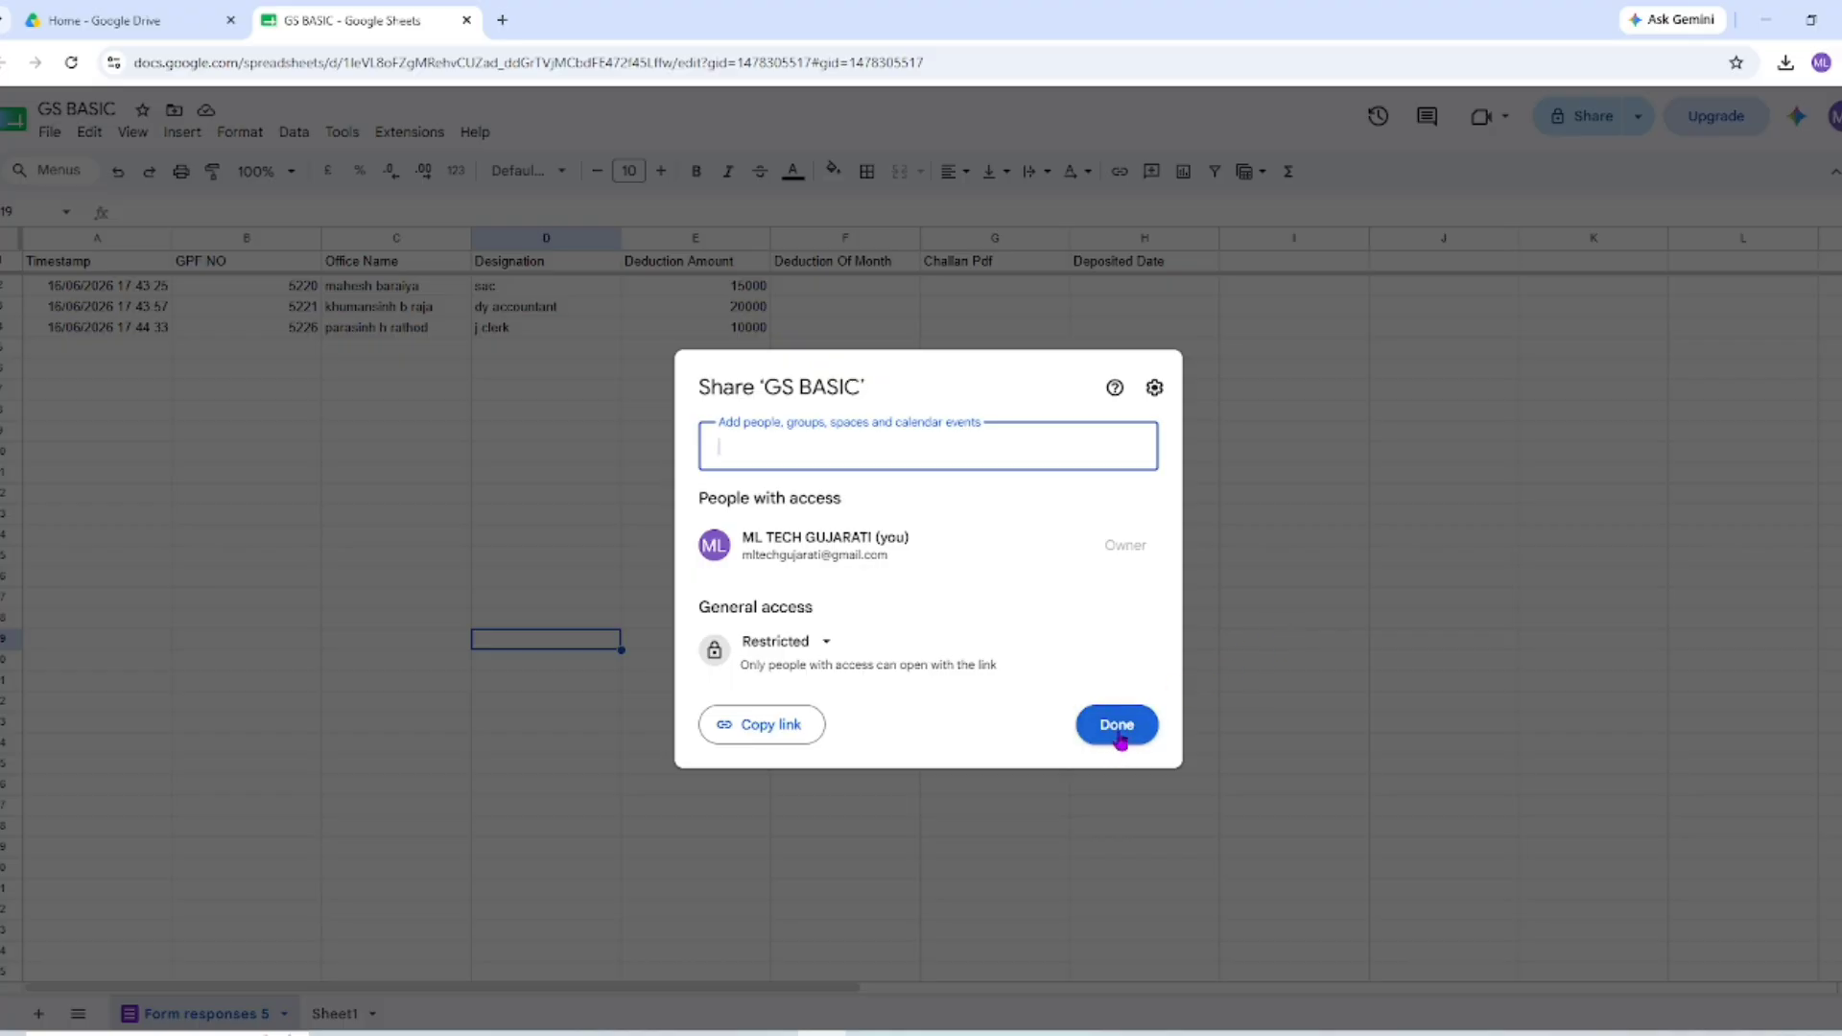
left_click(1012, 862)
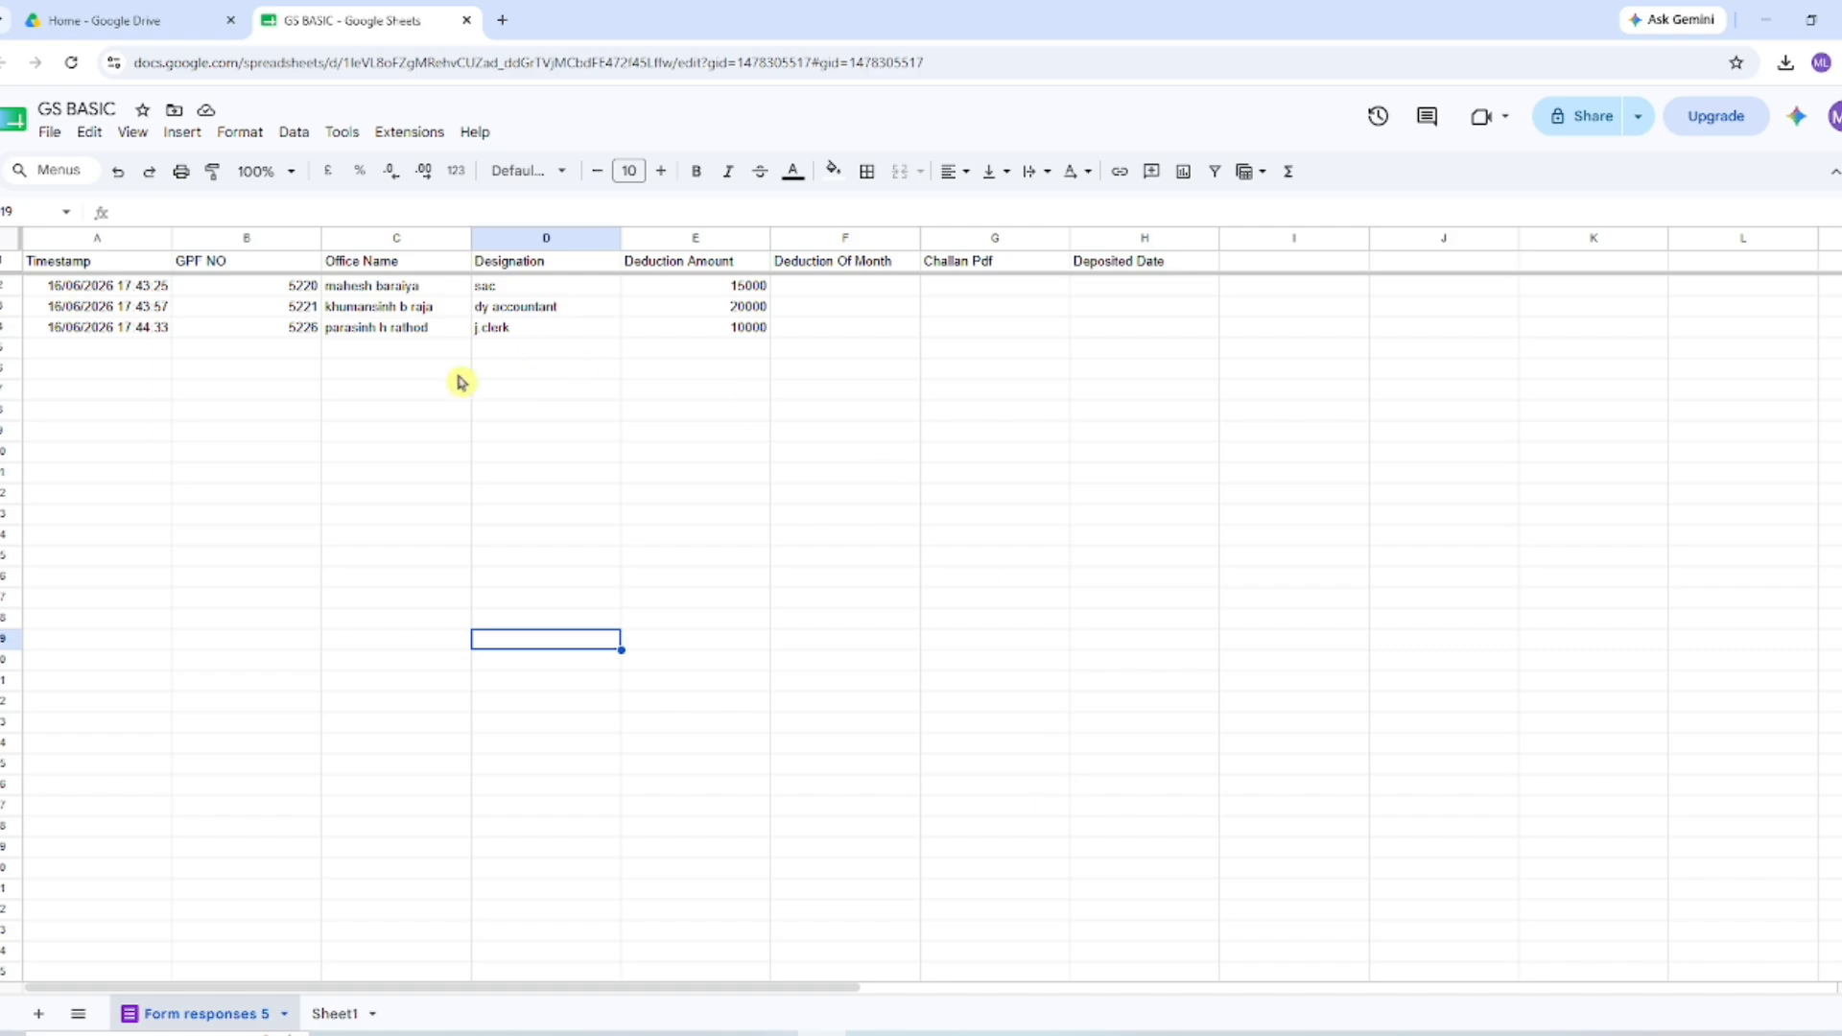
left_click(357, 428)
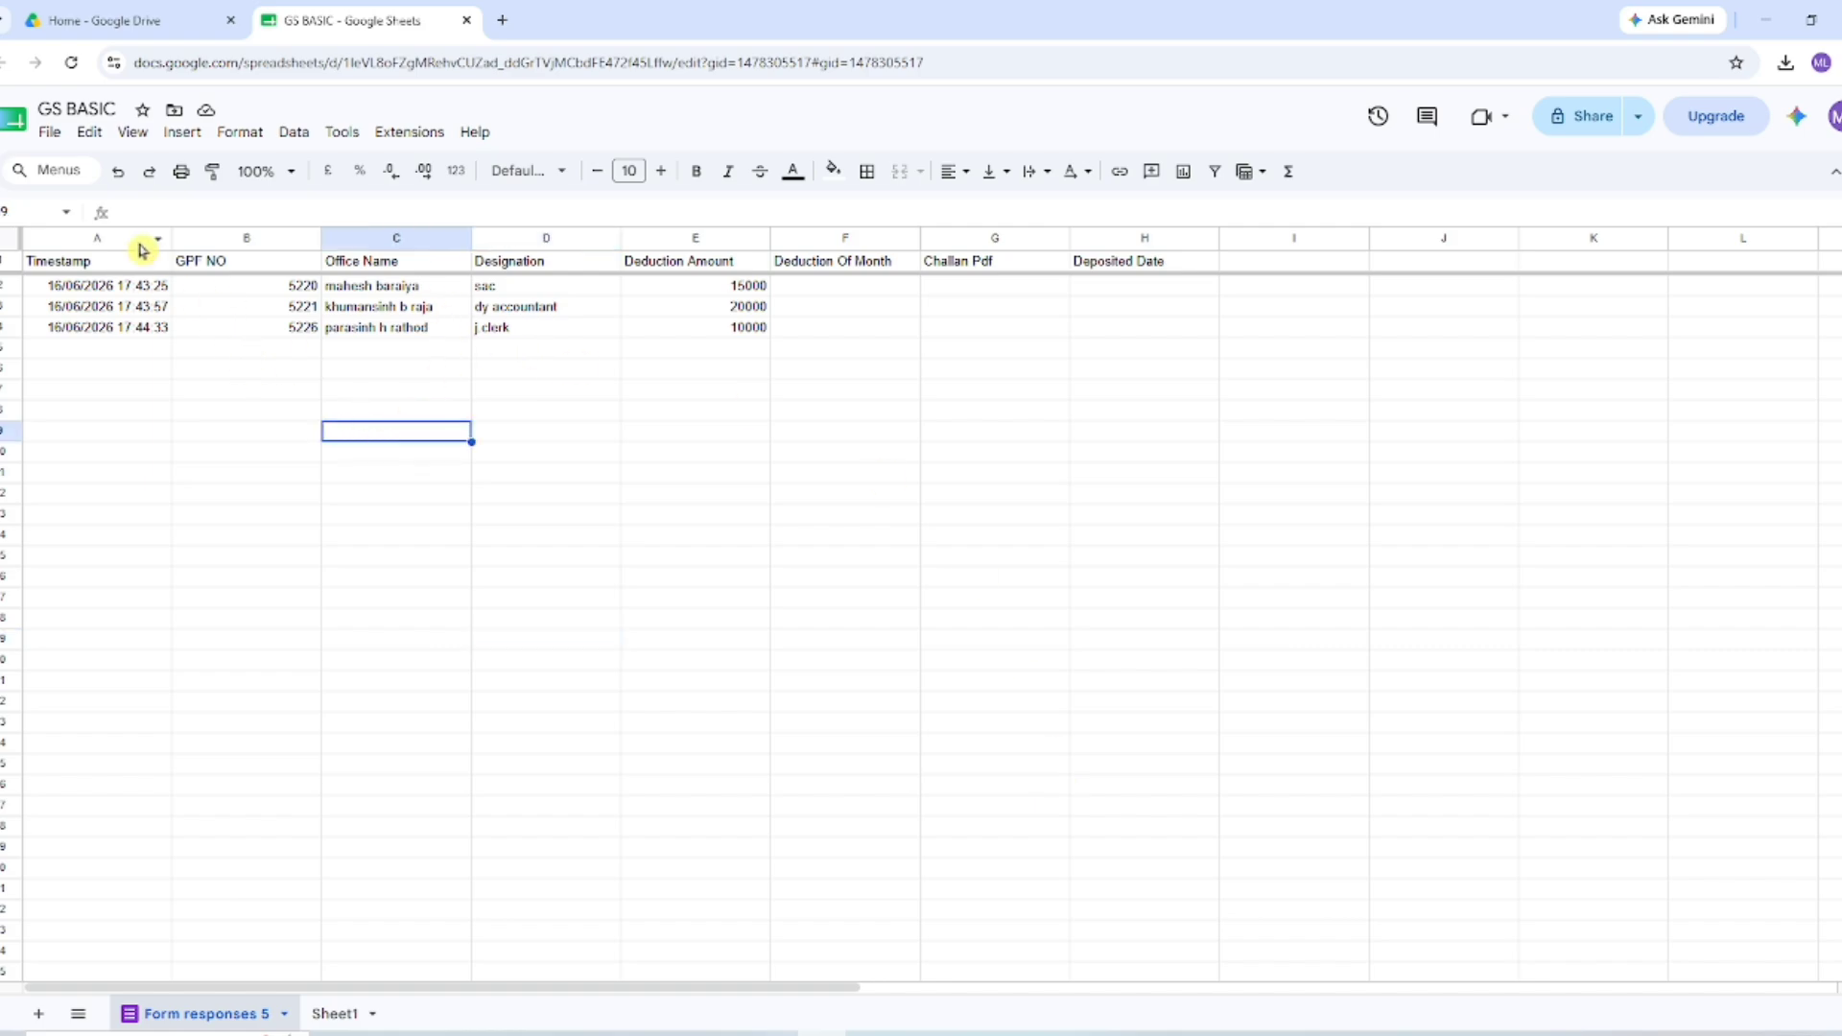
left_click(89, 132)
left_click(698, 577)
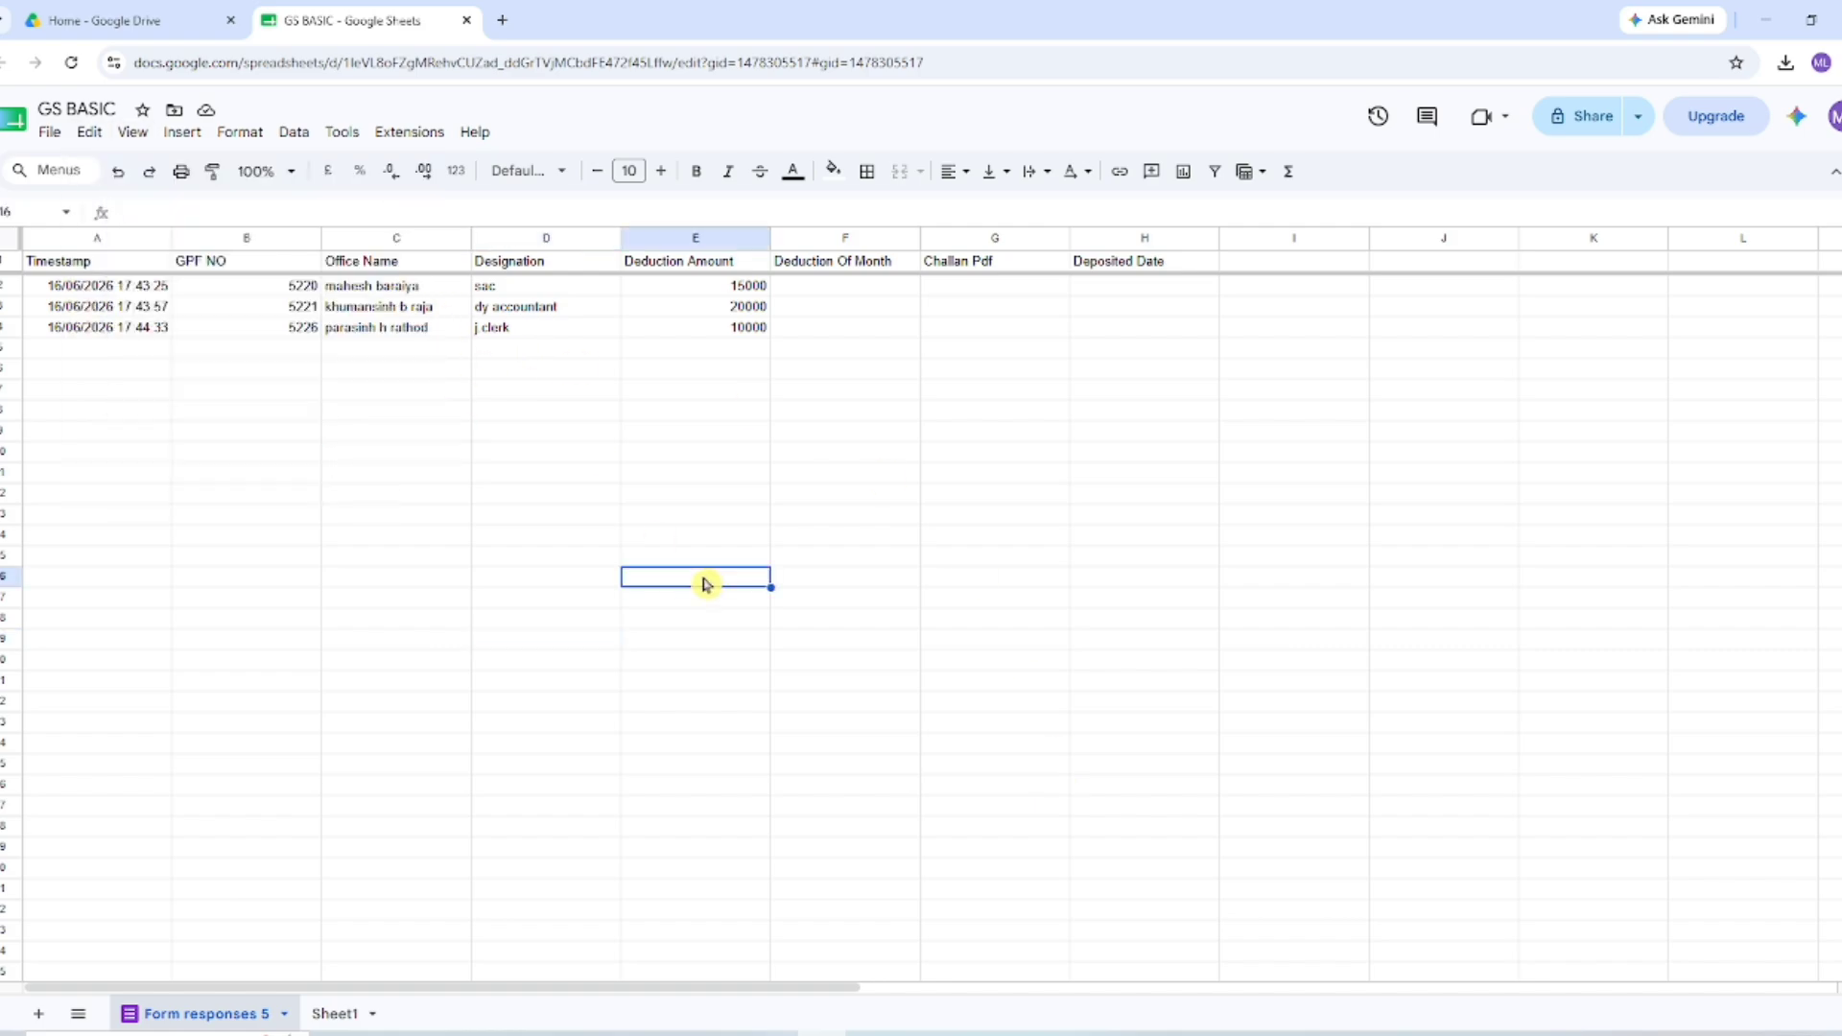
left_click(362, 291)
left_click(491, 431)
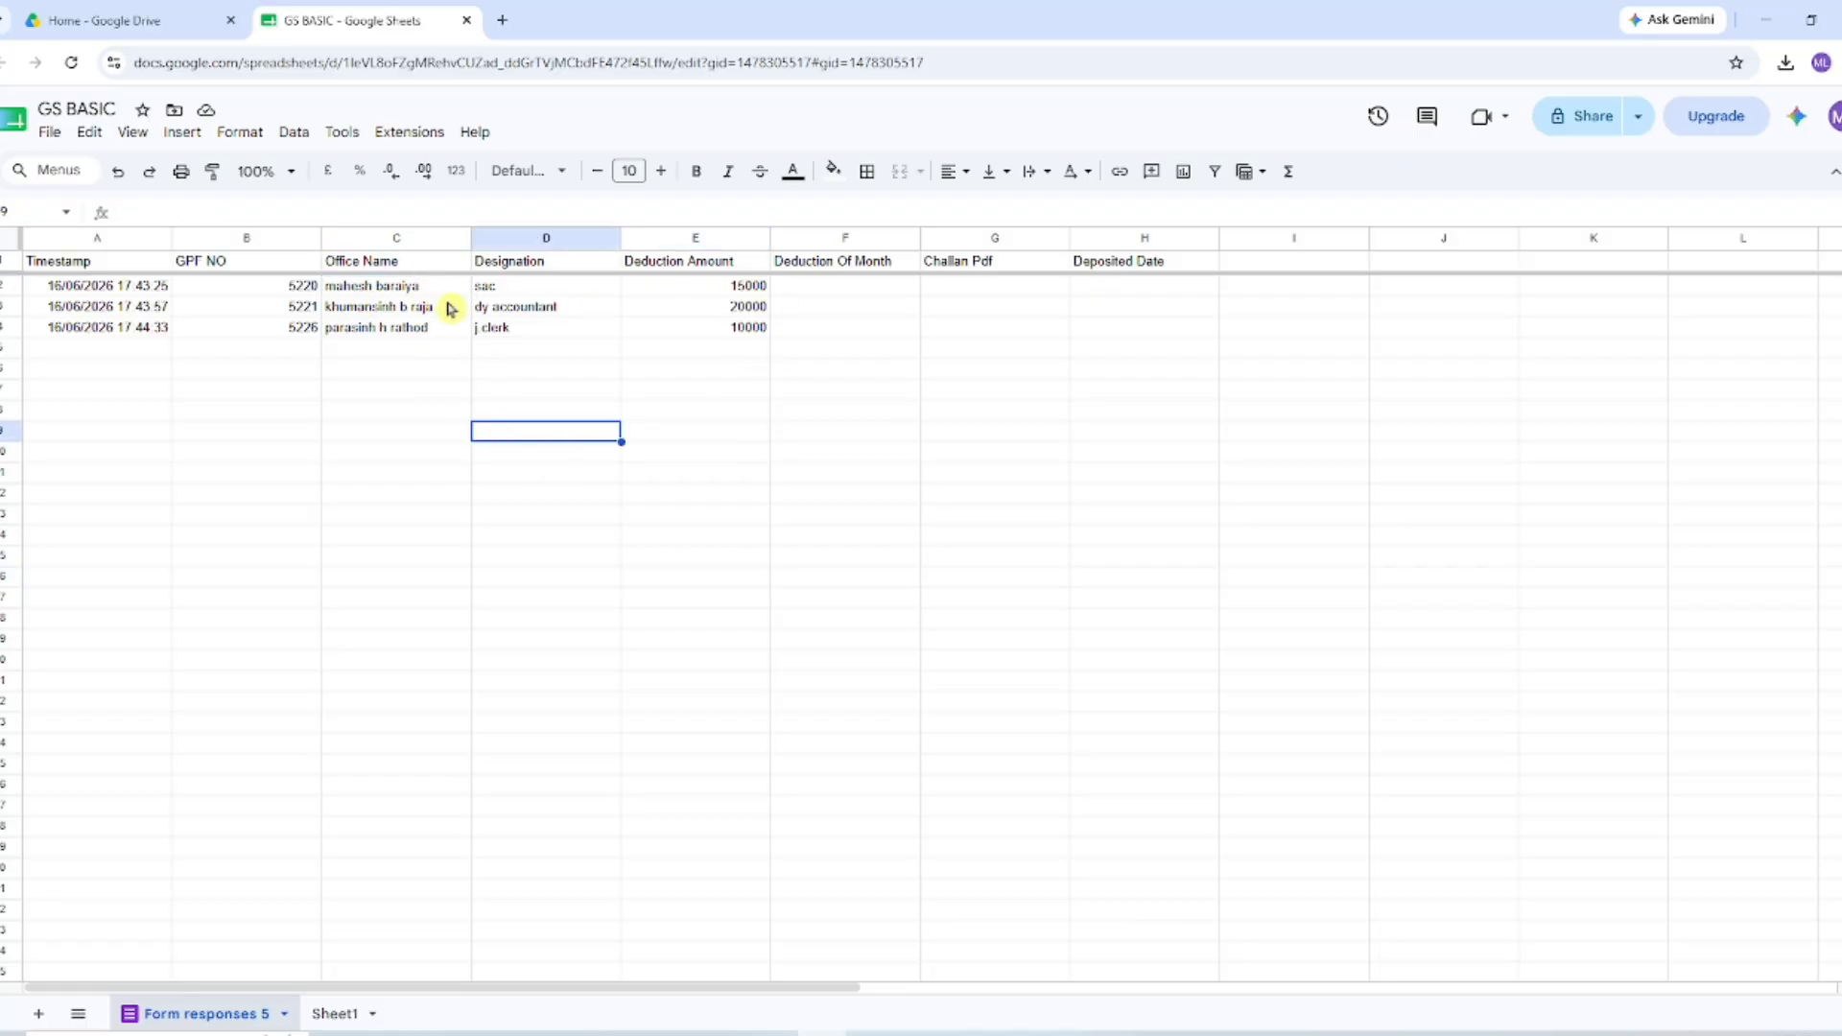
Append "mmmmmmmmmmmm" to the name in cell C2 of the Office Name column
left_click(418, 288)
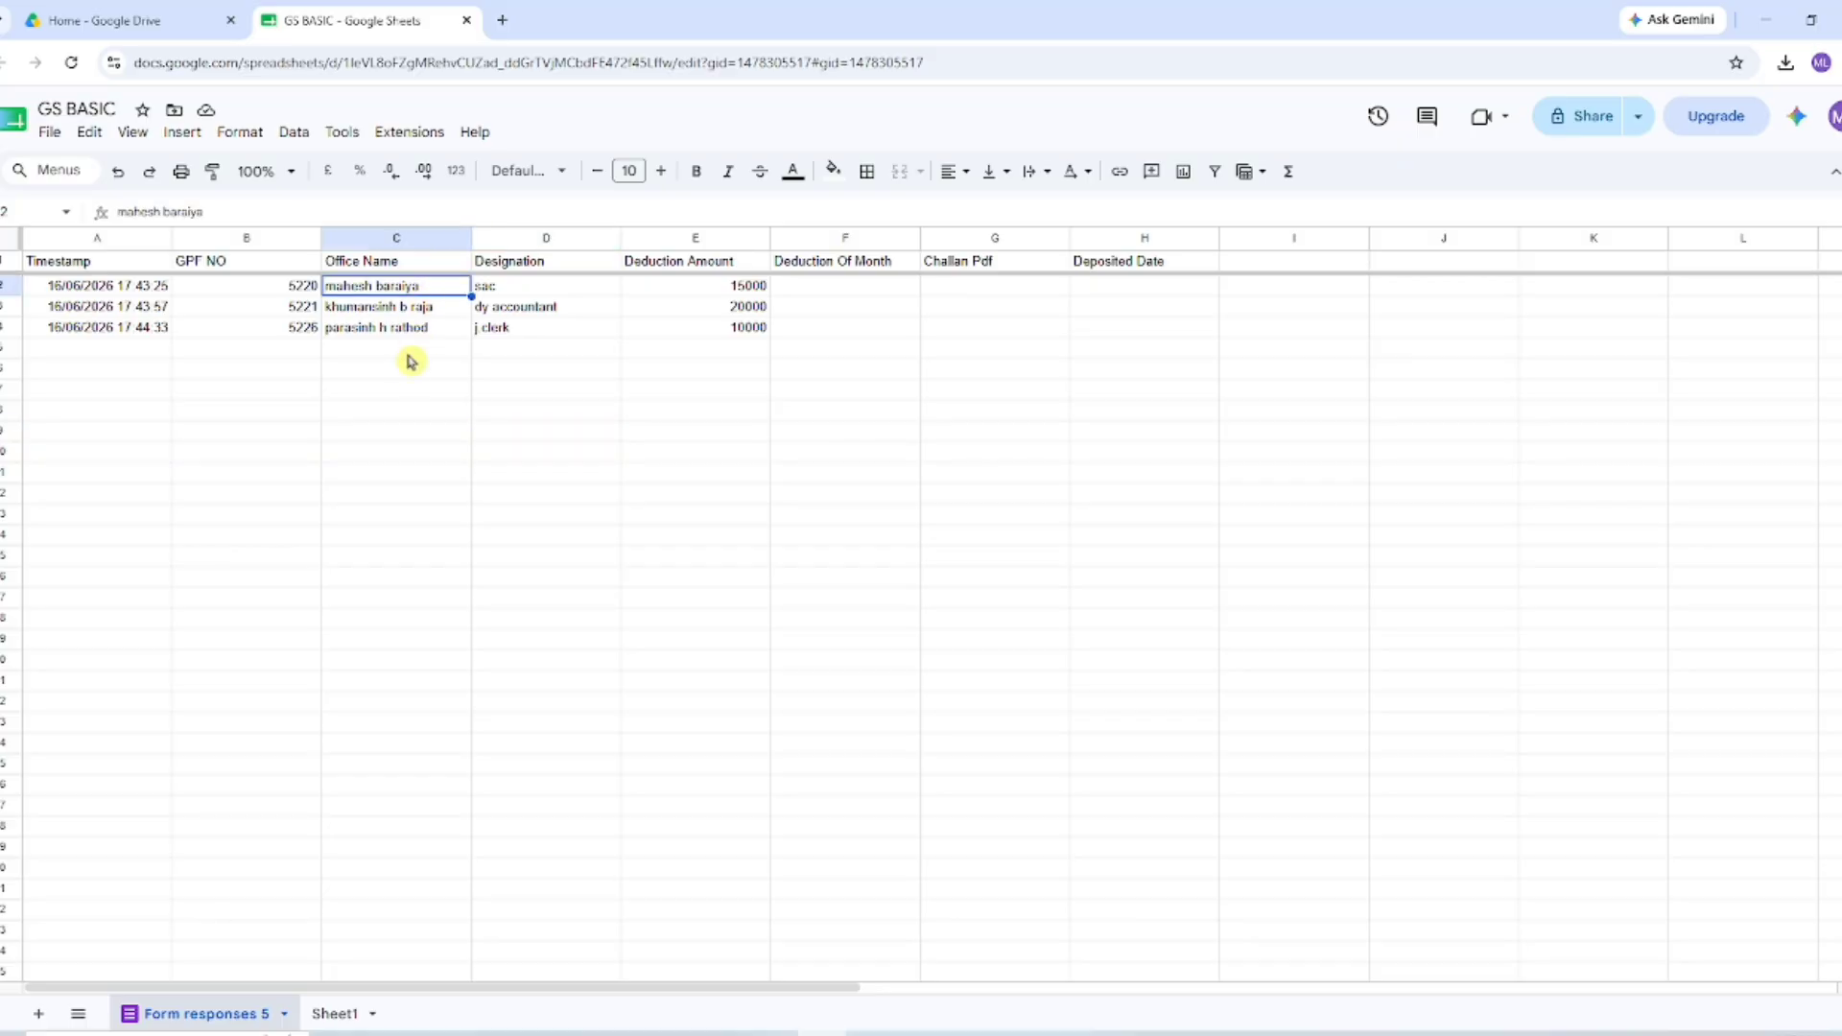
double_click(433, 292)
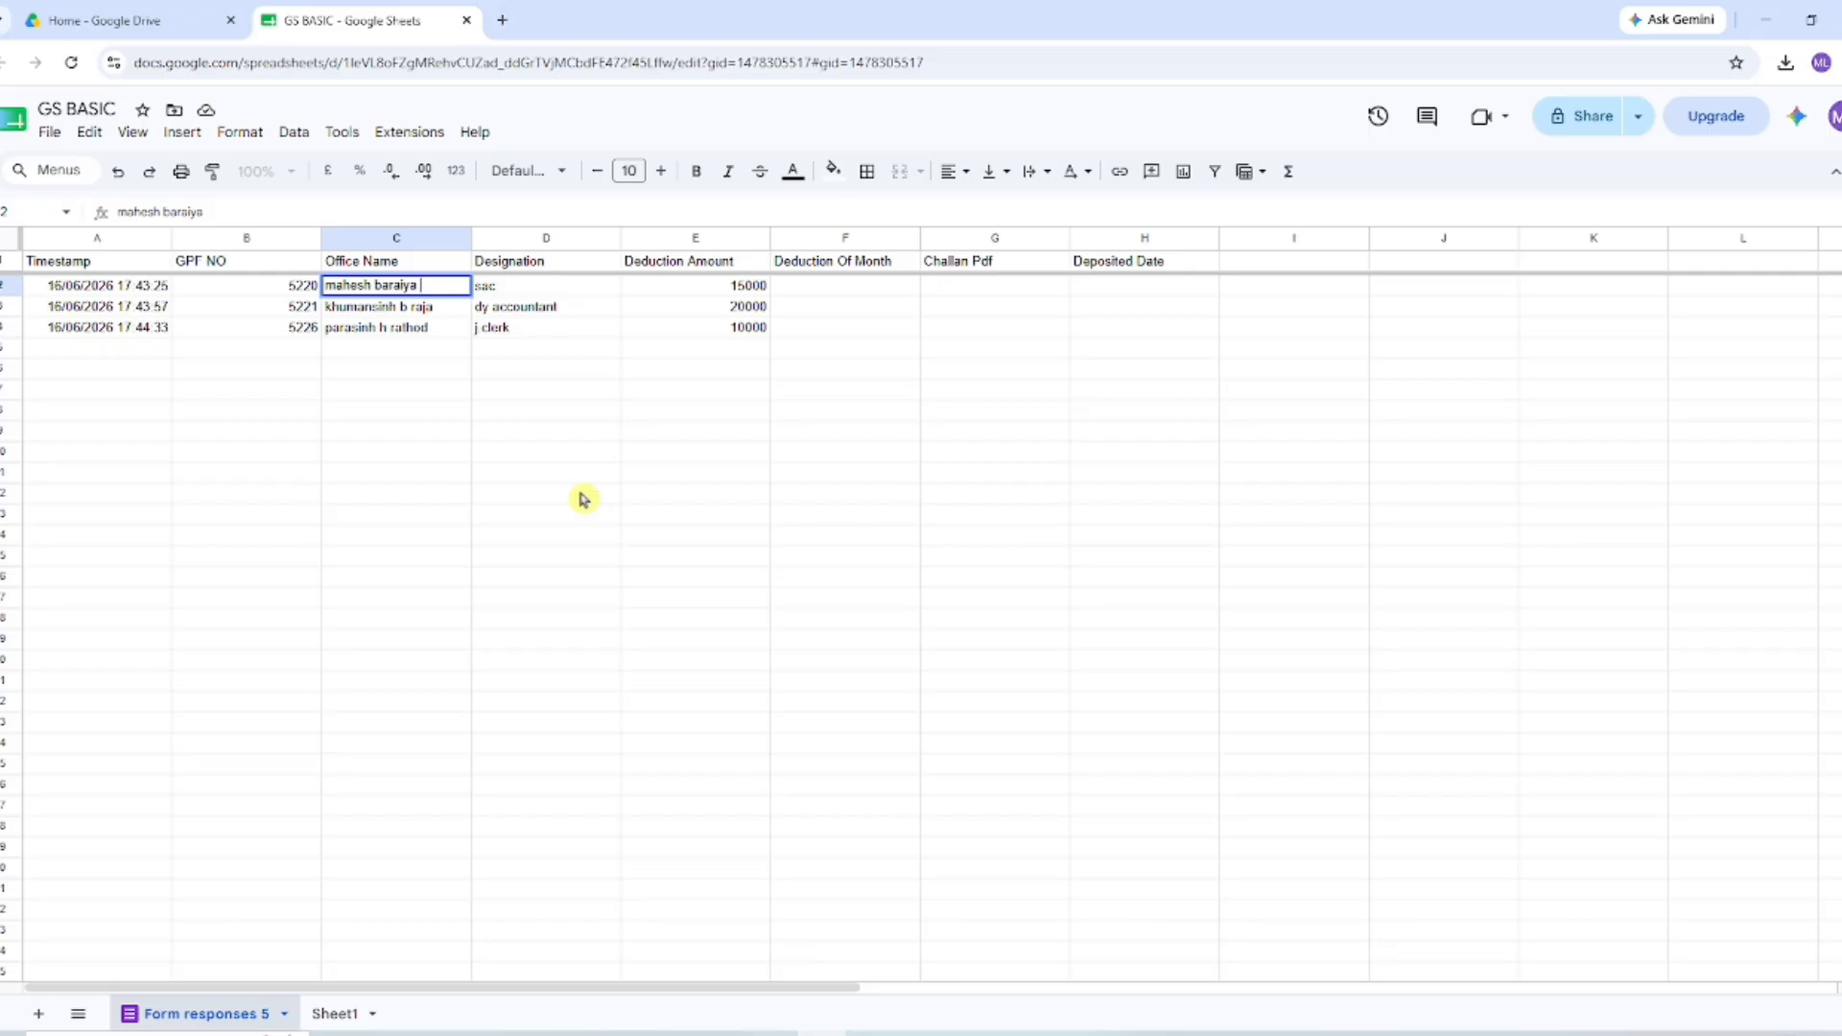
type("mmmmmmmmmmmm")
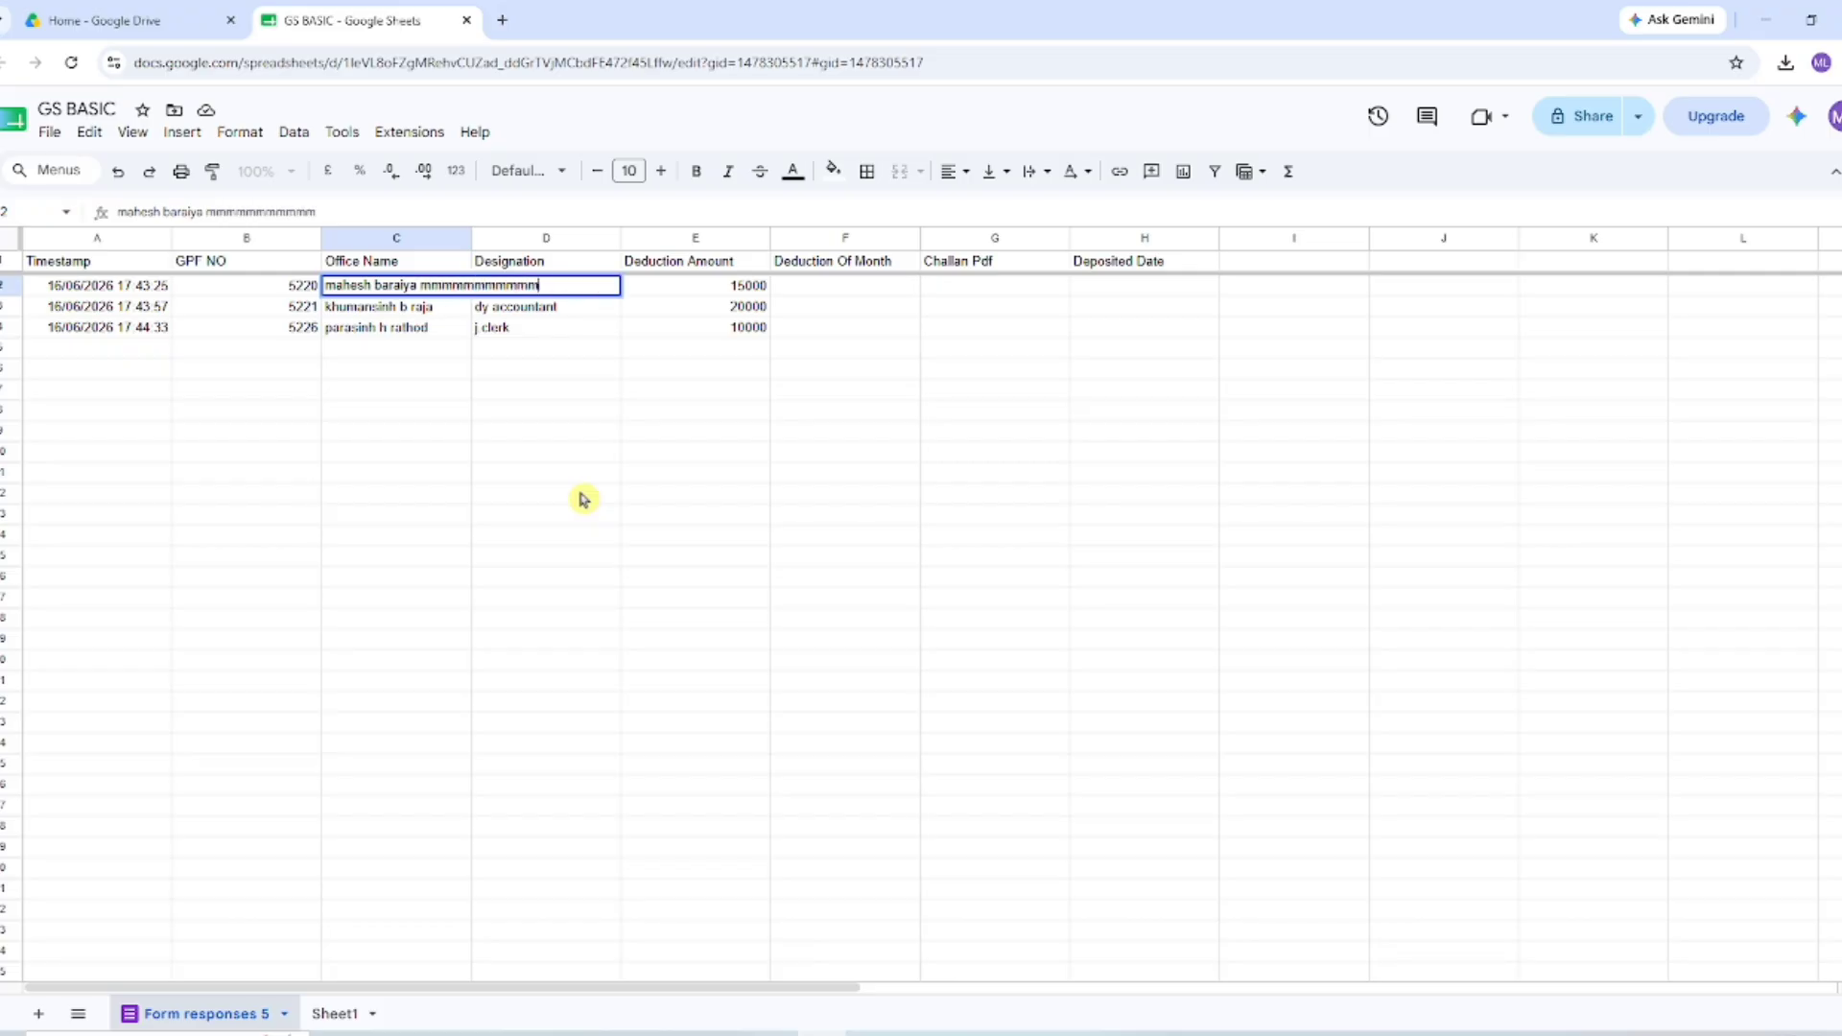
left_click(584, 499)
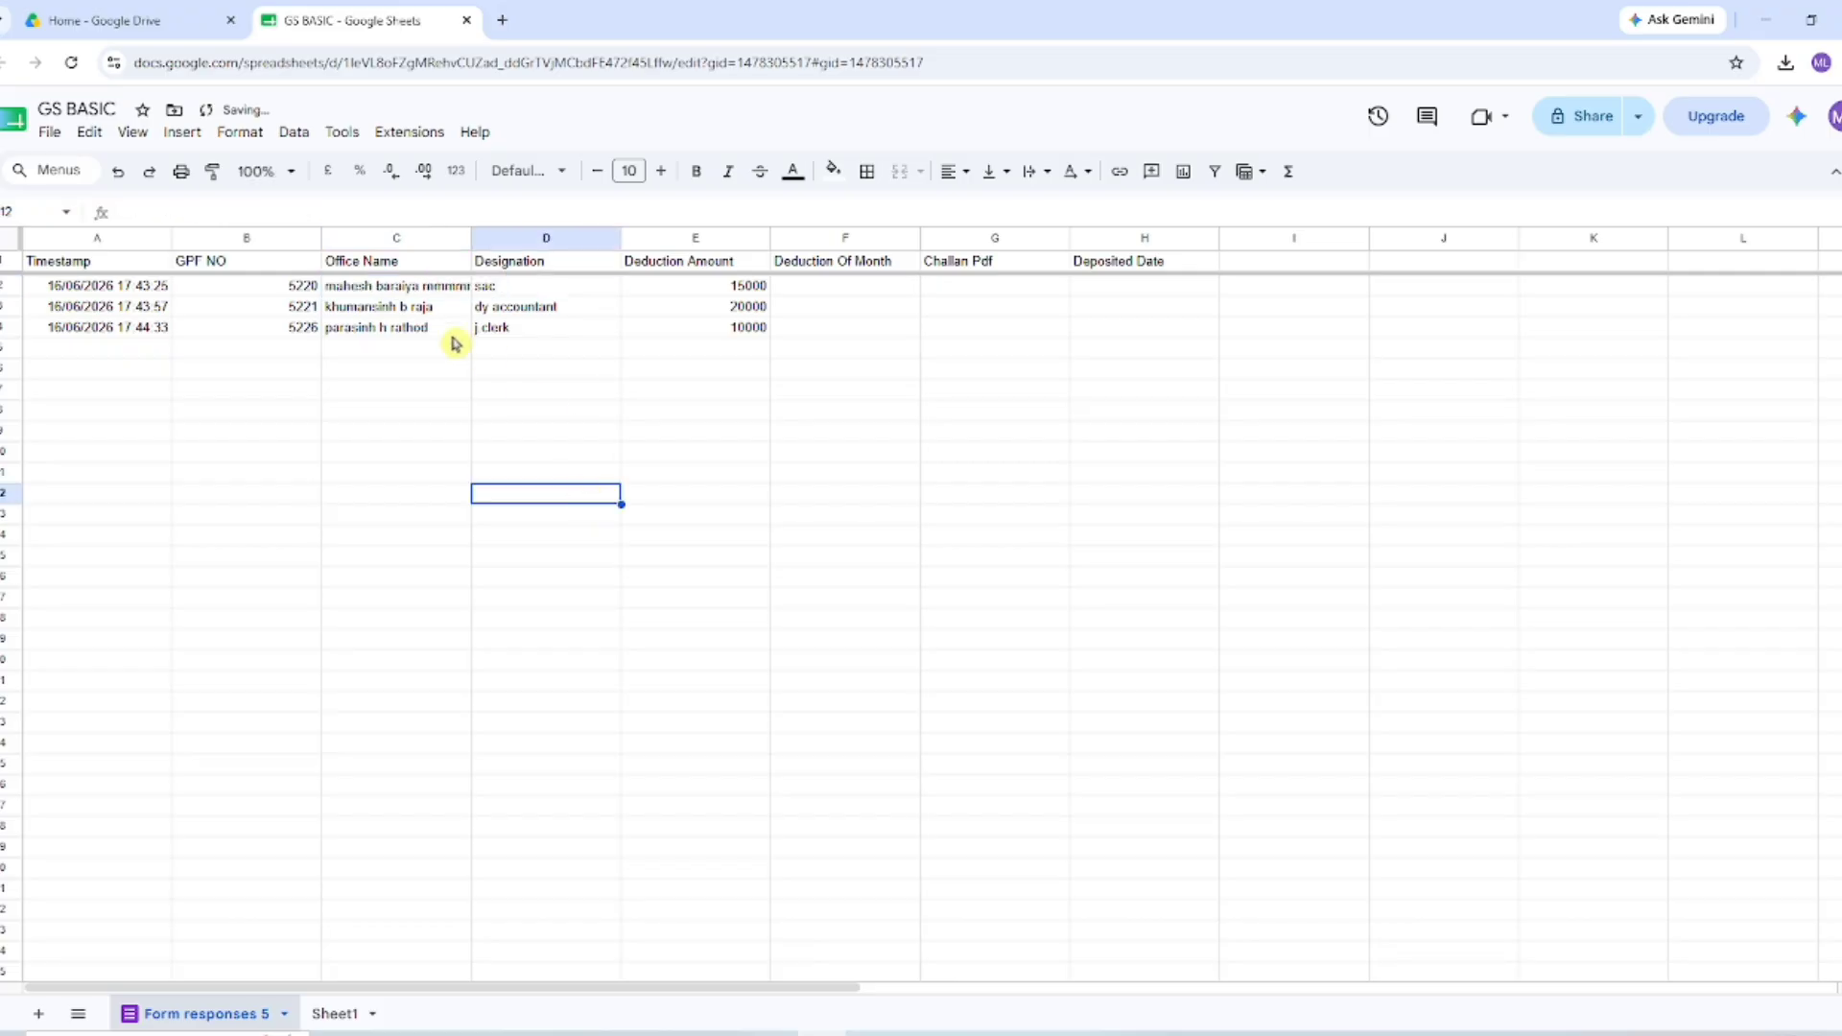
left_click(424, 296)
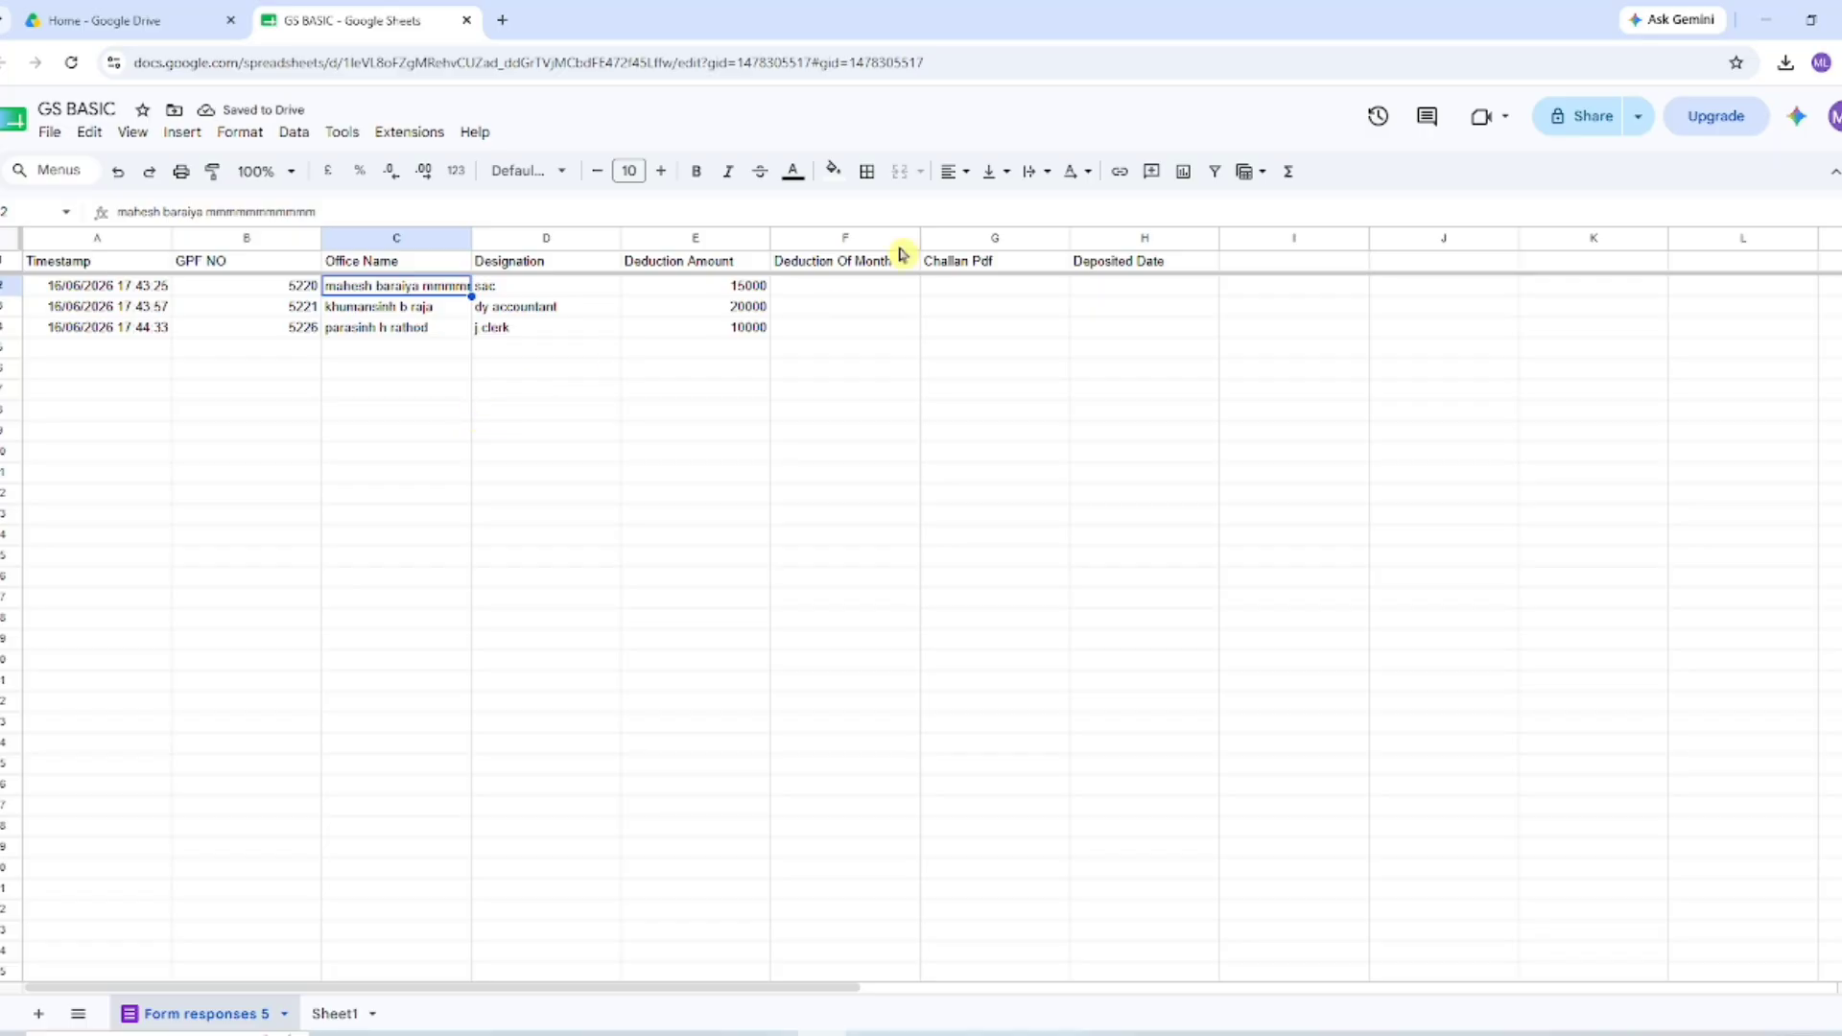
left_click(967, 175)
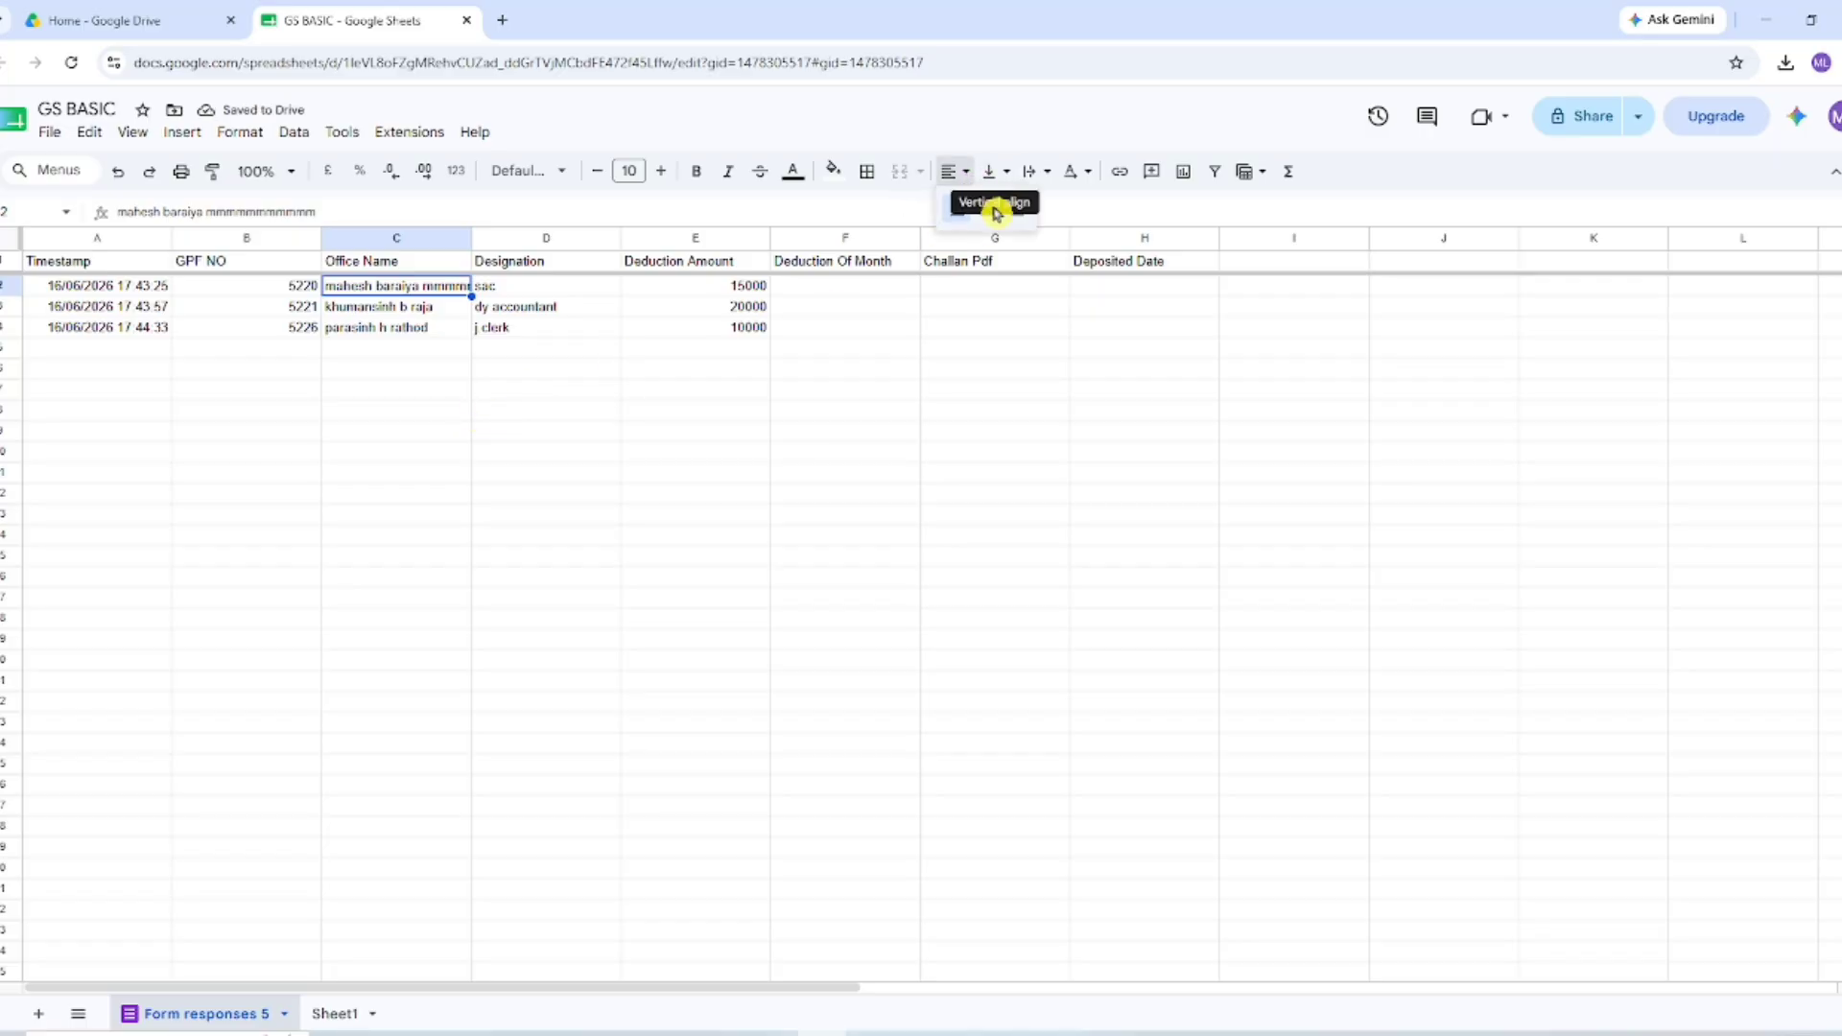
left_click(1005, 174)
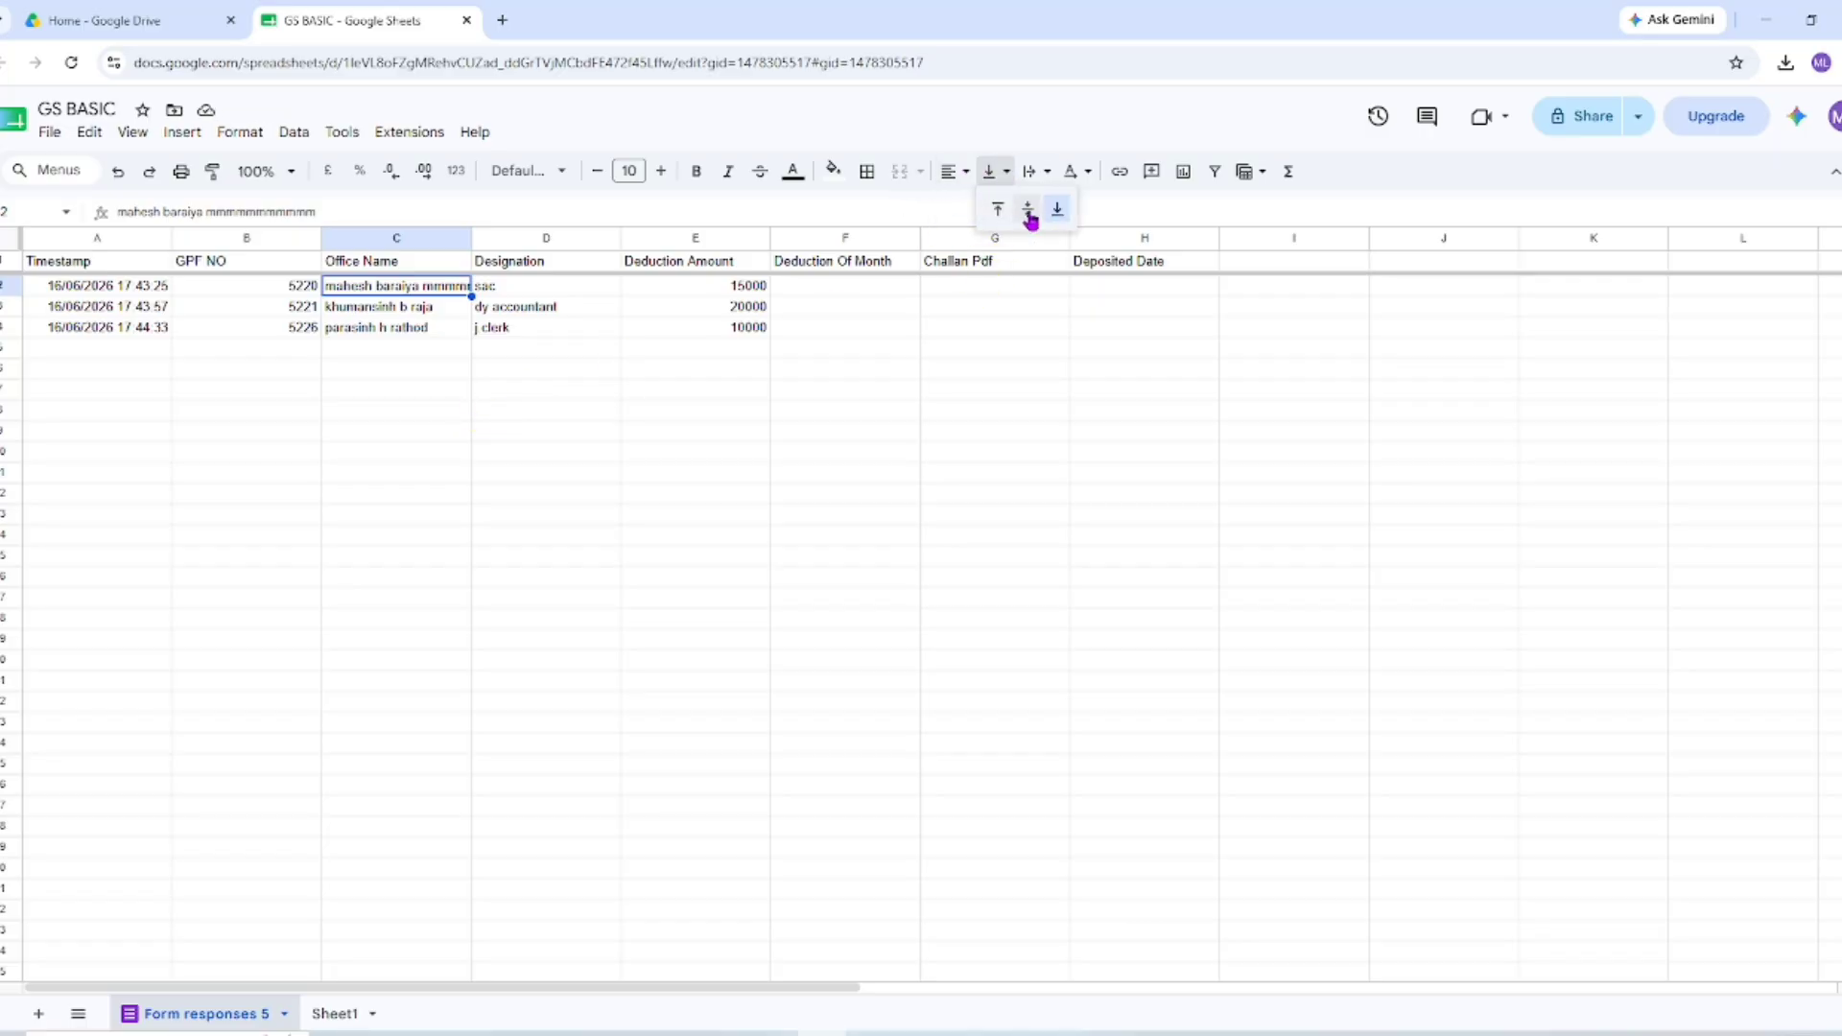
left_click(527, 517)
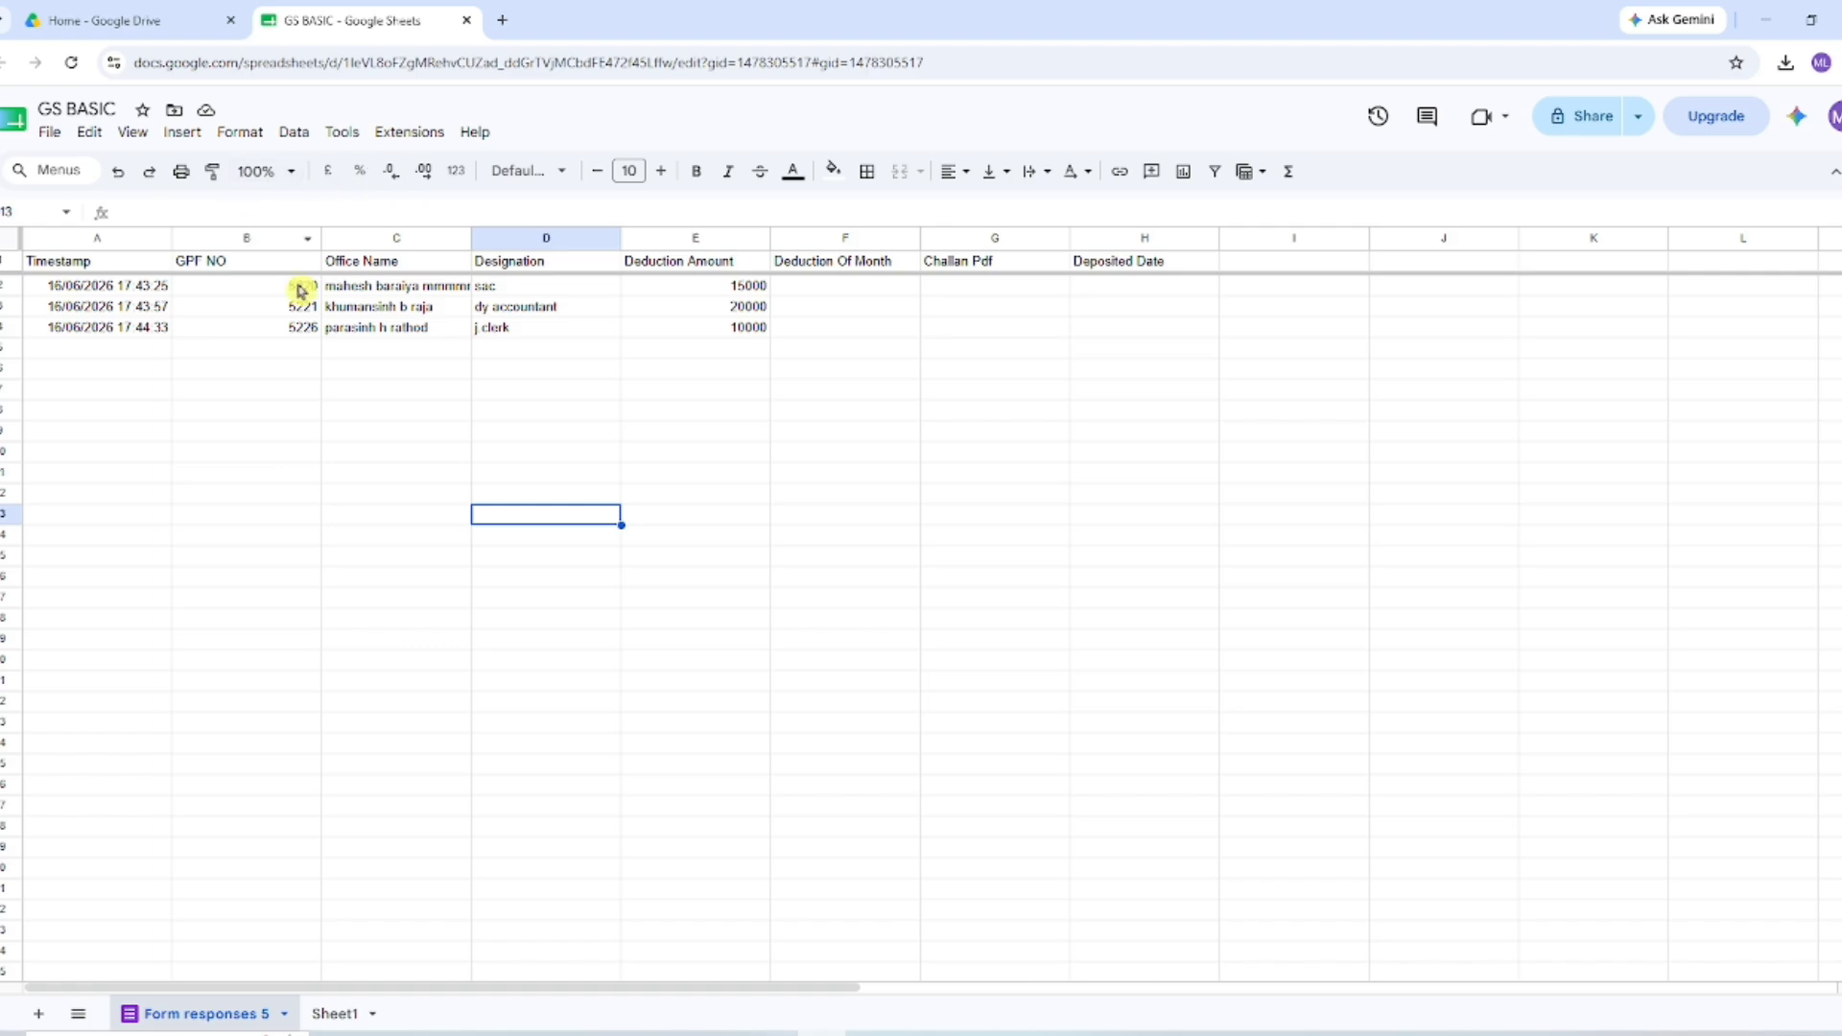
Fit the Office Name column to its contents, and narrow it by hand until the text in C2 is partly cut off
double_click(471, 238)
left_click(489, 403)
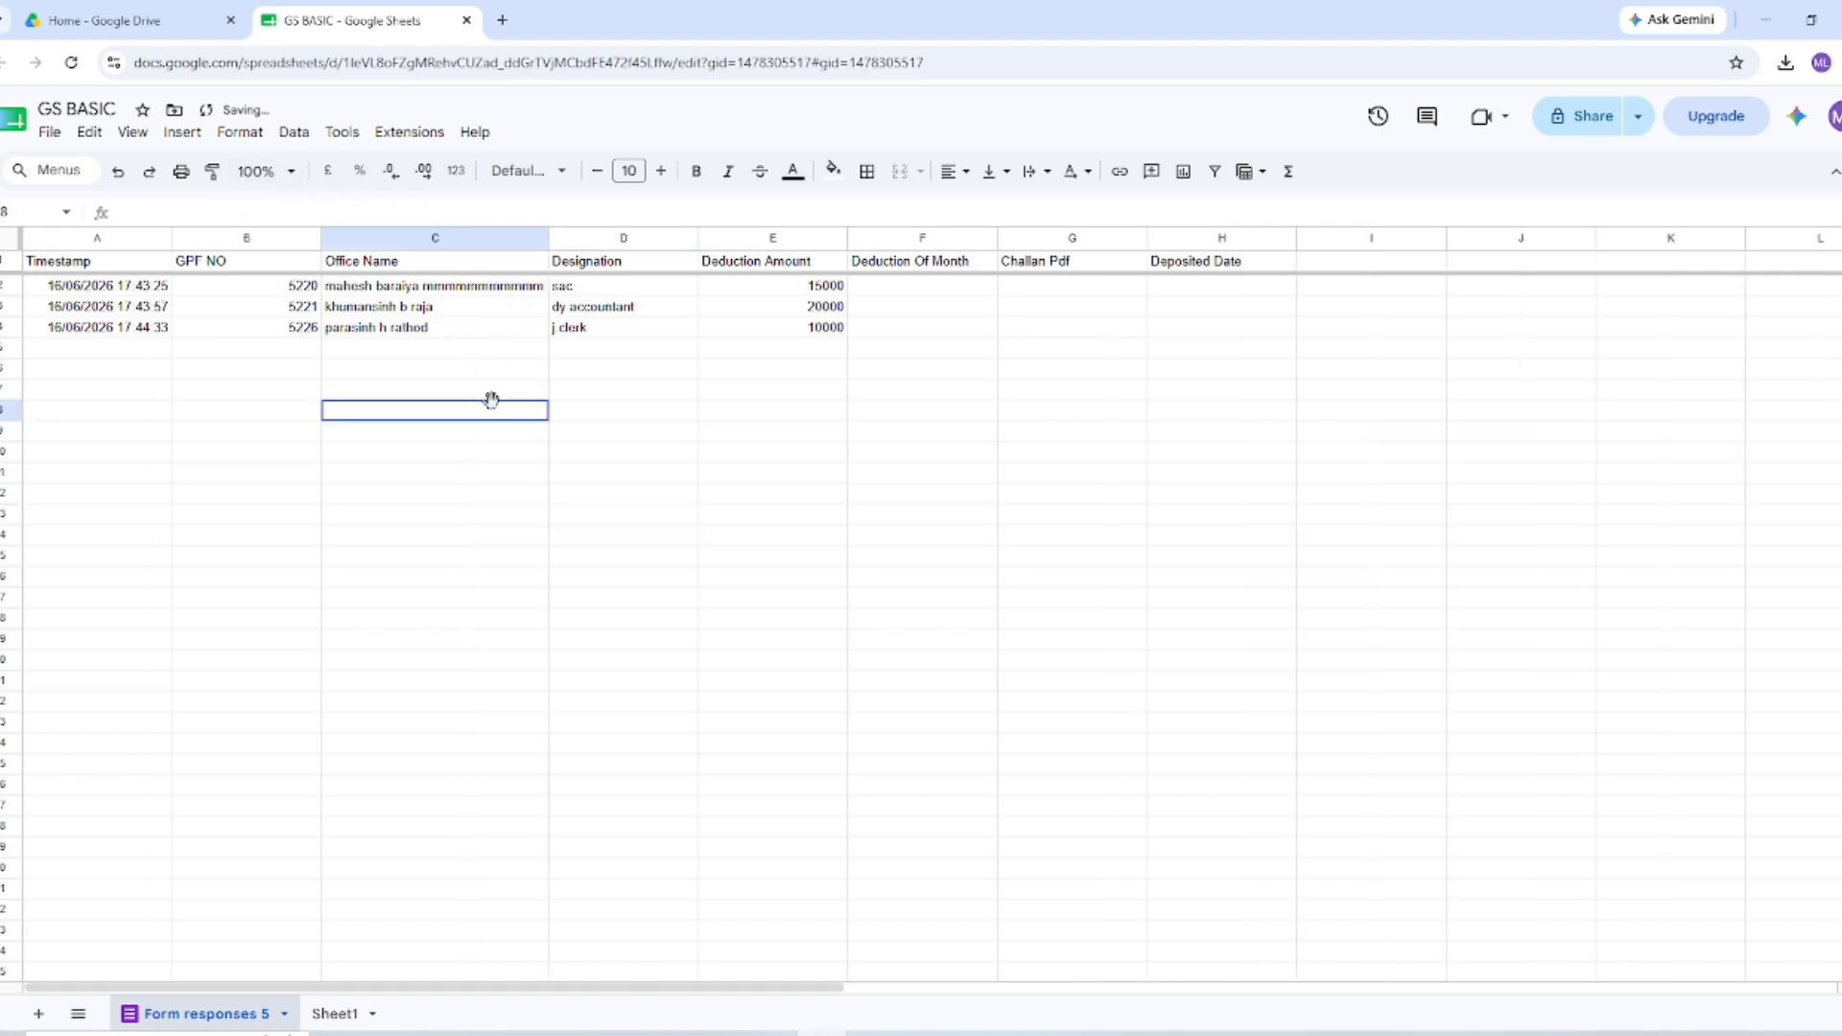
left_click(523, 285)
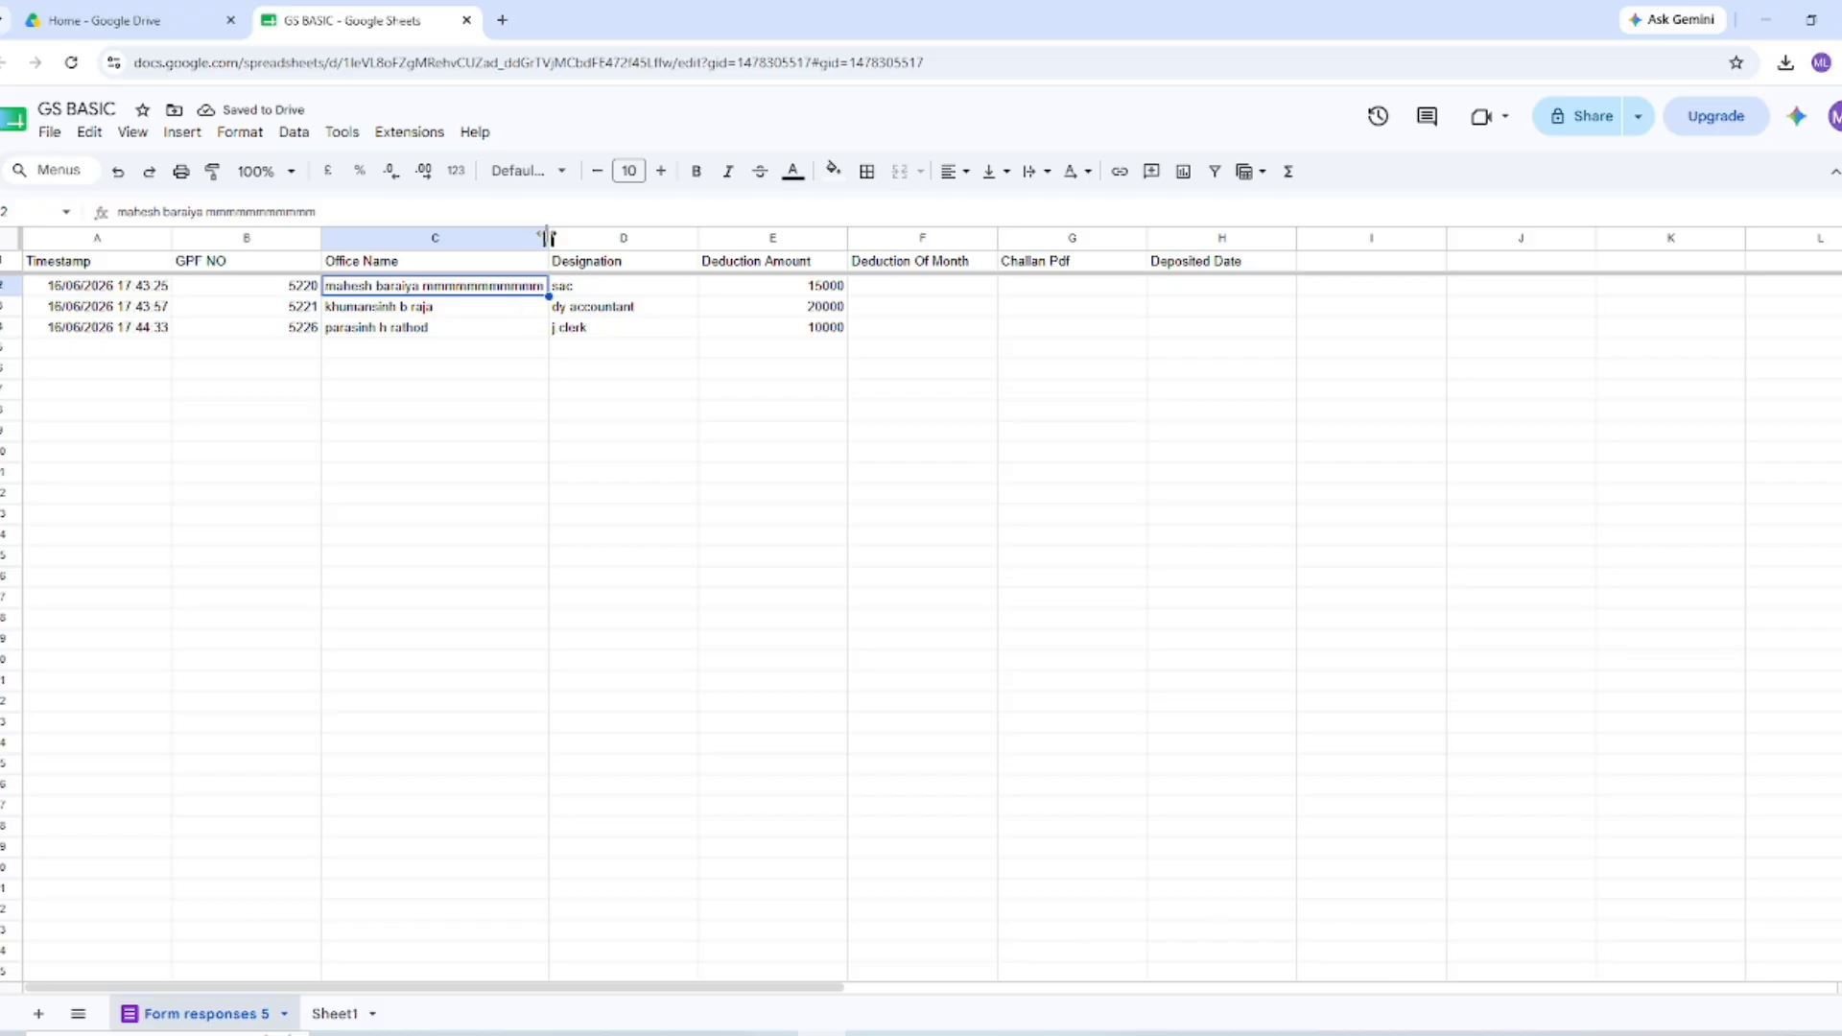
left_click_drag(549, 238, 459, 238)
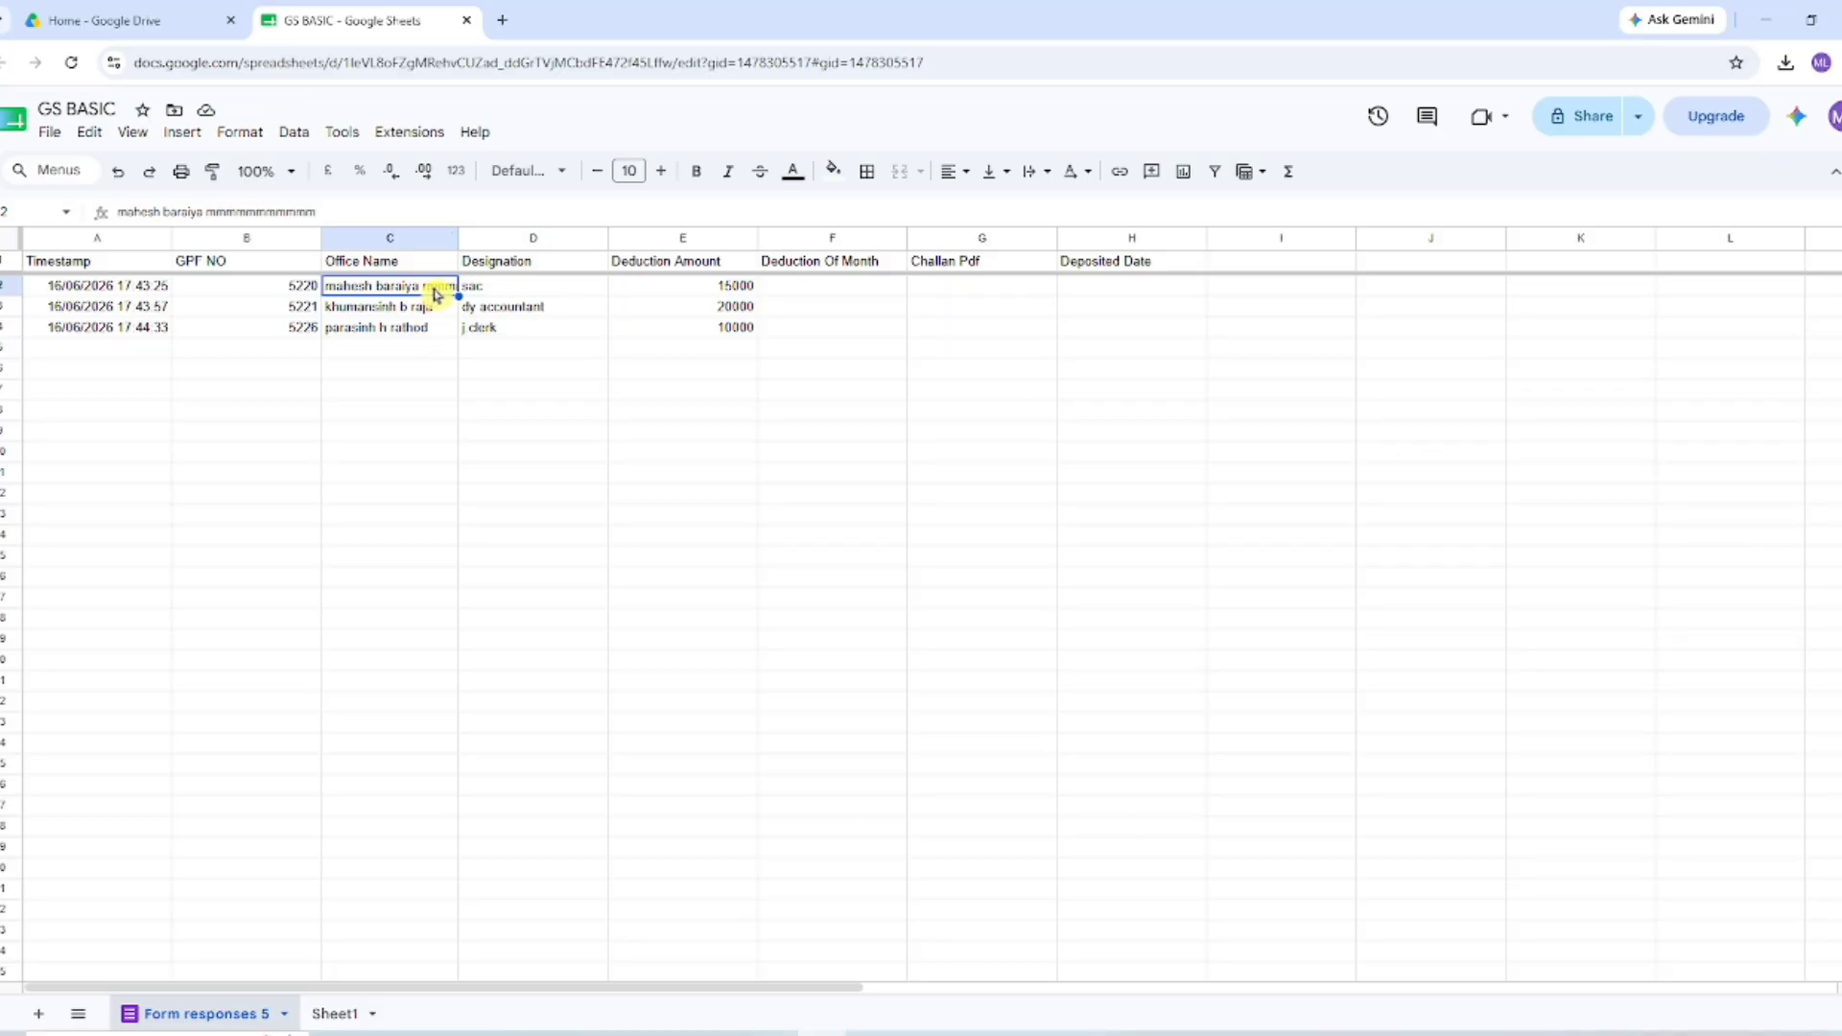
mouse_move(457, 238)
left_mouse_down()
mouse_move(590, 238)
mouse_move(484, 238)
left_mouse_up()
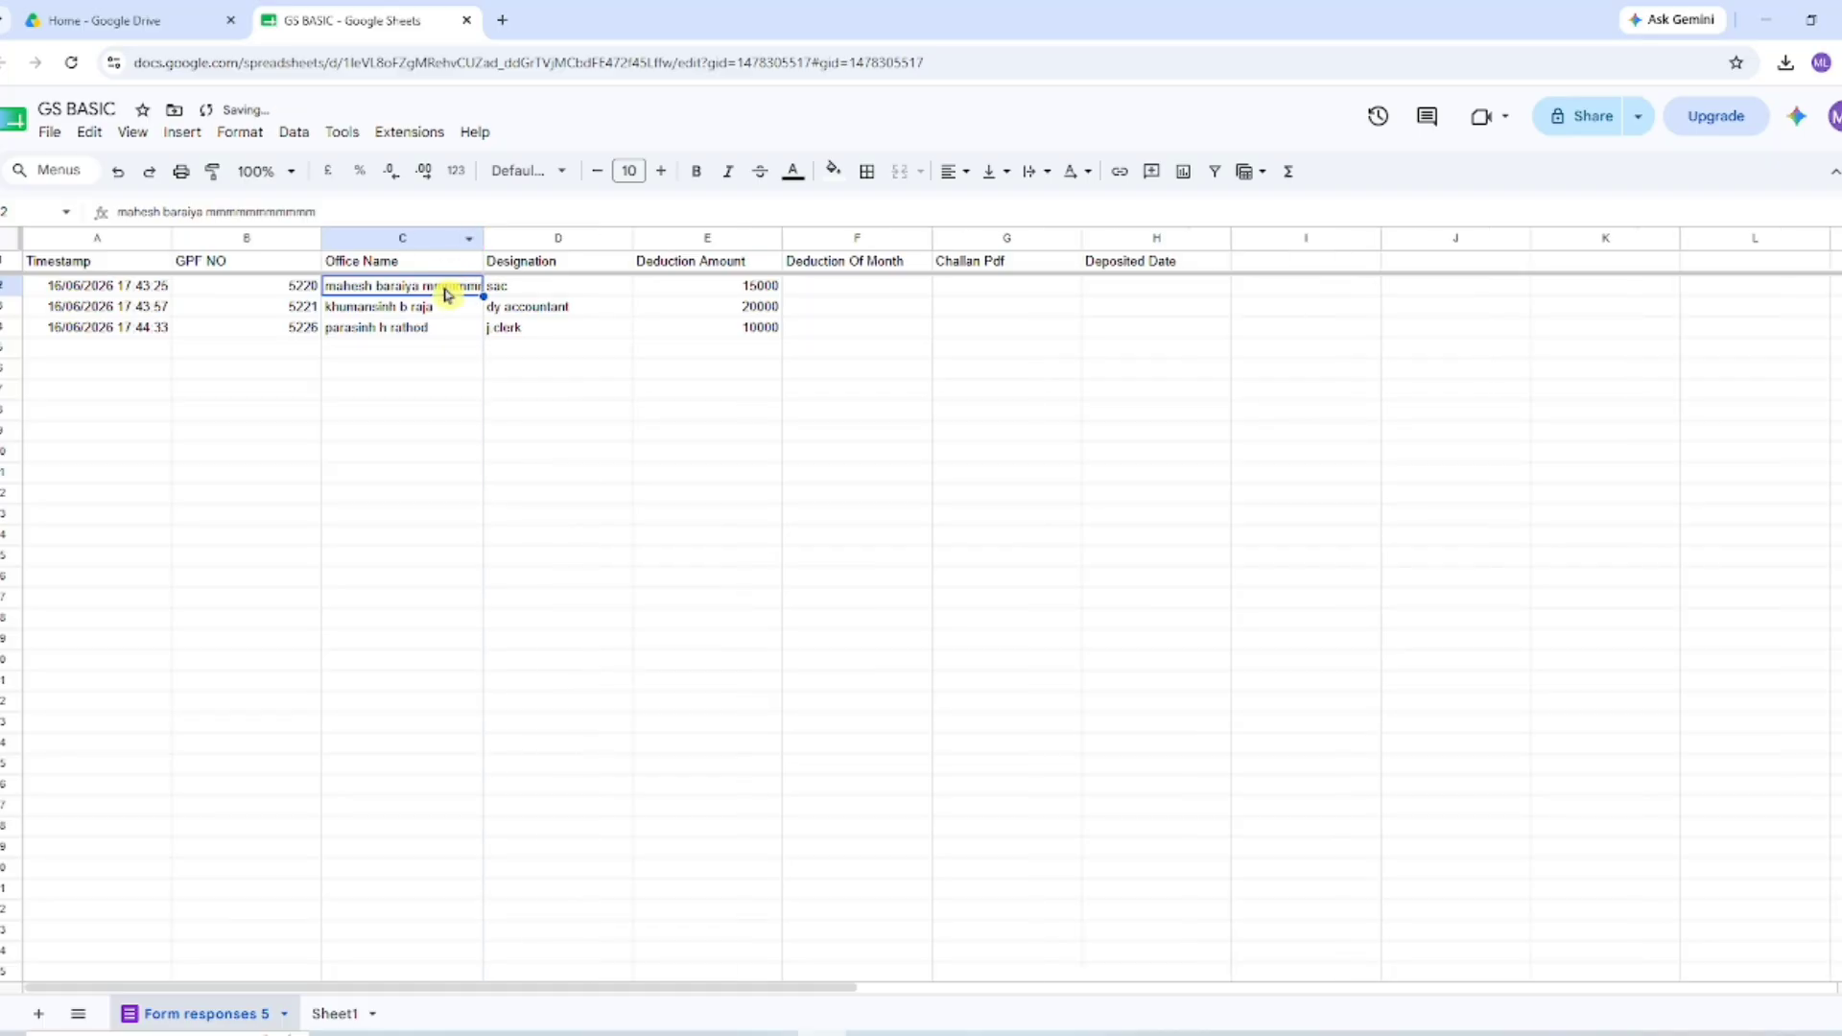
Try middle vertical alignment on the name in cell C2 and set it back to bottom alignment
left_click(953, 172)
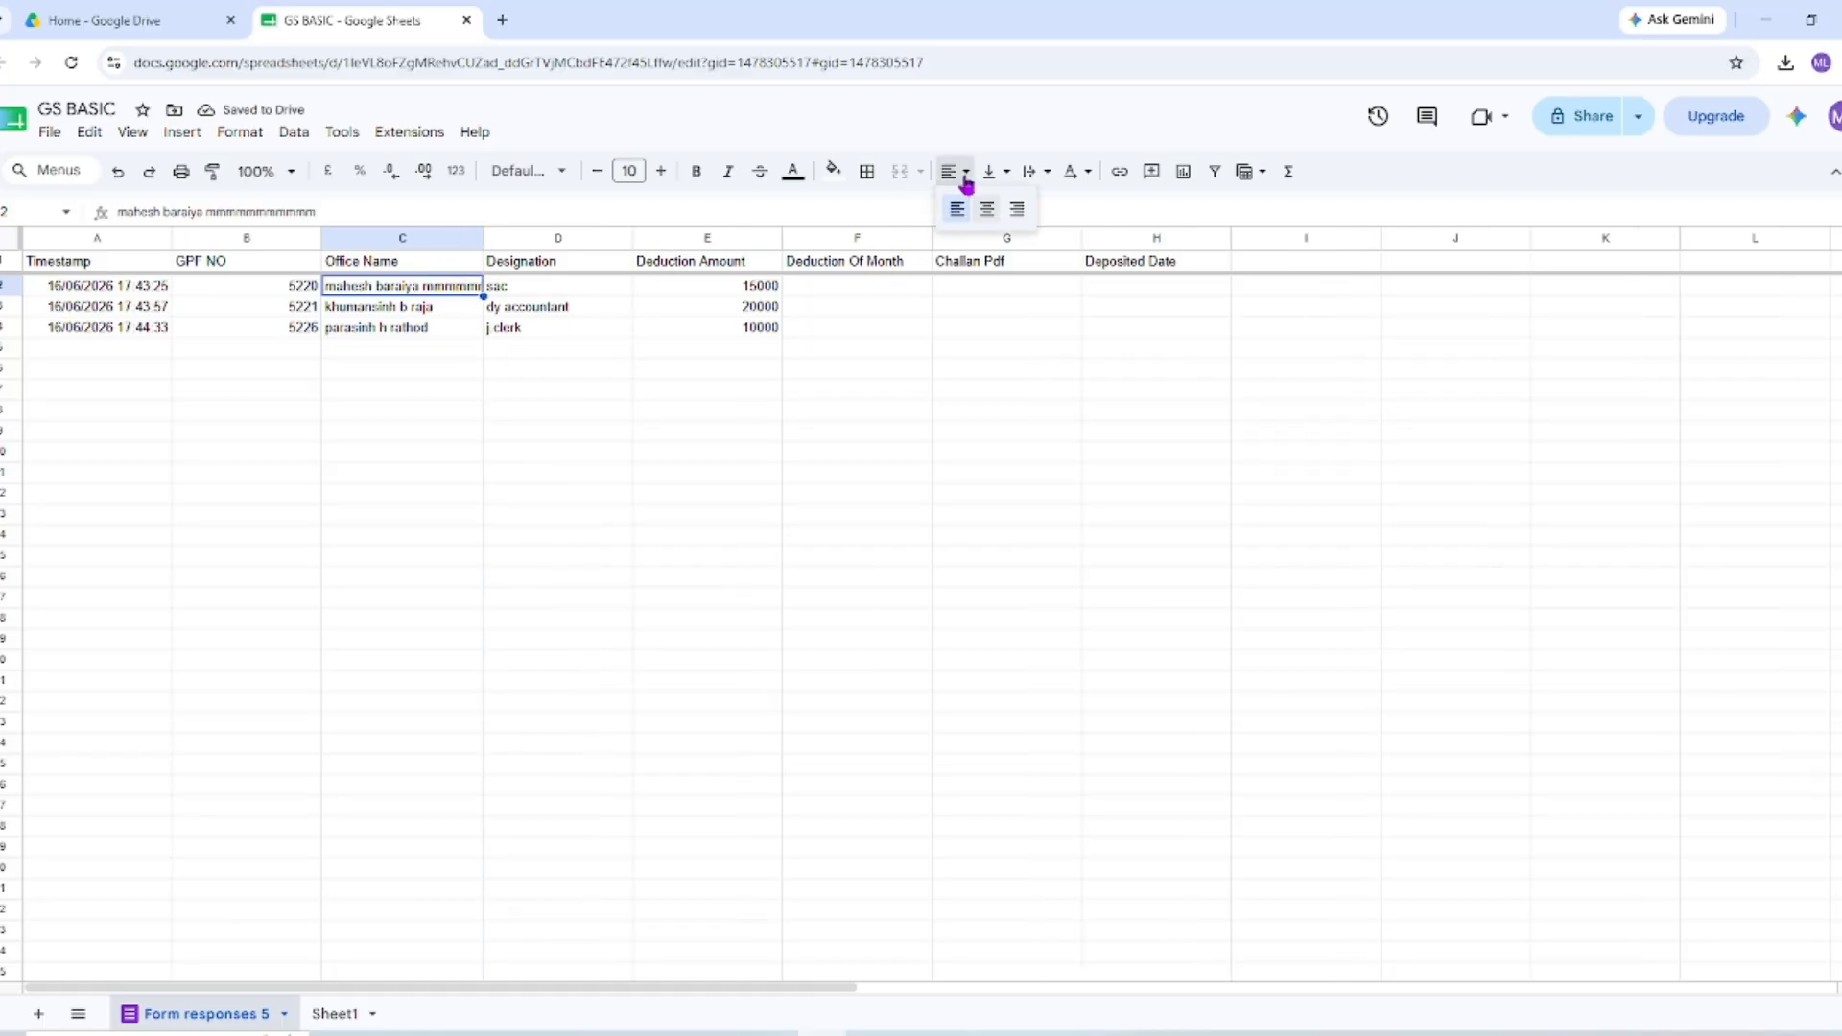
left_click(998, 172)
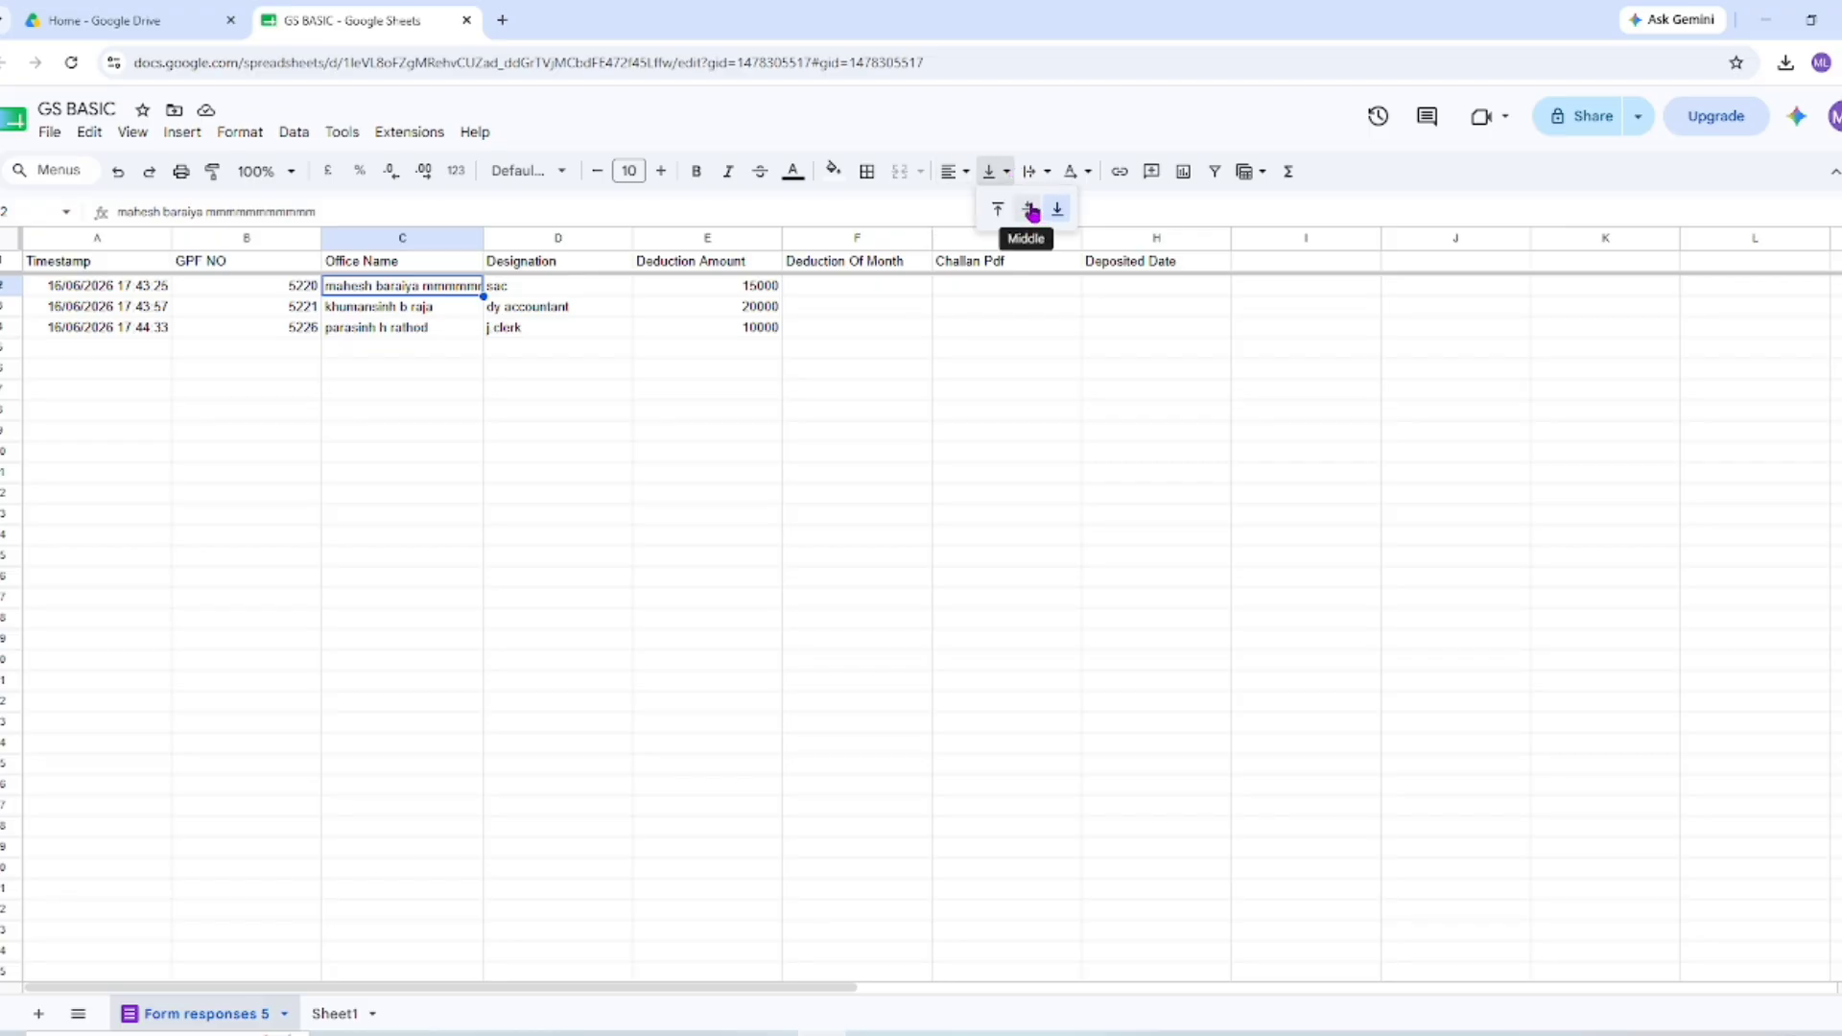
left_click(1030, 211)
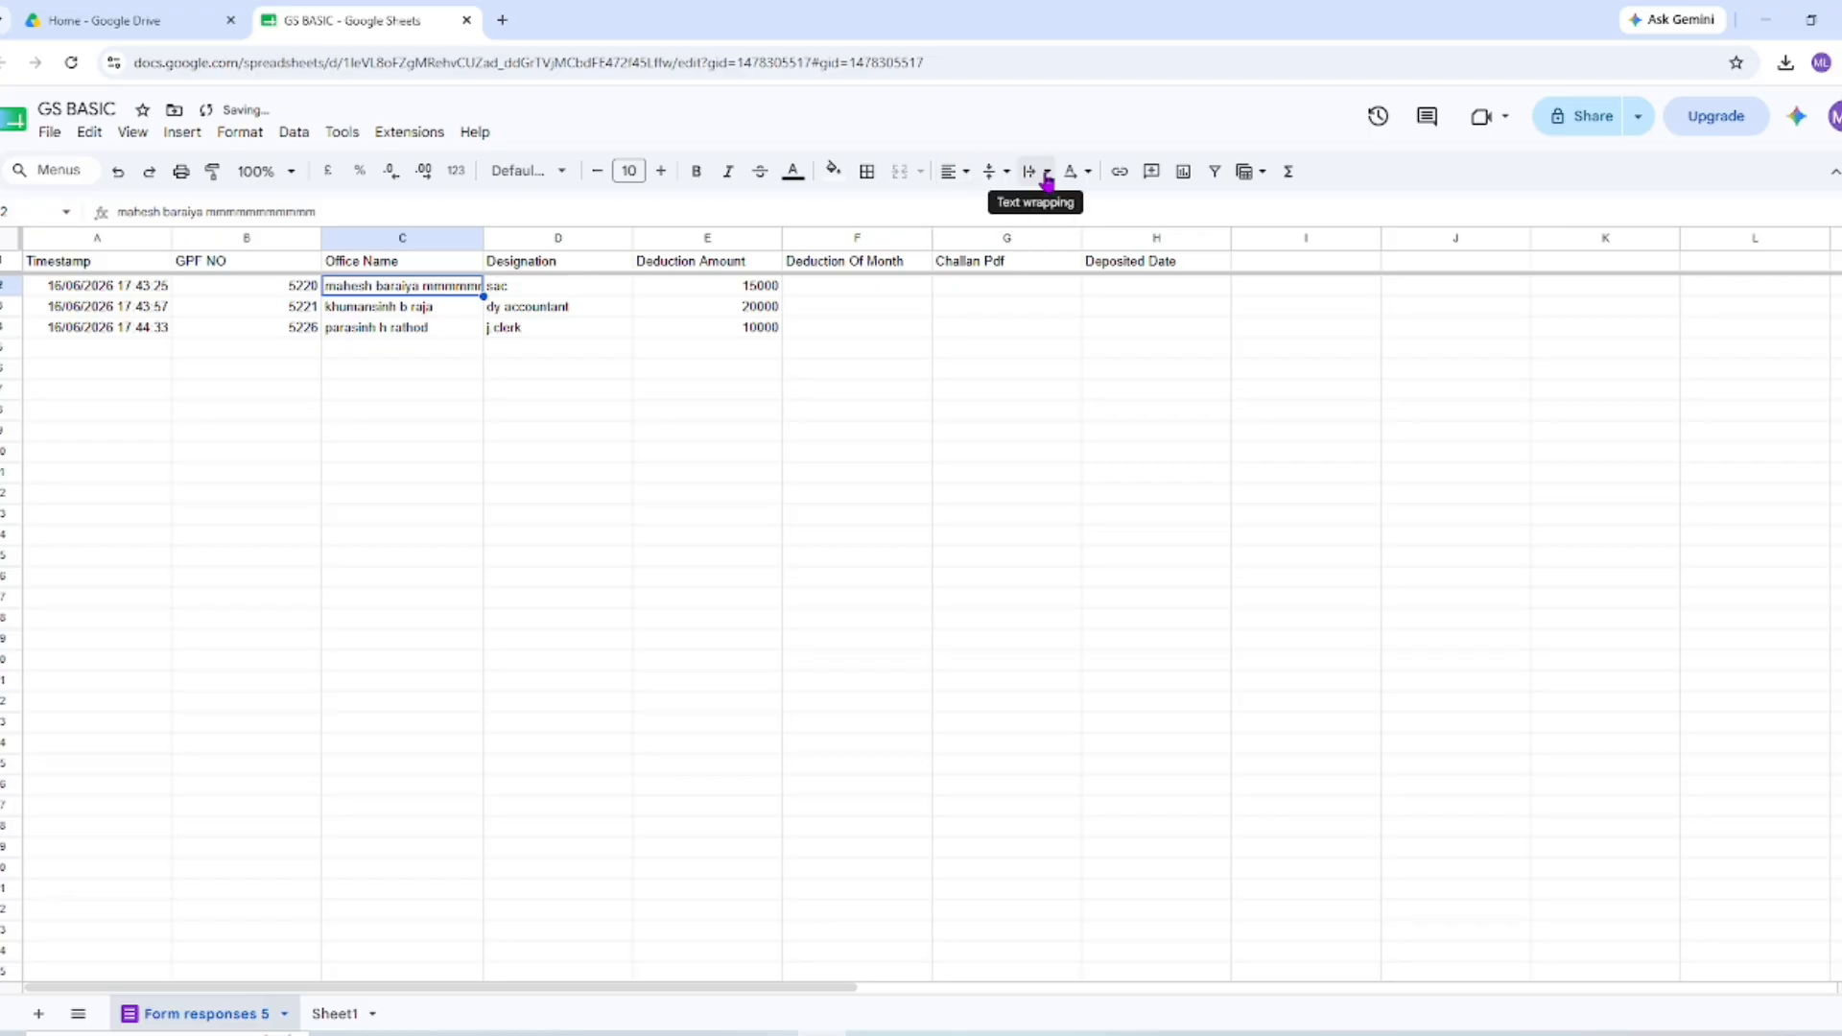
left_click(1000, 172)
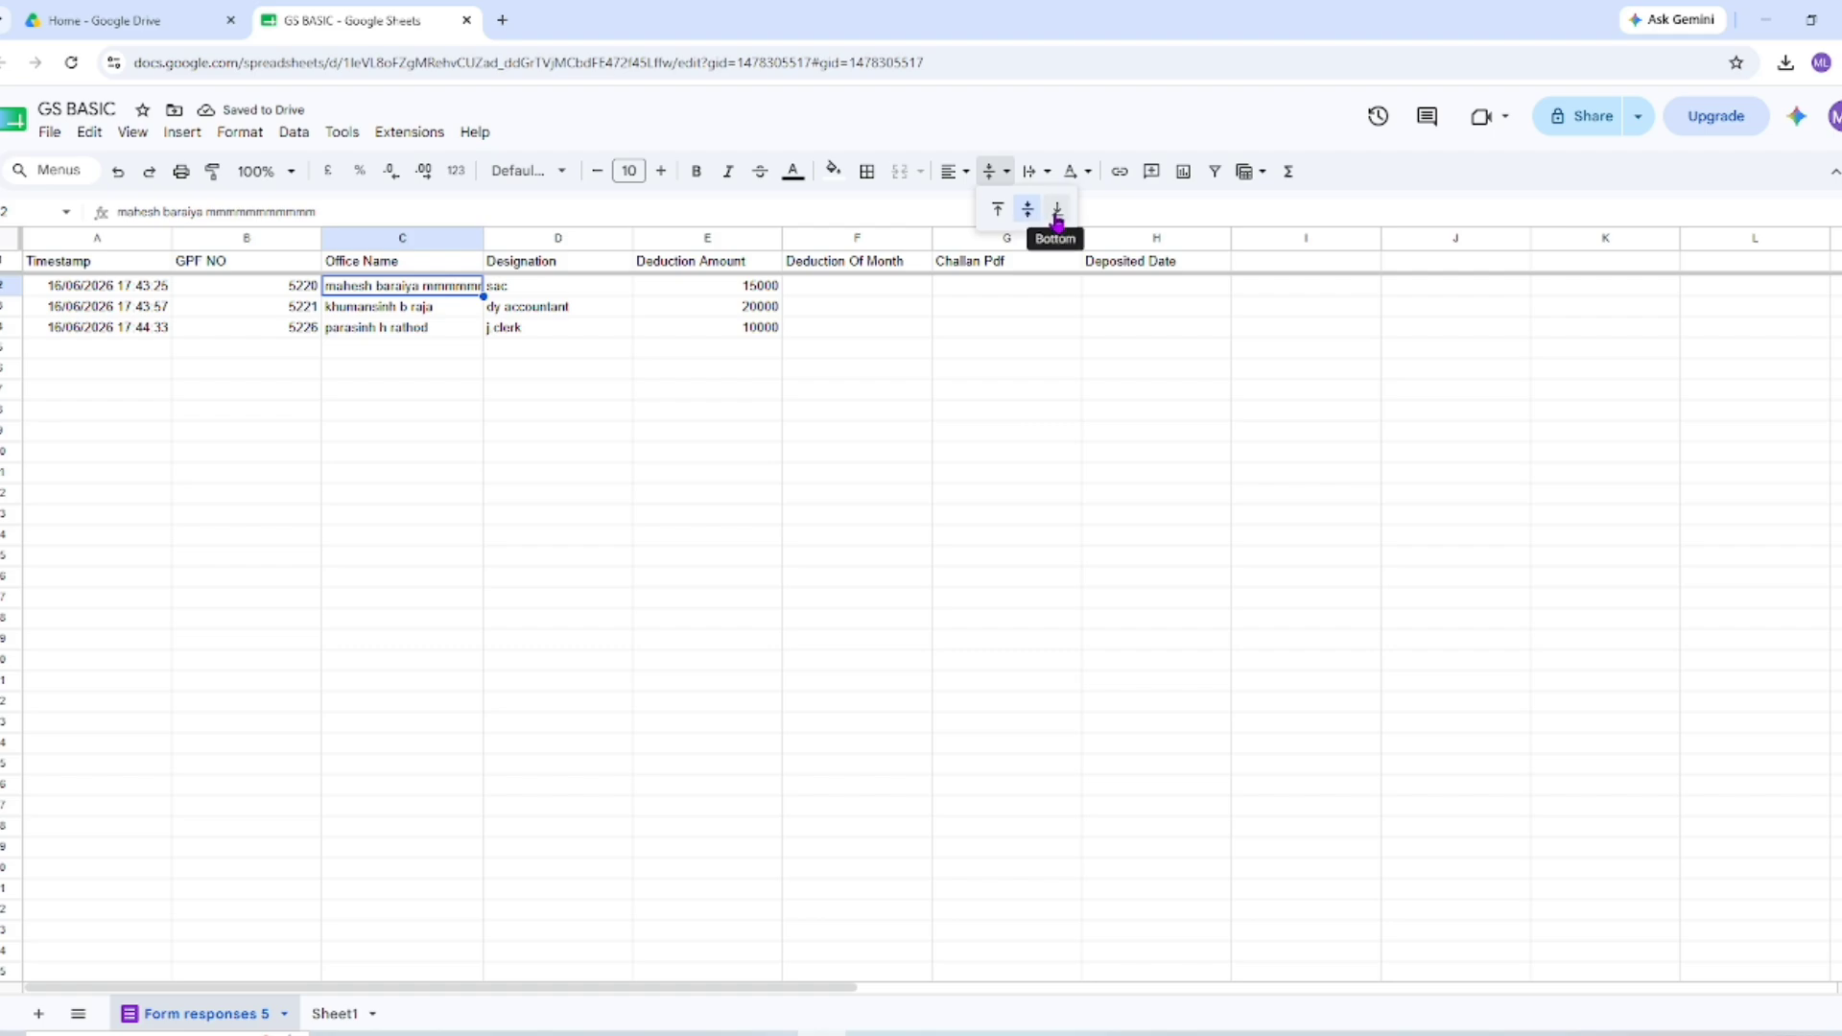
left_click(1057, 211)
Wrap the long text in cell C2 of the Office Name column within its cell
left_click(1046, 187)
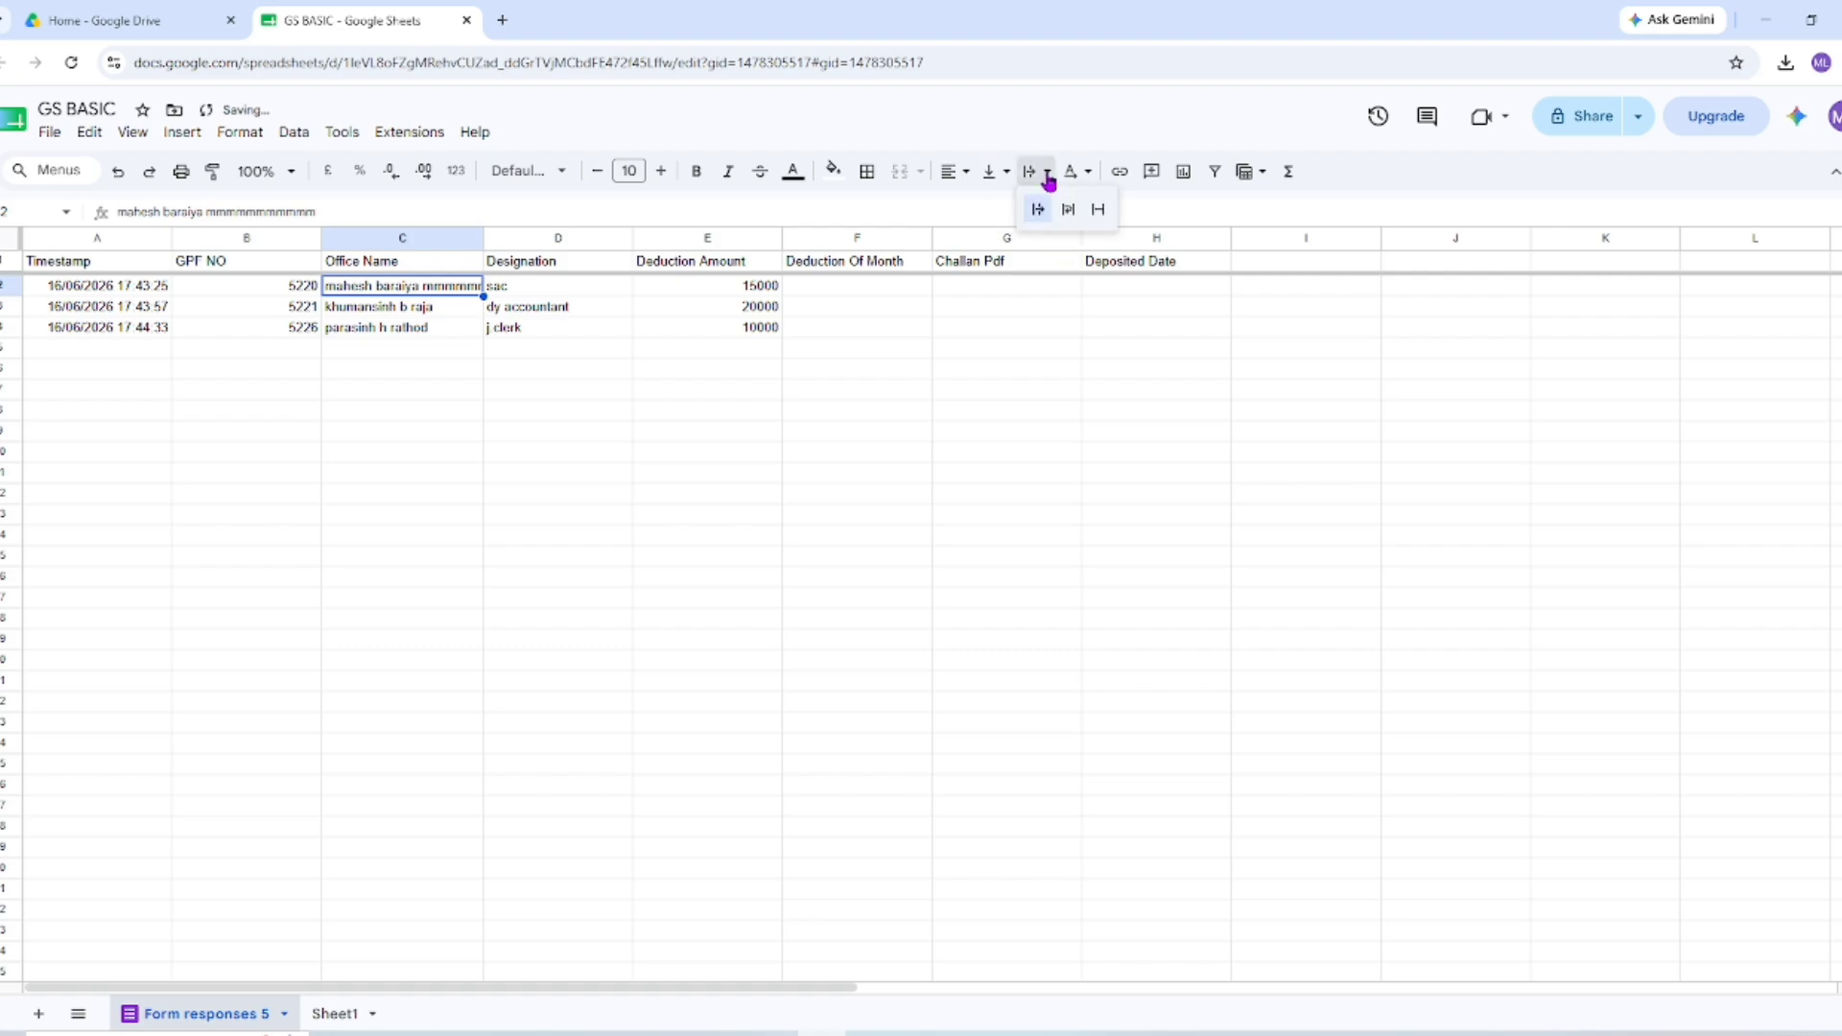
left_click(1067, 211)
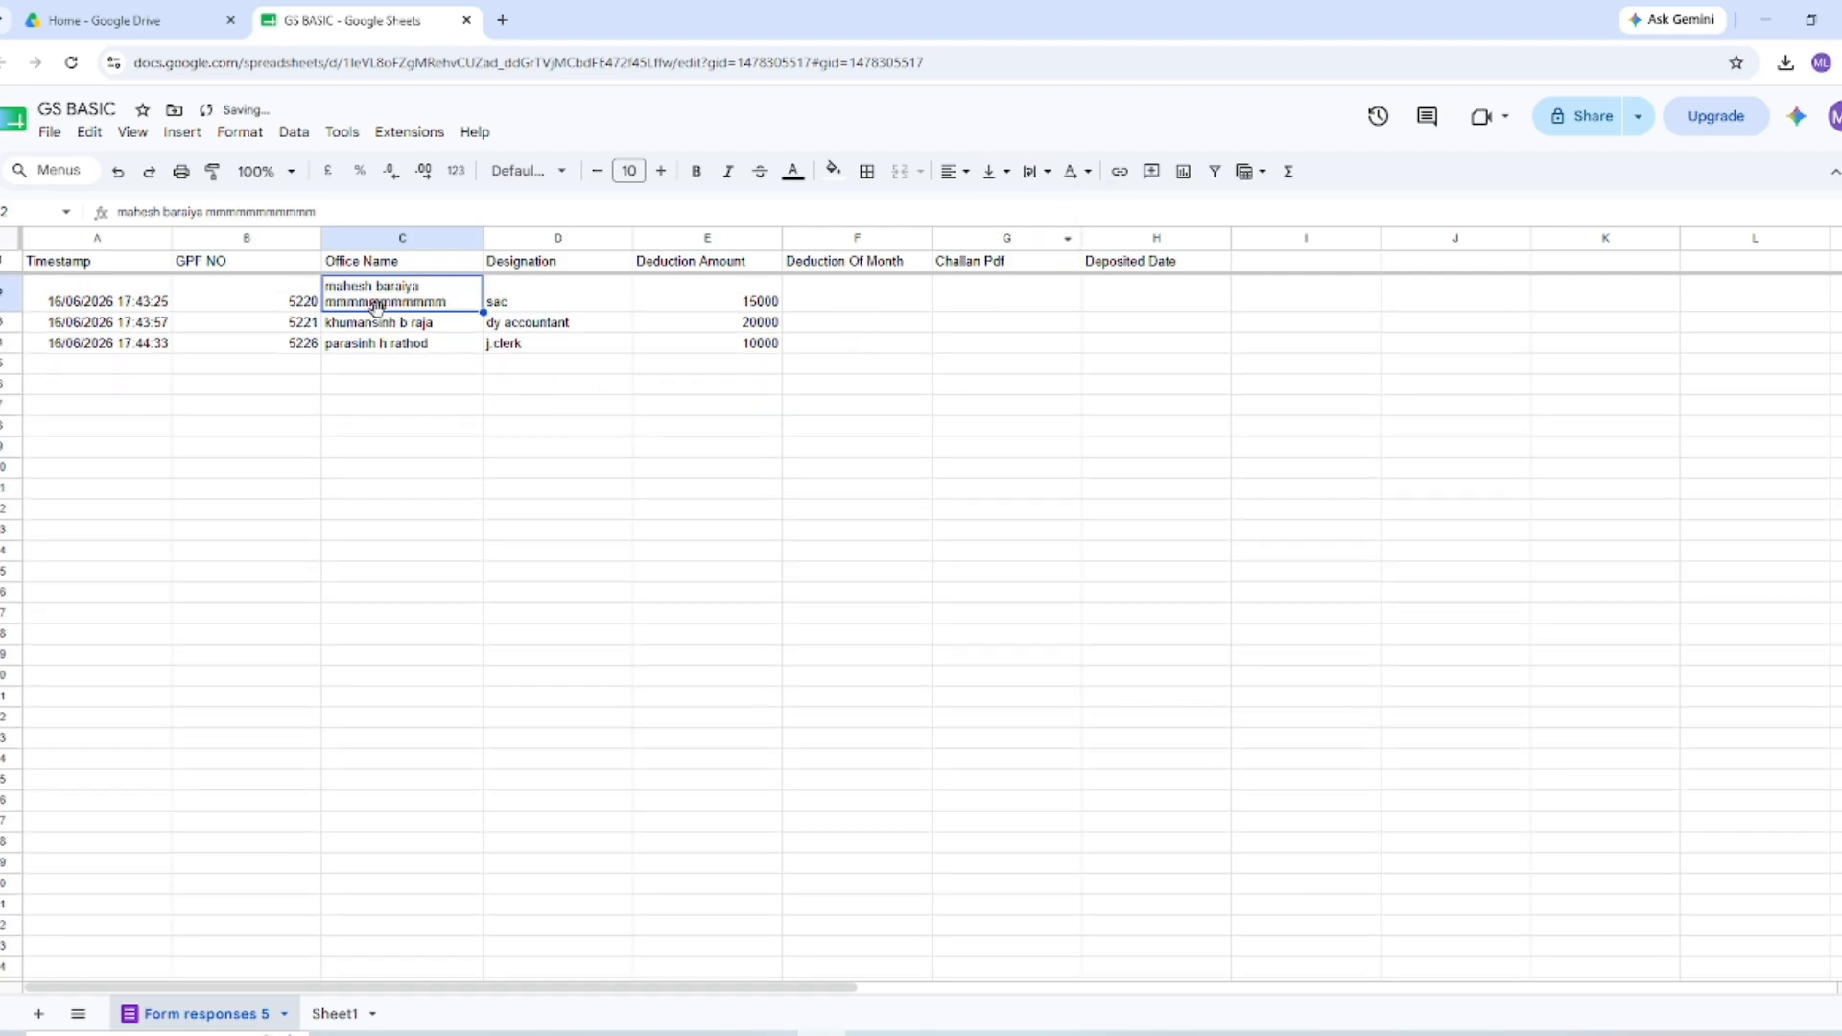
left_click(523, 449)
left_click(417, 308)
left_click(1048, 182)
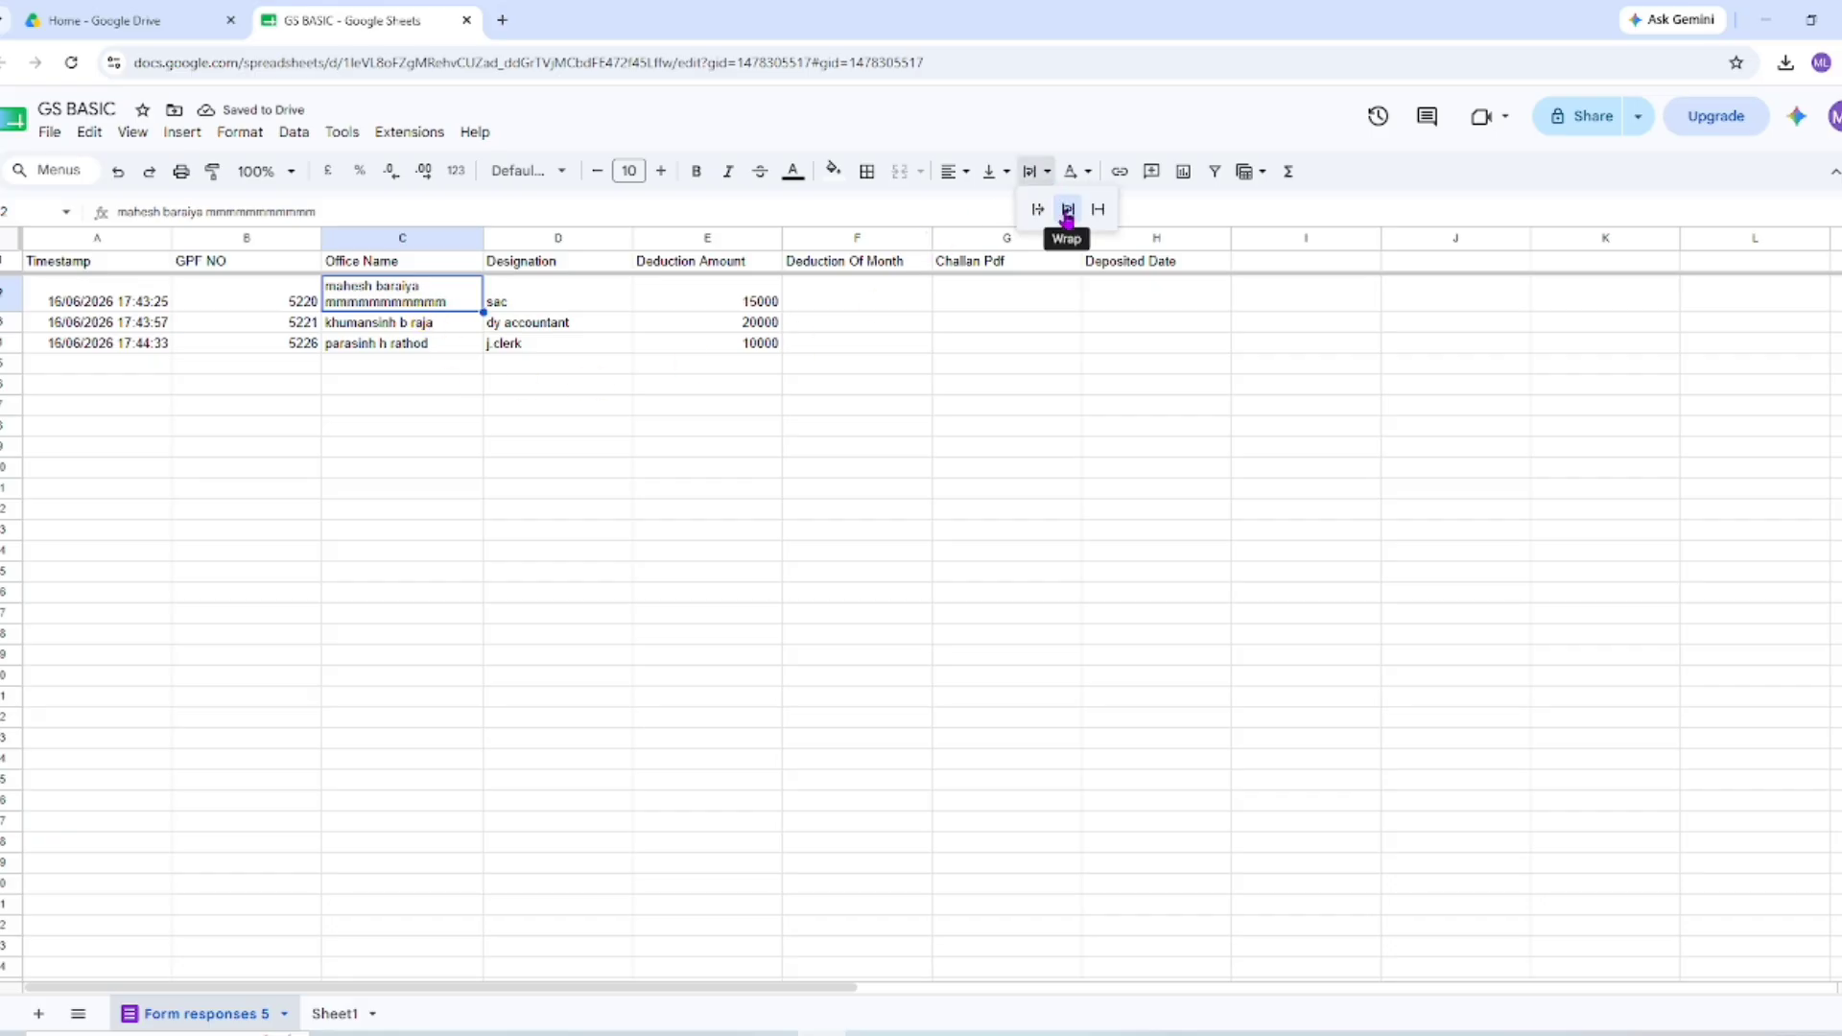
left_click(353, 438)
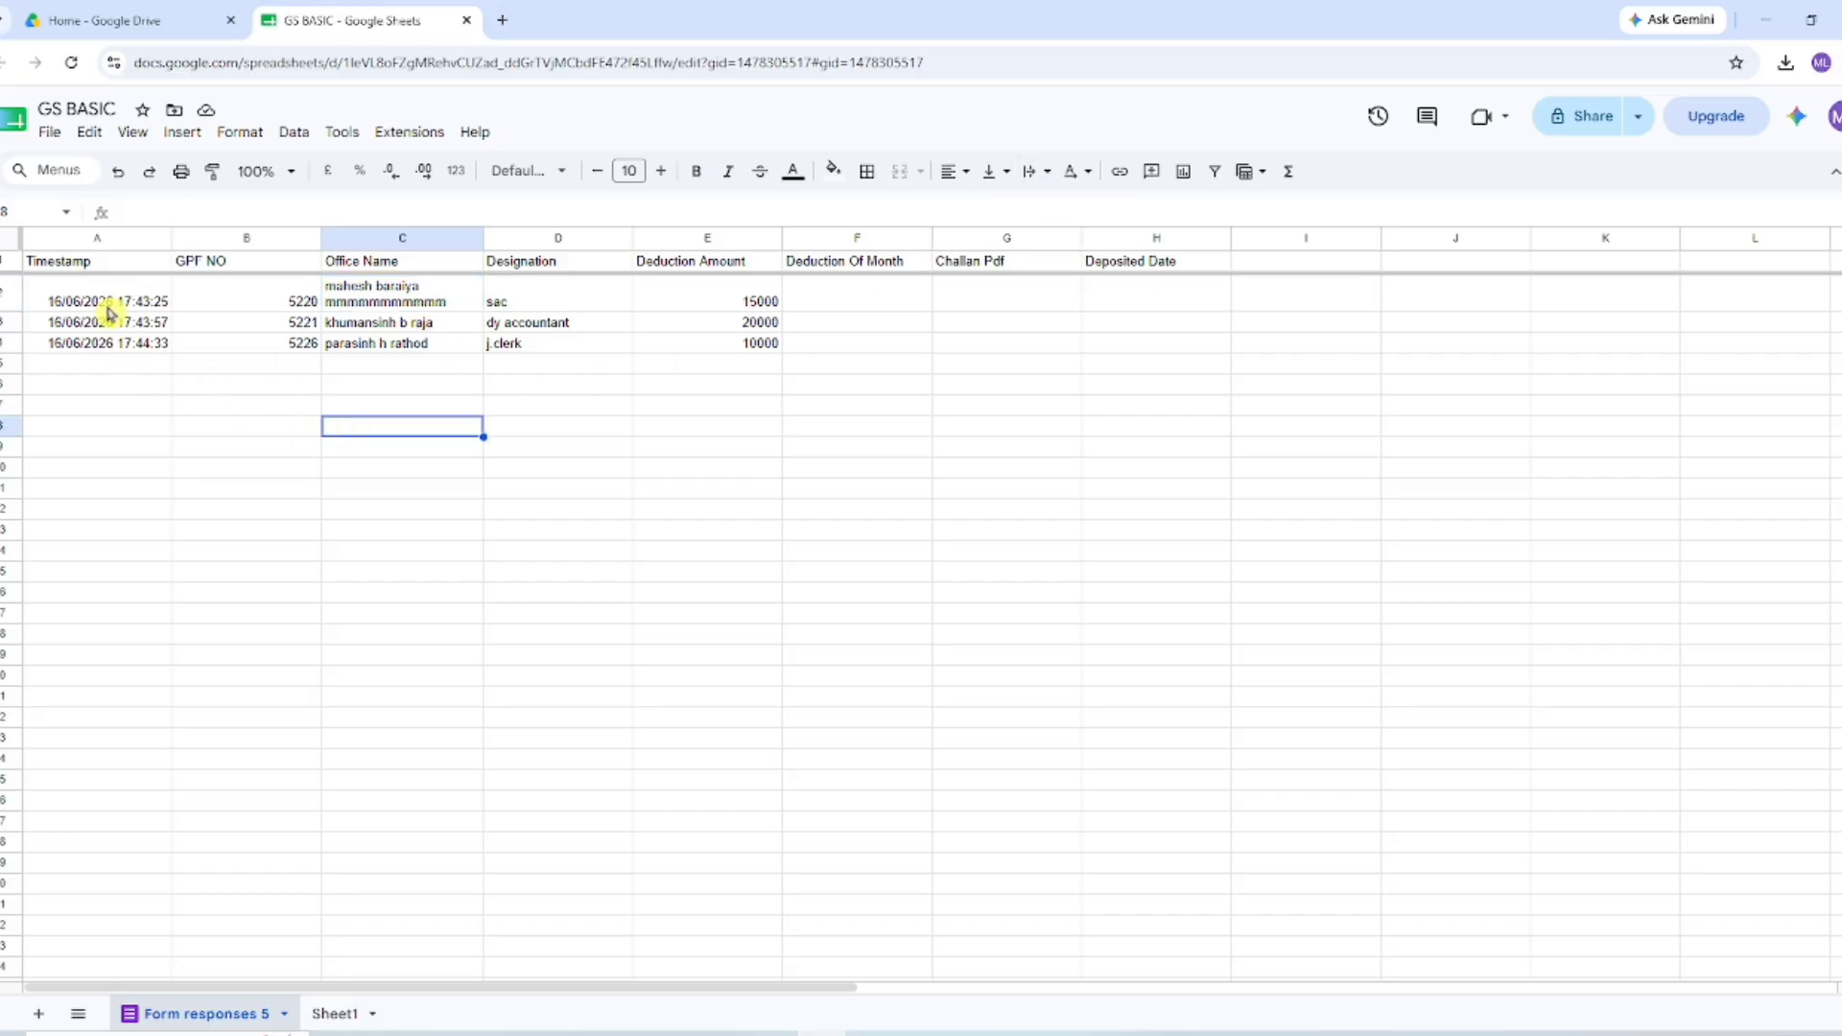
Apply text wrapping to all response rows in the range A2:H4
left_click_drag(108, 305, 1172, 353)
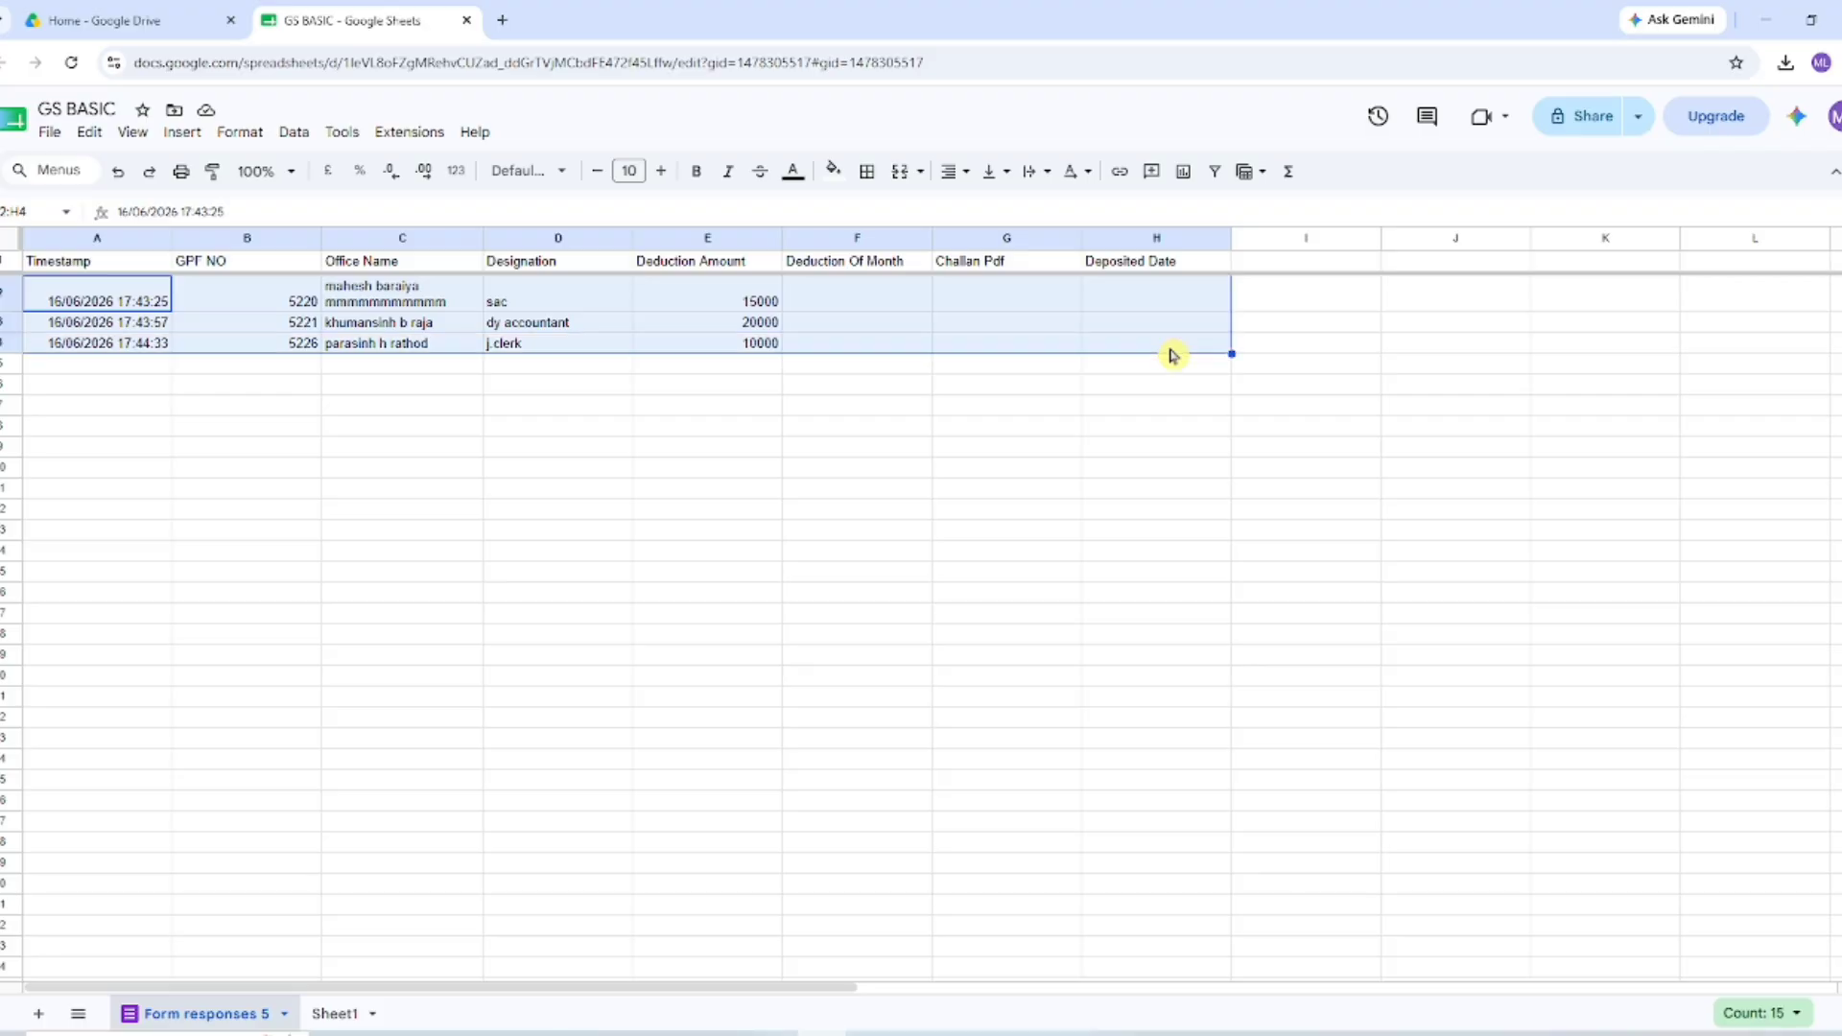
left_click(1046, 174)
left_click(1069, 213)
left_click(737, 551)
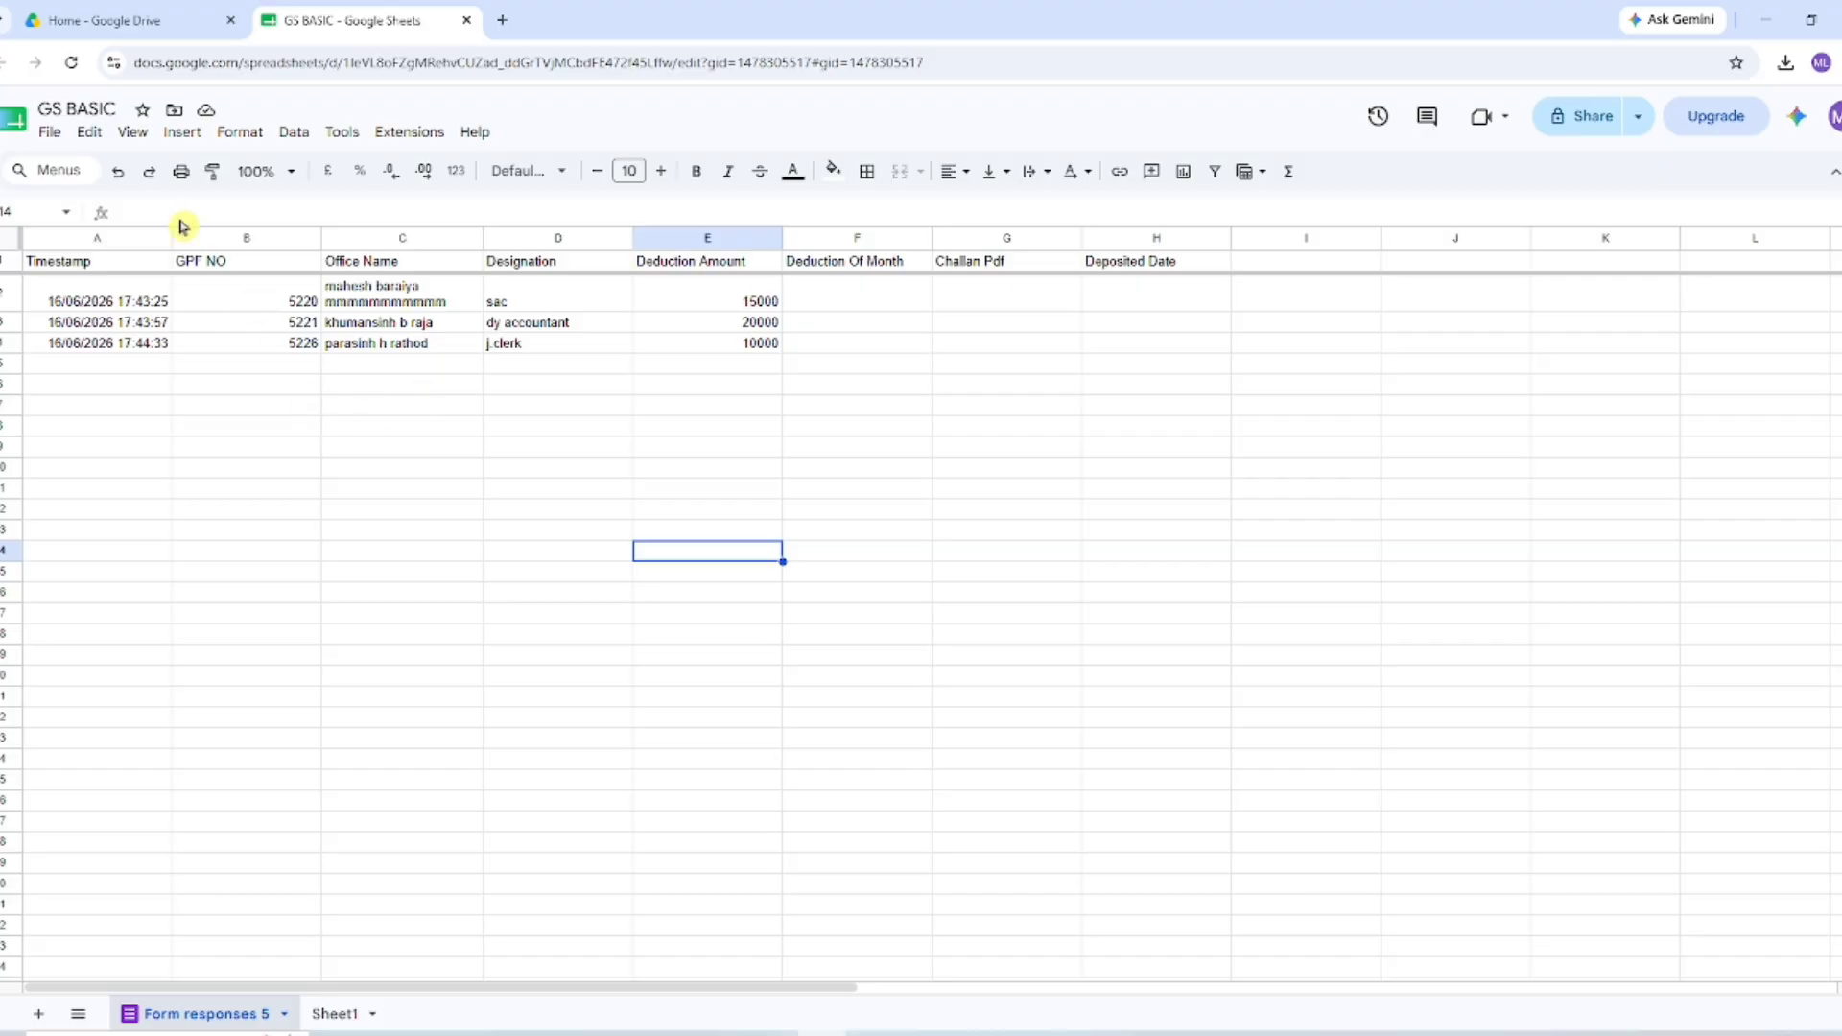
left_click(53, 135)
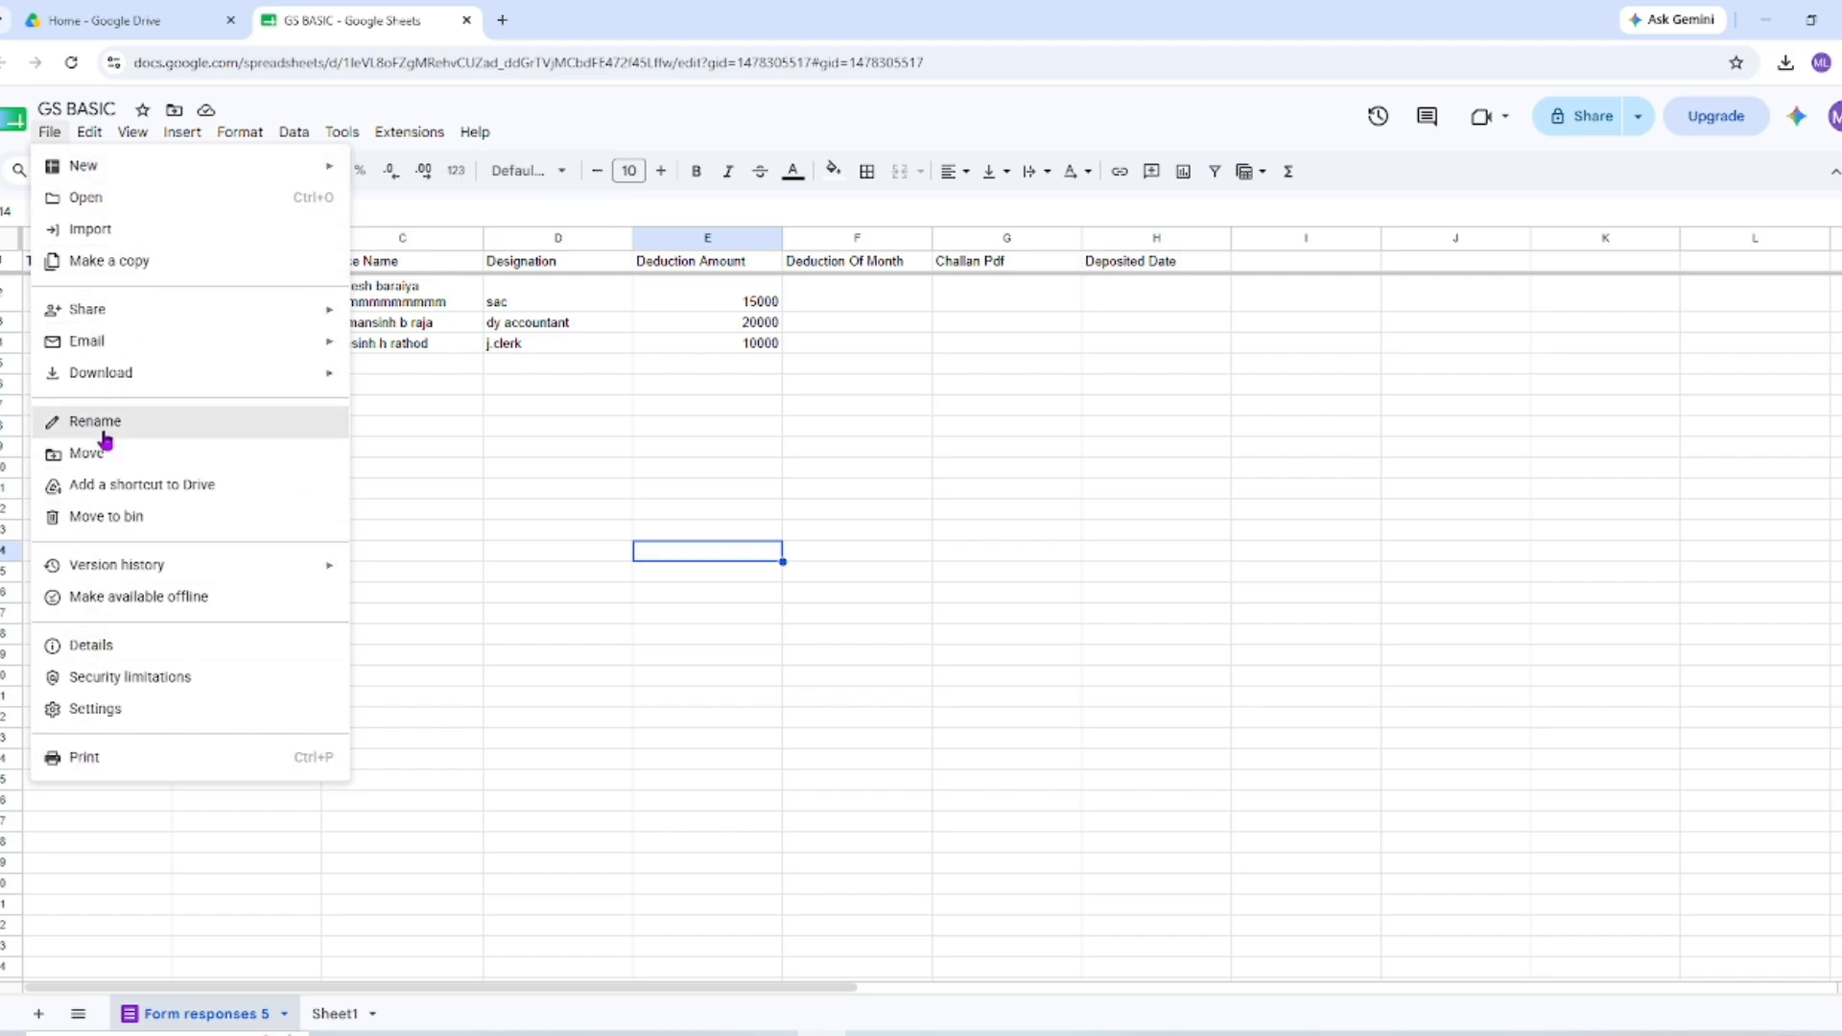
left_click(402, 424)
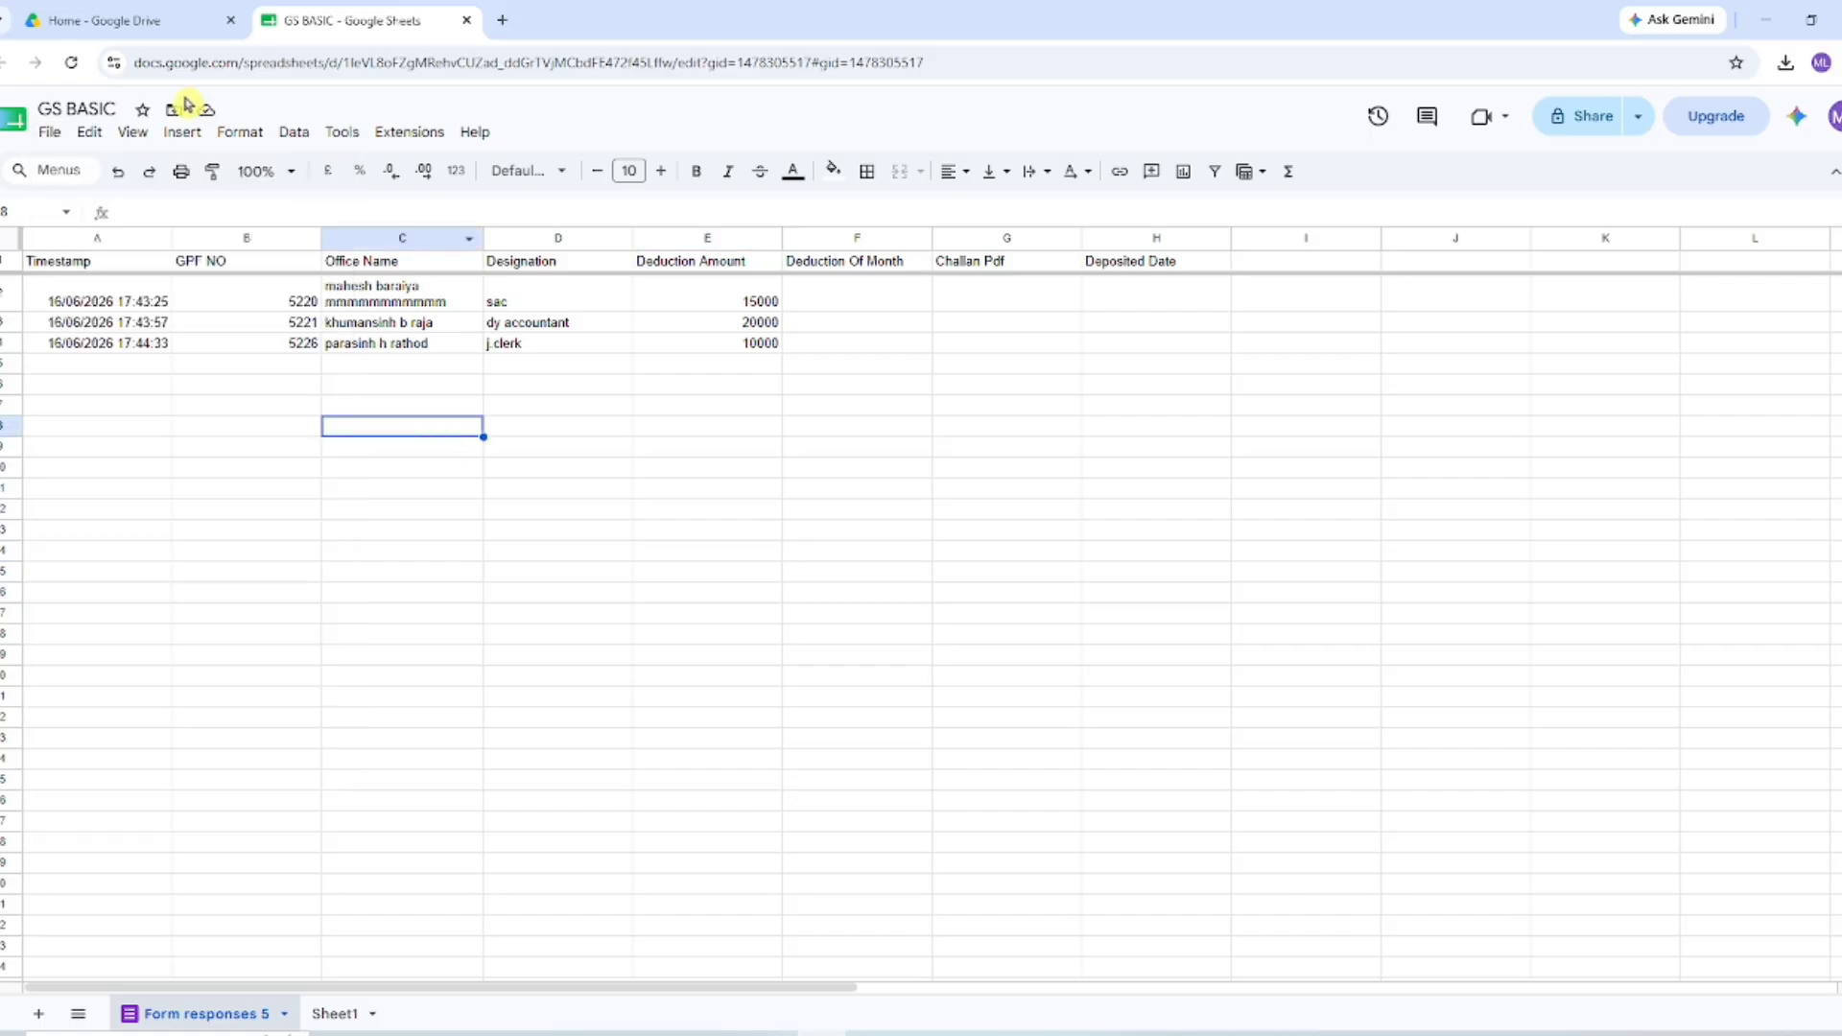
left_click(97, 108)
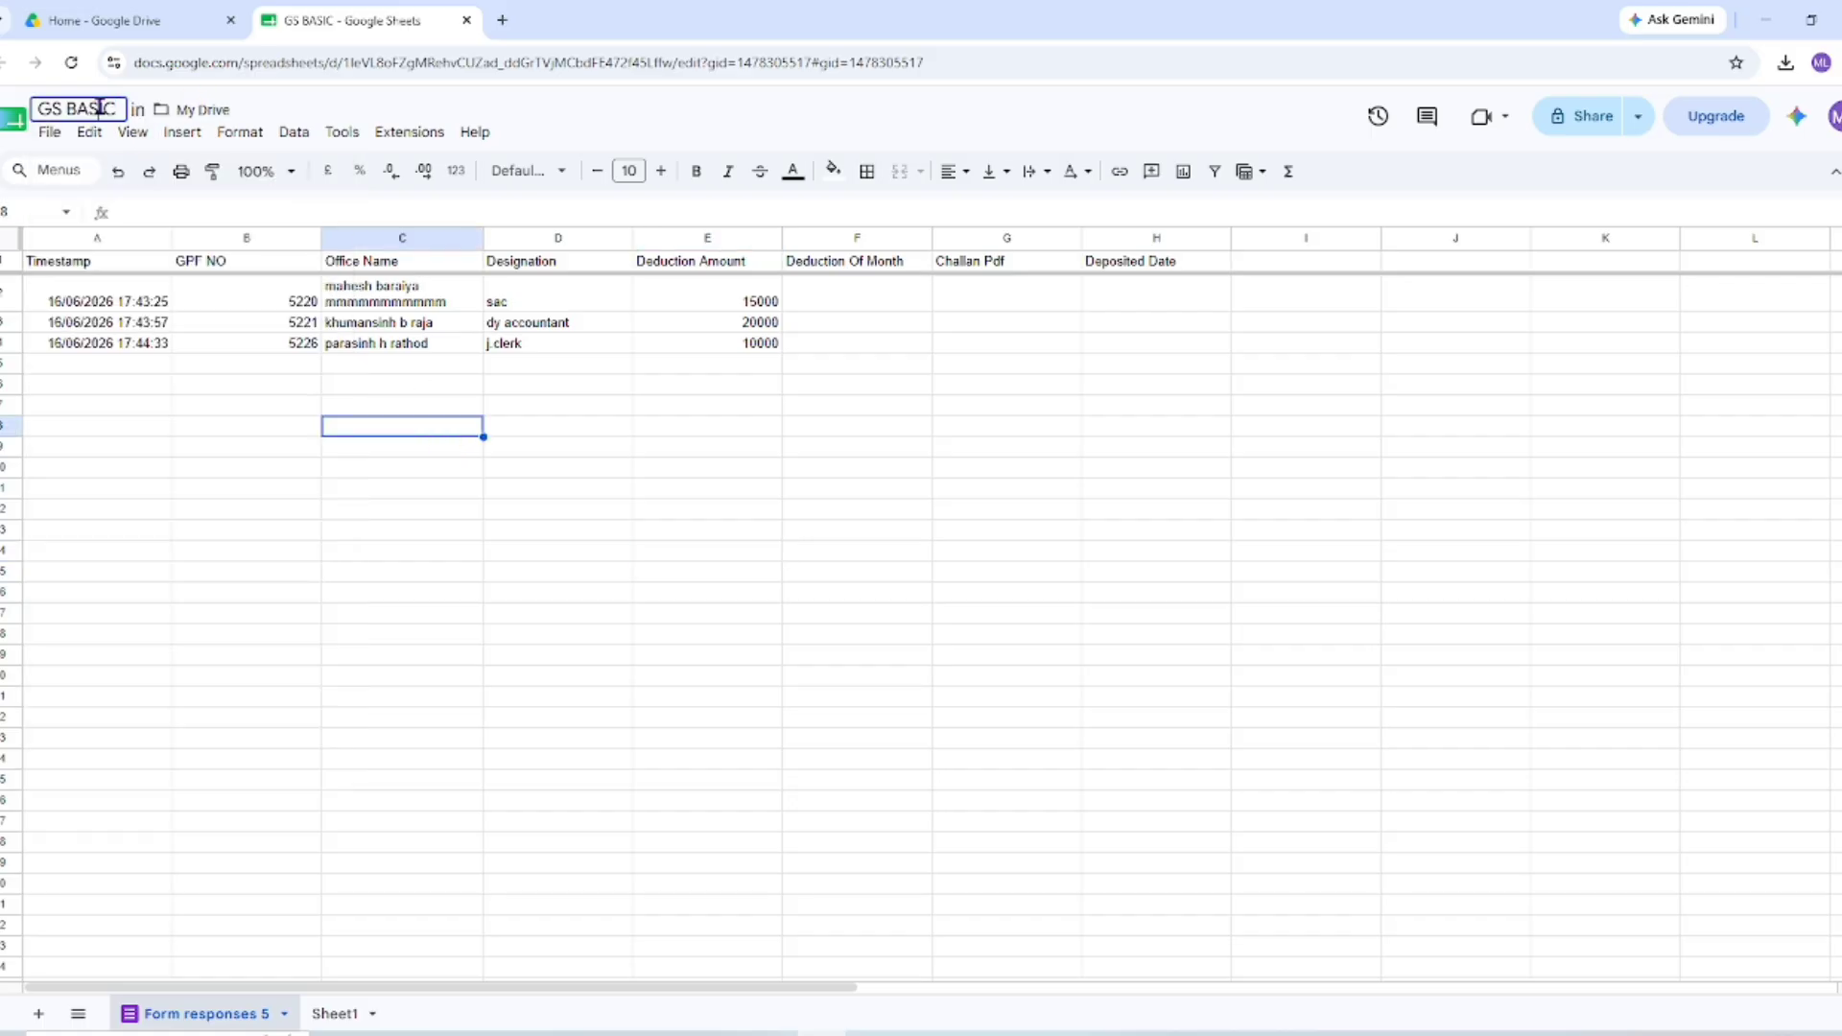
left_click(165, 471)
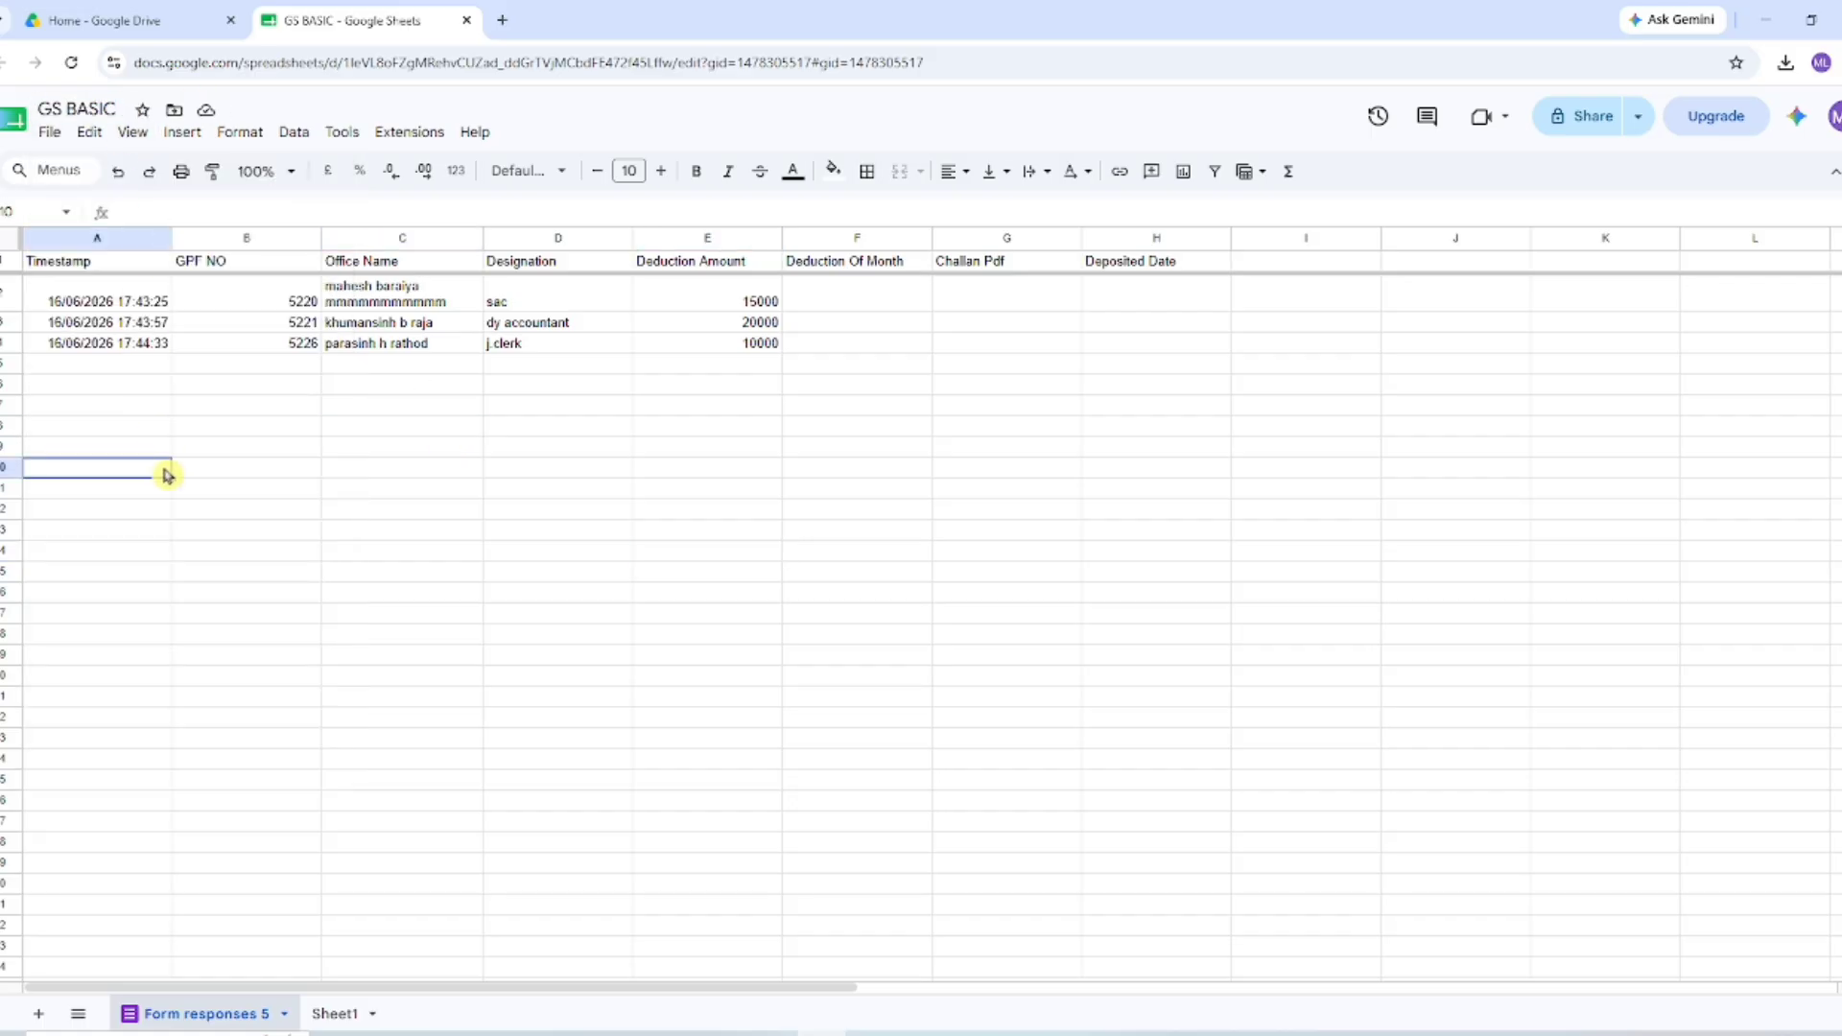
left_click(89, 135)
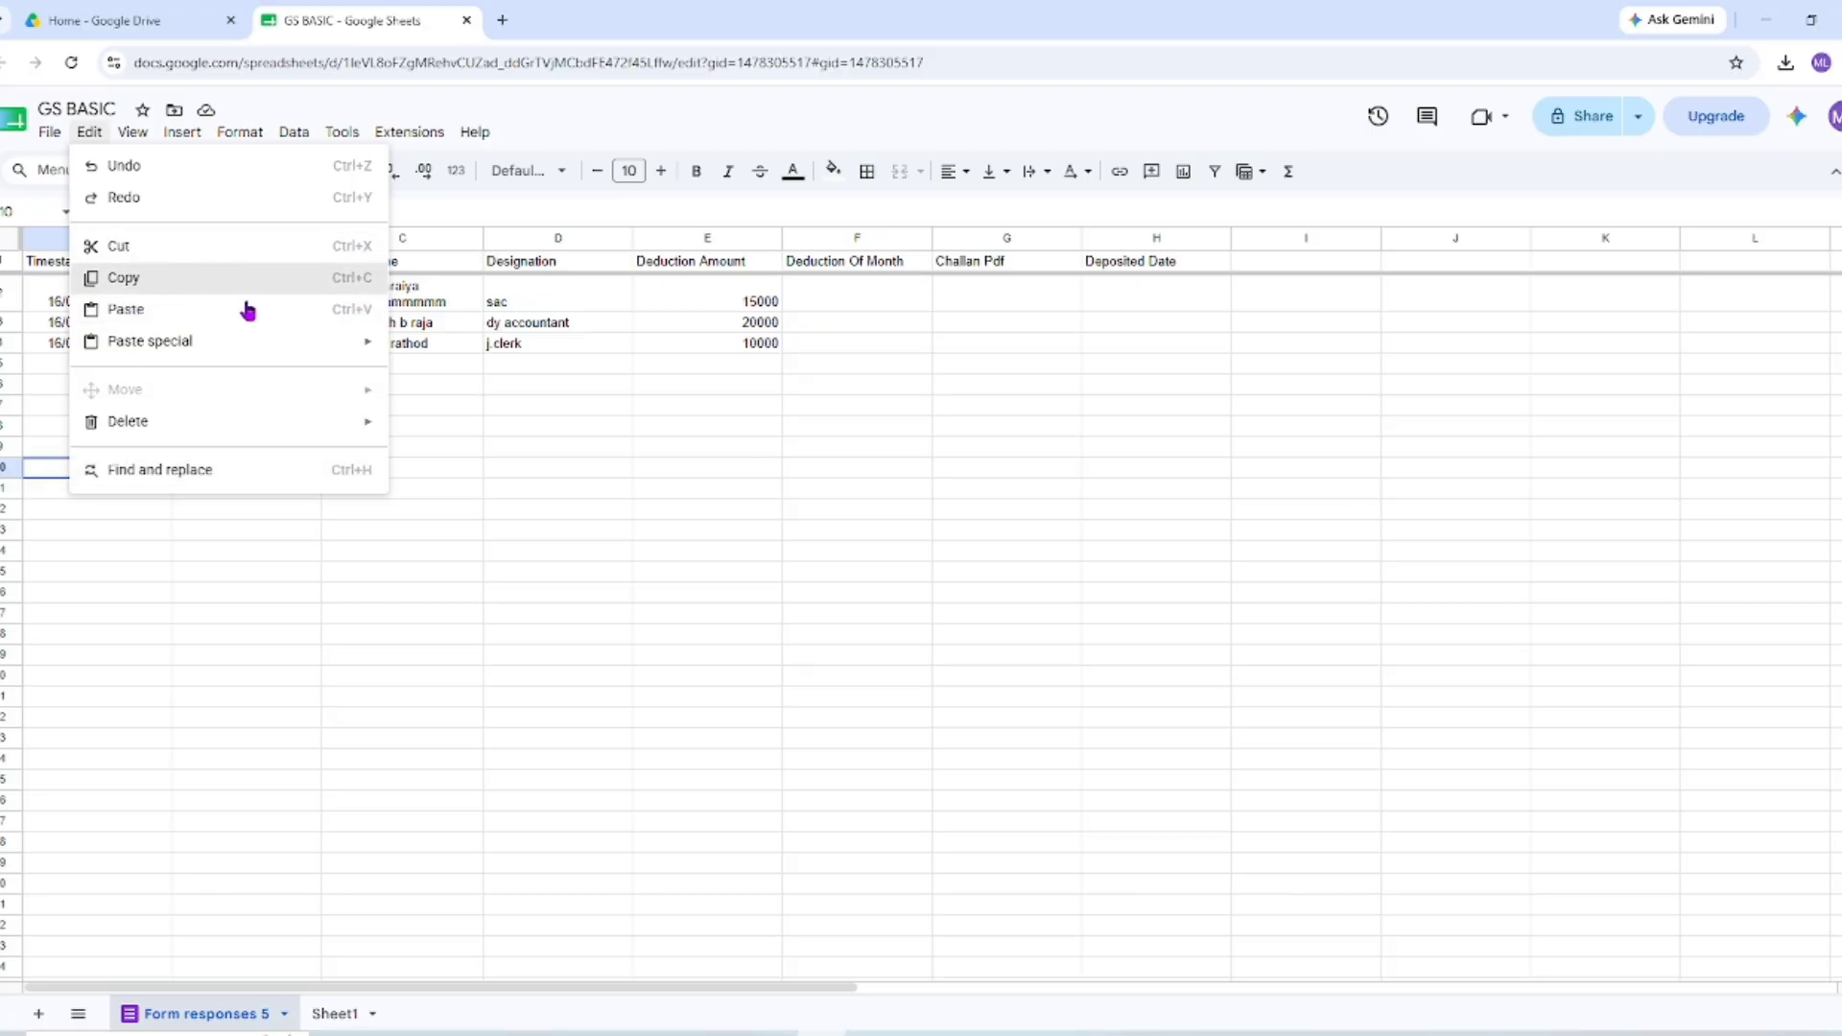
mouse_move(175, 347)
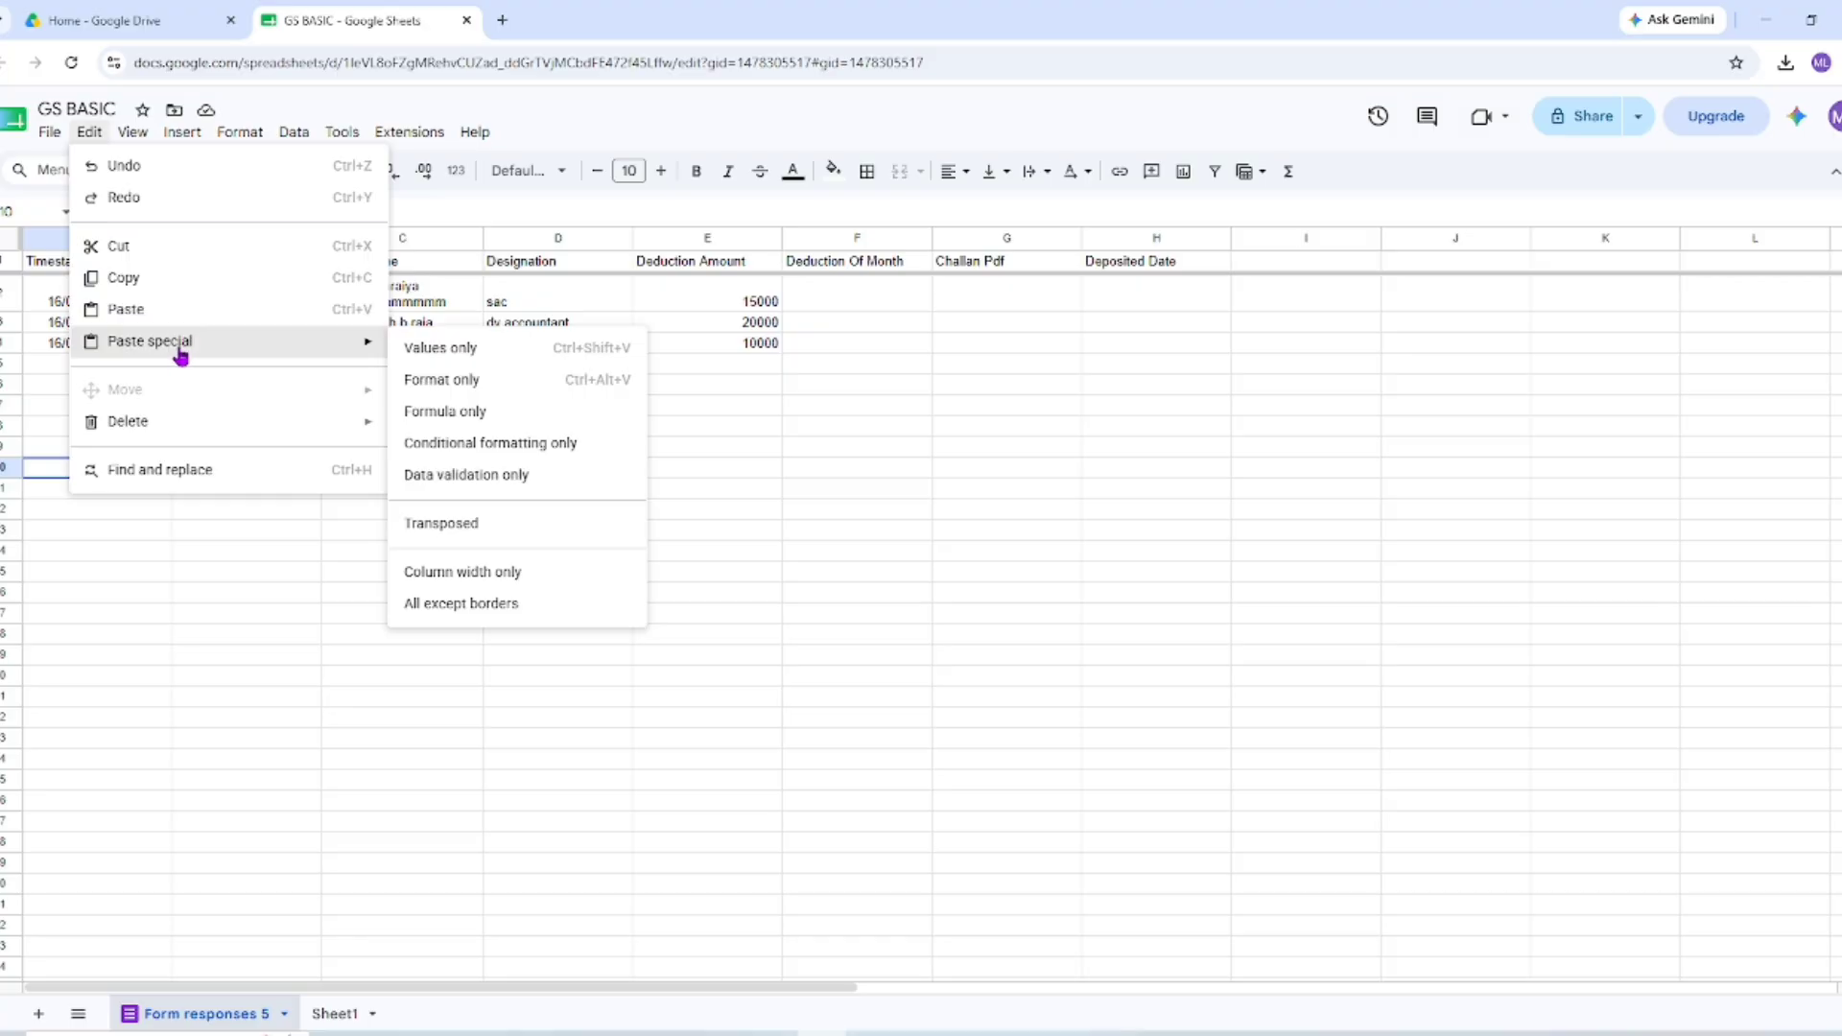
left_click(211, 675)
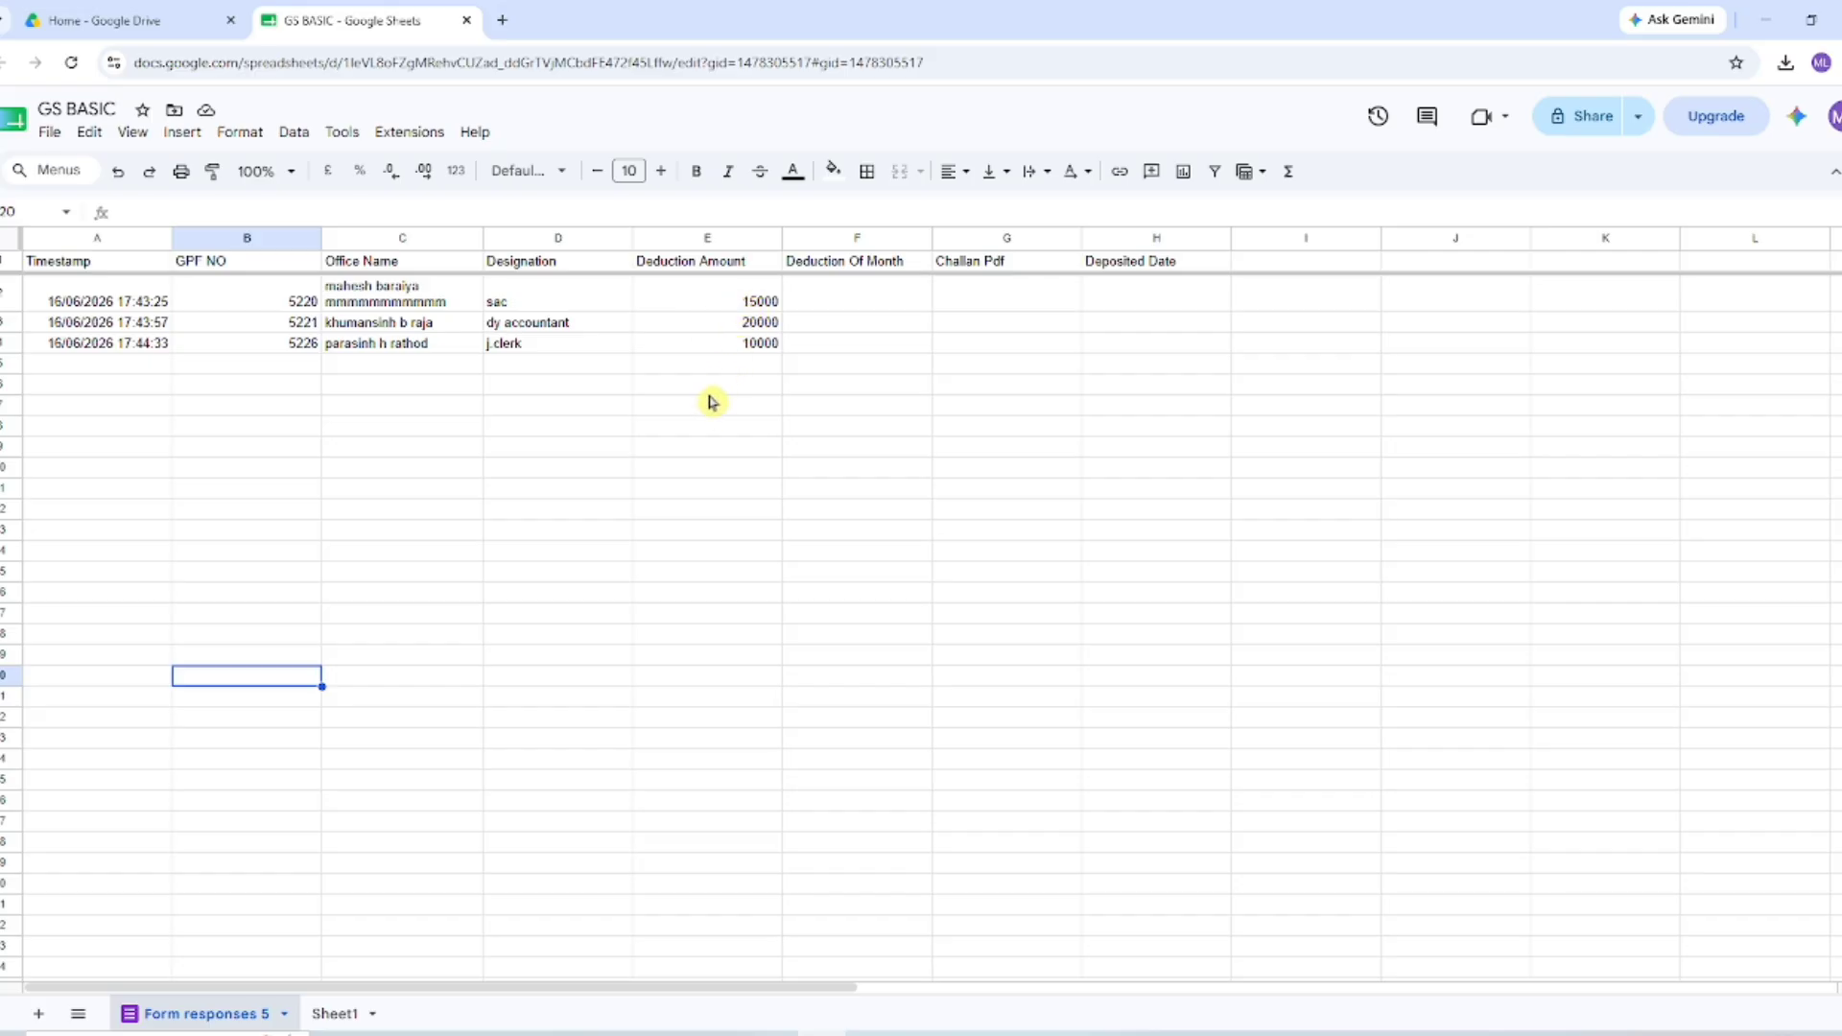
left_click(736, 303)
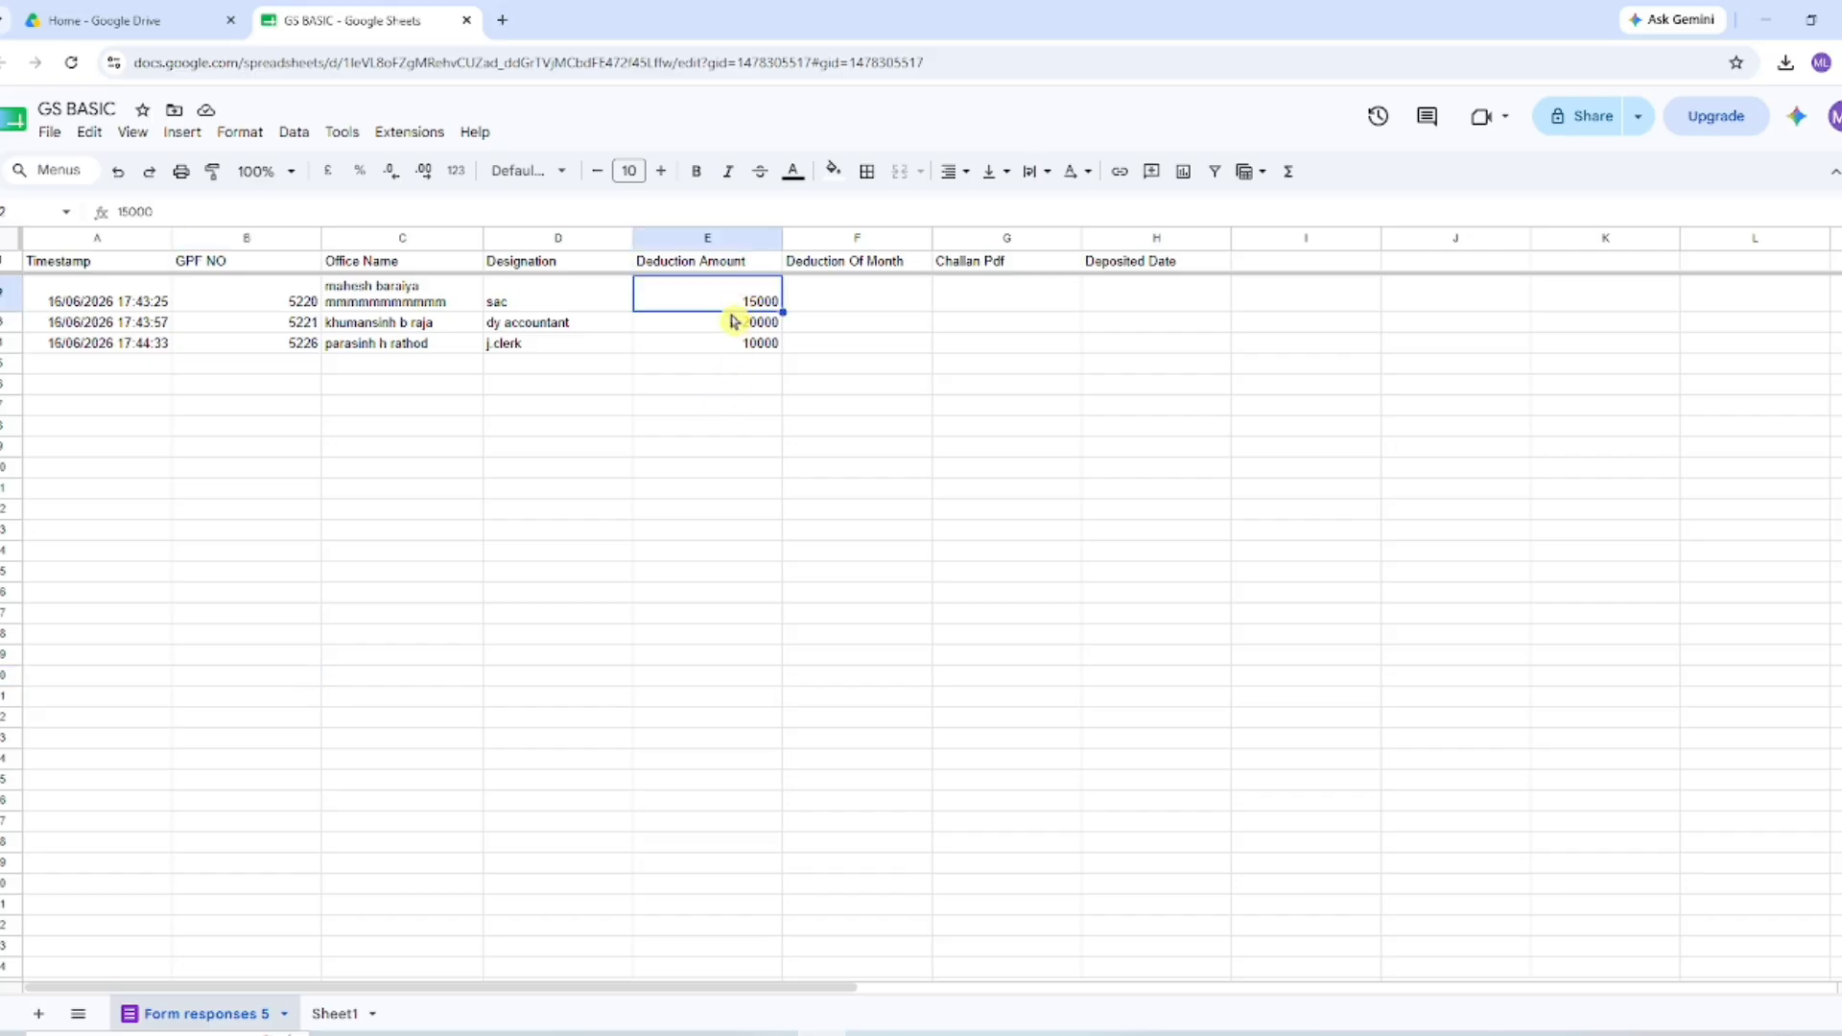
left_click(1171, 408)
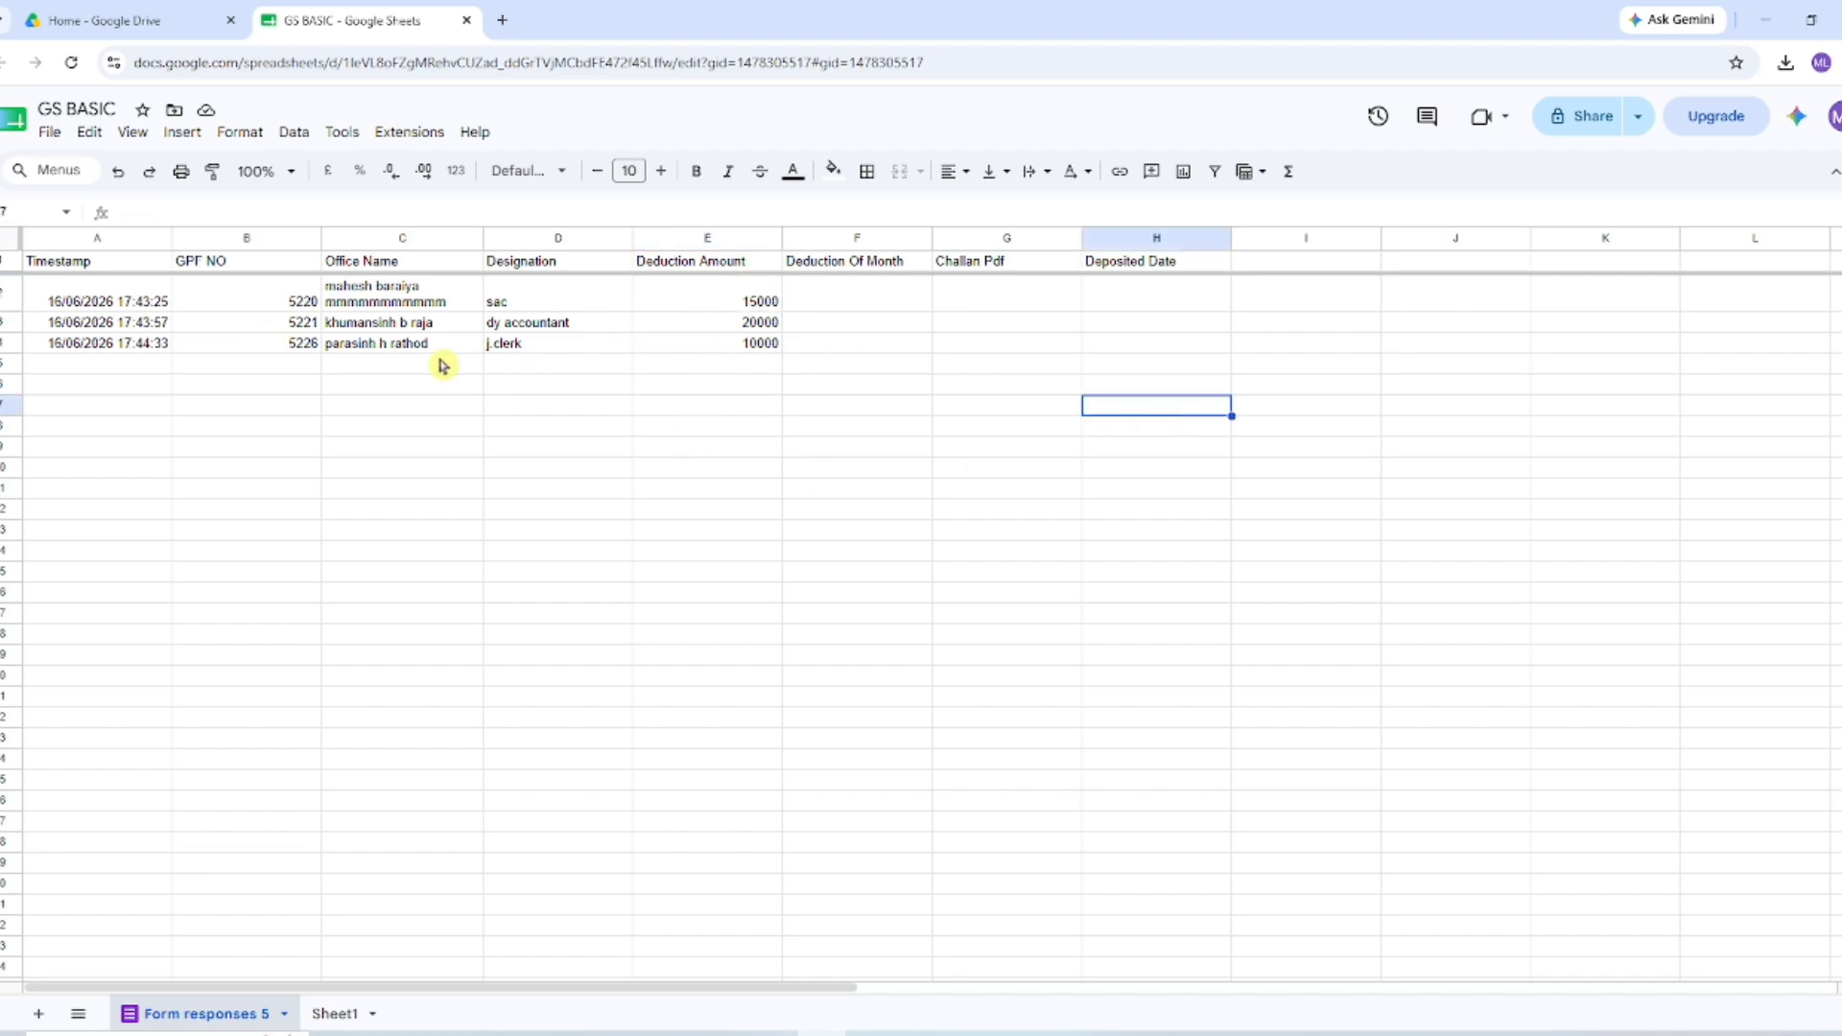
Add a border on all sides of the j.clerk cell D4 in the Designation column
left_click(581, 347)
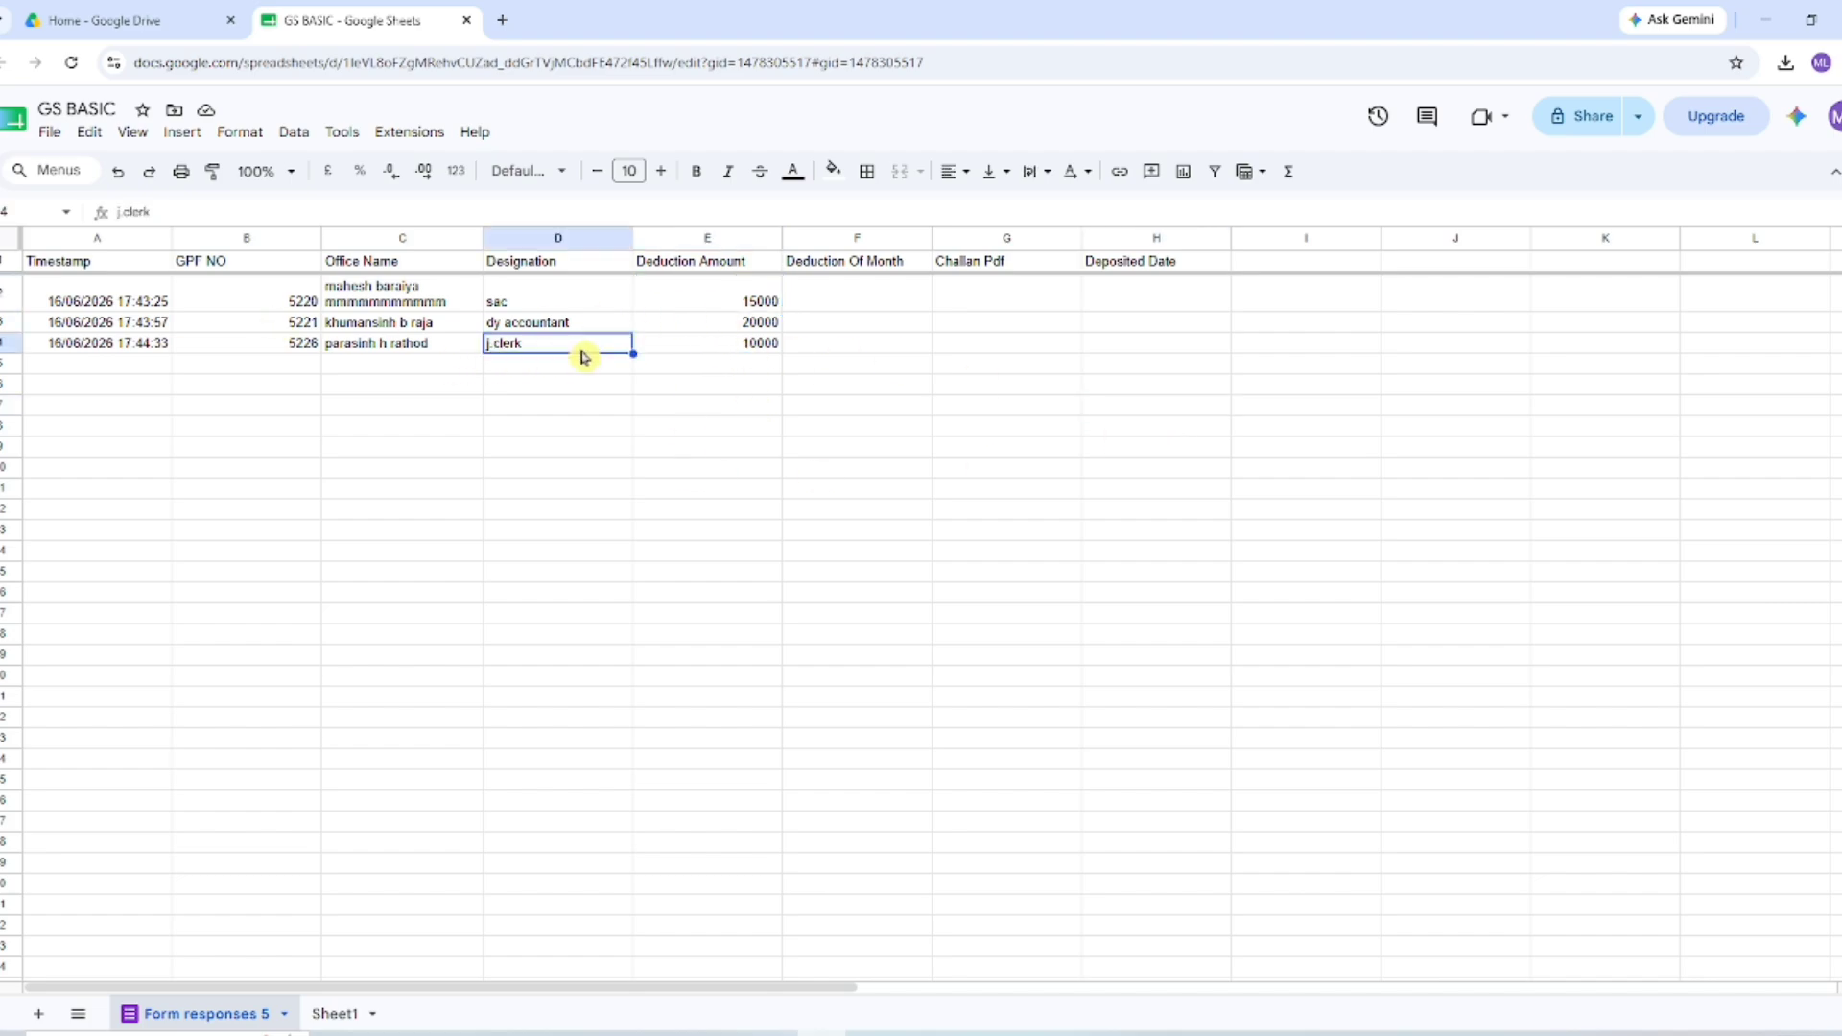
left_click(870, 174)
left_click(878, 216)
left_click(560, 552)
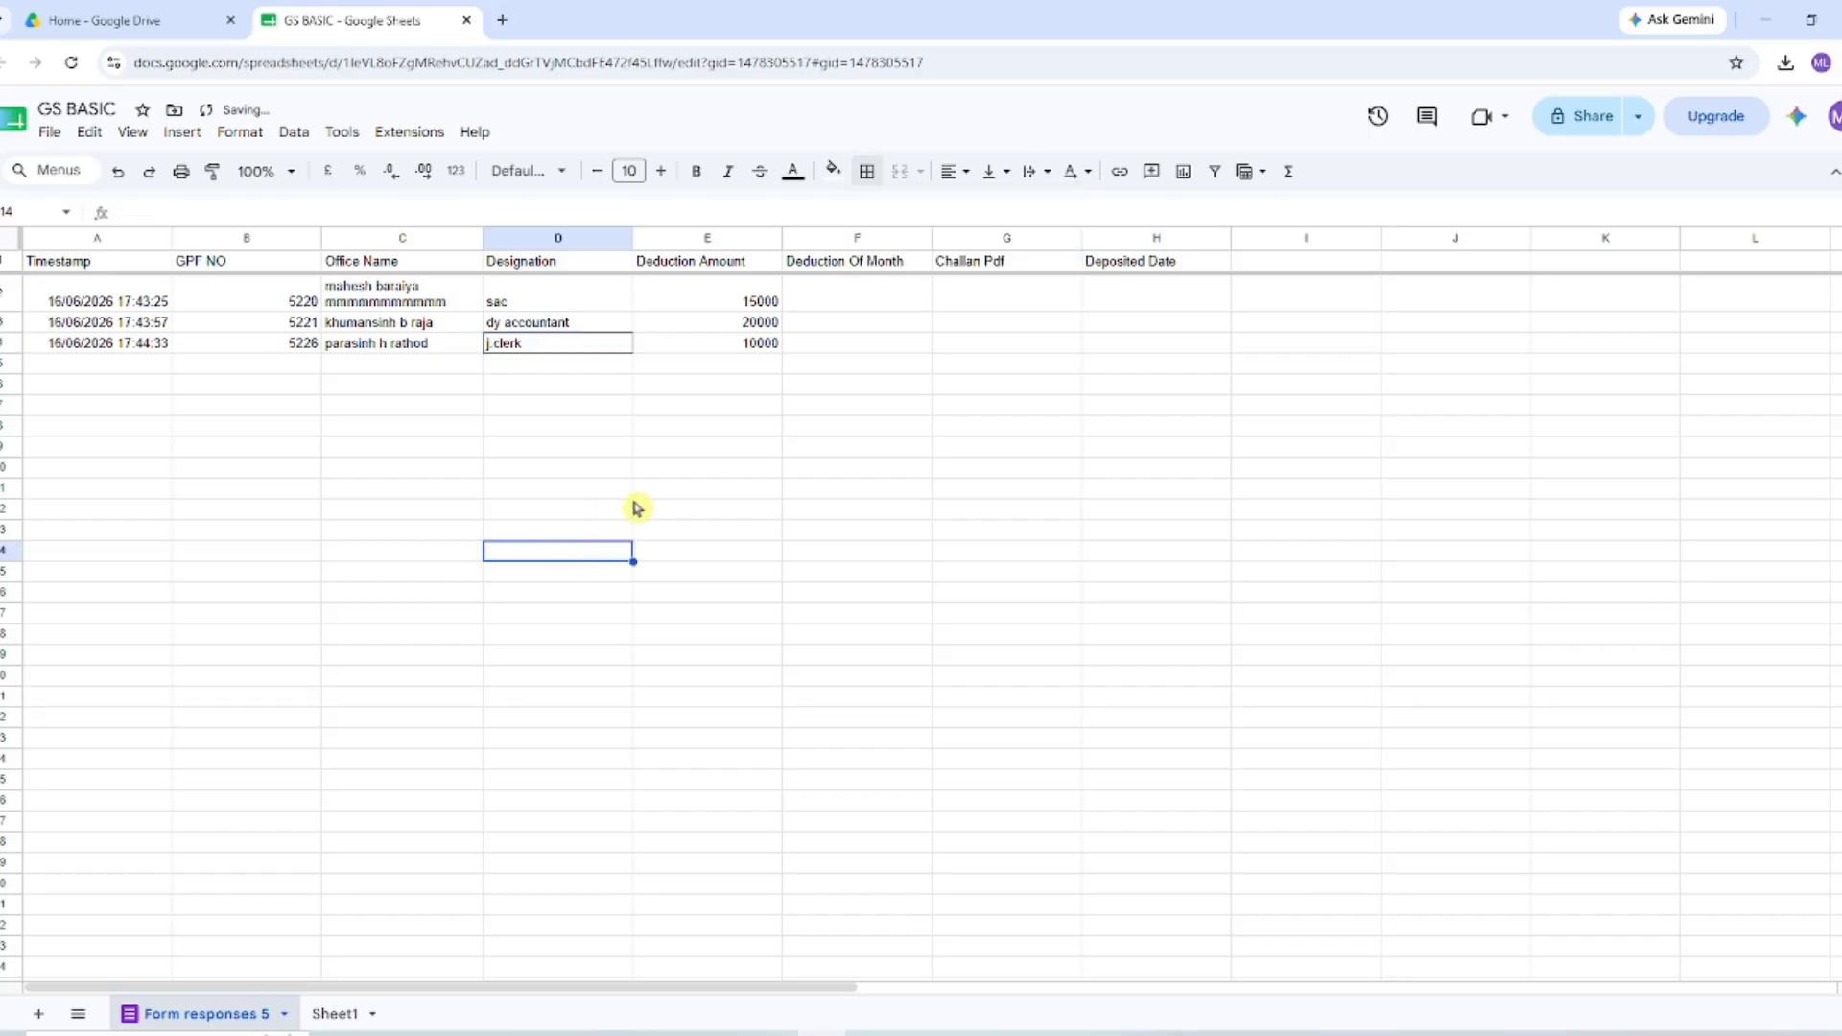
left_click(555, 429)
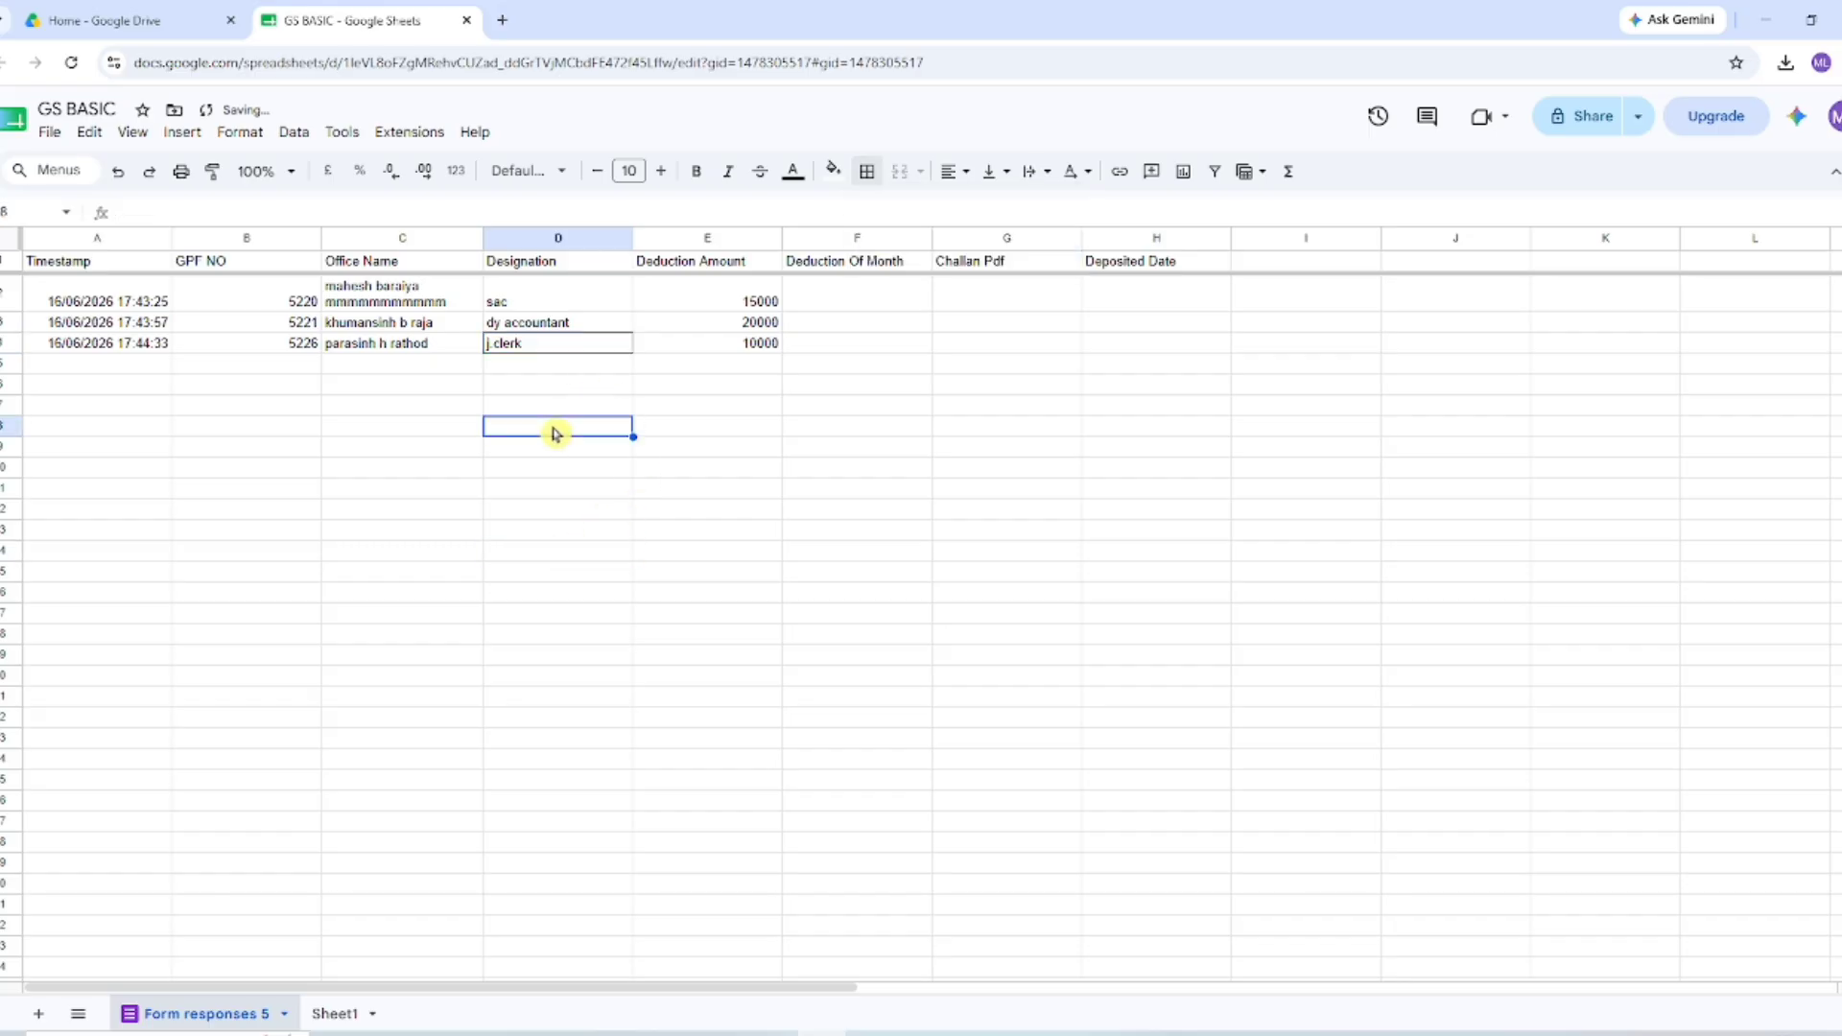
Copy the bordered j.clerk cell D4 and paste it with its formatting into cell D13
left_click(554, 348)
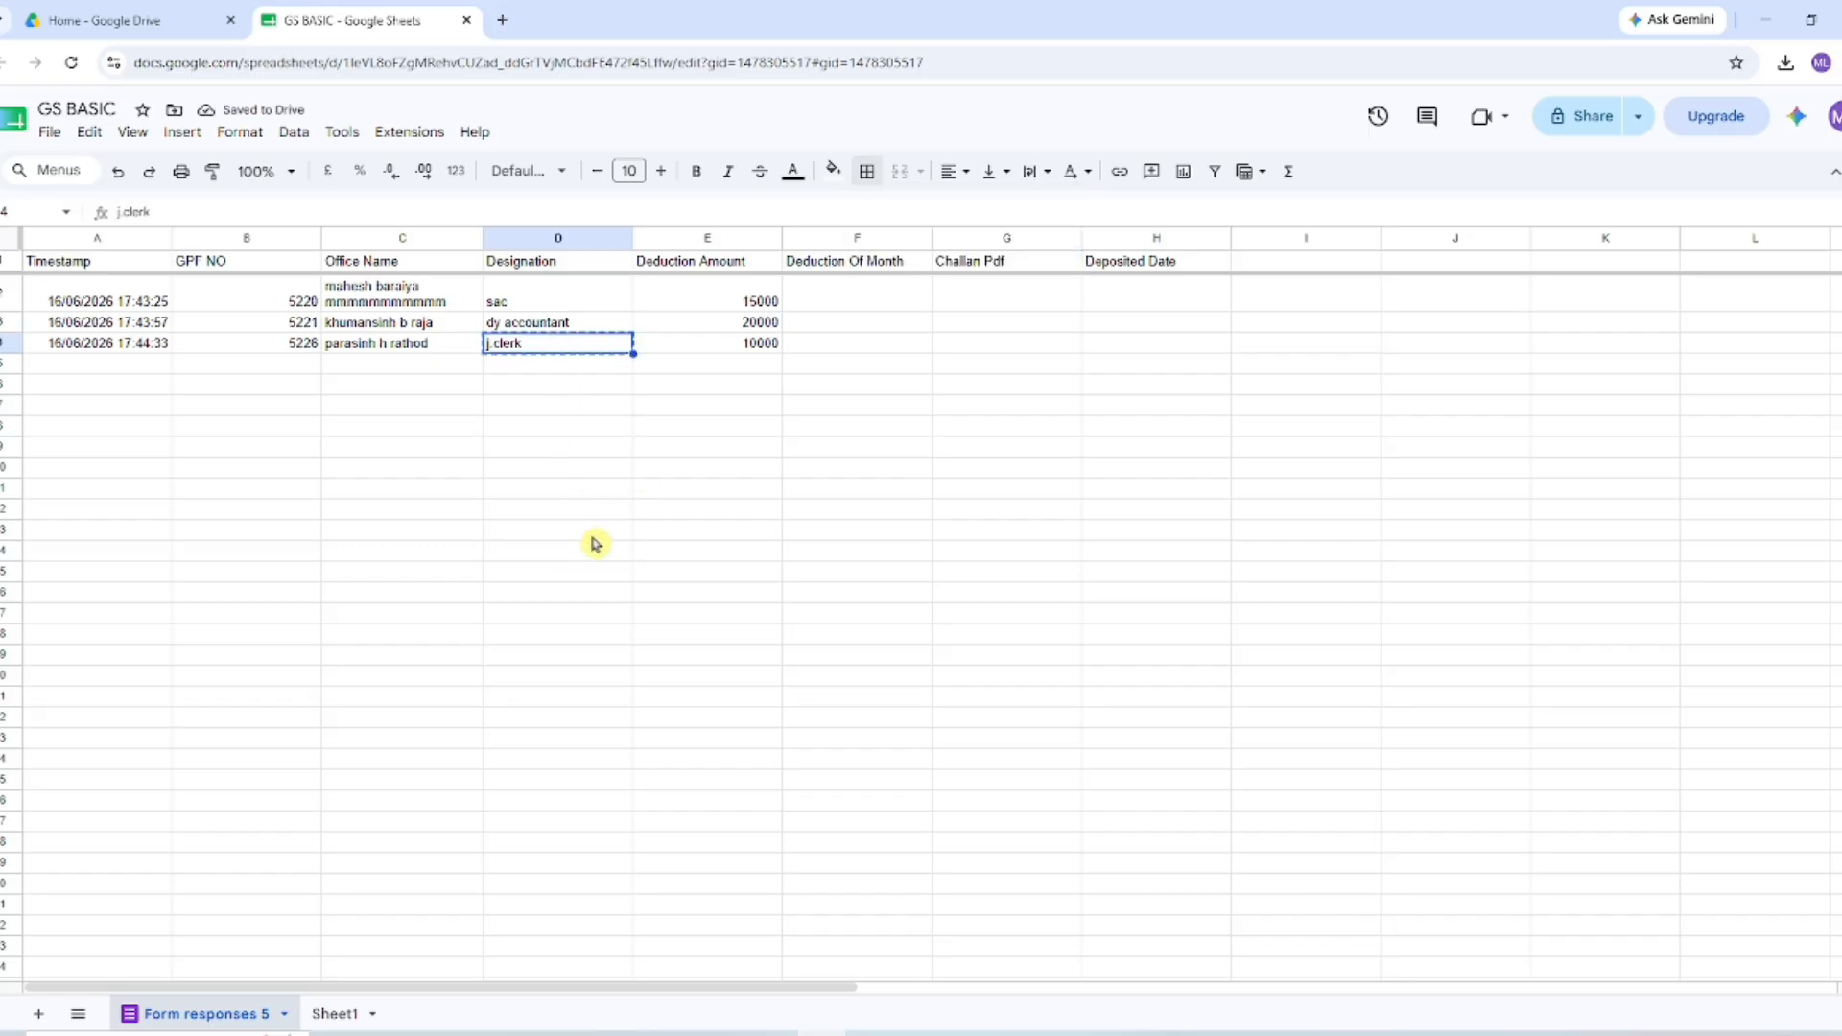
left_click(595, 539)
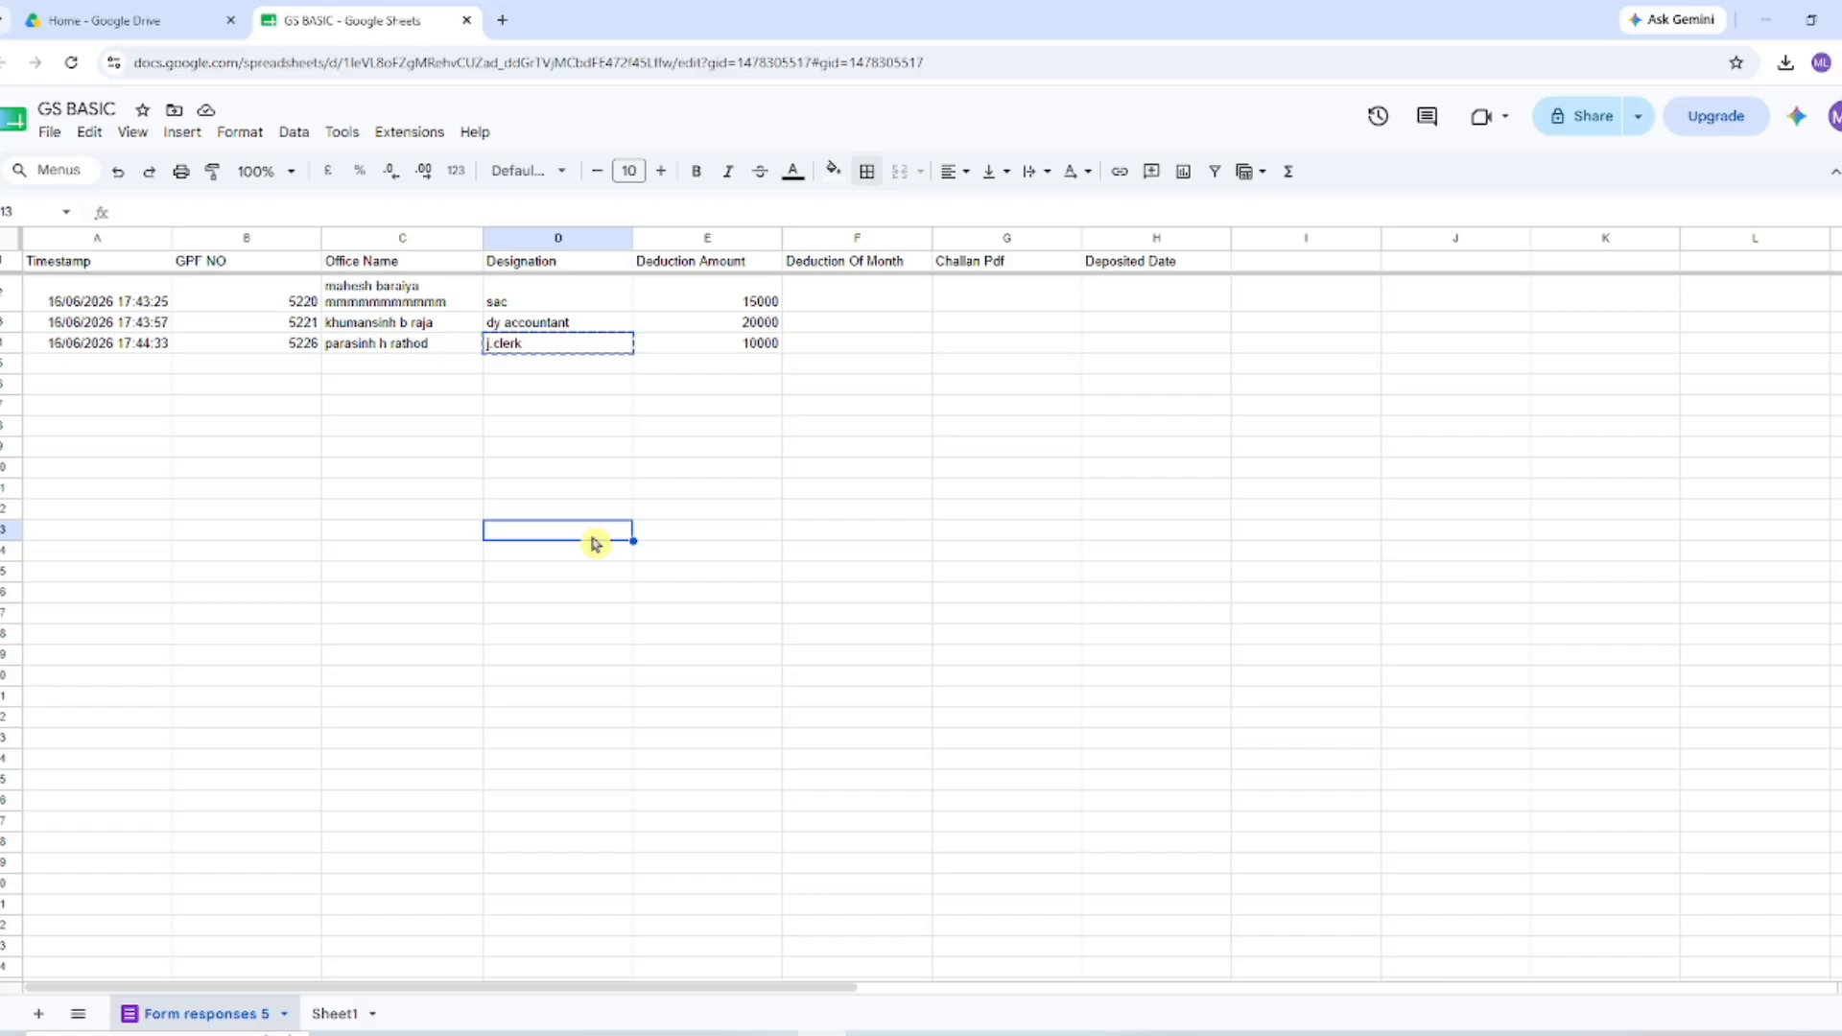
type("j.clerk")
left_click(560, 631)
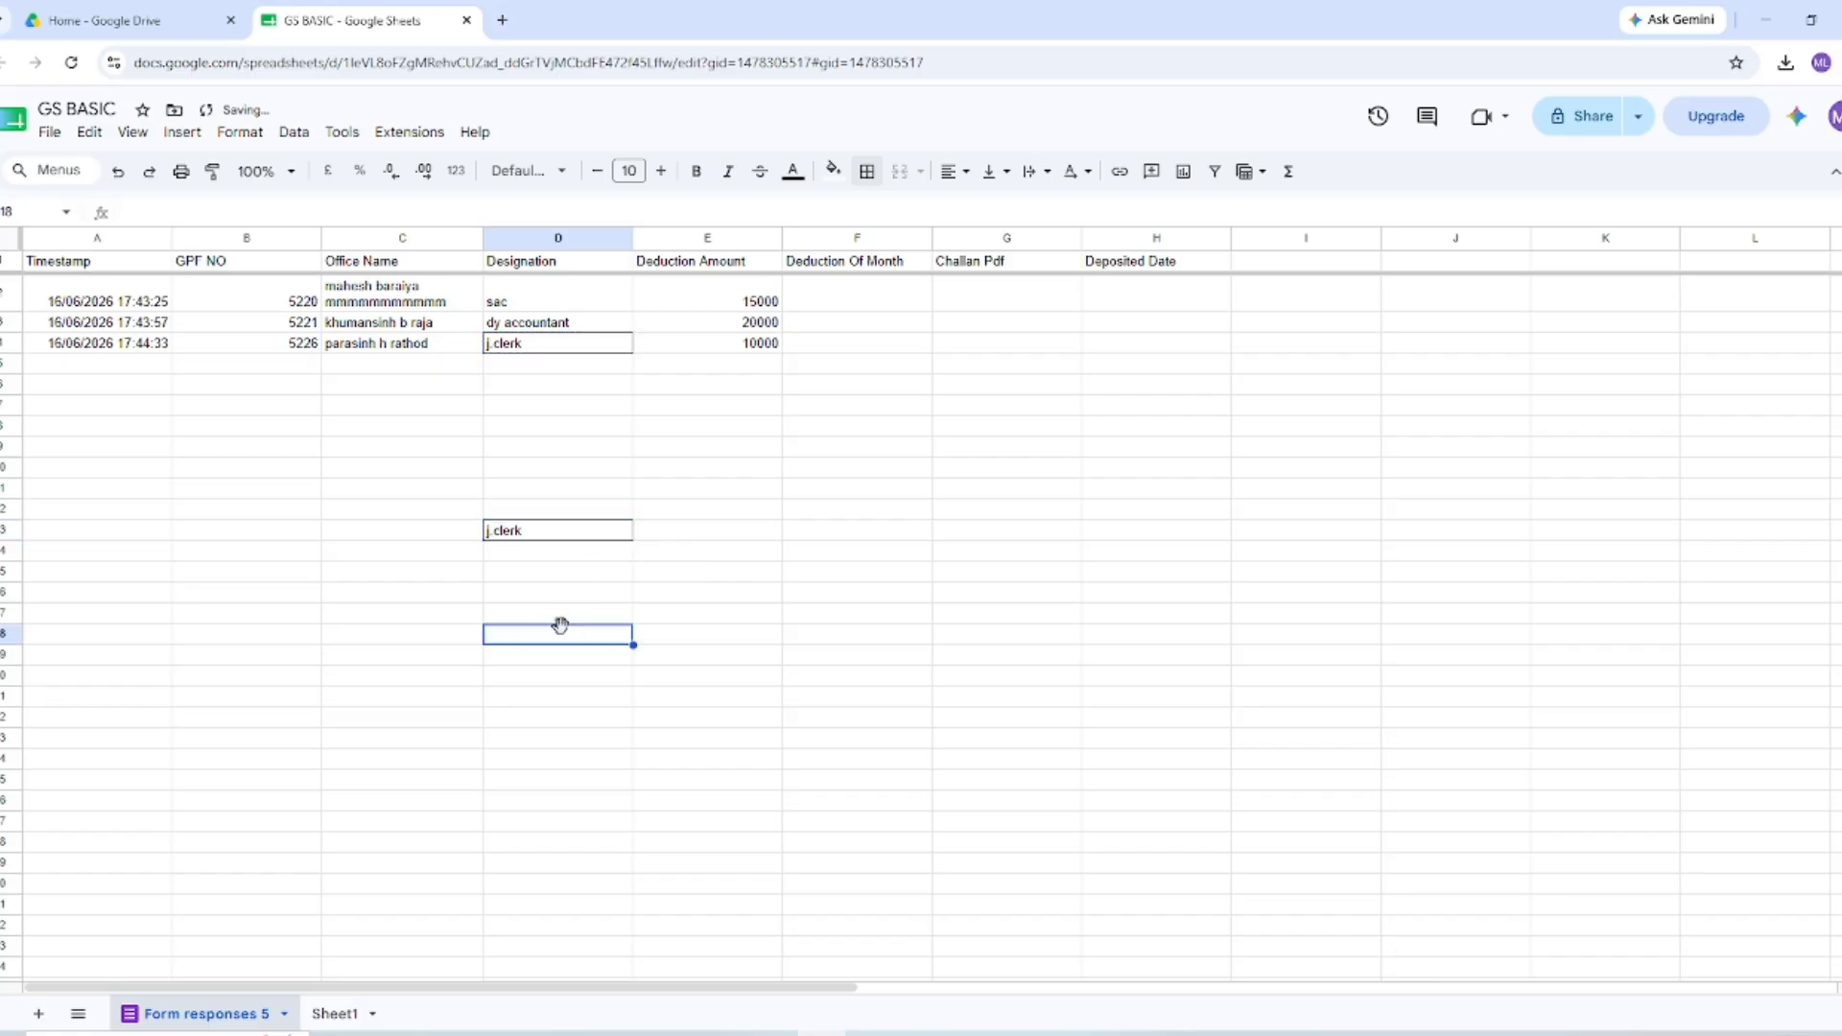
left_click(557, 536)
left_click(568, 676)
Copy the bordered cell D4 and paste only its value, without the border, into cell E13
left_click(552, 345)
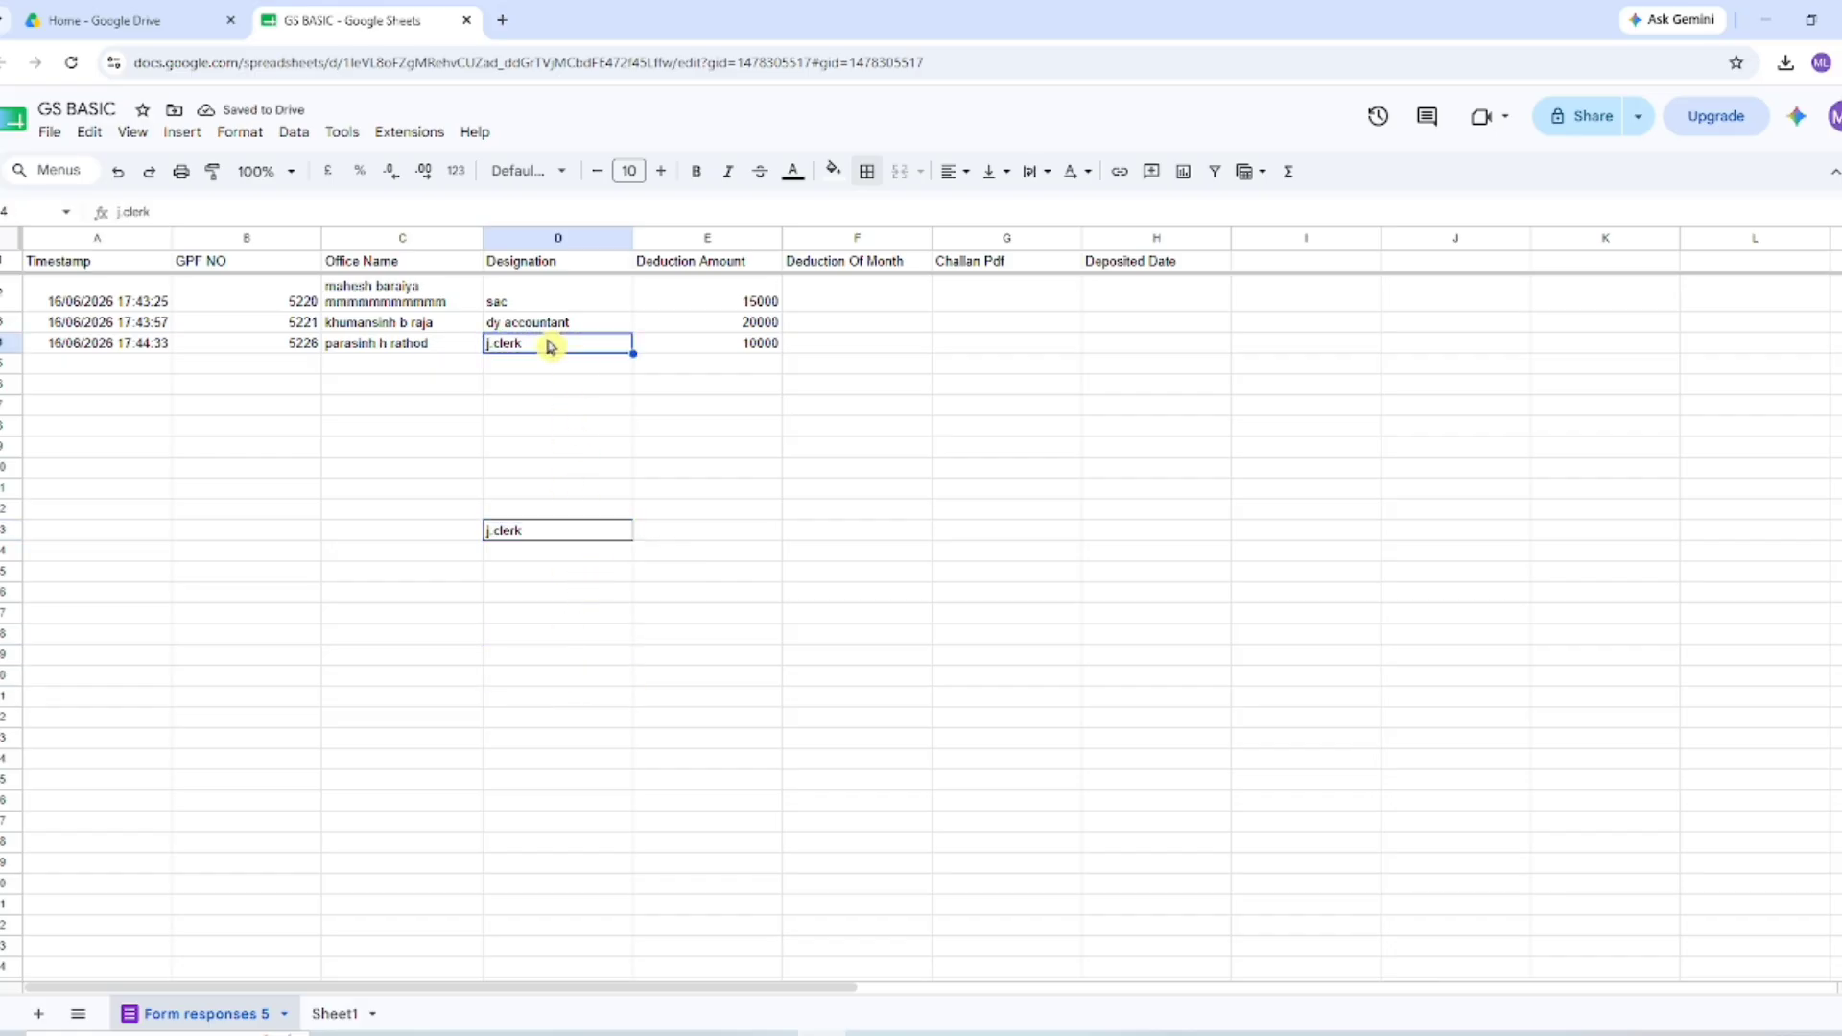
left_click(712, 533)
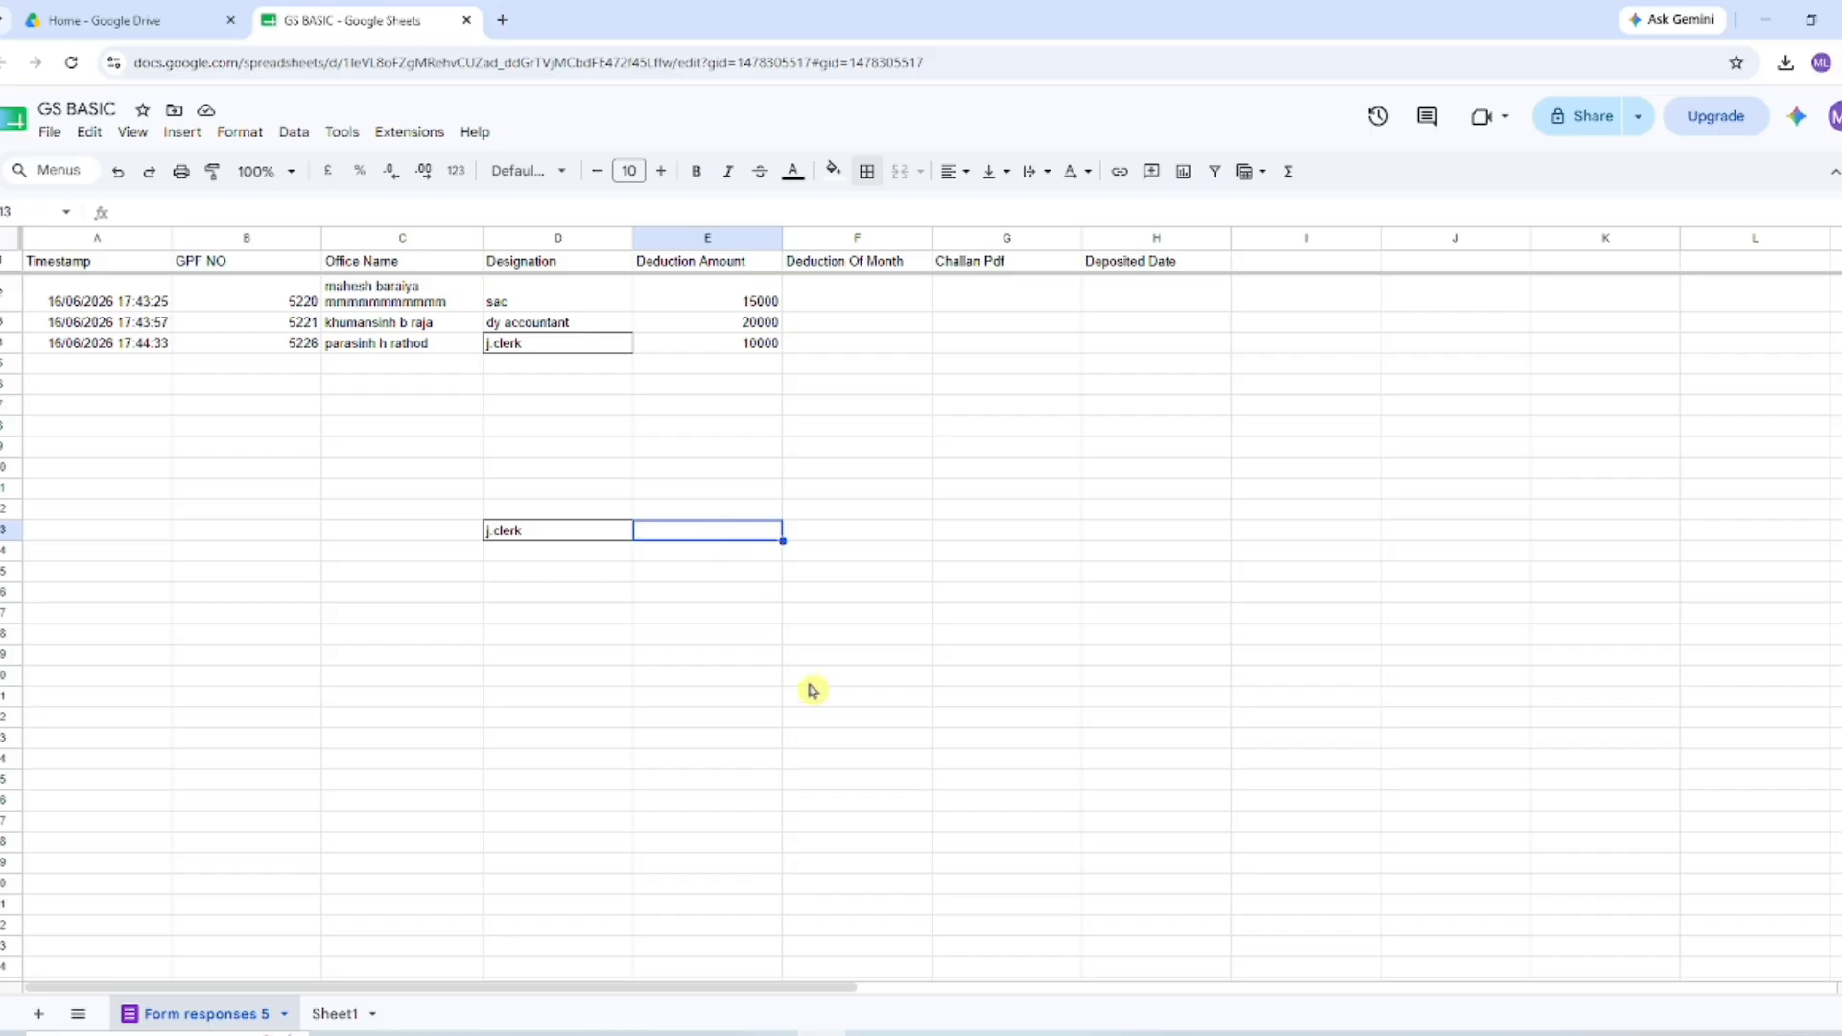
type("j.clerk")
left_click(726, 698)
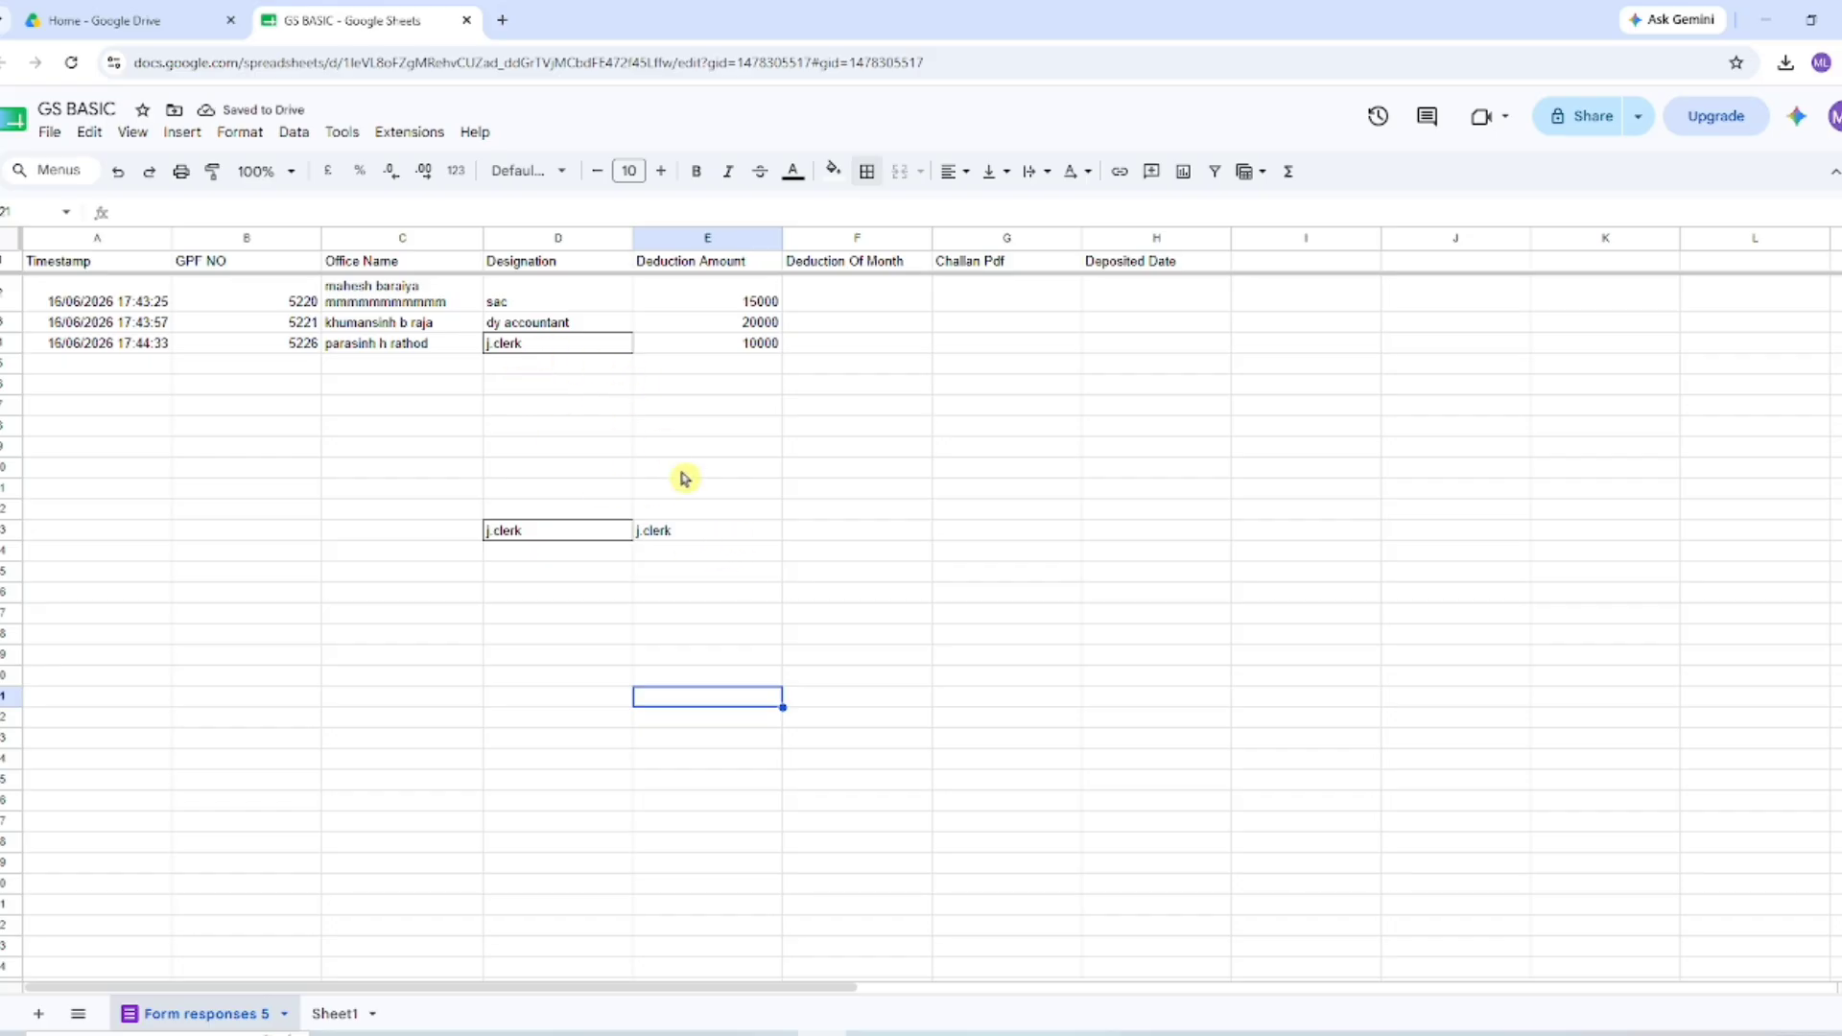
Examine the pasted cell E13 beside the bordered copy in D13, and review the Paste special options
left_click(728, 344)
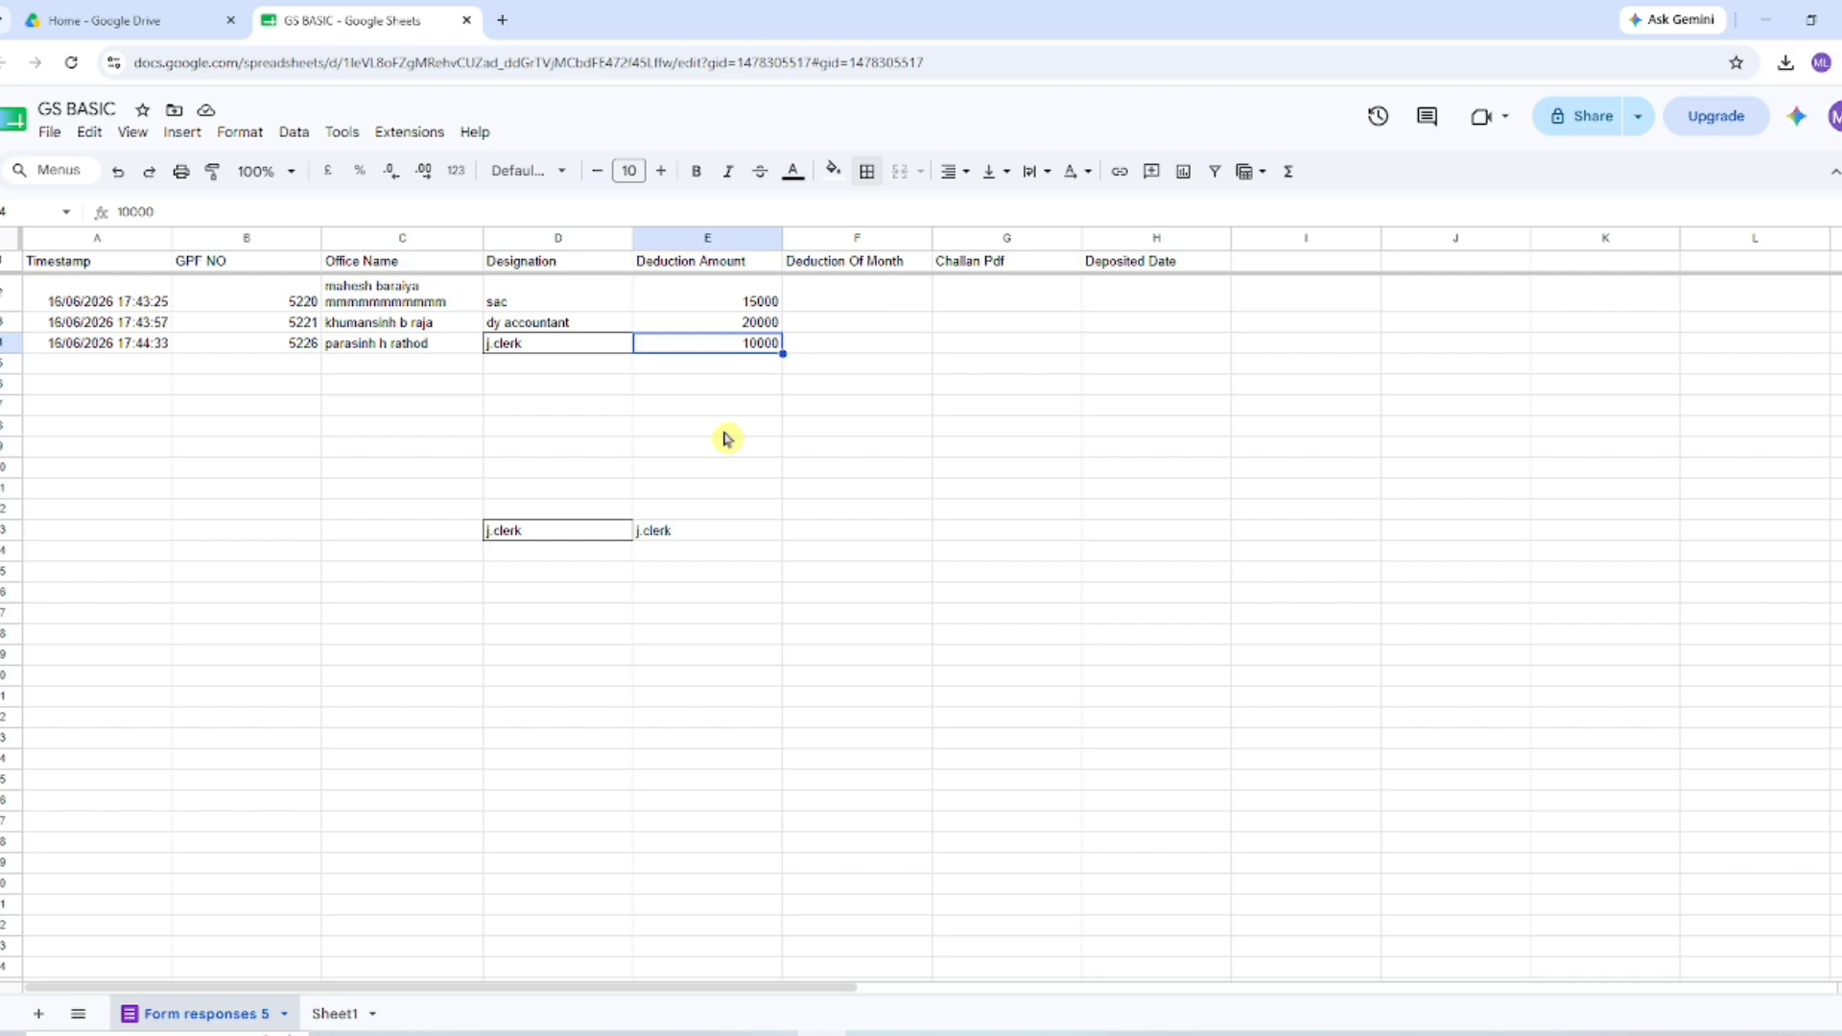
left_click(687, 536)
left_click(711, 610)
left_click(707, 531)
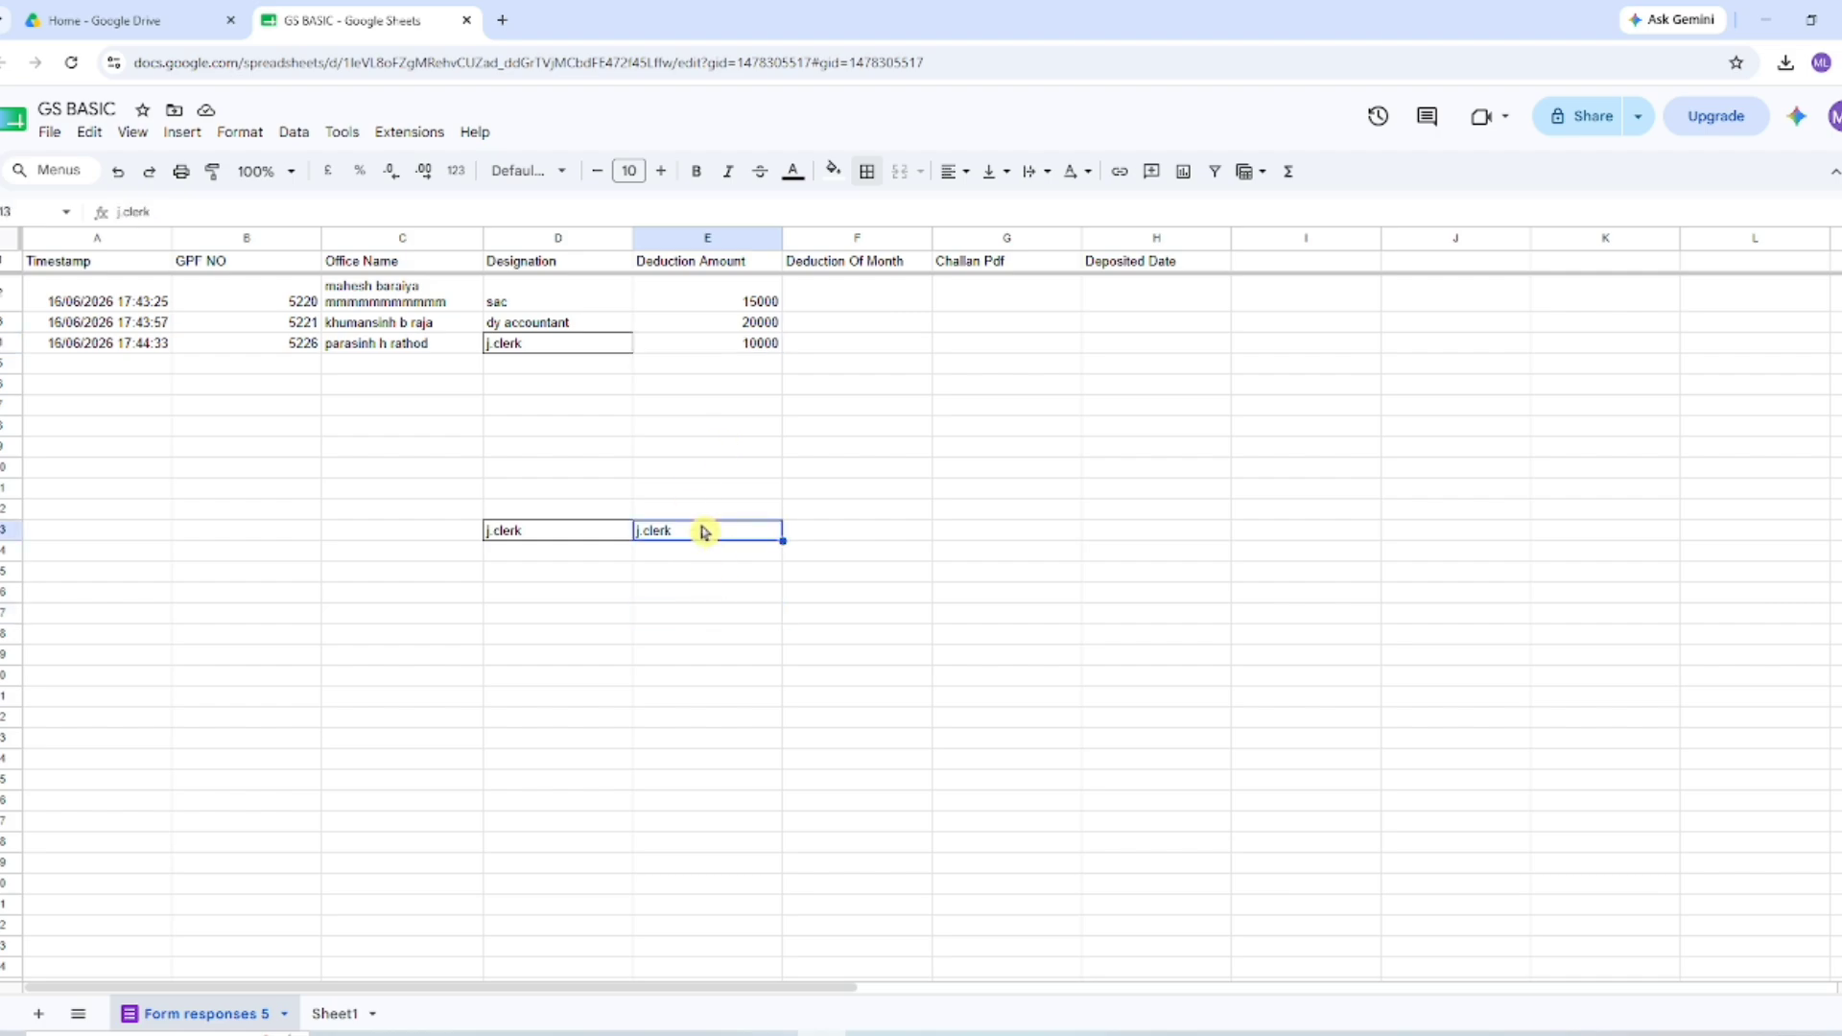
left_click(685, 615)
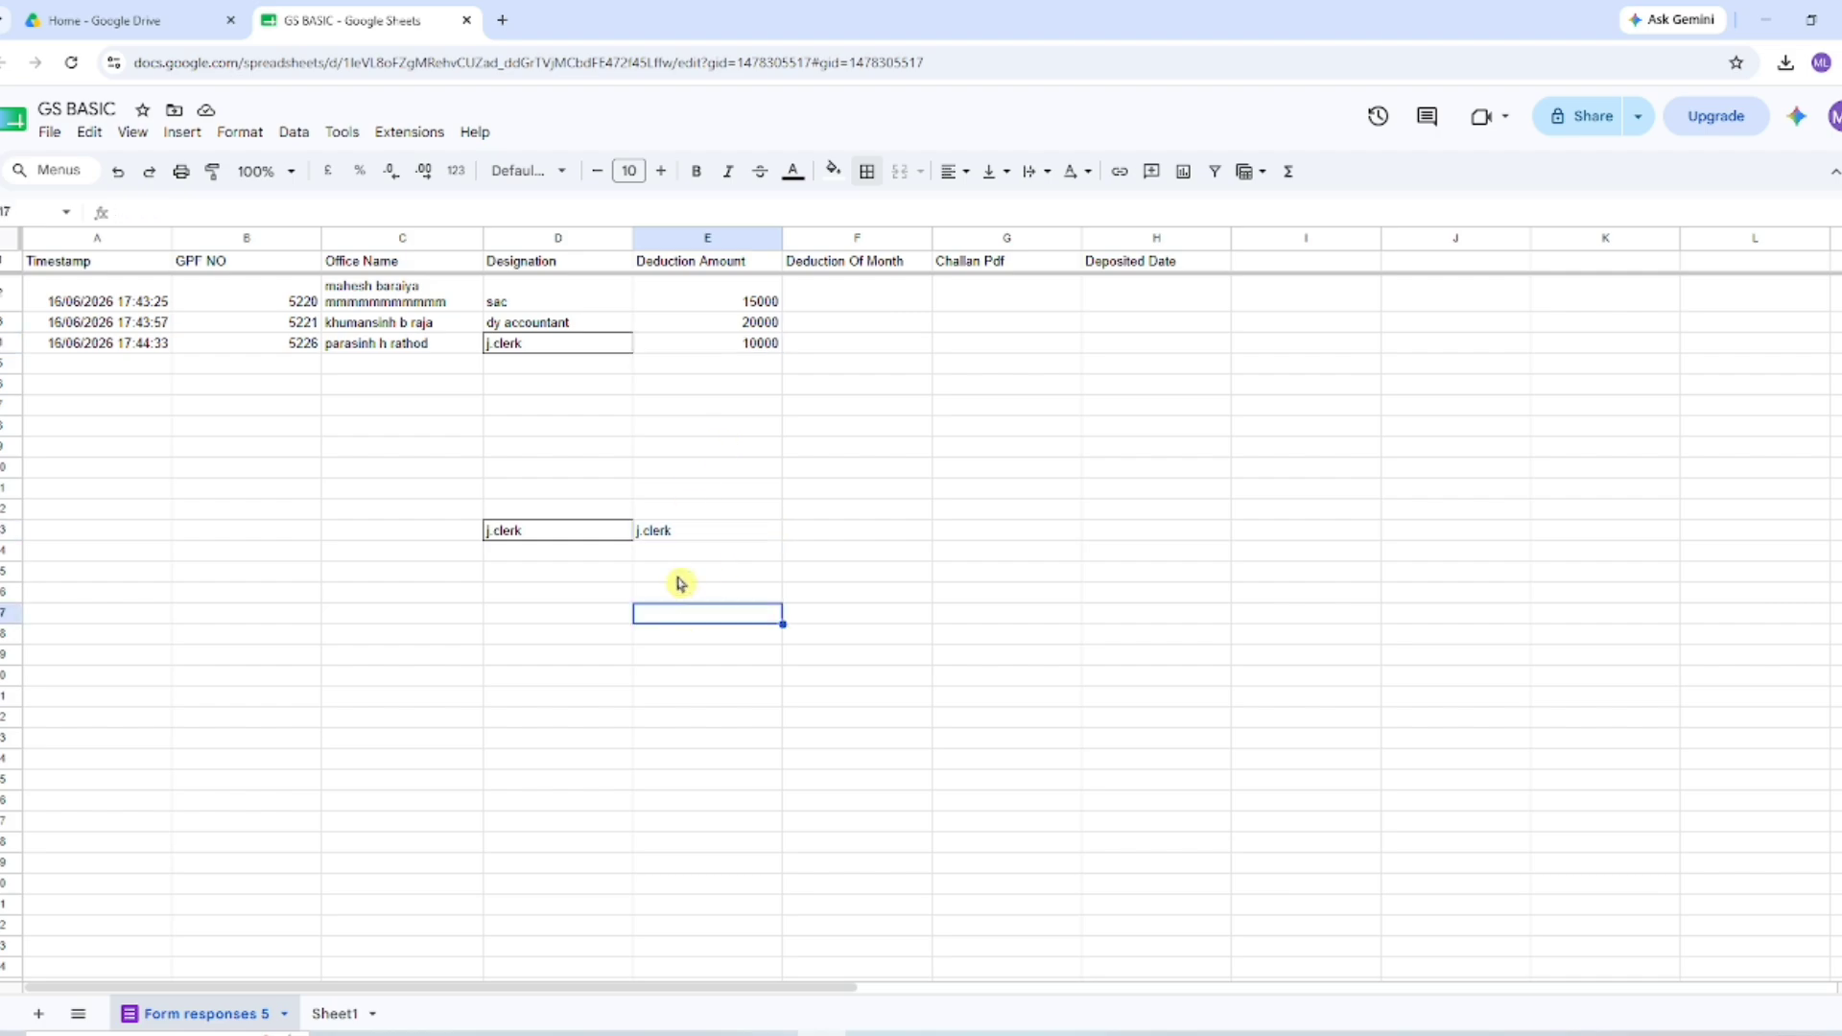
left_click(89, 134)
mouse_move(140, 345)
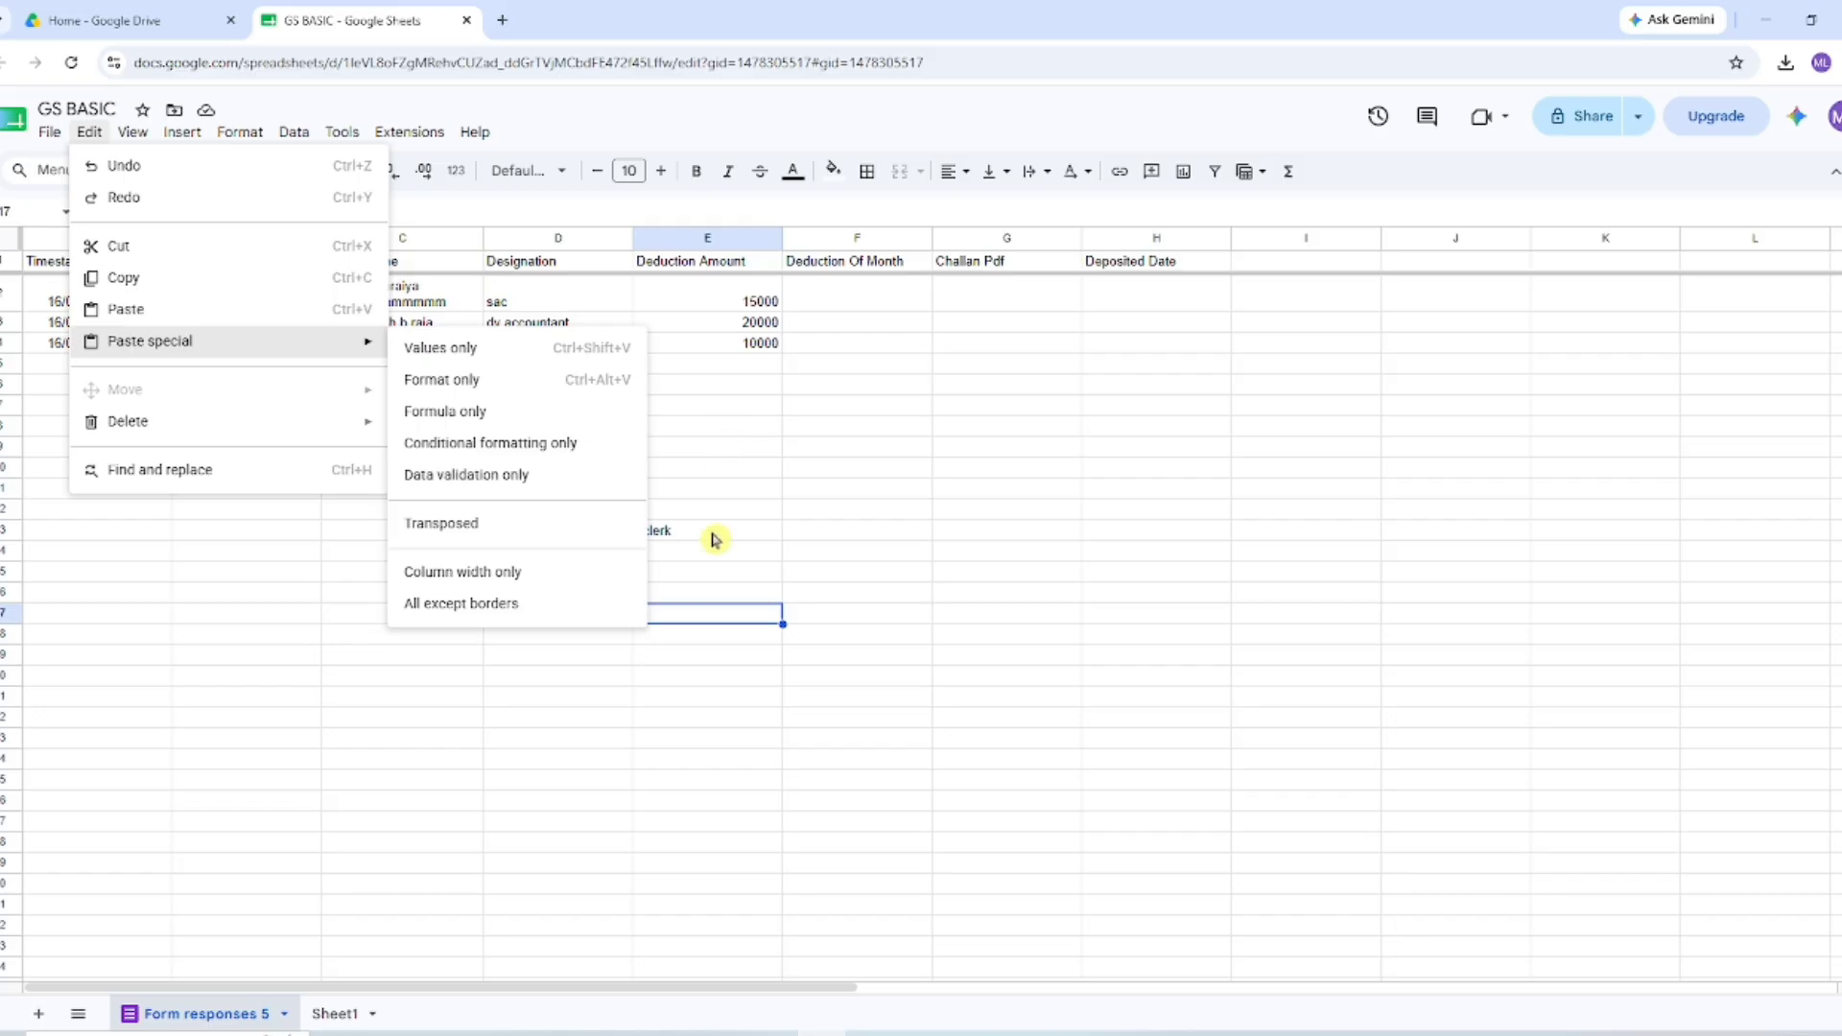
left_click(720, 456)
left_click(610, 593)
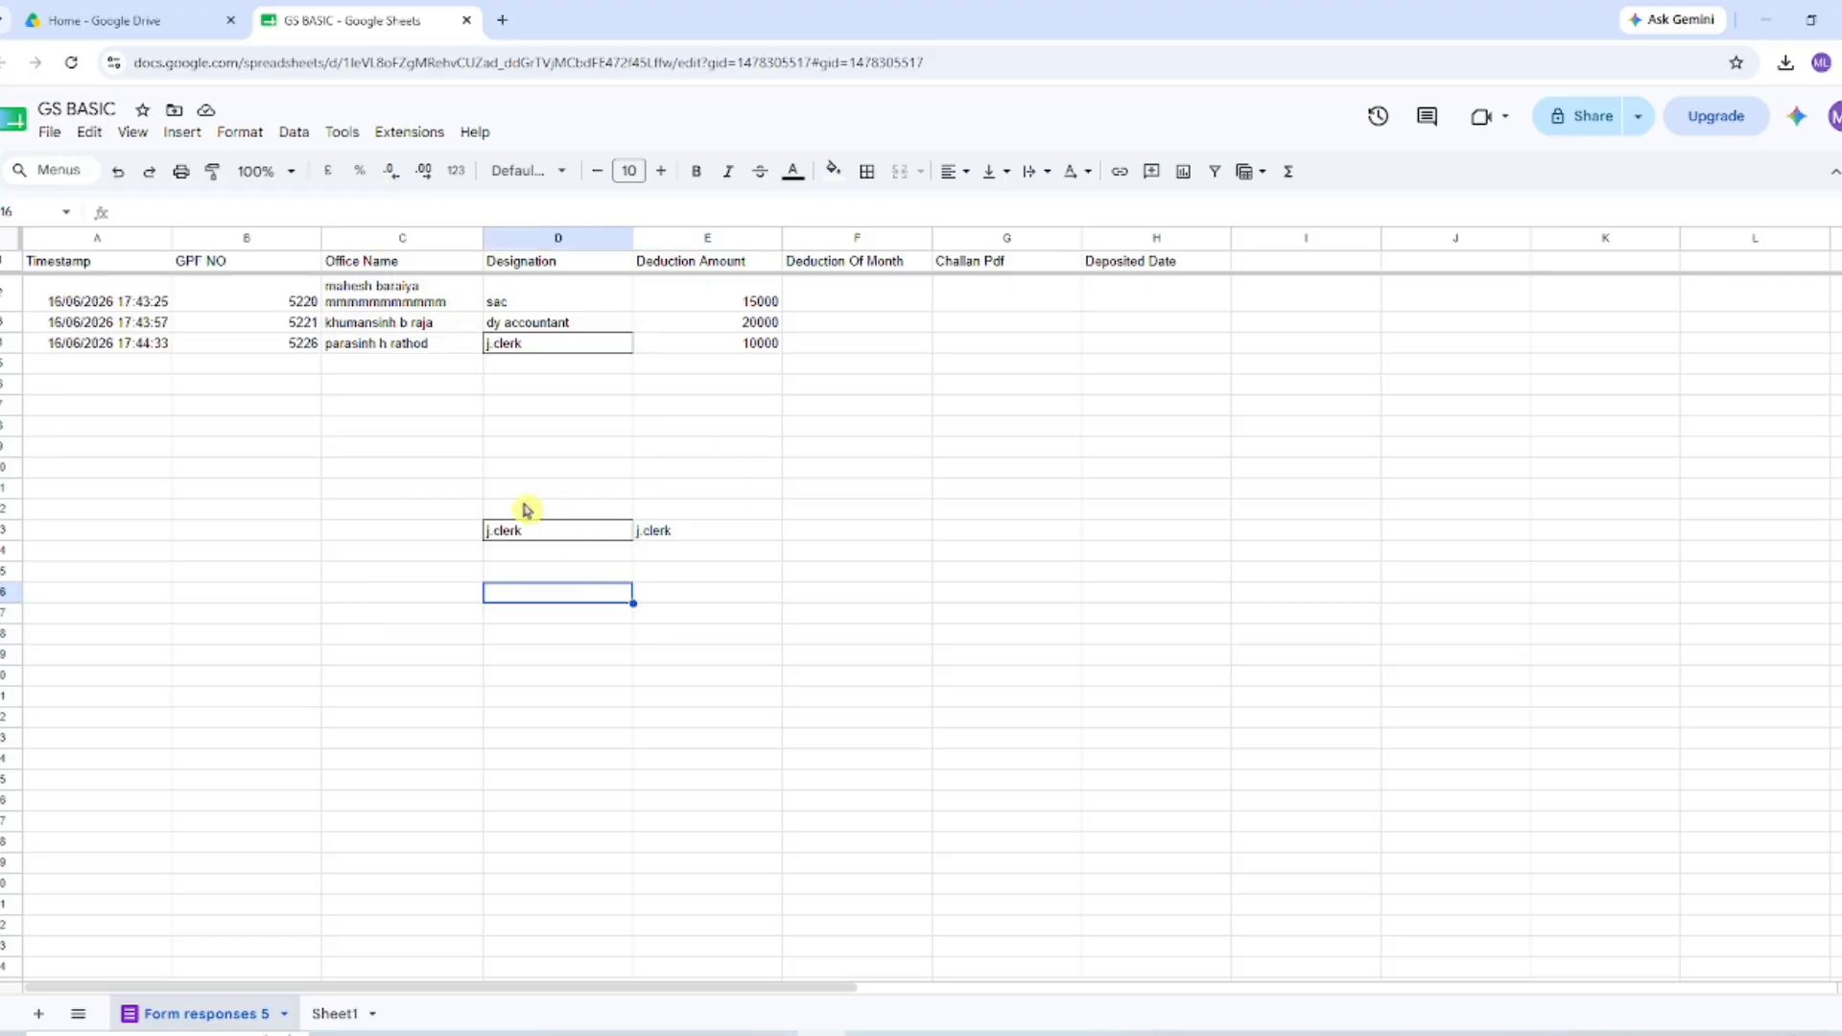
Undo both j.clerk pastes in cells D13 and E13
left_click_drag(527, 511, 781, 549)
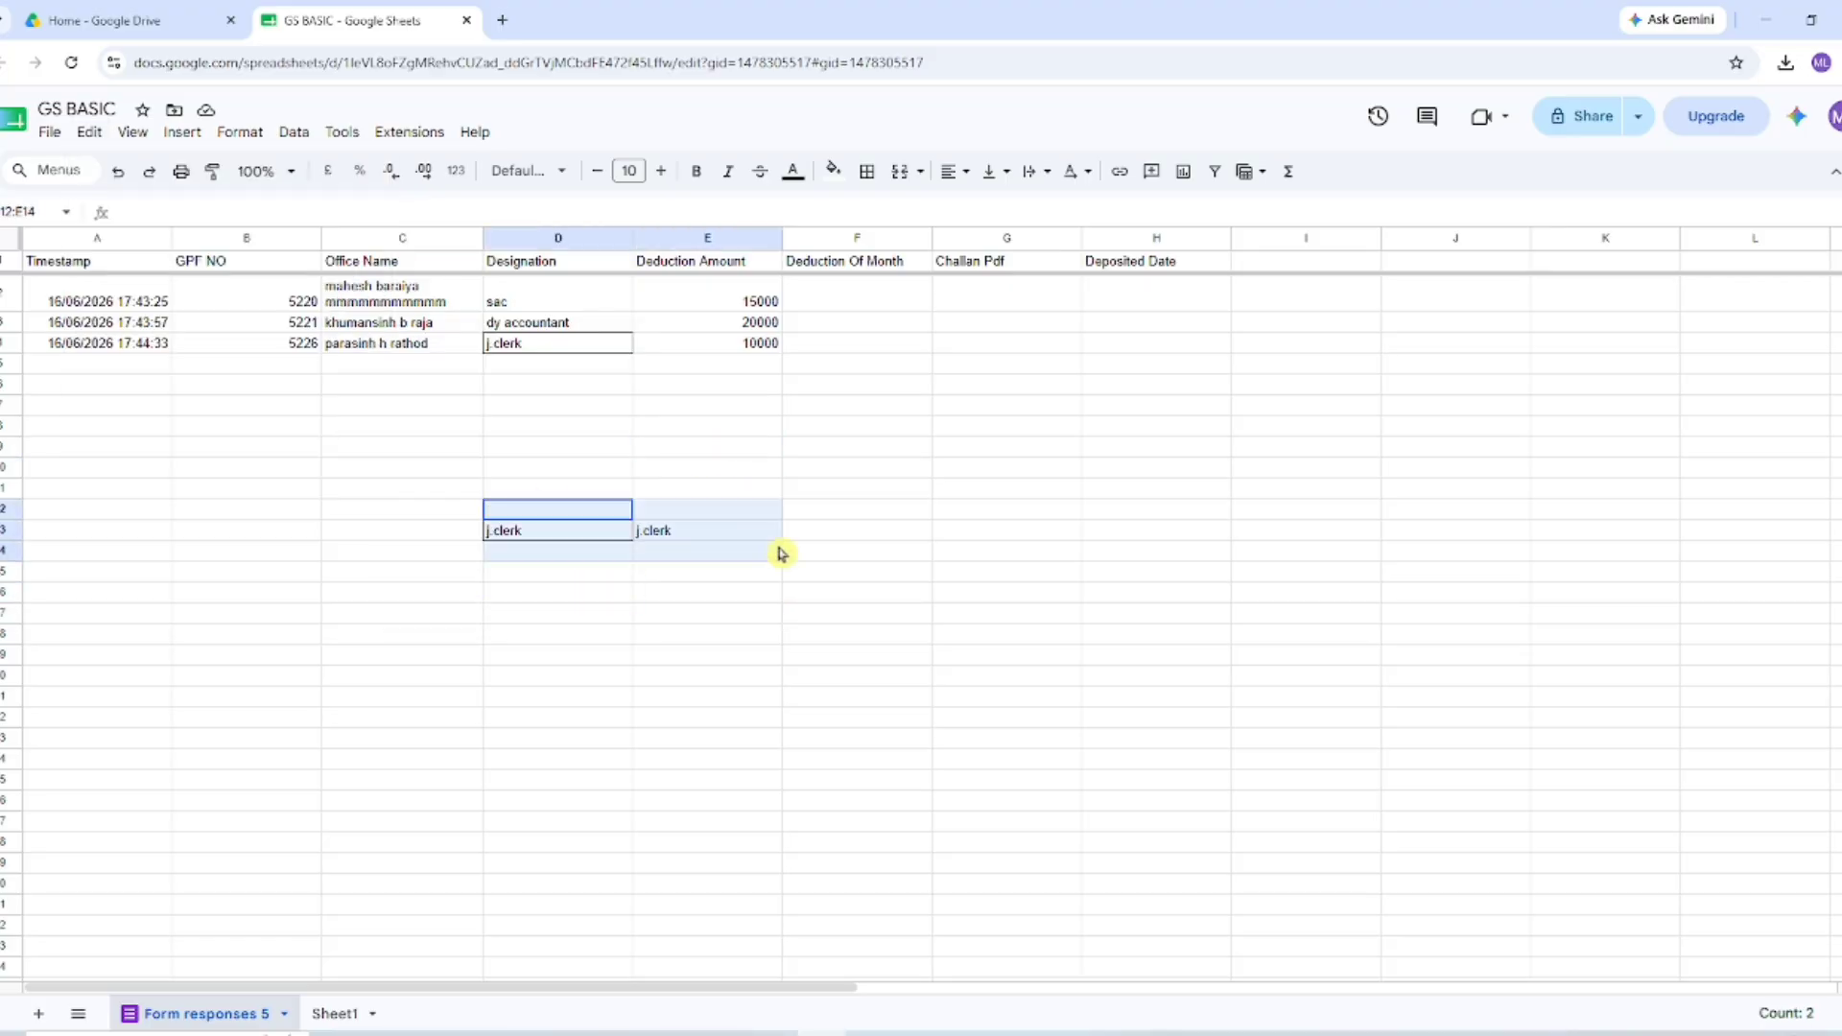
left_click(119, 173)
left_click(498, 592)
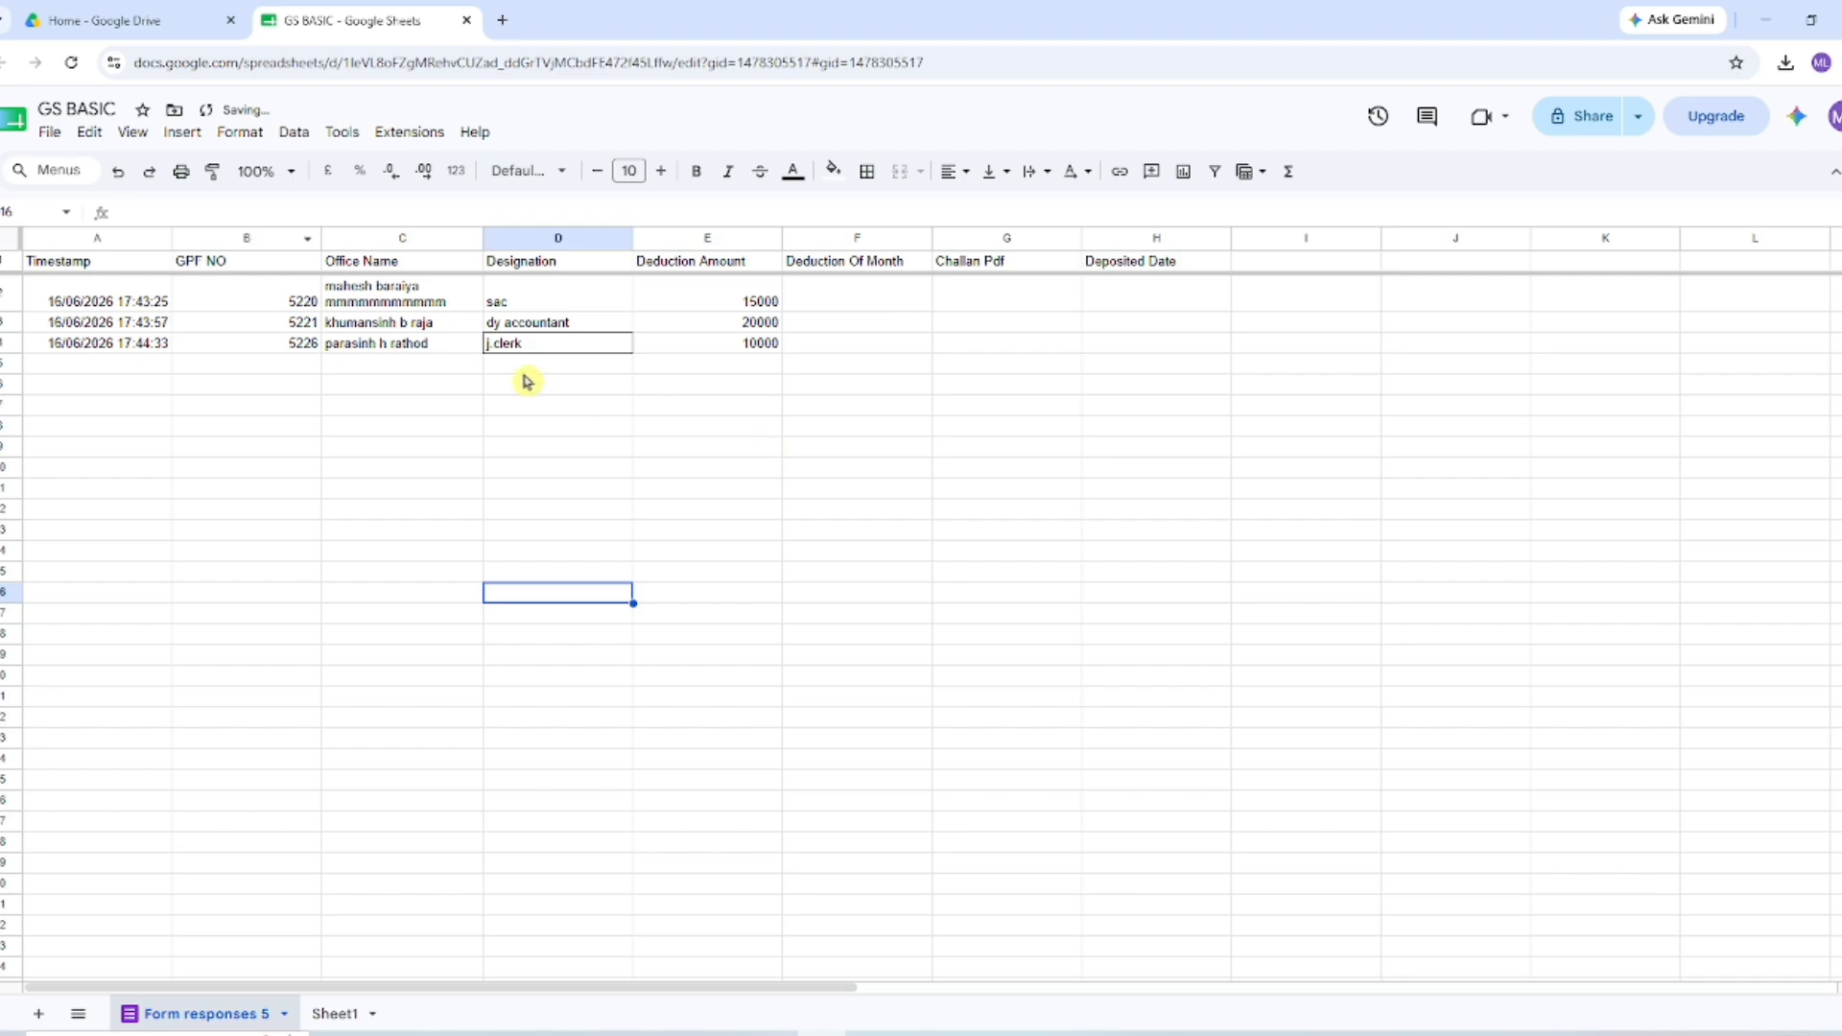
Undo the border on the j.clerk cell D4
left_click(119, 173)
left_click(576, 592)
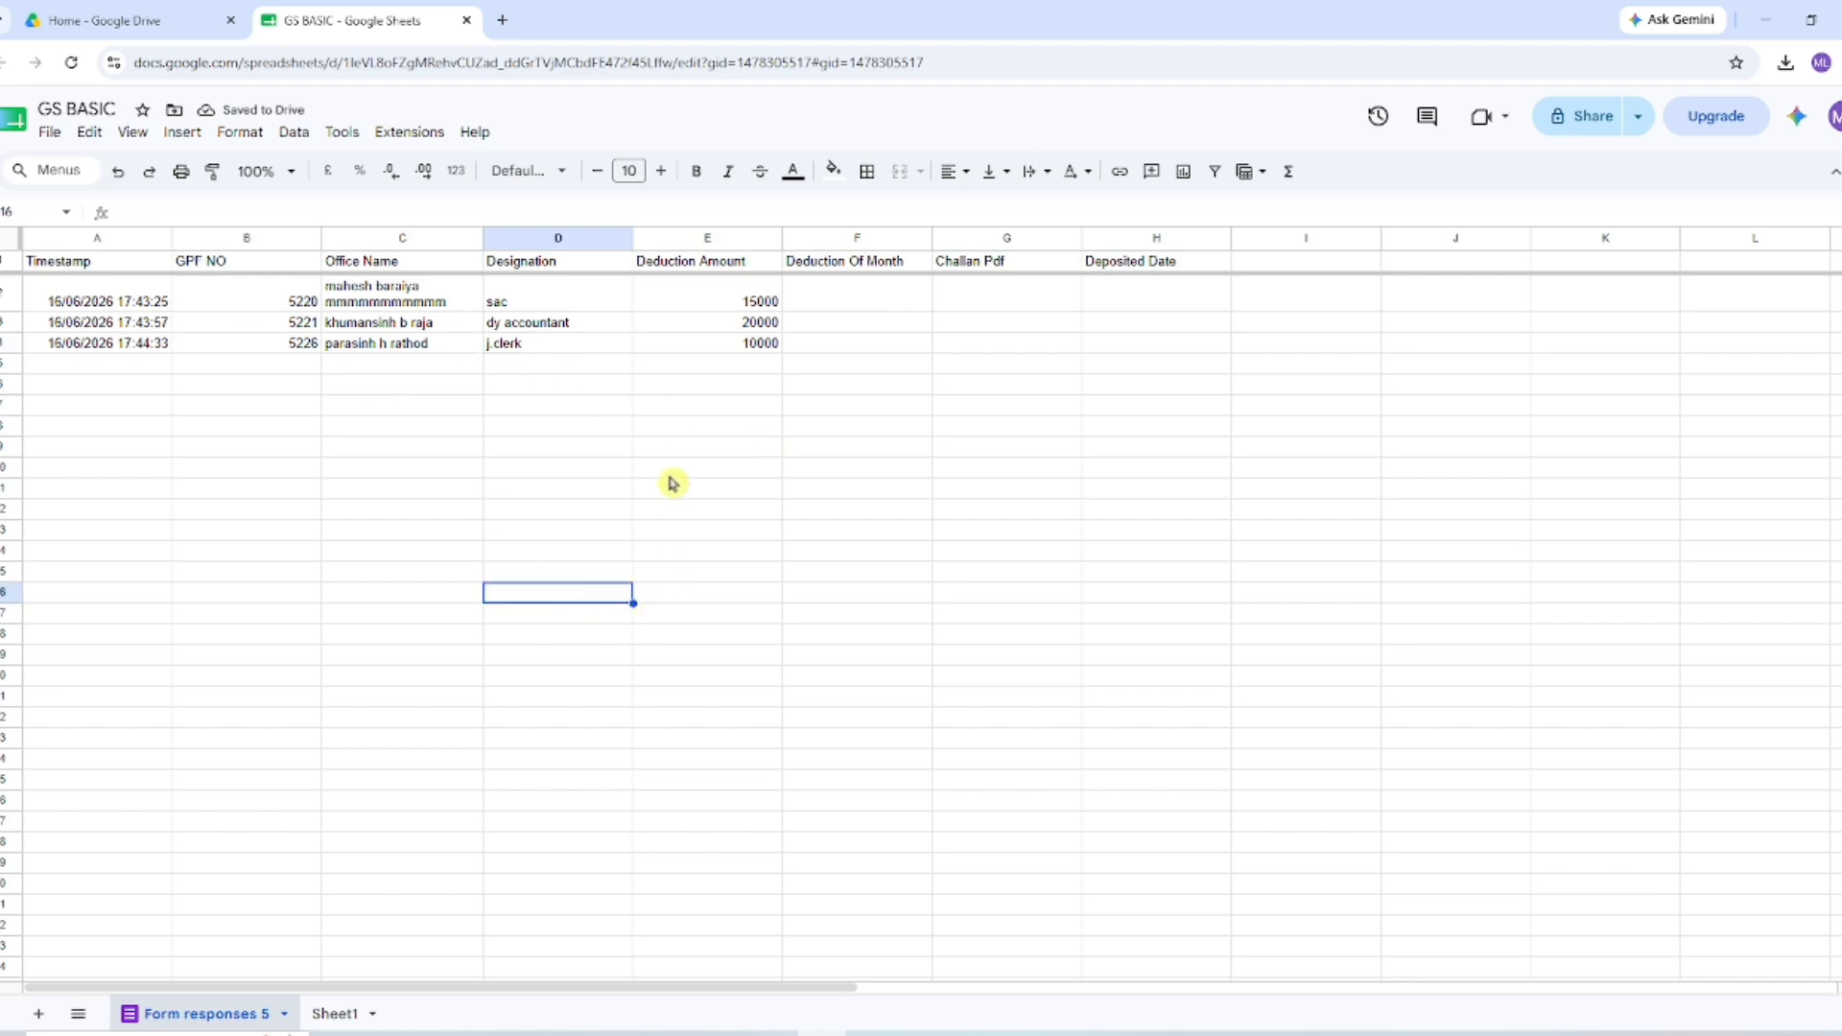
Review the freeze options, the items that can be inserted, and the available number formats
left_click(134, 133)
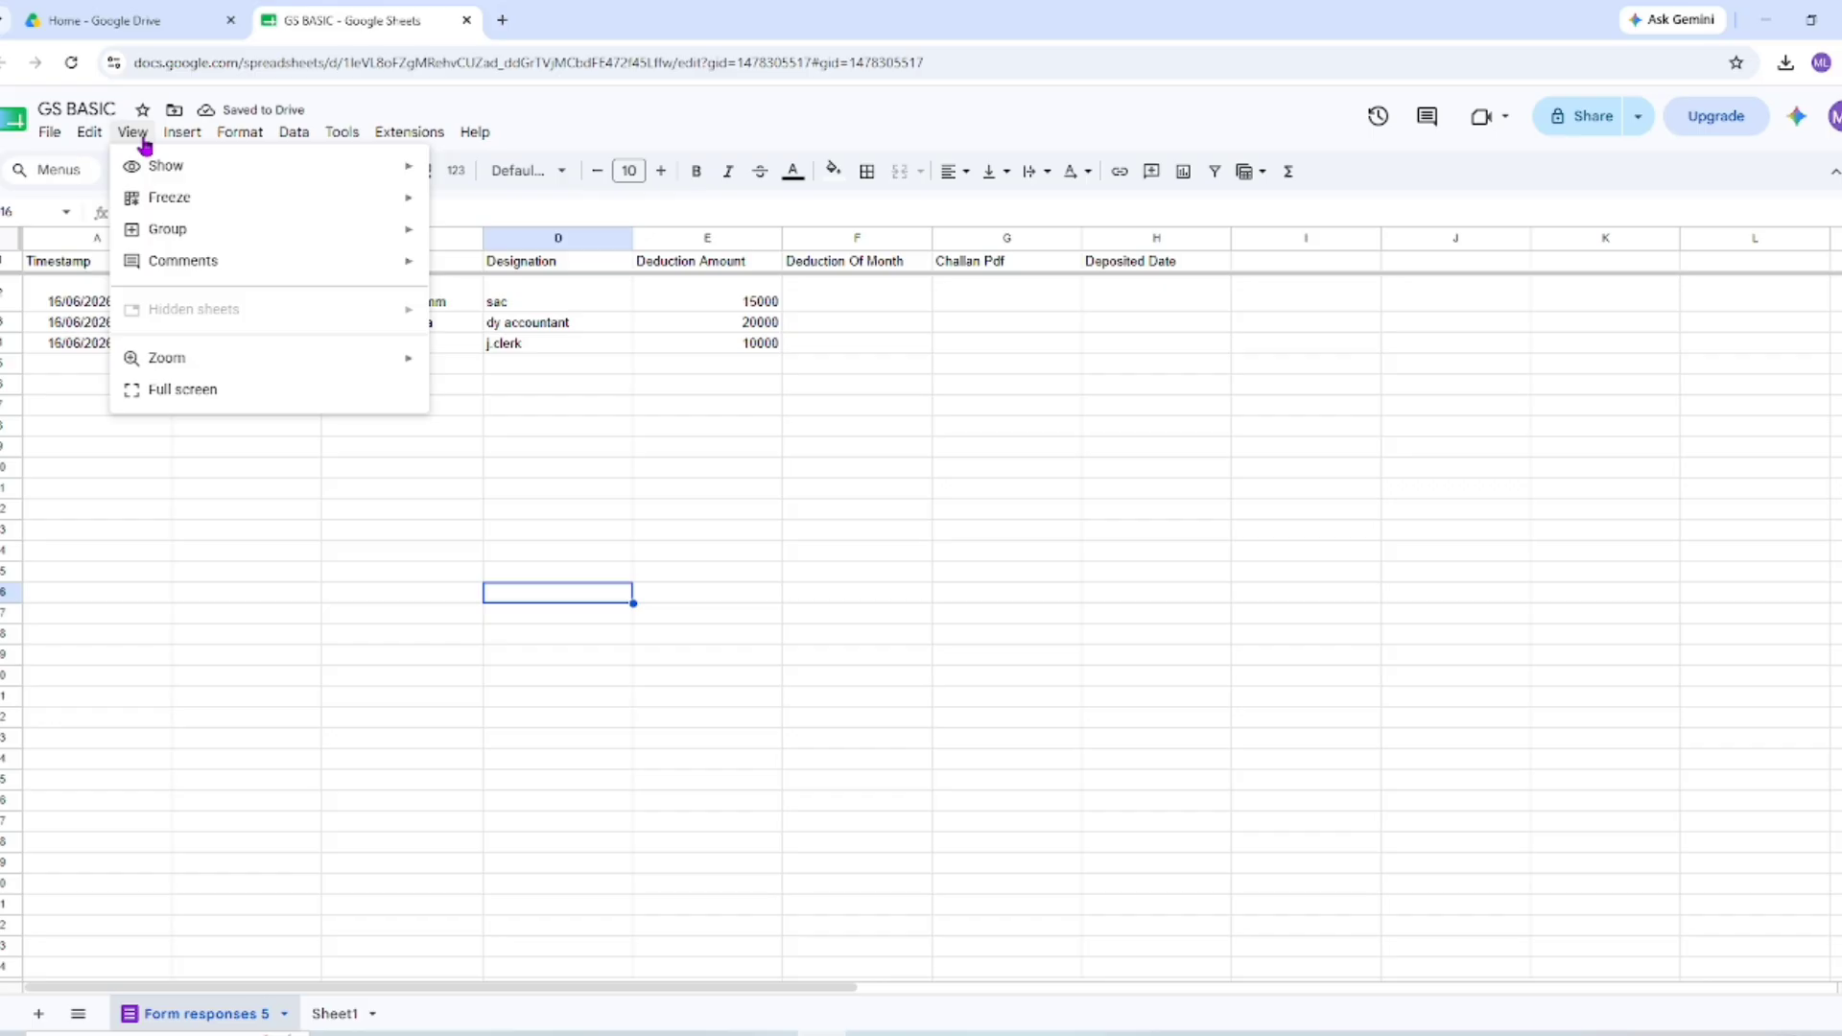
mouse_move(170, 198)
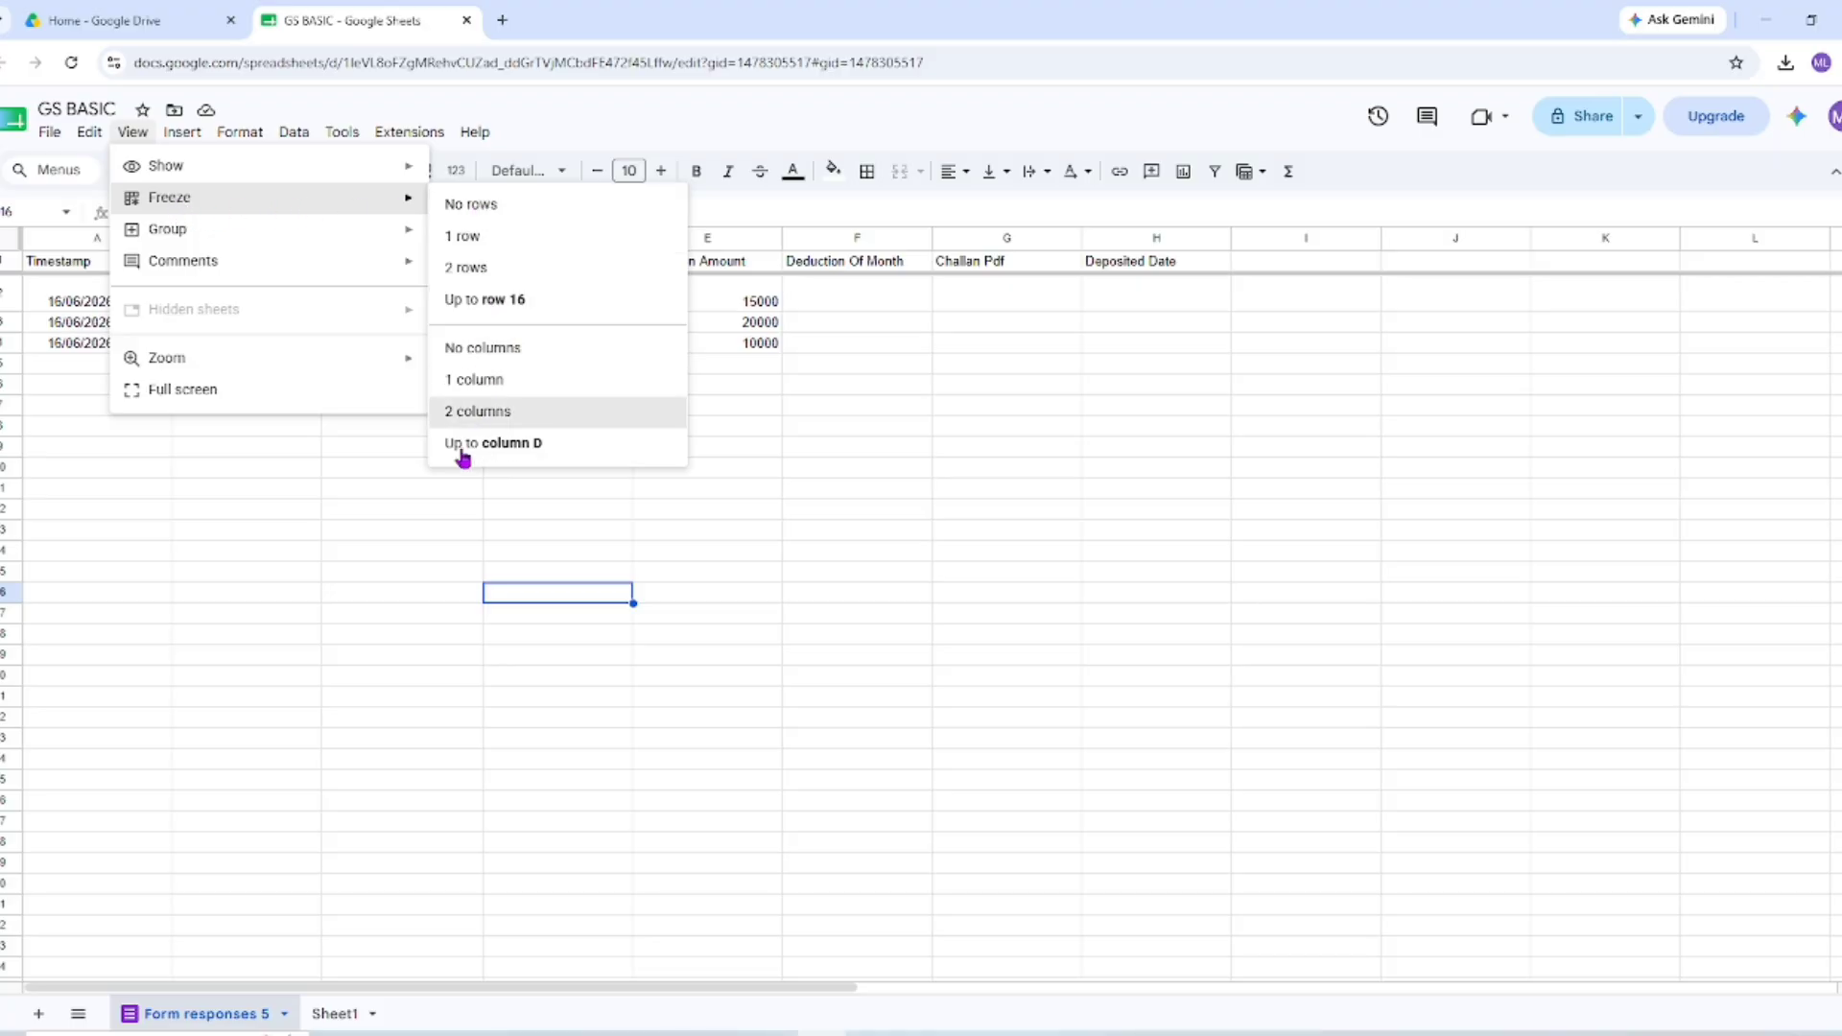
left_click(182, 133)
left_click(191, 140)
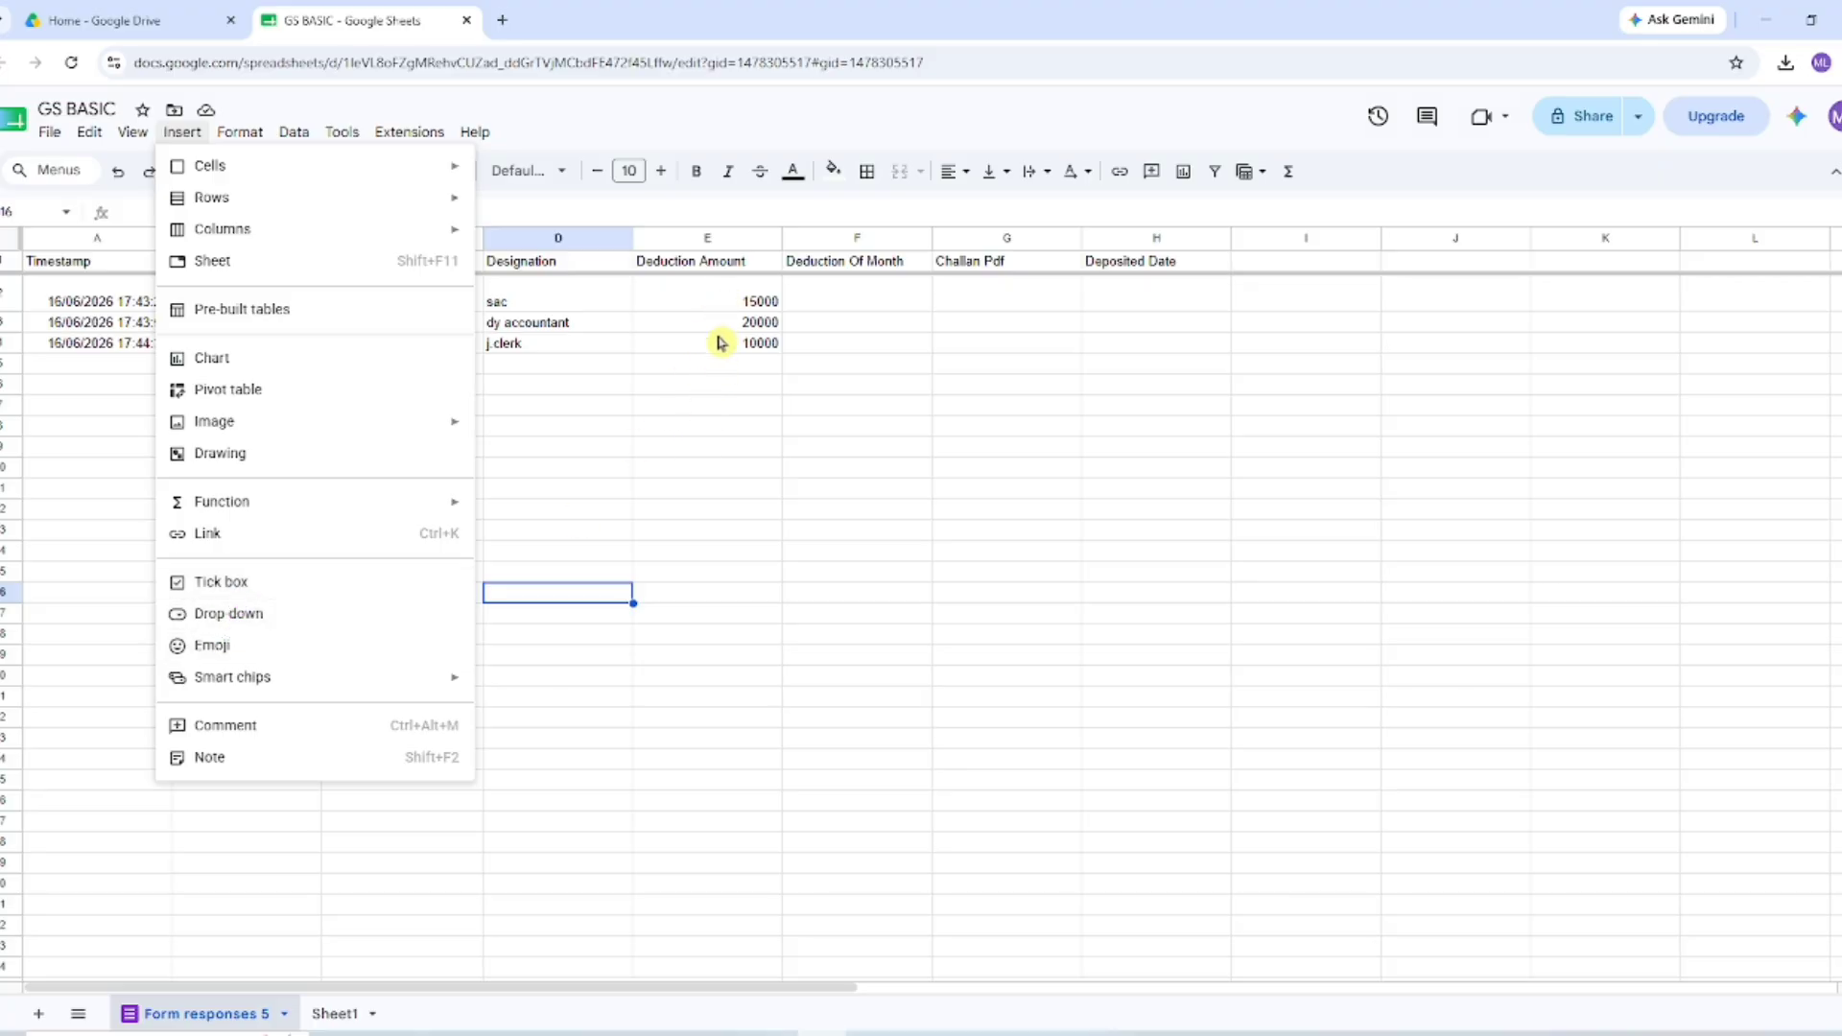
mouse_move(356, 689)
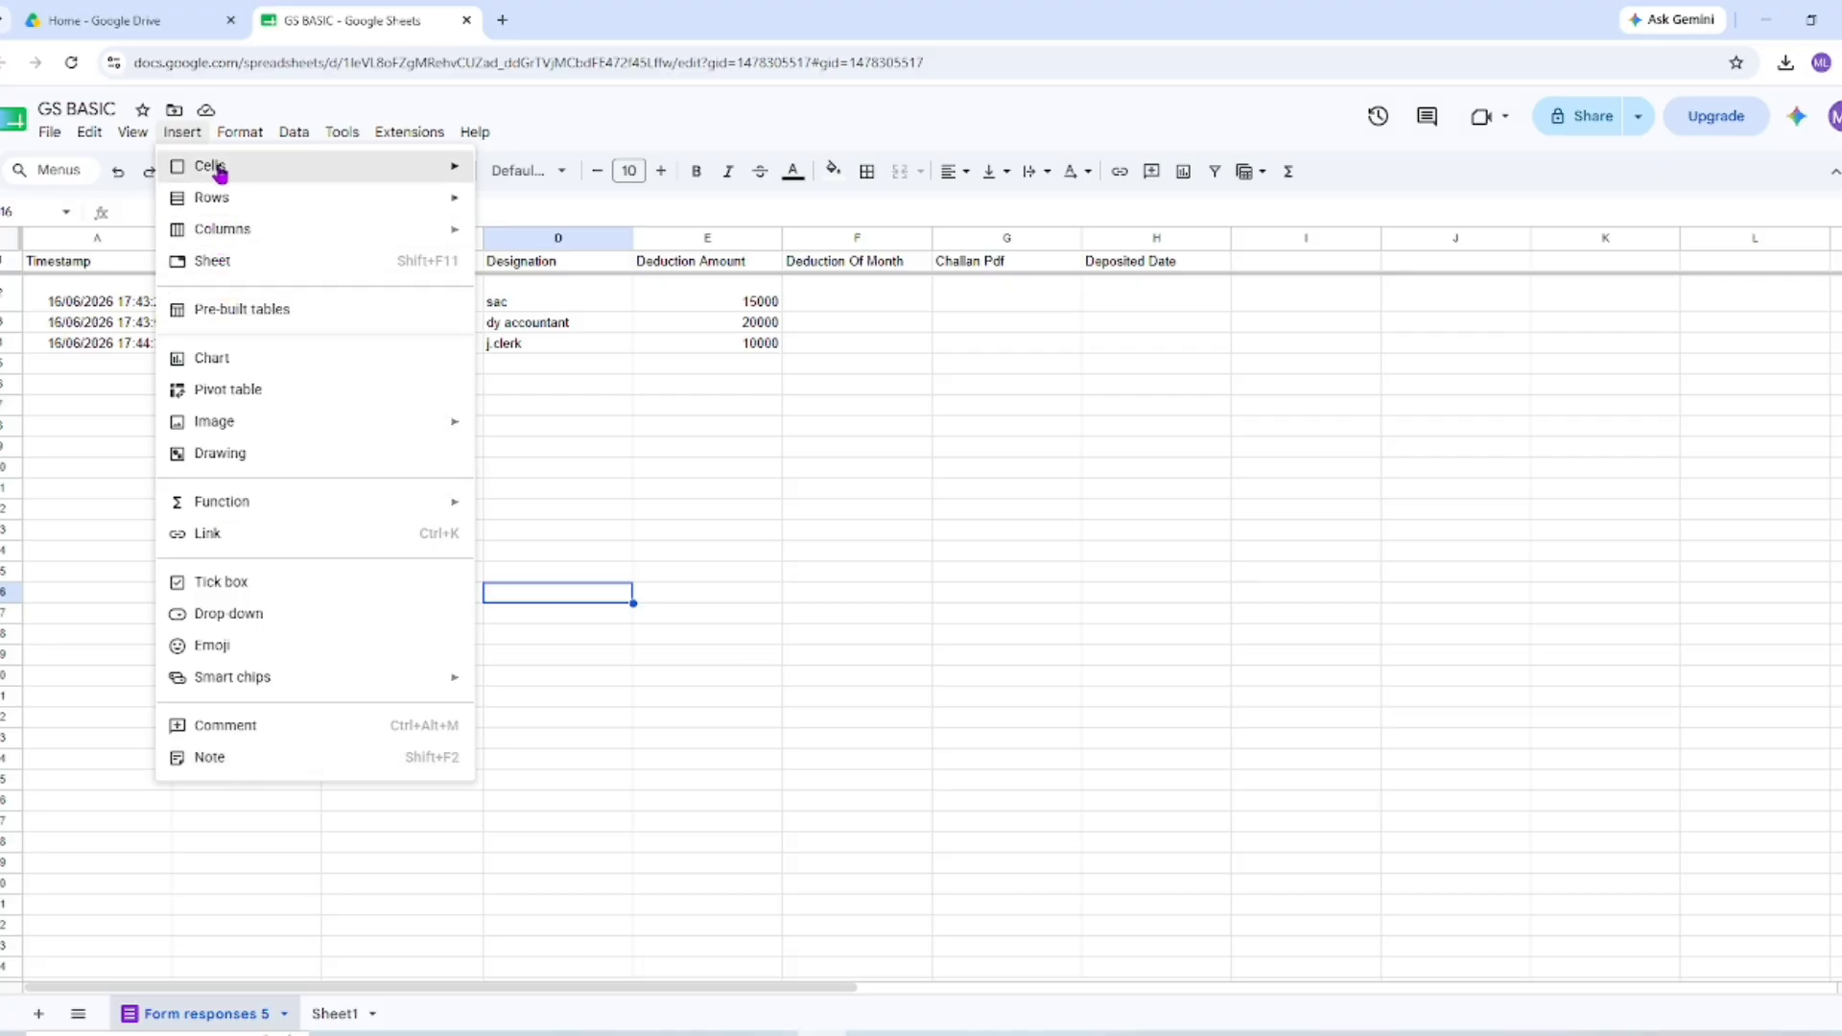
mouse_move(231, 141)
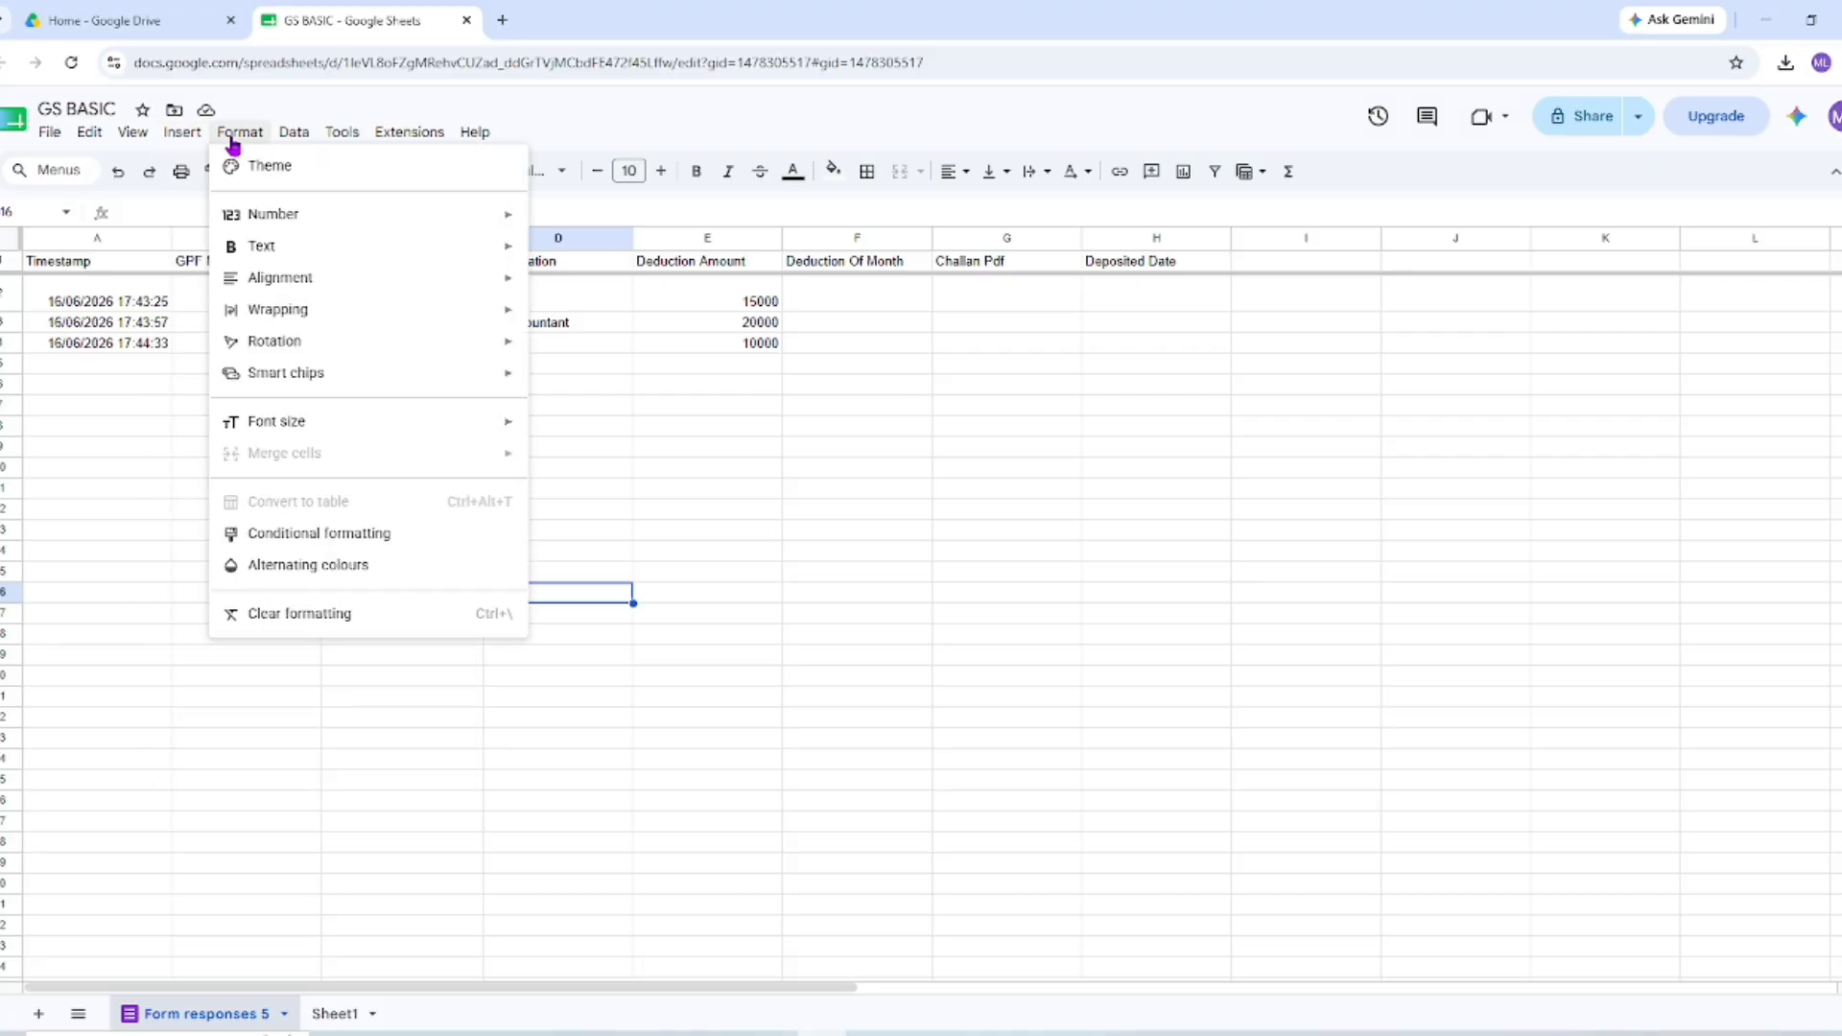
mouse_move(248, 221)
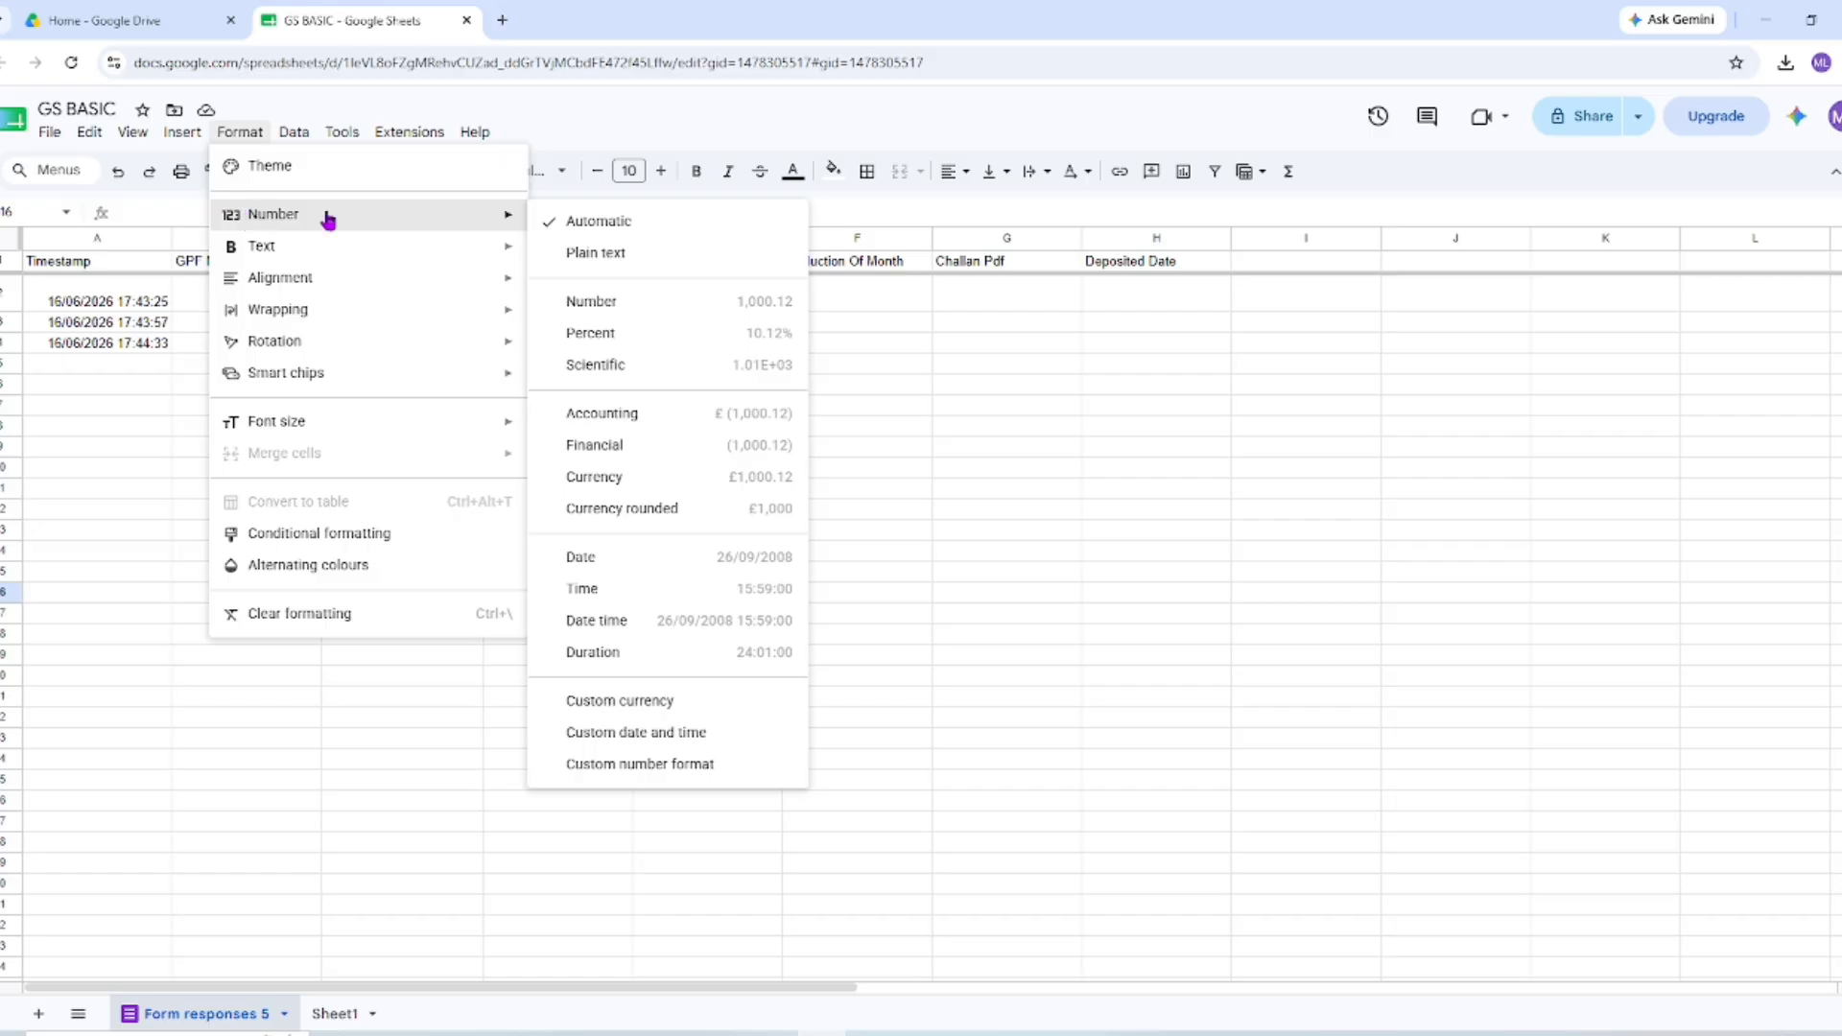
left_click(979, 385)
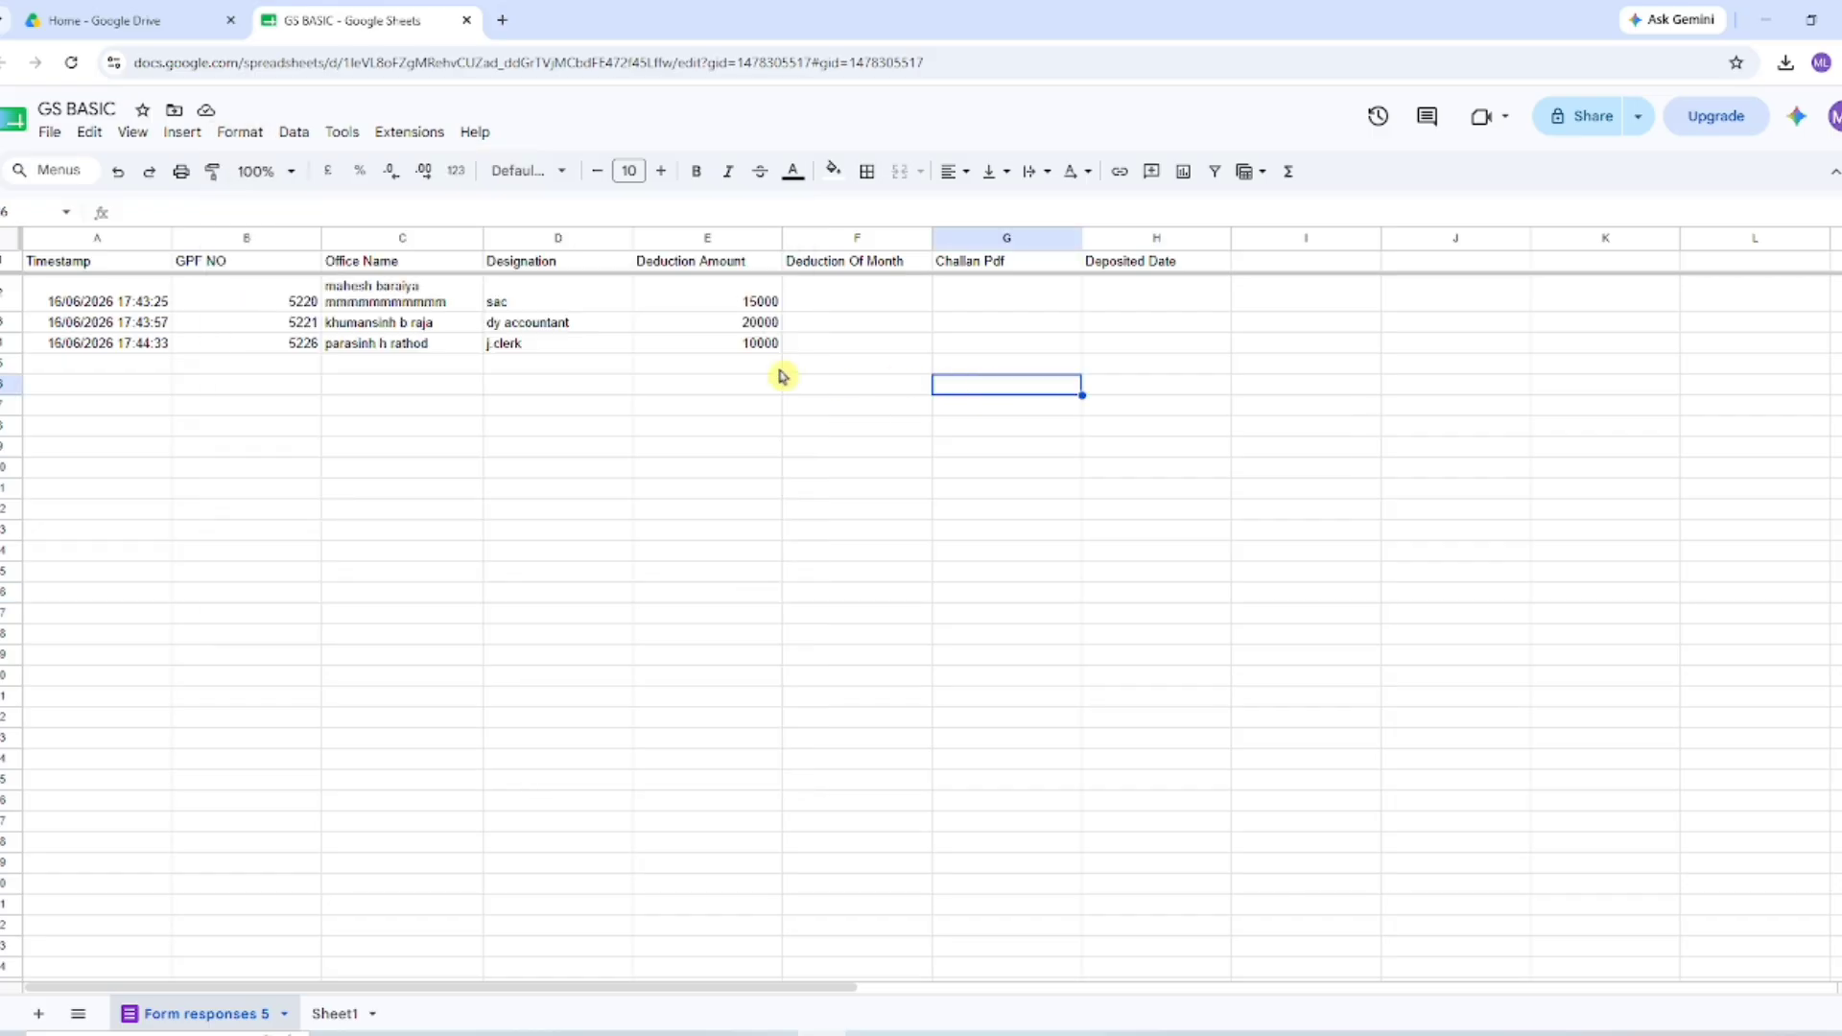
Apply the Number format to the deduction amount in cell E4 and reduce it to no decimal places
left_click(746, 347)
left_click(240, 132)
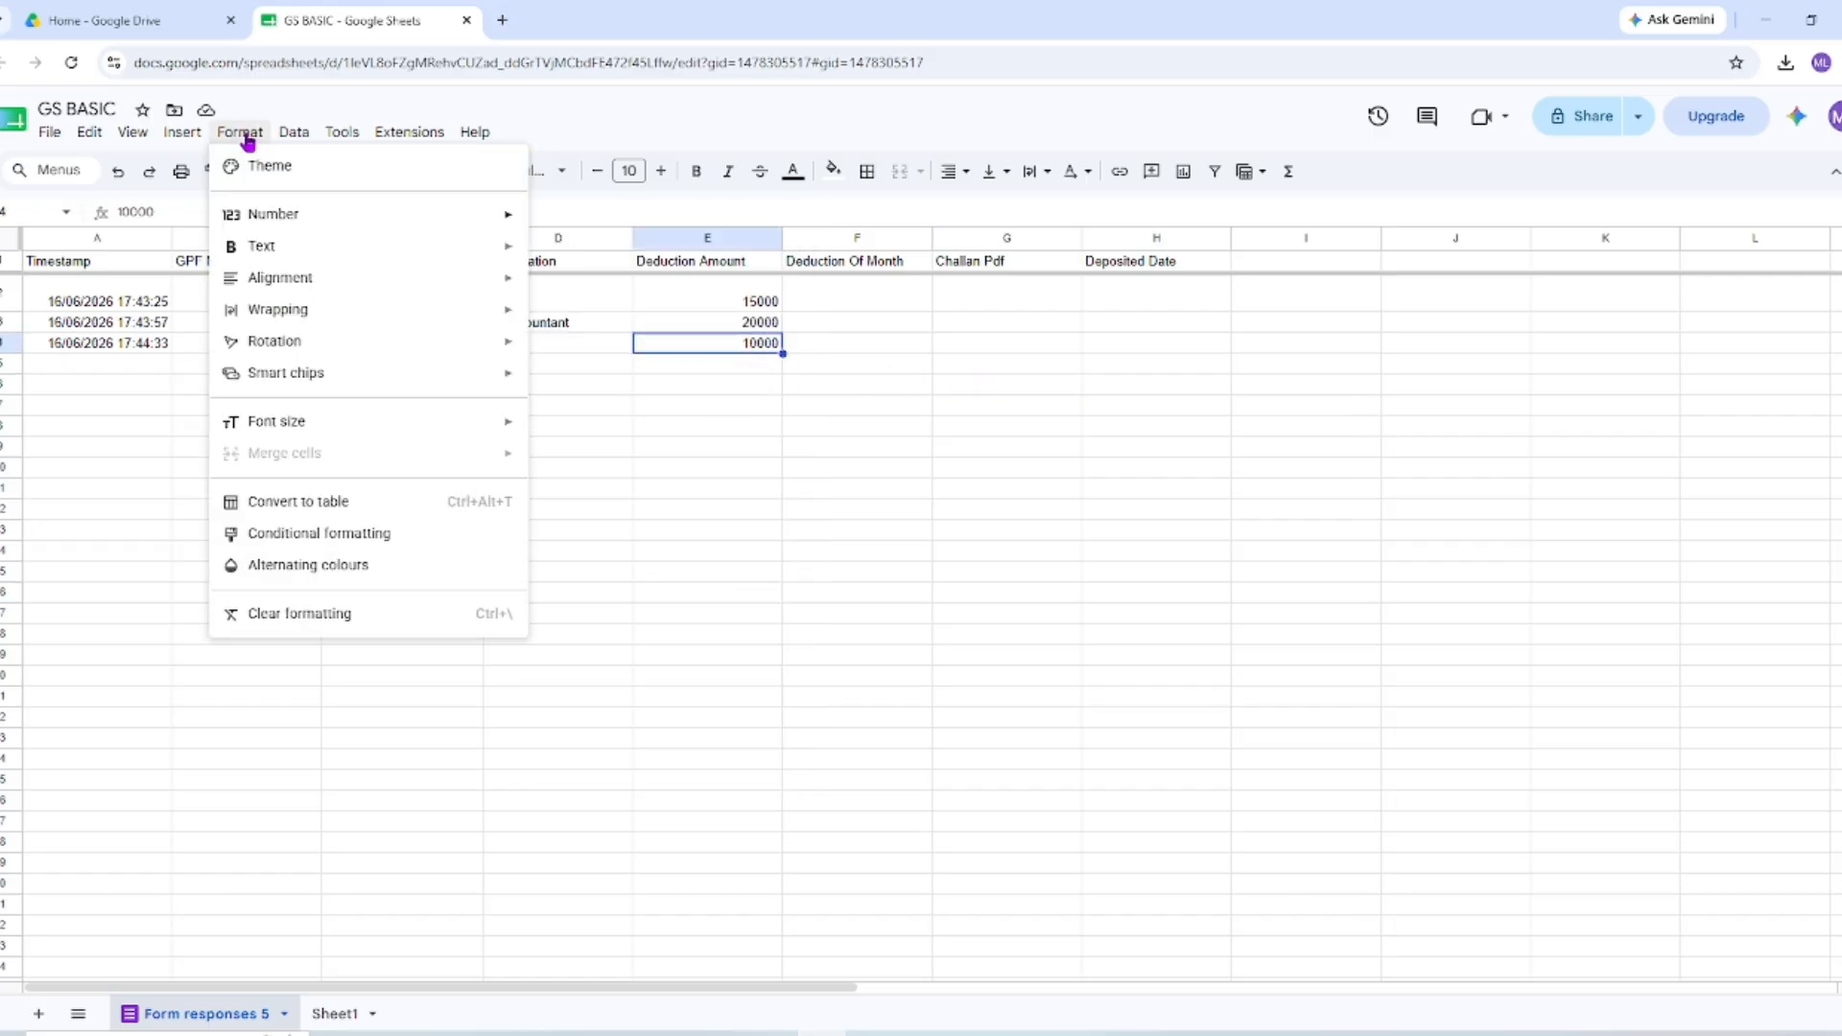
mouse_move(503, 224)
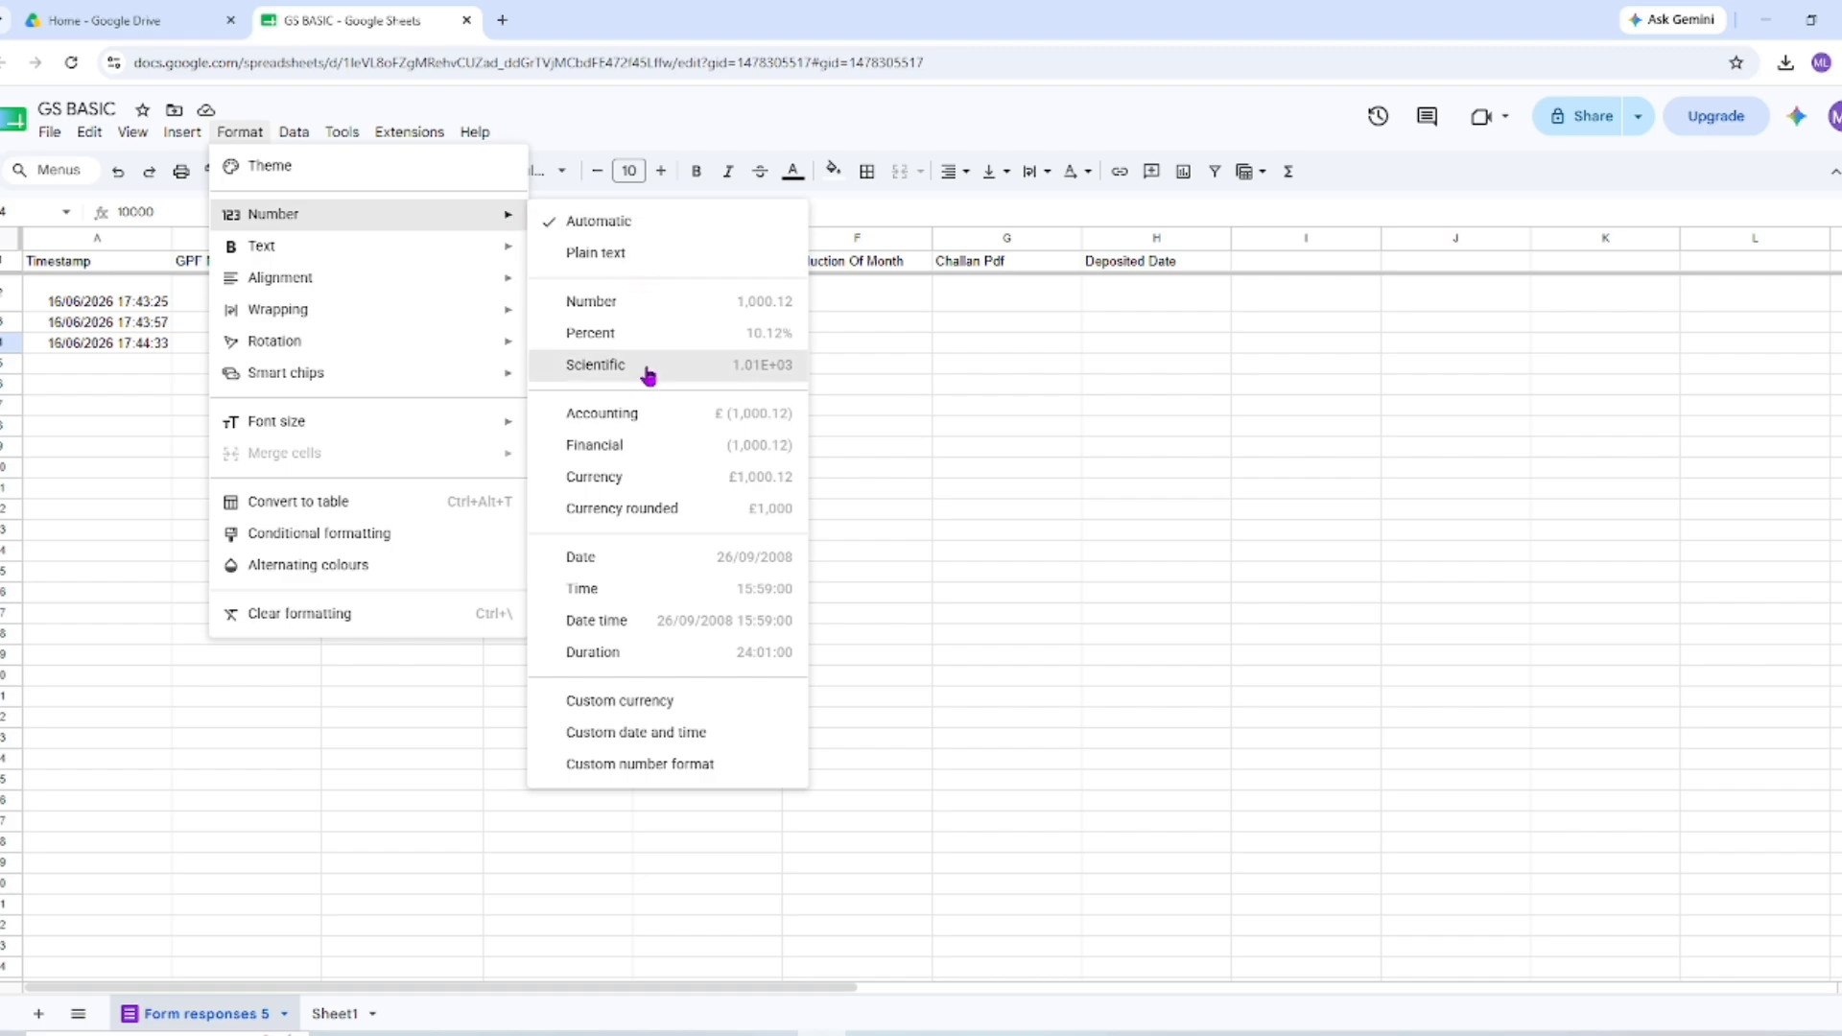
left_click(591, 302)
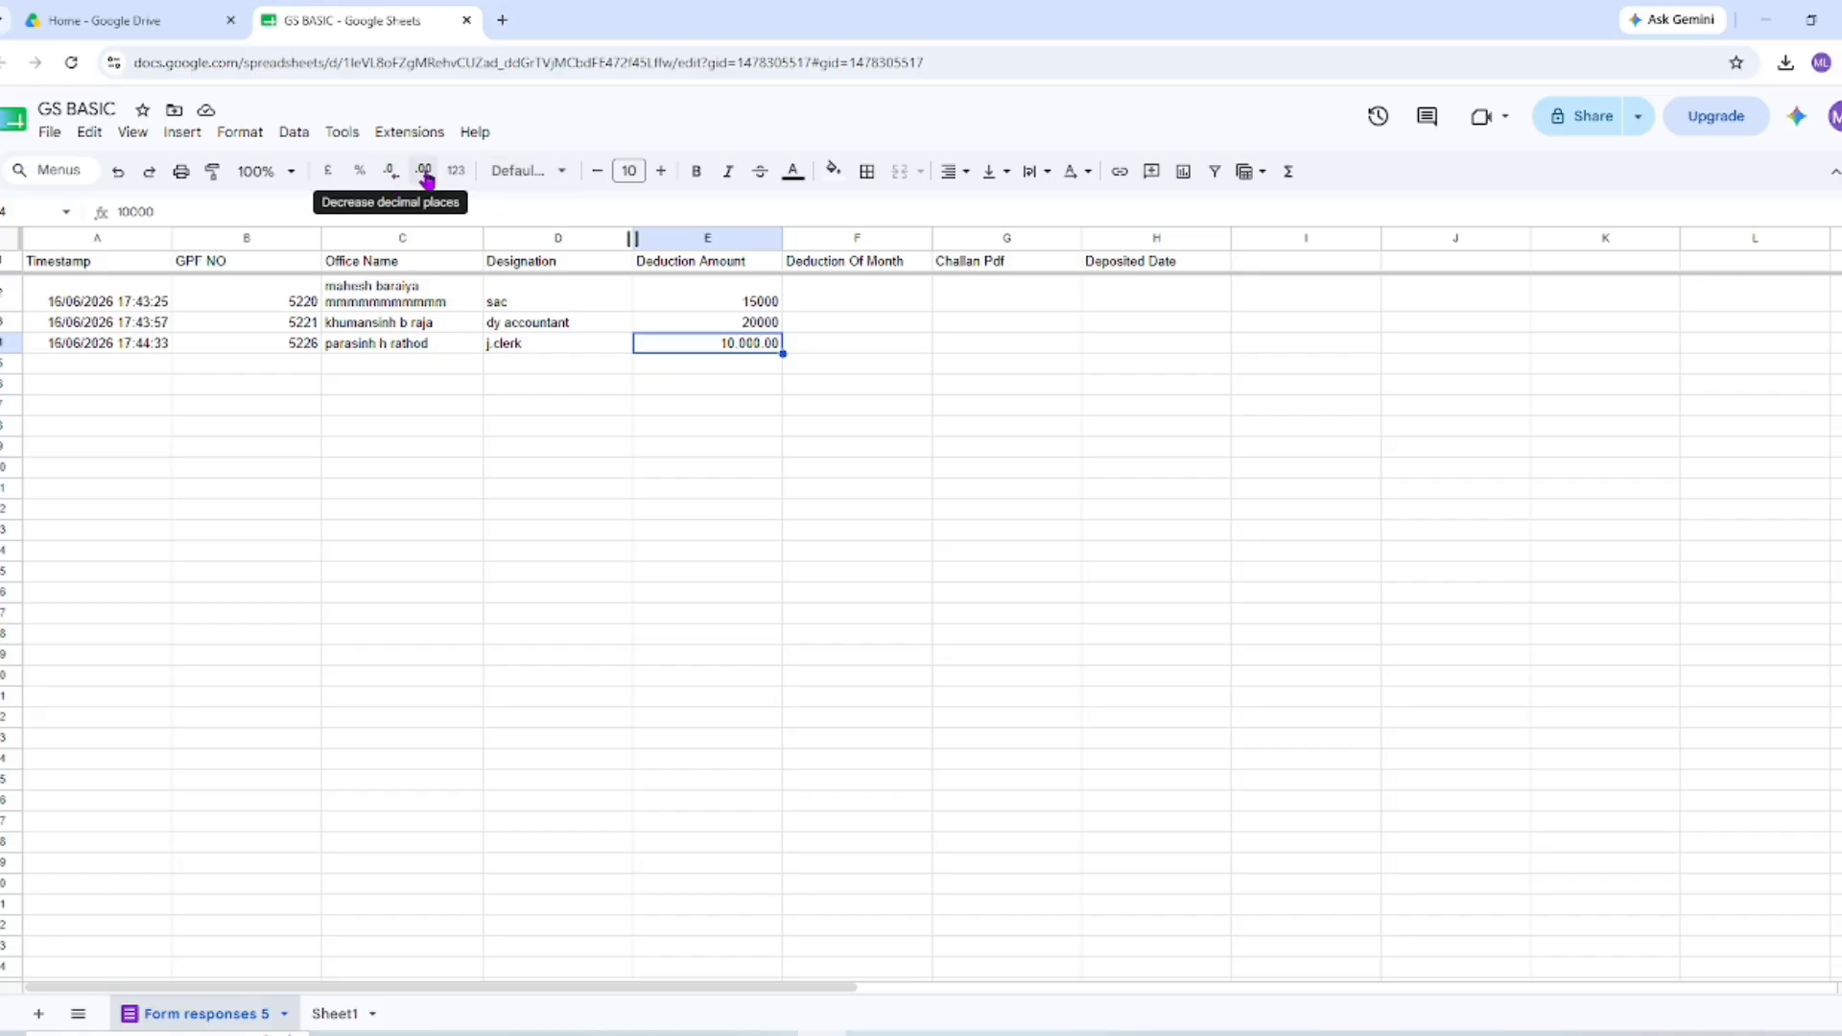
left_click(393, 179)
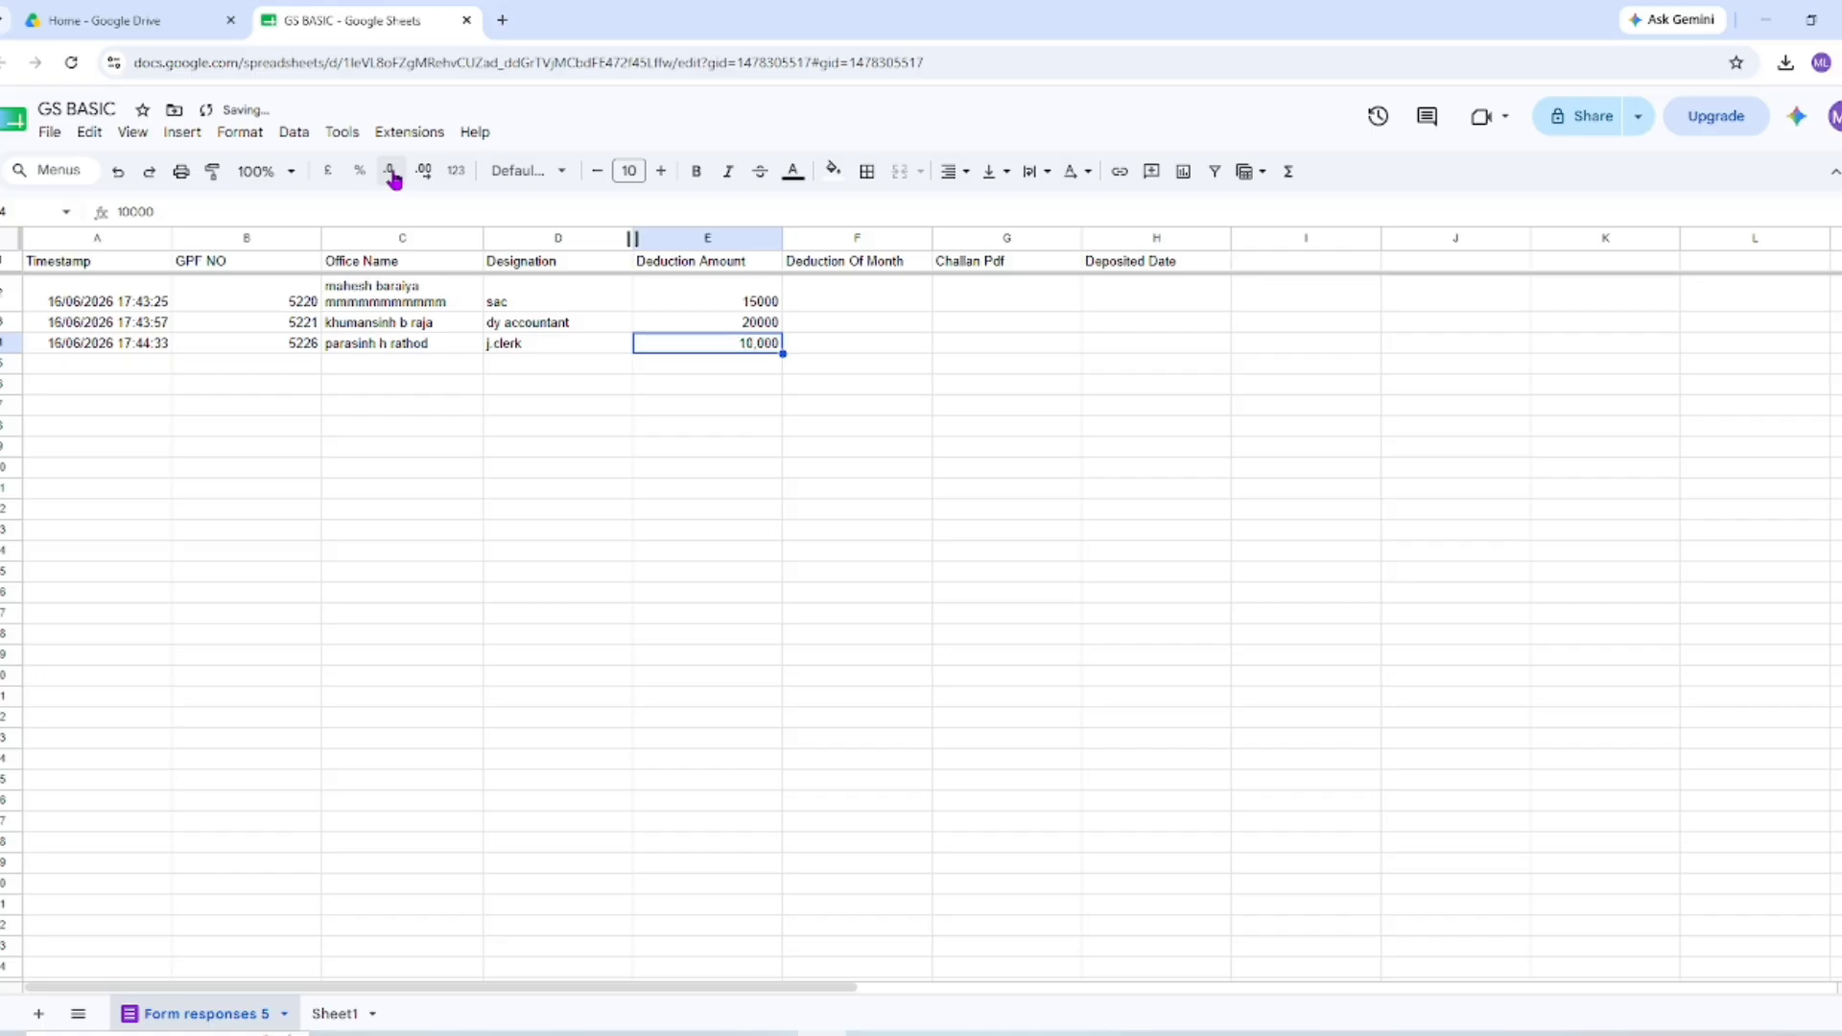
left_click(646, 407)
Copy the number format of cell E4 onto the deduction amounts in E2:E3 with Paint format
left_click(731, 345)
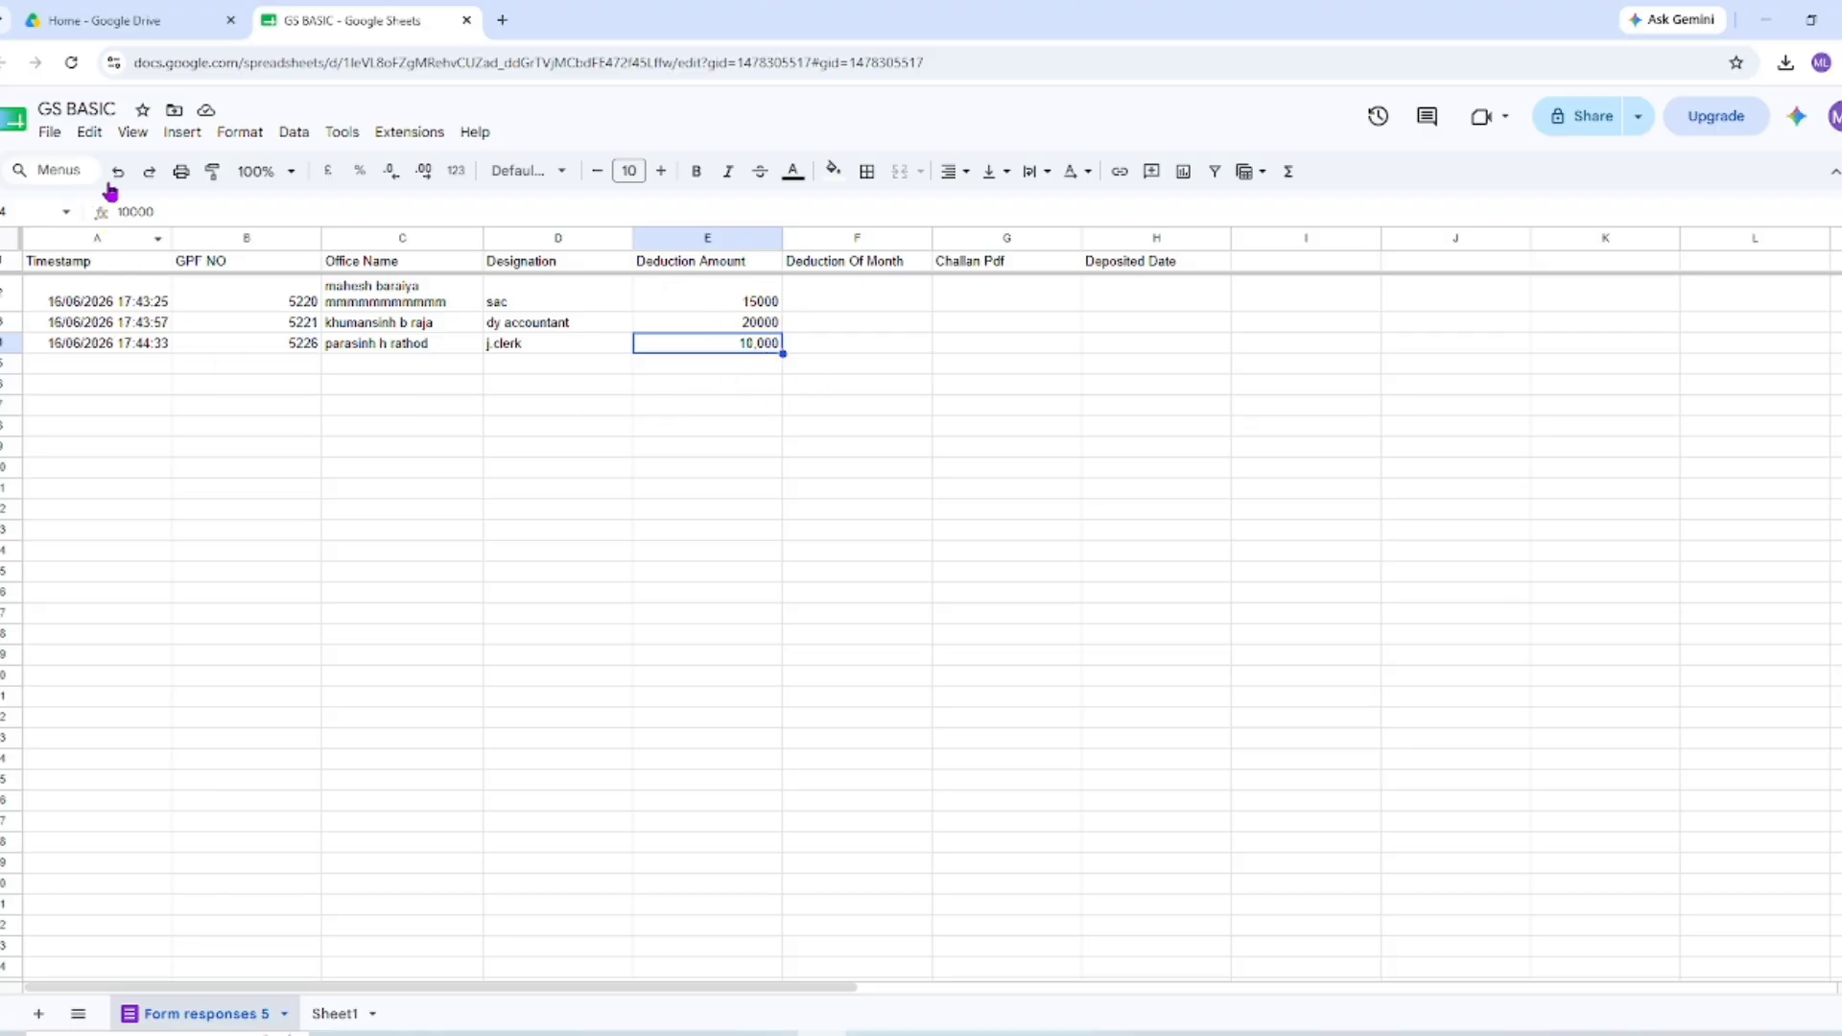
left_click(215, 173)
left_click_drag(745, 300, 740, 326)
left_click(738, 448)
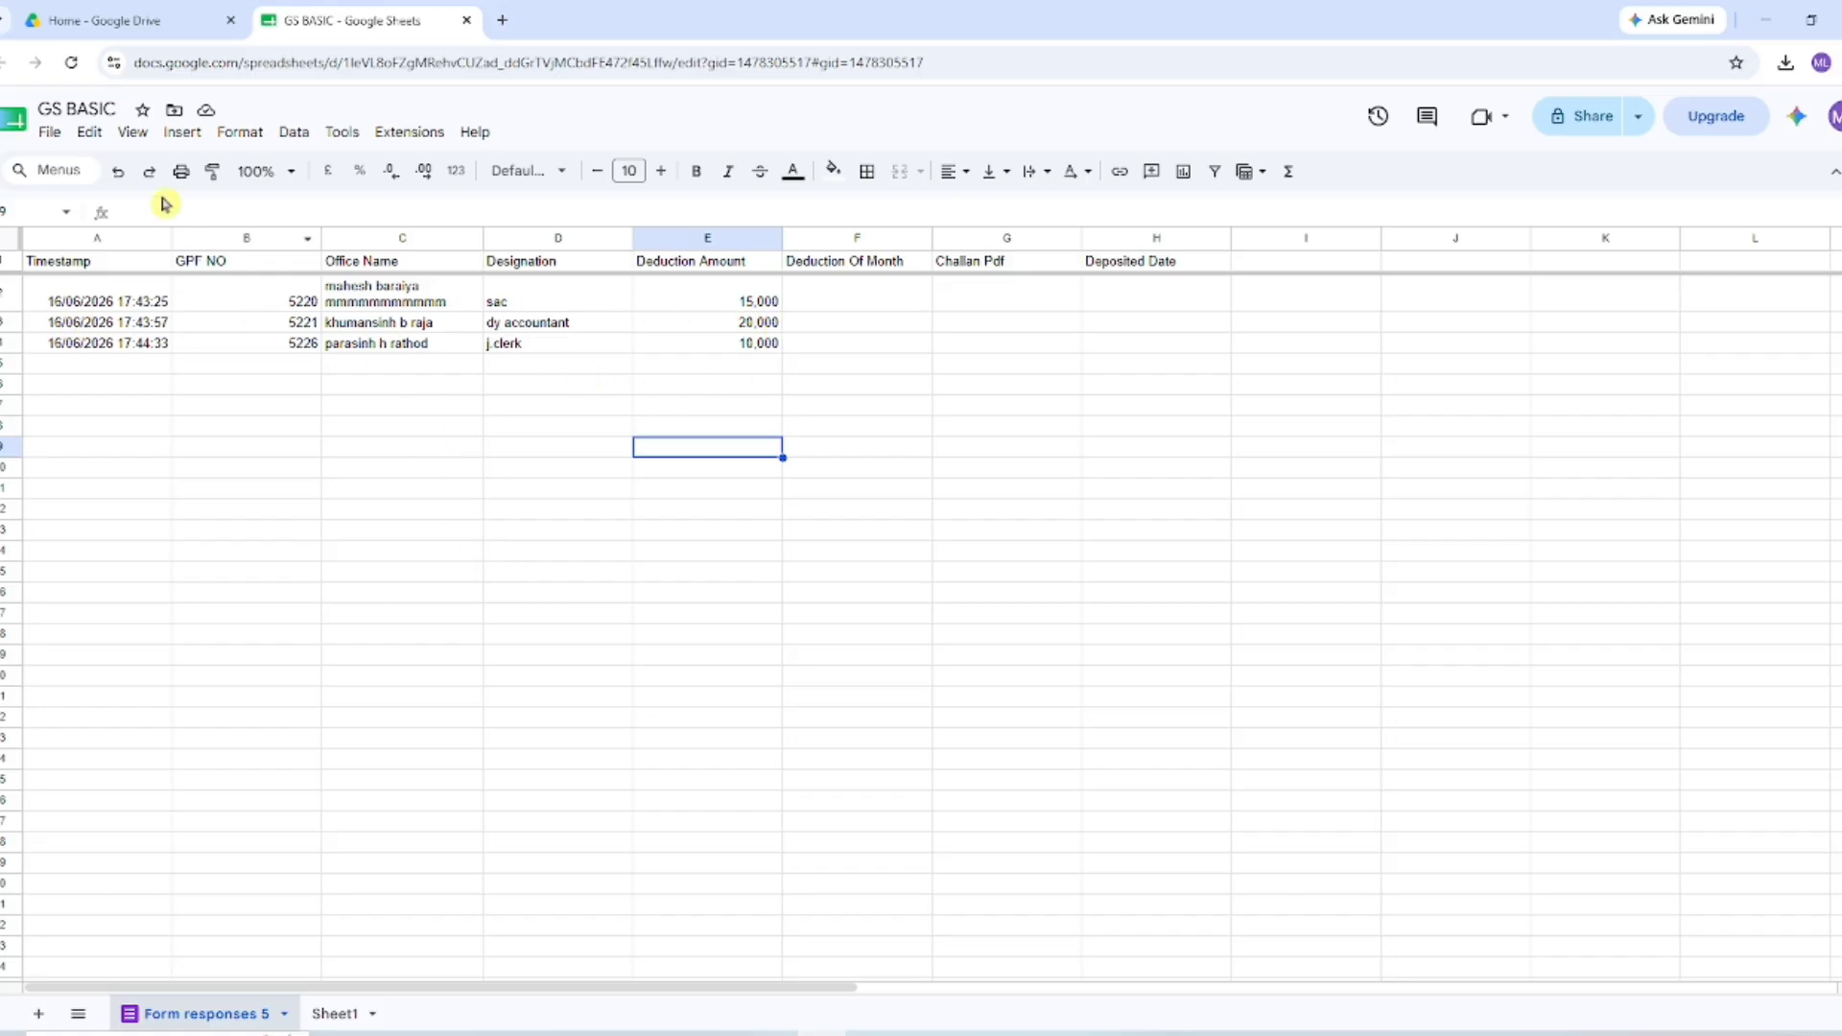
Examine the horizontal and vertical alignment options for cells
left_click(211, 175)
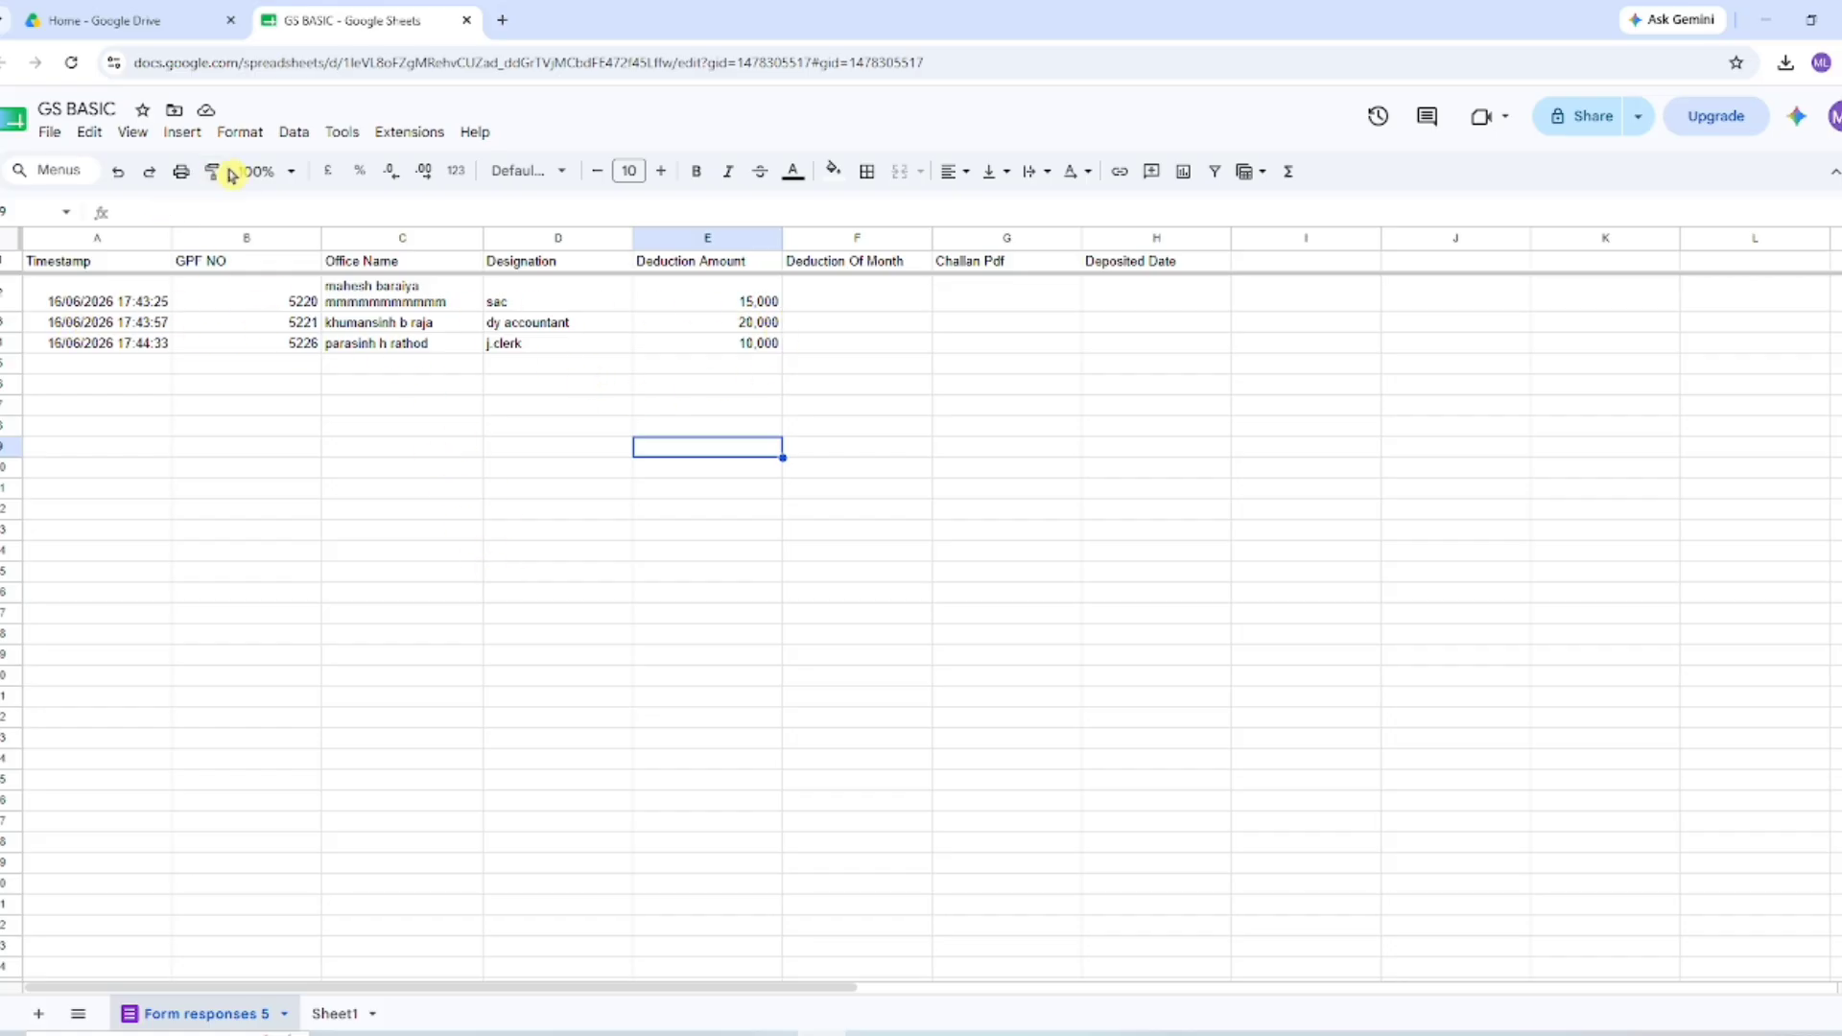
left_click(245, 133)
mouse_move(288, 278)
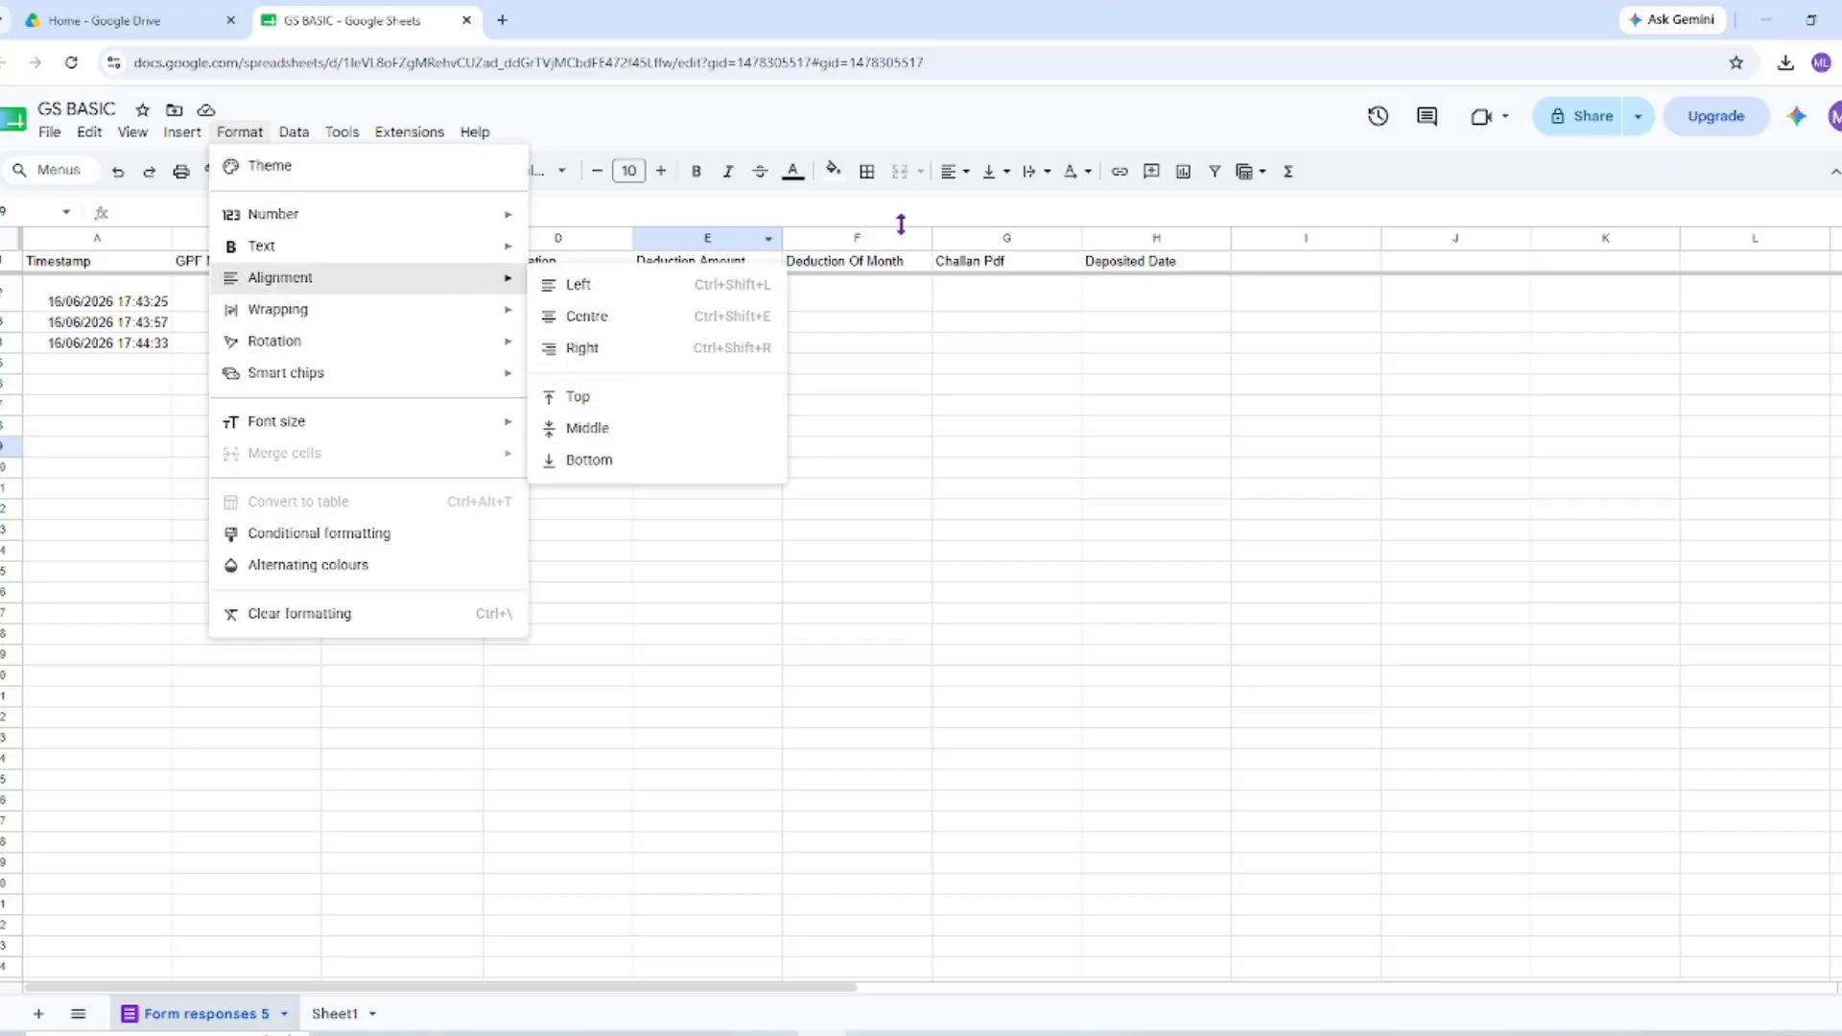
left_click(969, 174)
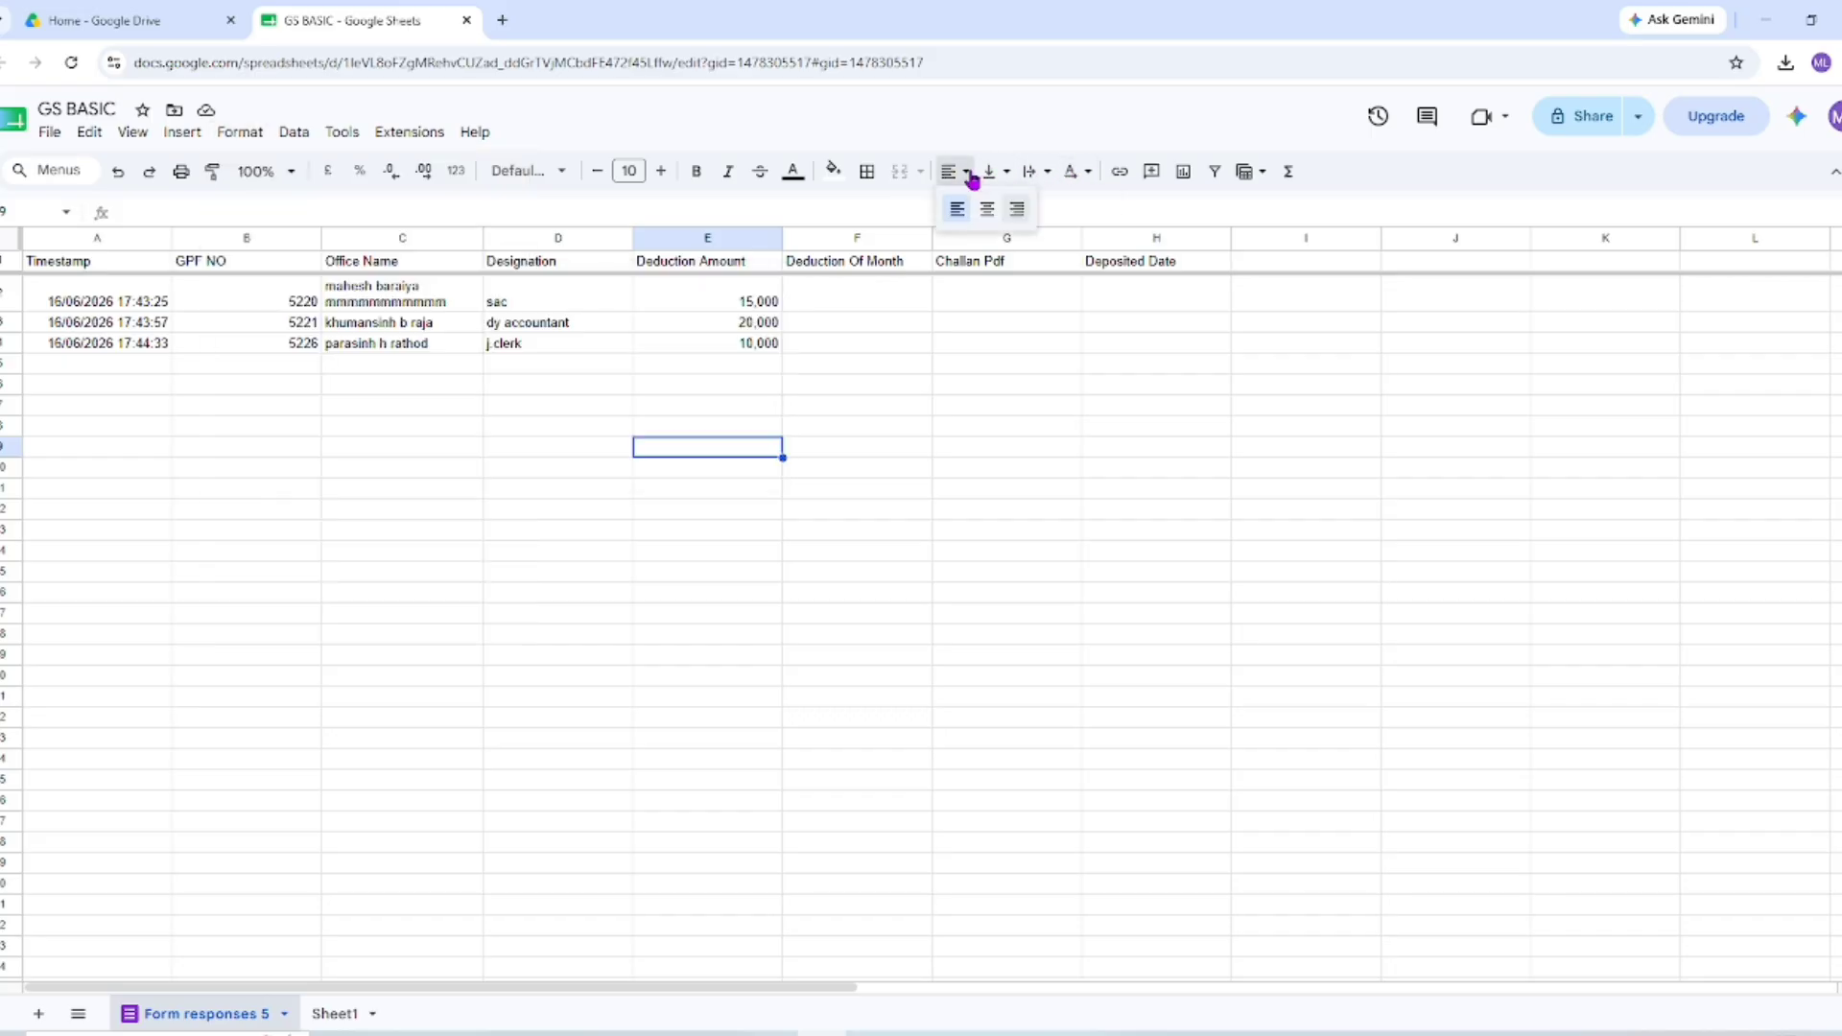
left_click(1004, 173)
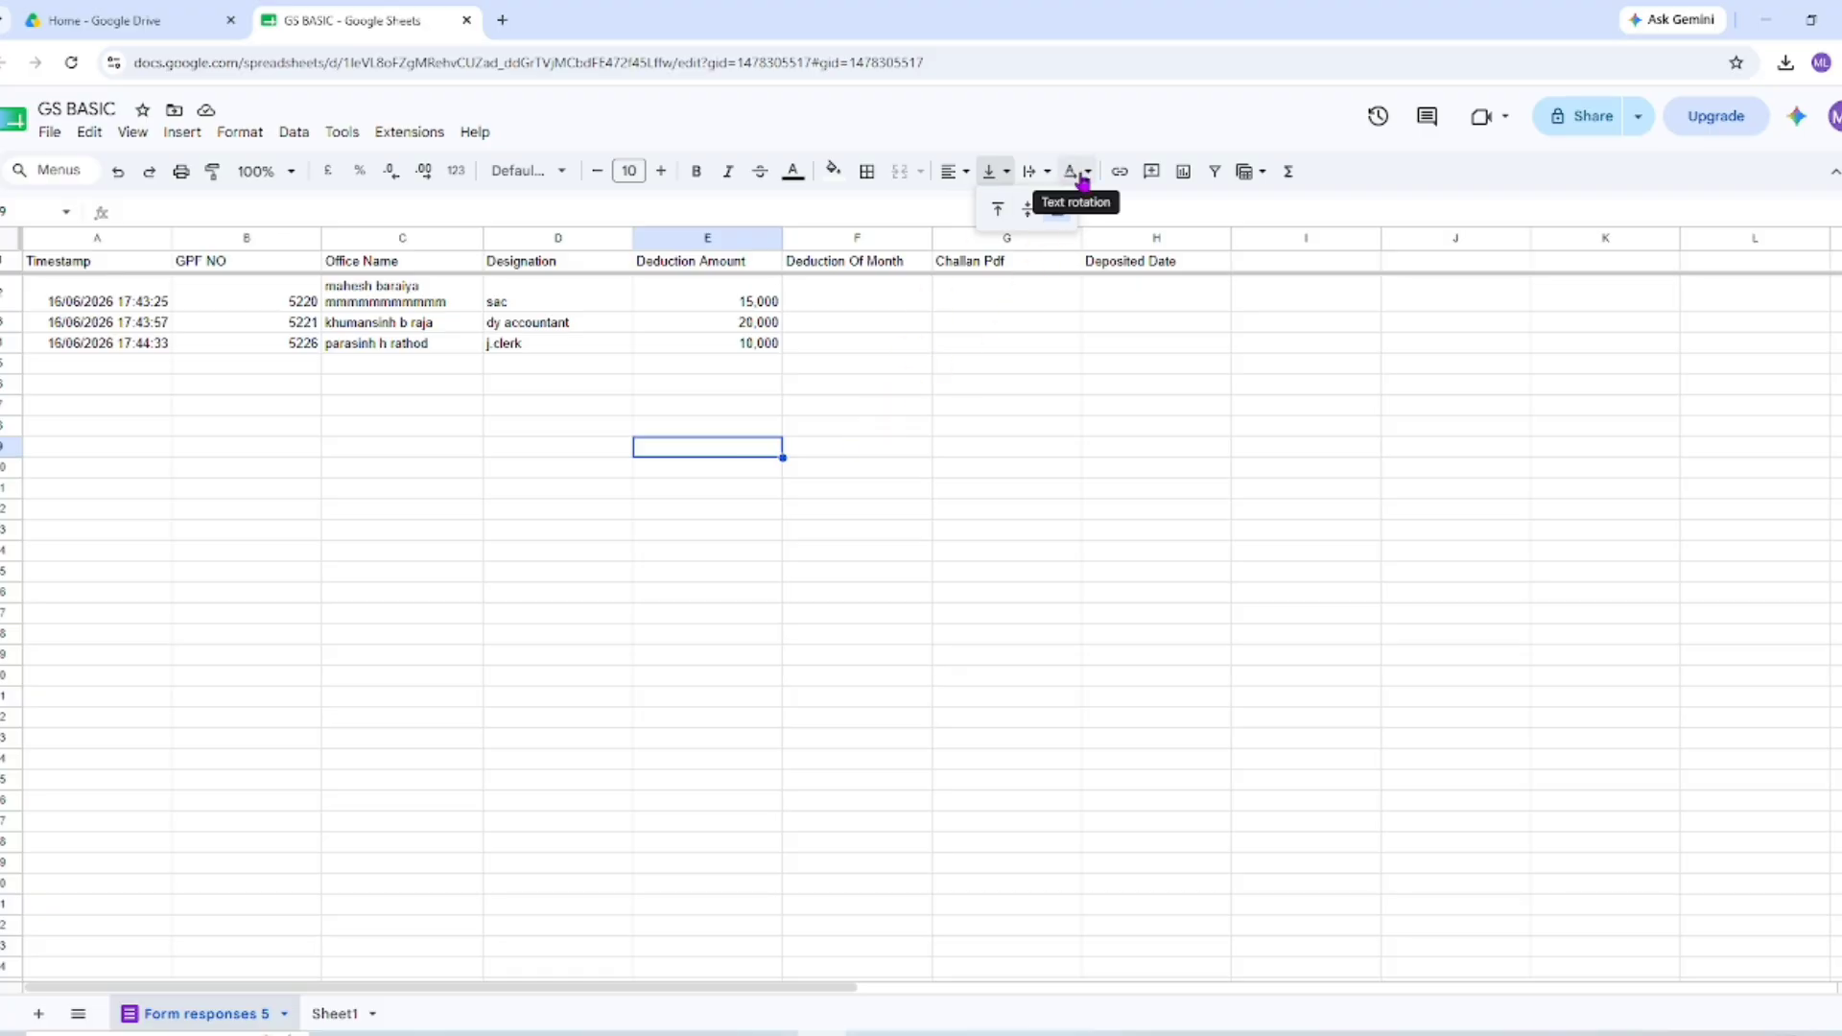
Open the conditional format rules and compare the Colour scale settings with the Single colour settings
left_click(240, 133)
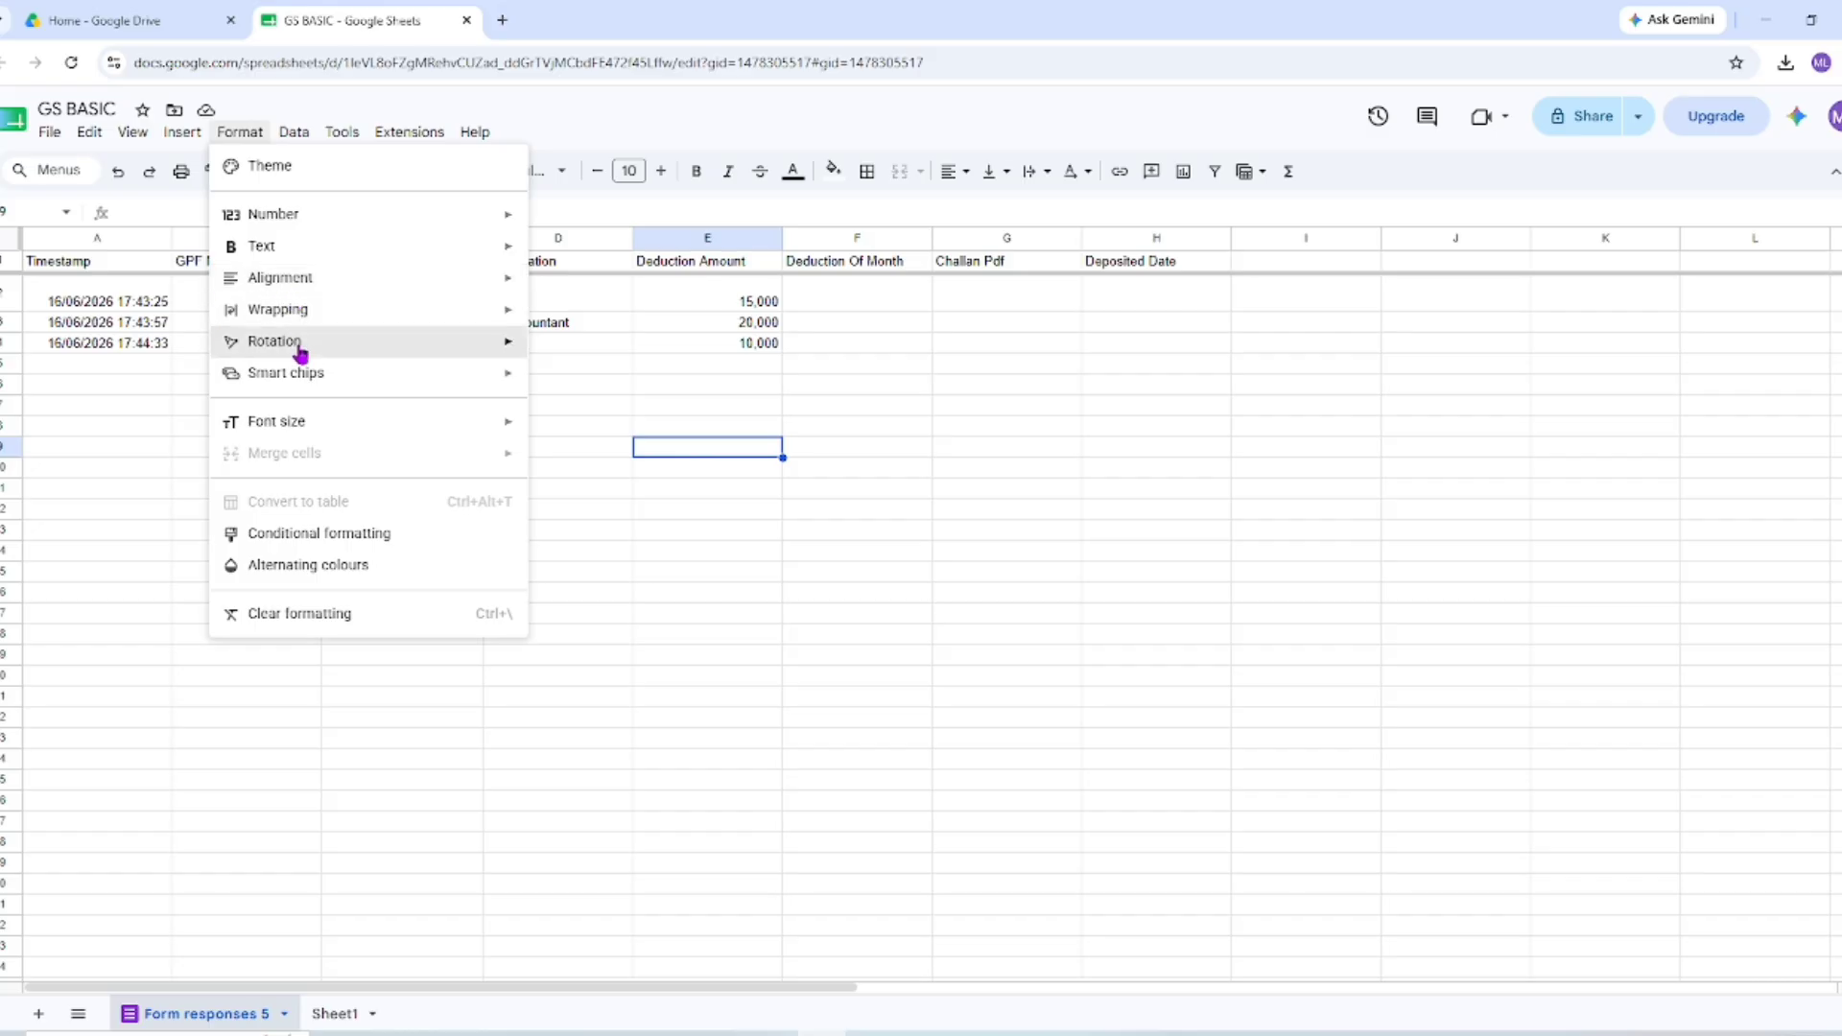
left_click(321, 540)
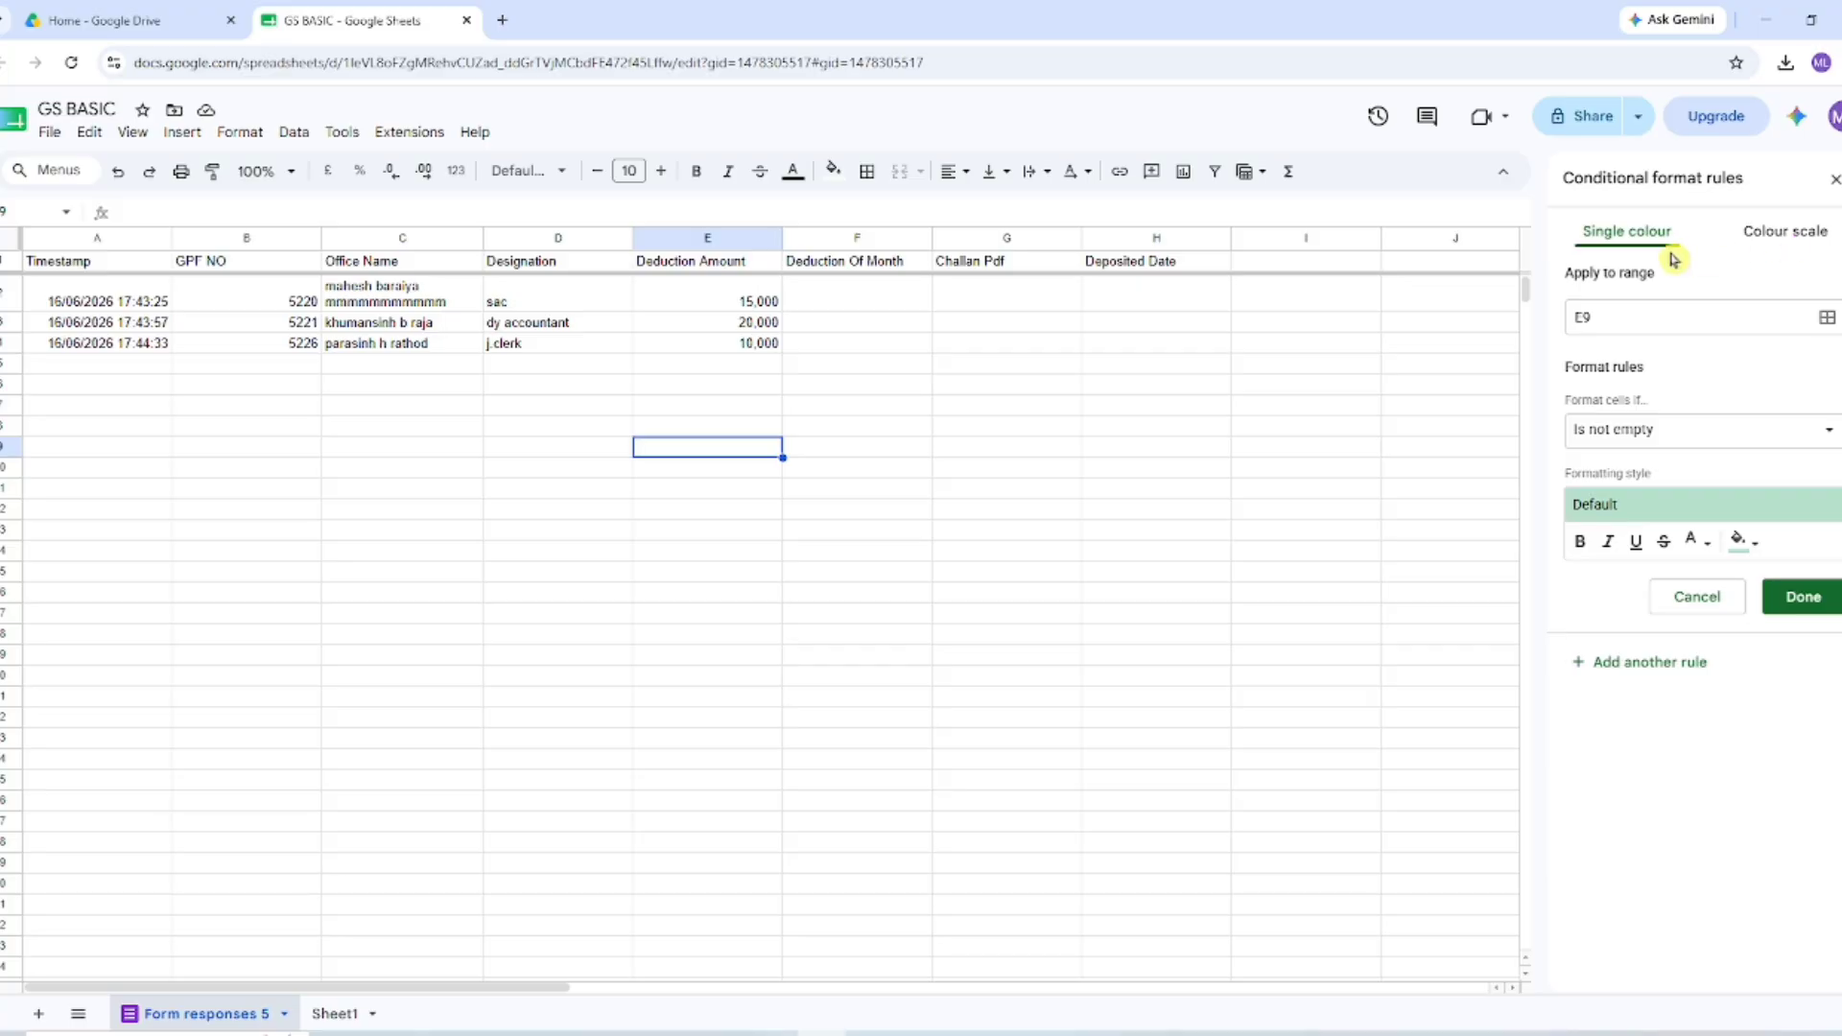
left_click(1808, 238)
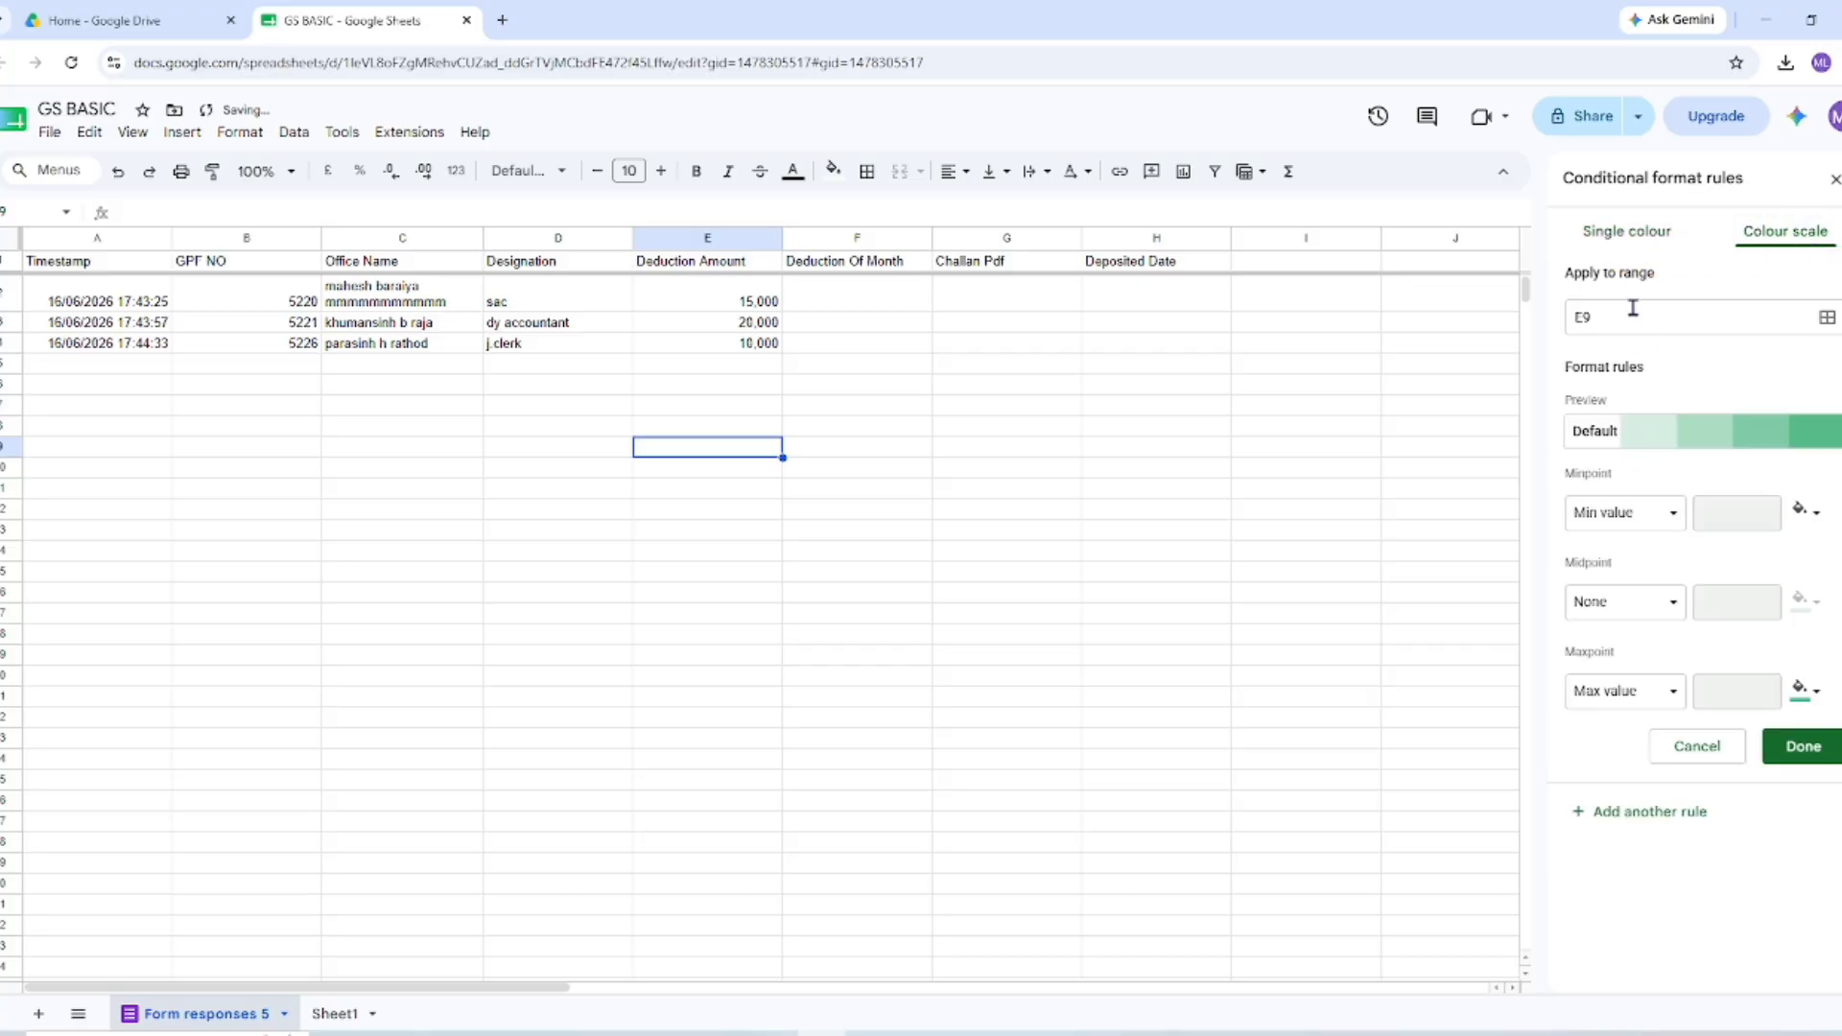
left_click(1630, 234)
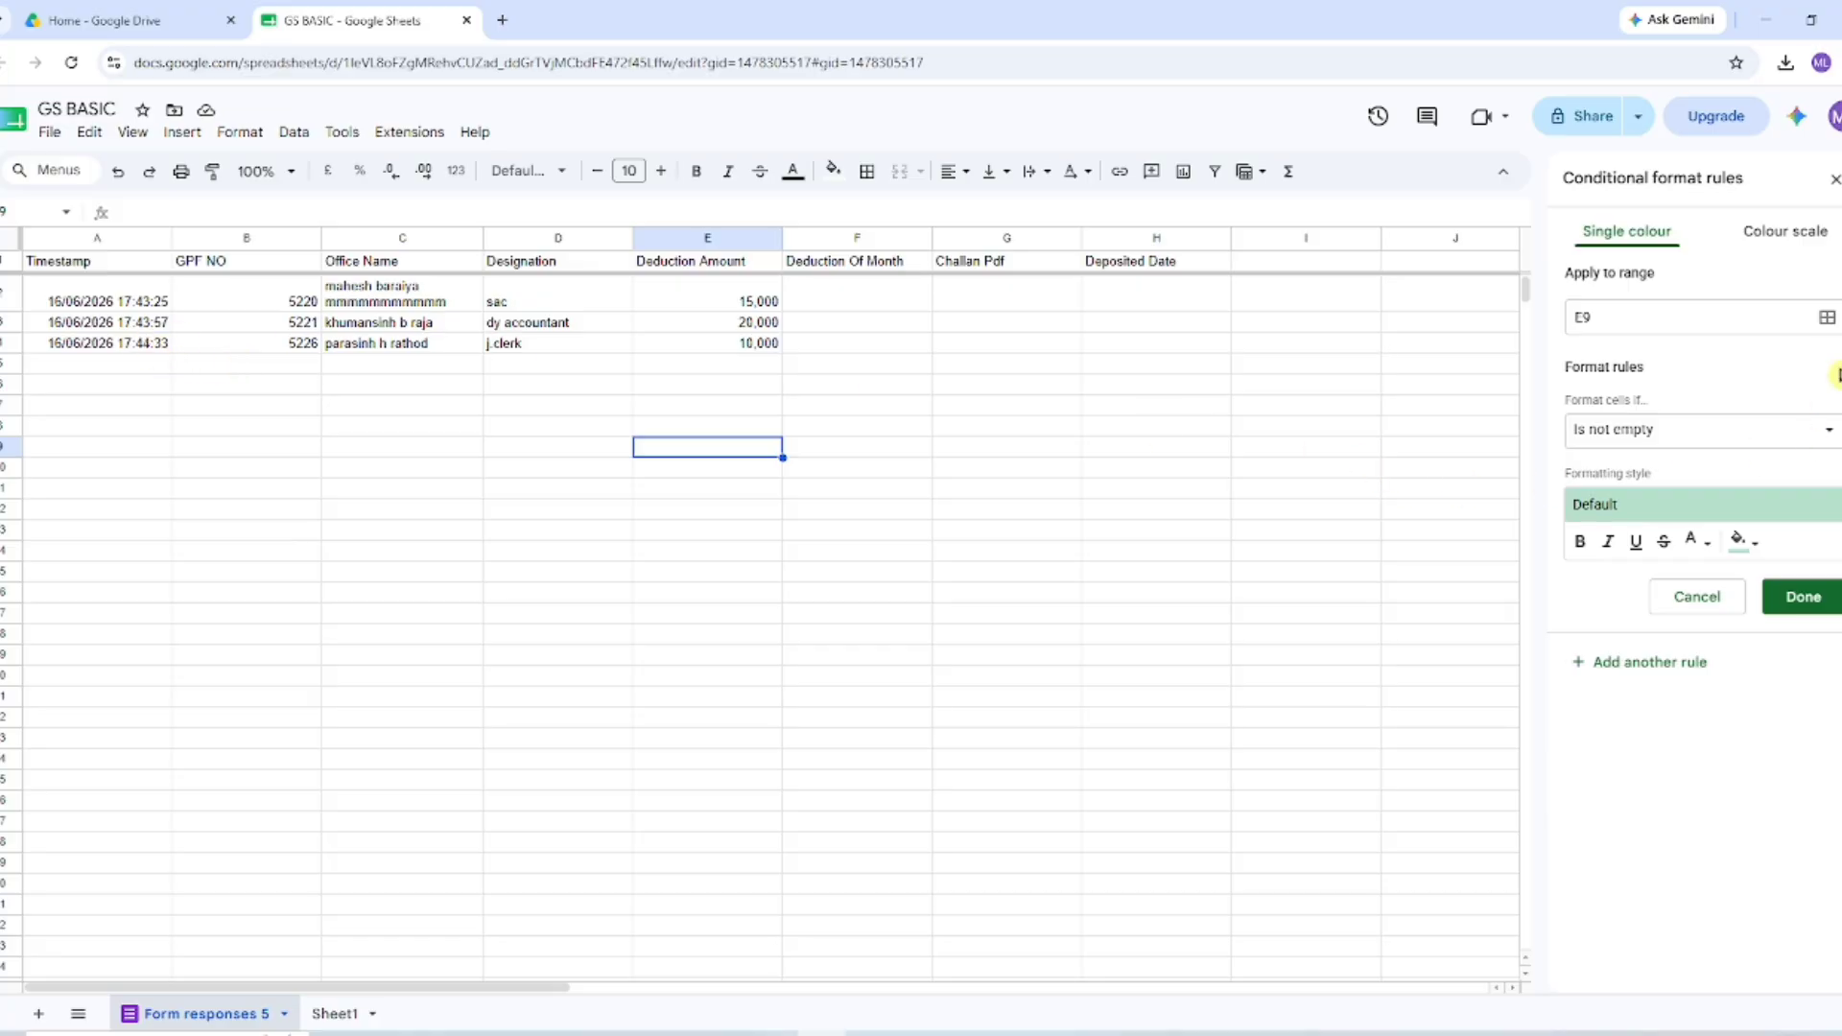
Set the range of the single-colour "Is not empty" conditional format rule to A2:E4
left_click(1827, 317)
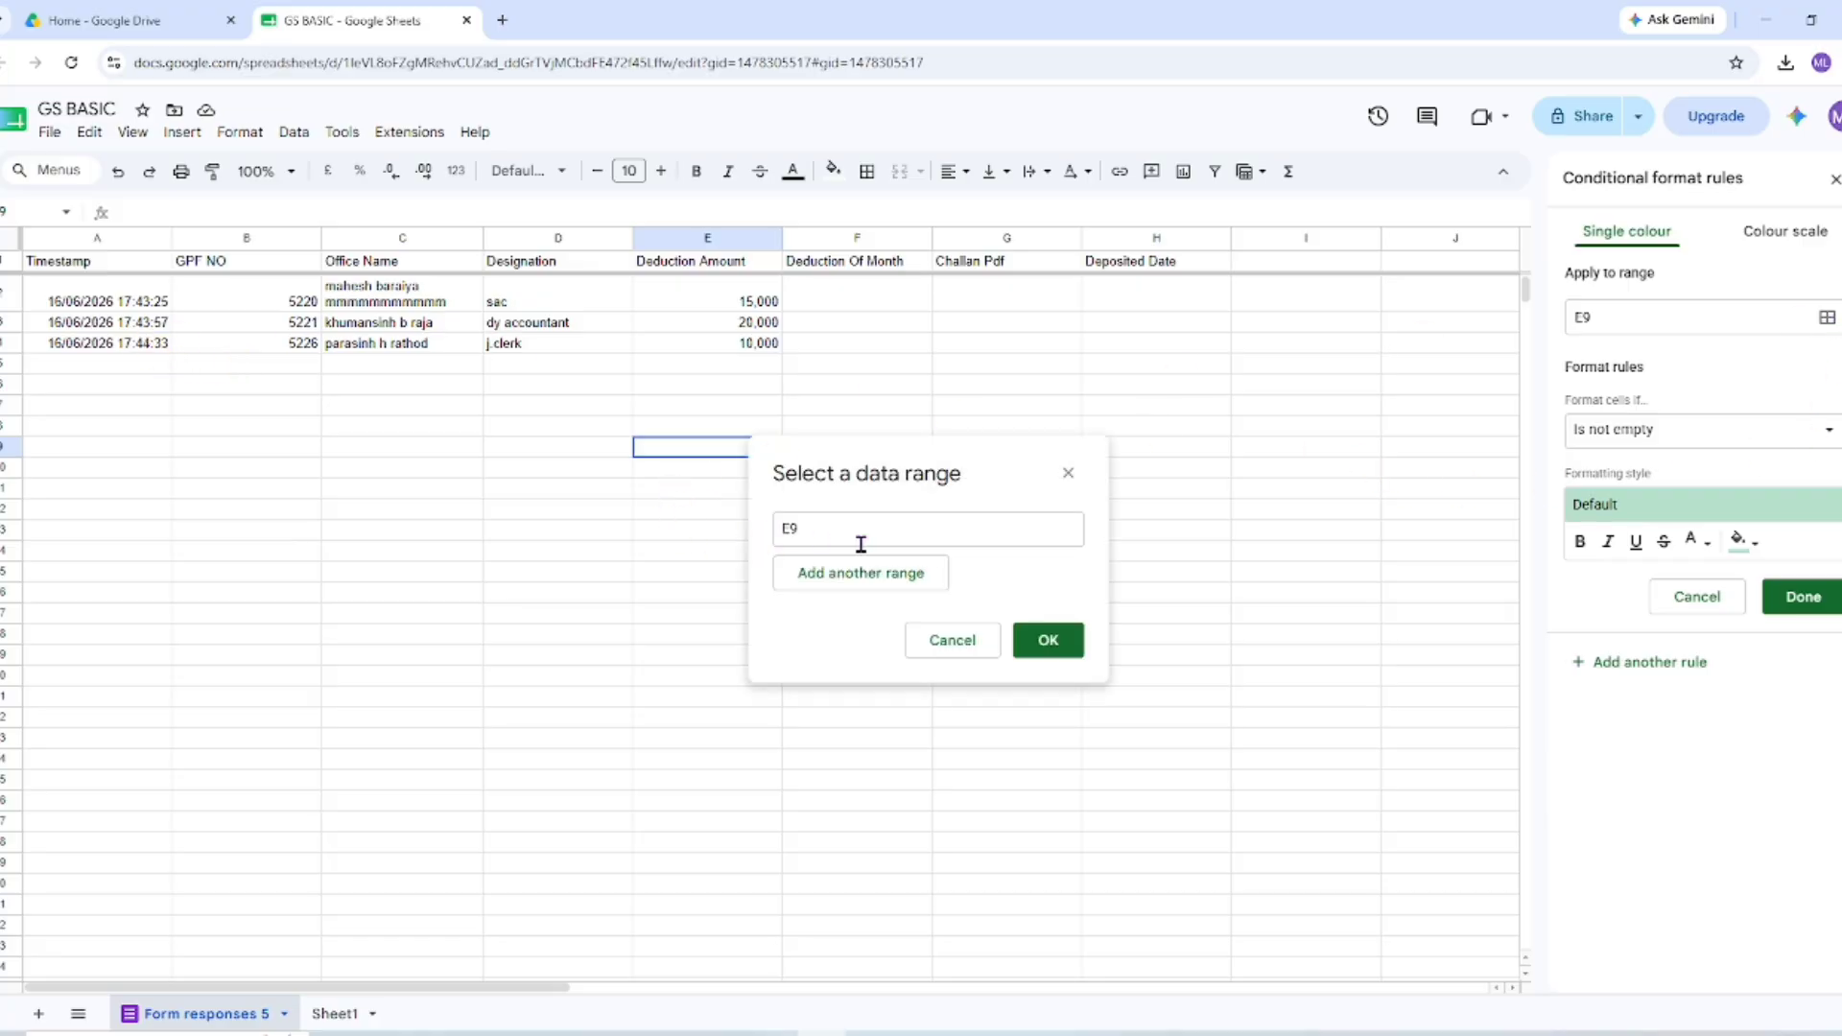
left_click(831, 530)
left_click_drag(82, 300, 758, 343)
left_click(1028, 643)
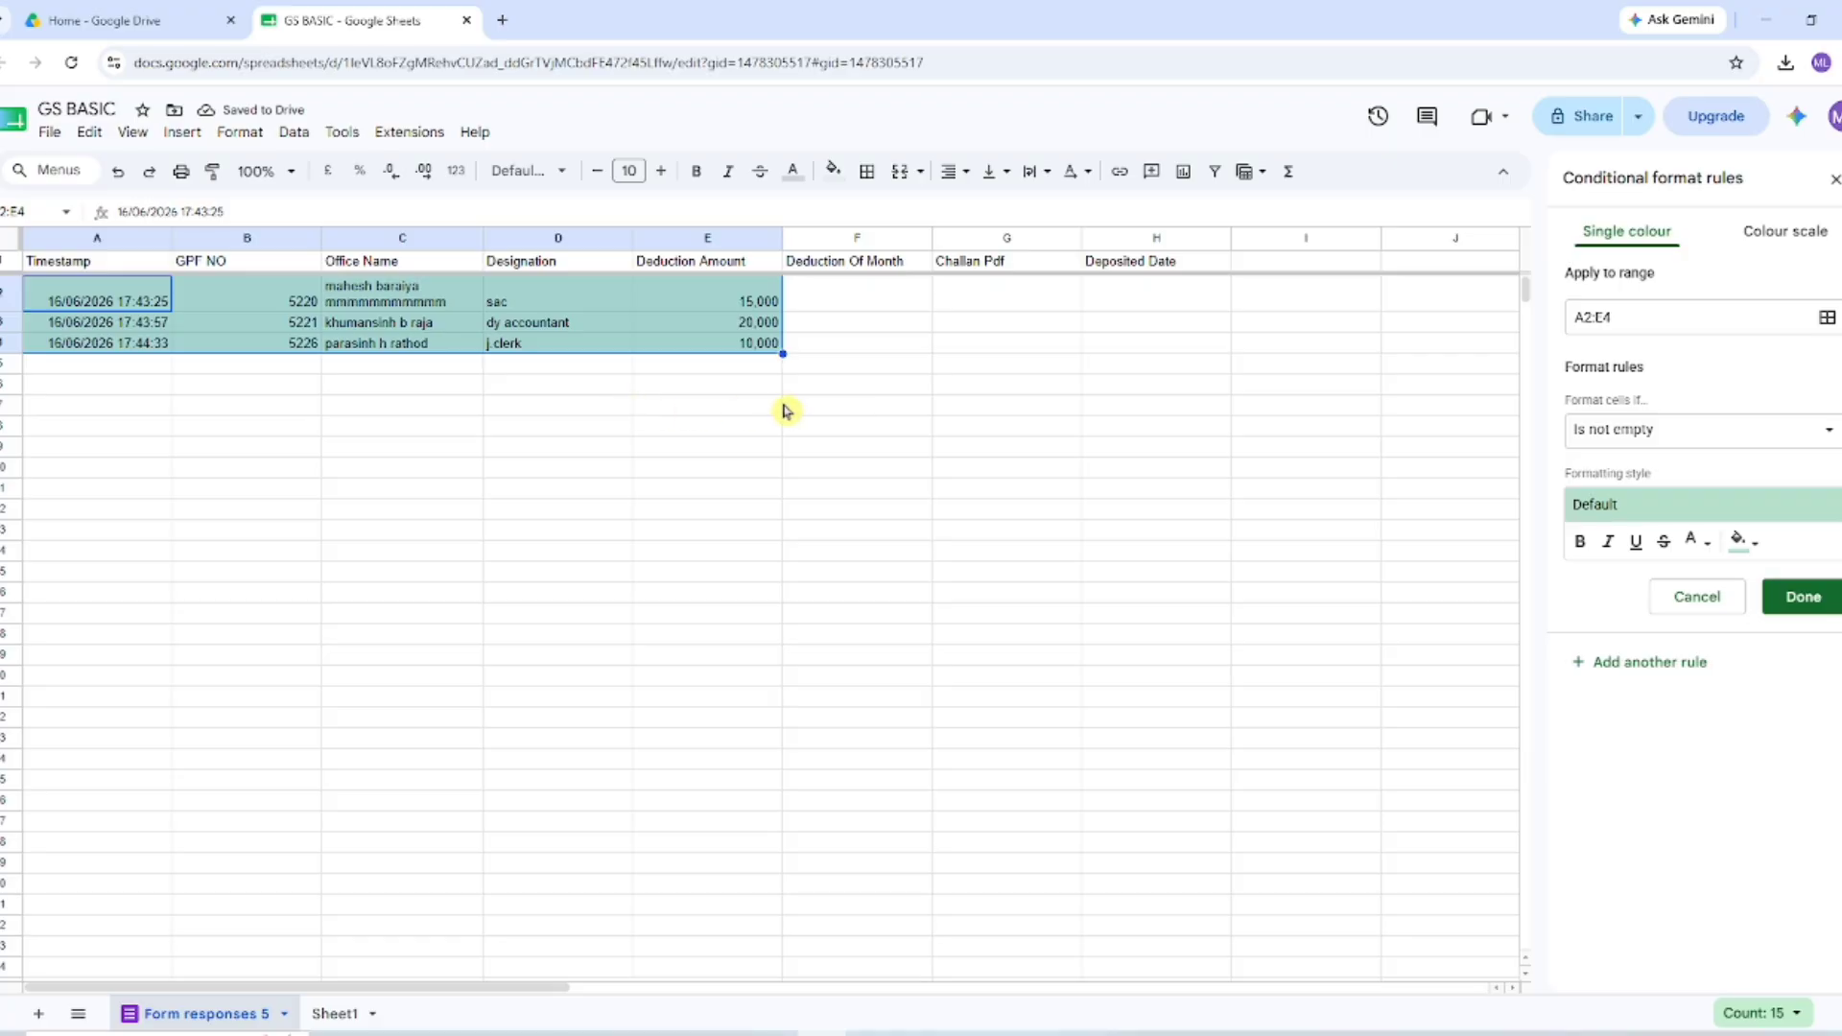
Try to extend the rule to A2:H4 by filling the response data across to column H, and undo the fill
left_click(1635, 319)
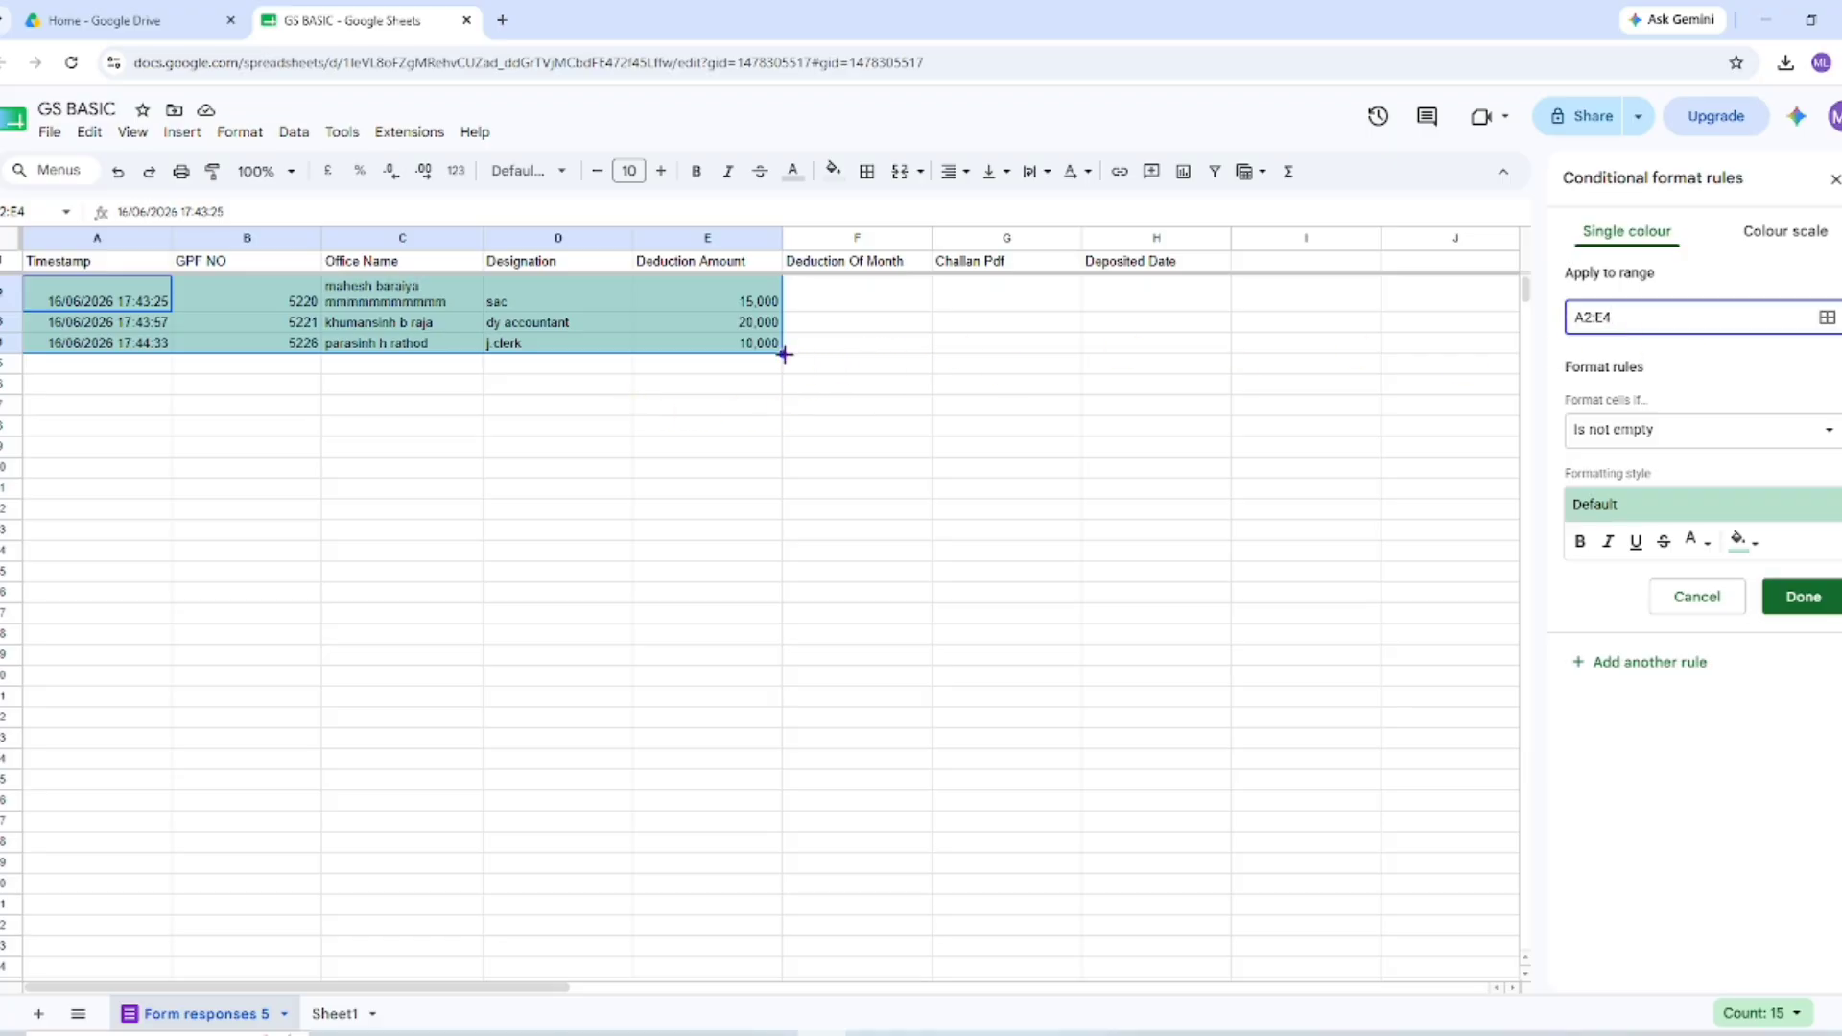
left_click_drag(785, 355, 1177, 364)
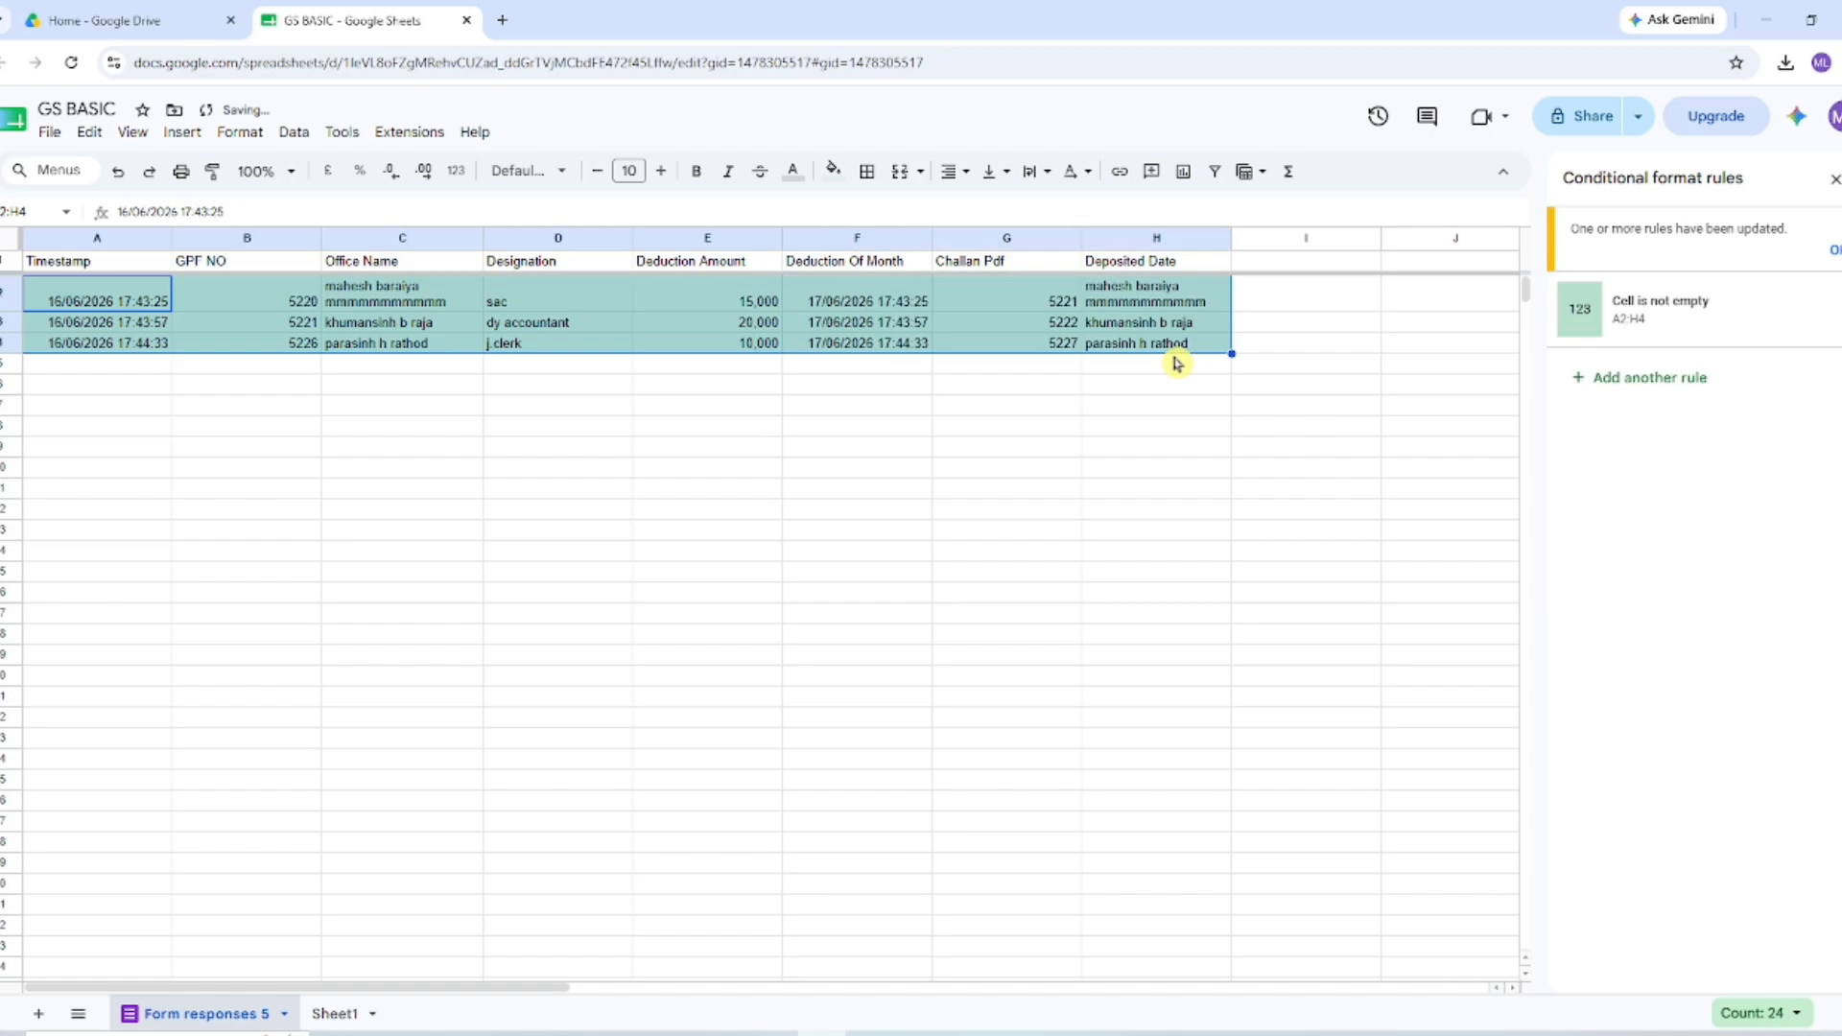
key("ctrl+z")
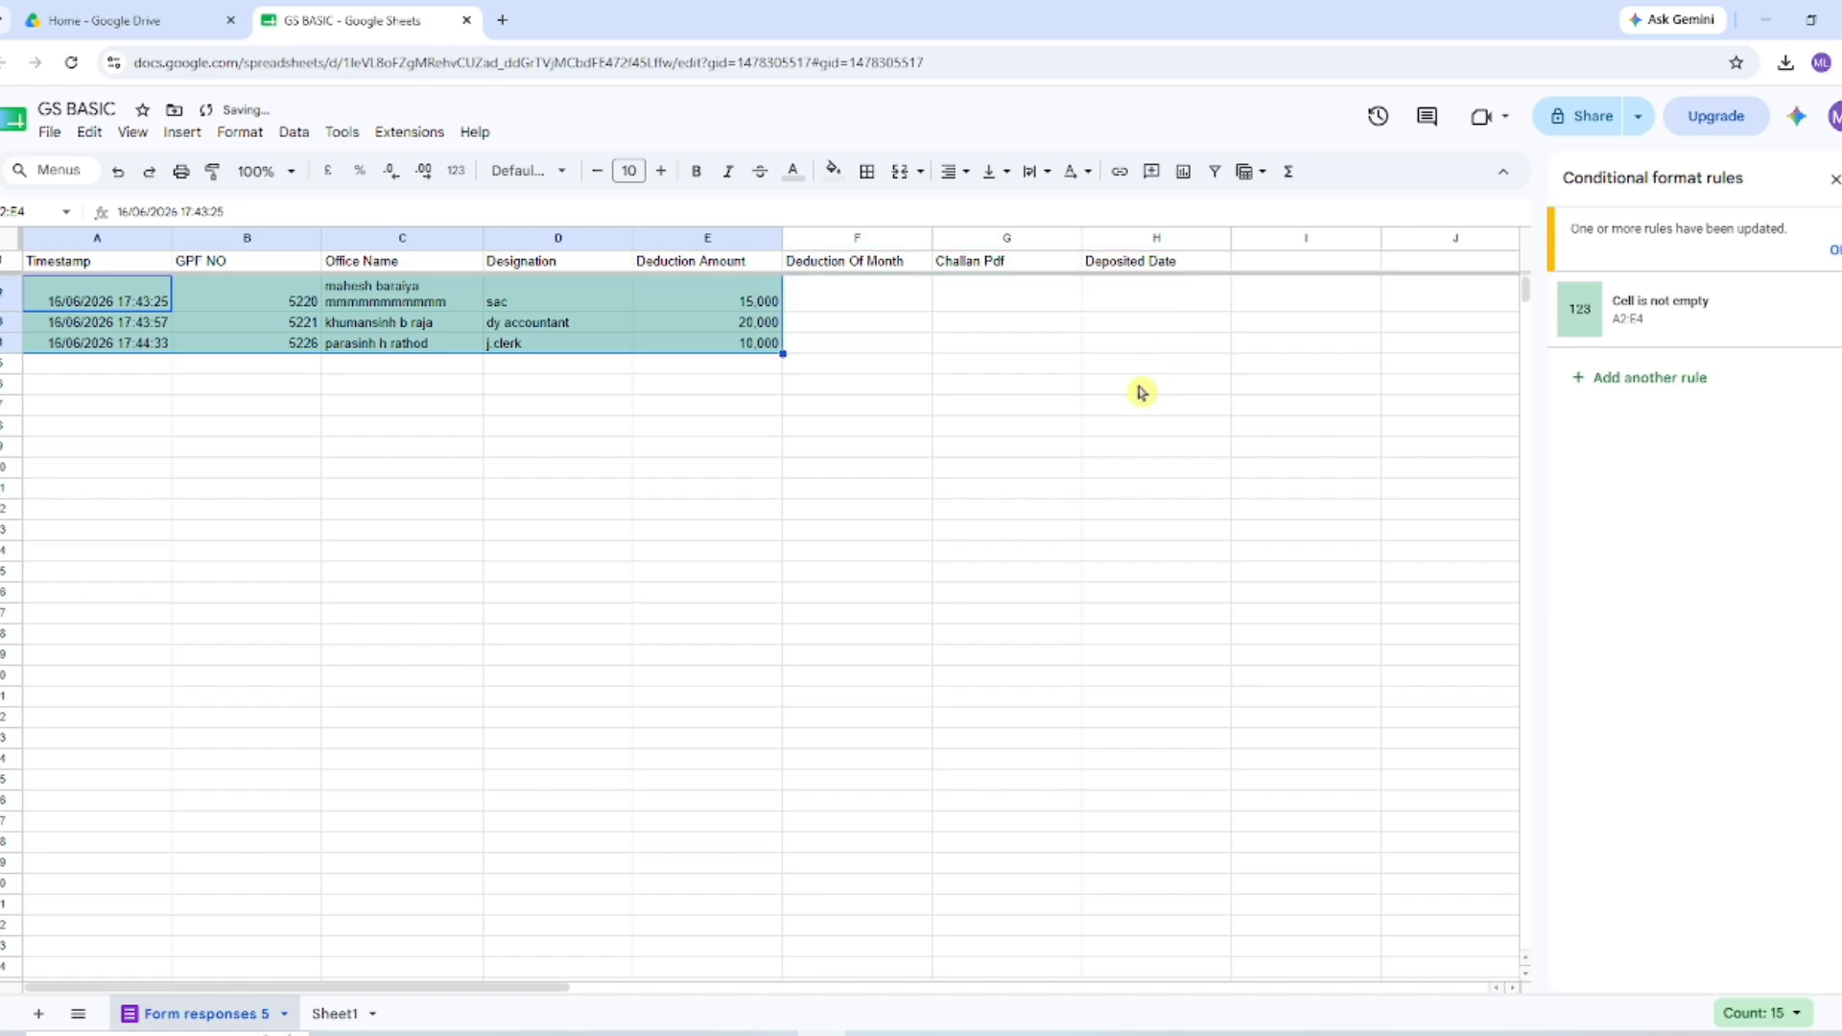
Delete the "Cell is not empty" conditional format rule from A2:E4
left_click(1834, 250)
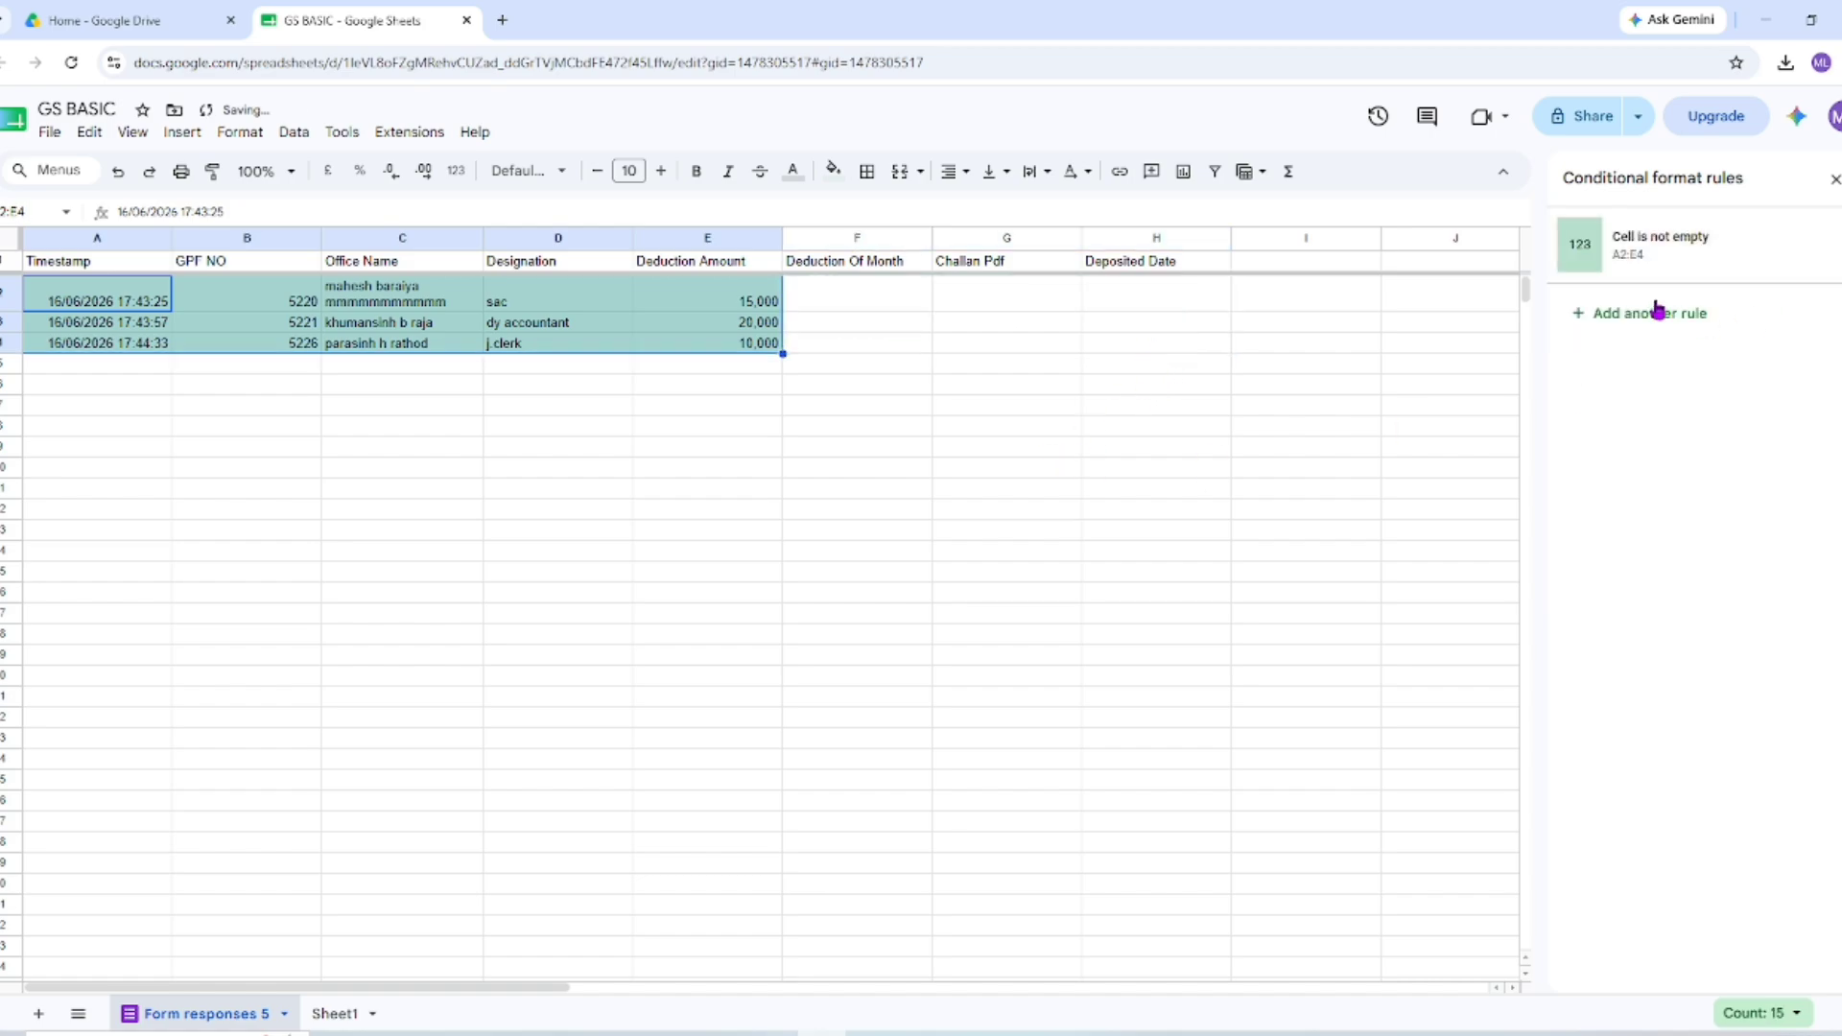
left_click(1810, 255)
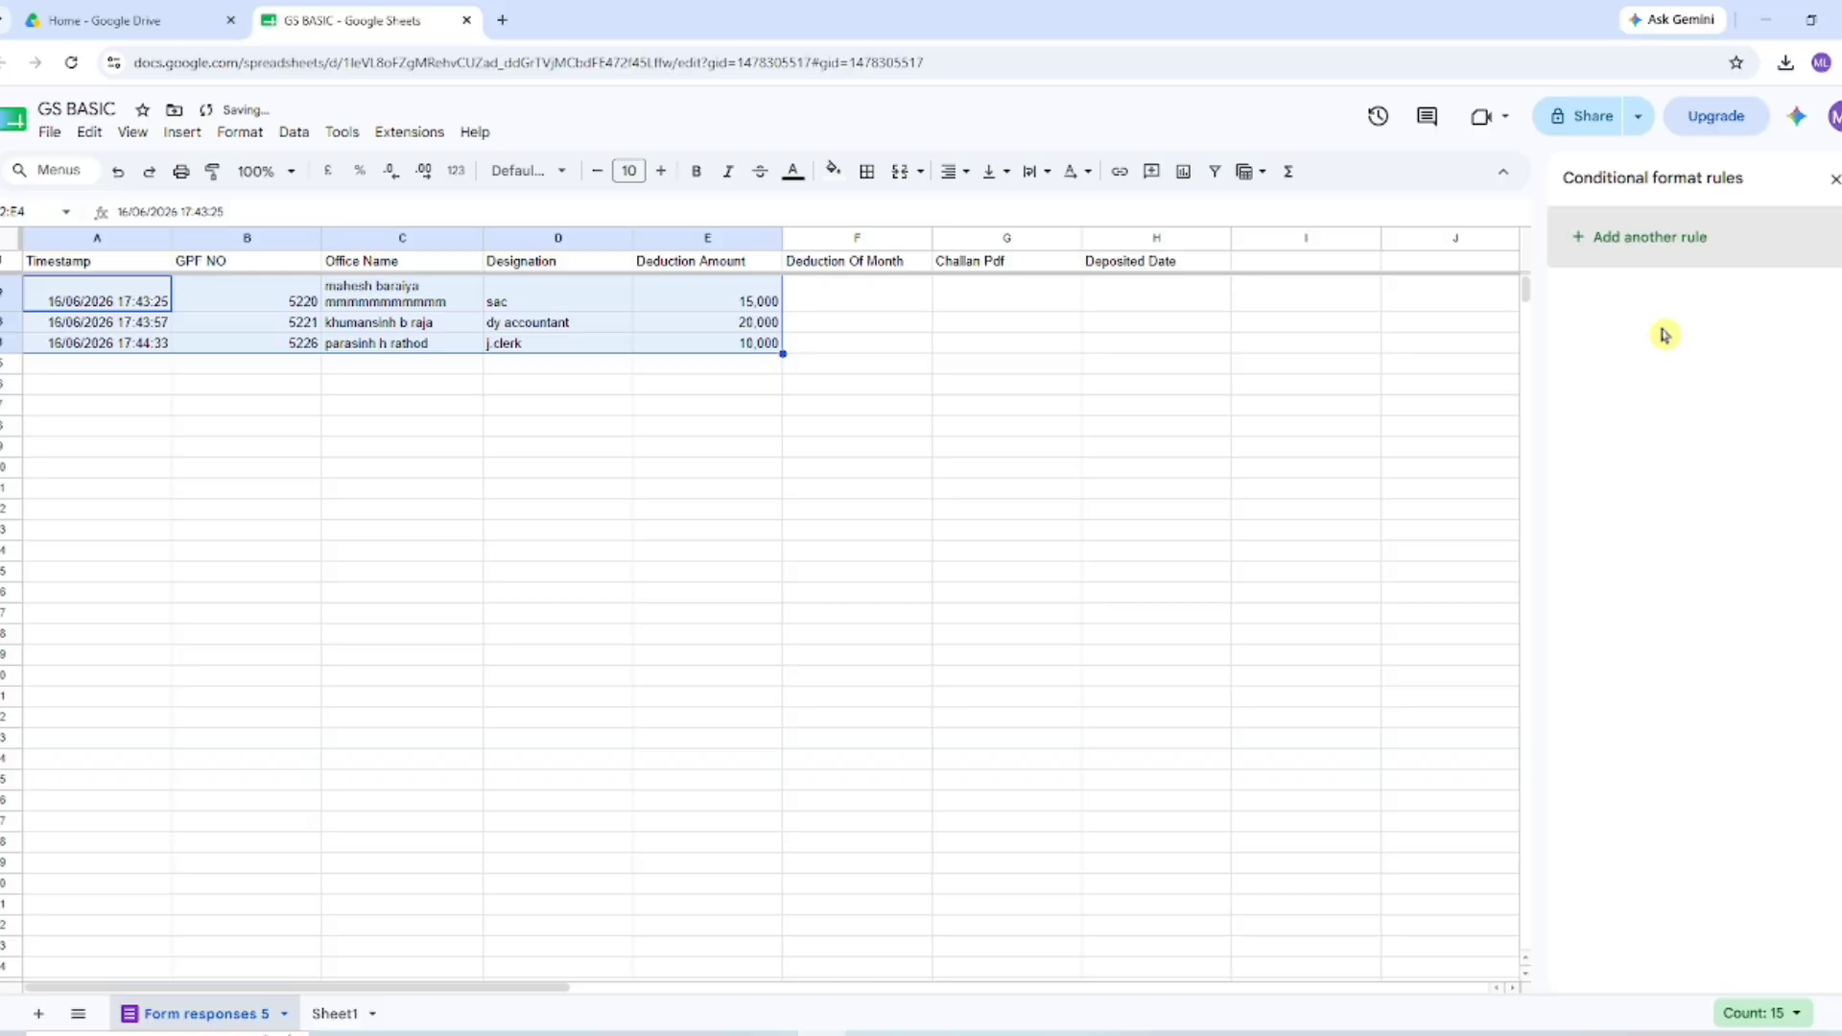
Add a single-colour conditional format rule for range A2:H4 with the "Is not empty" condition
left_click(1673, 244)
left_click(1654, 317)
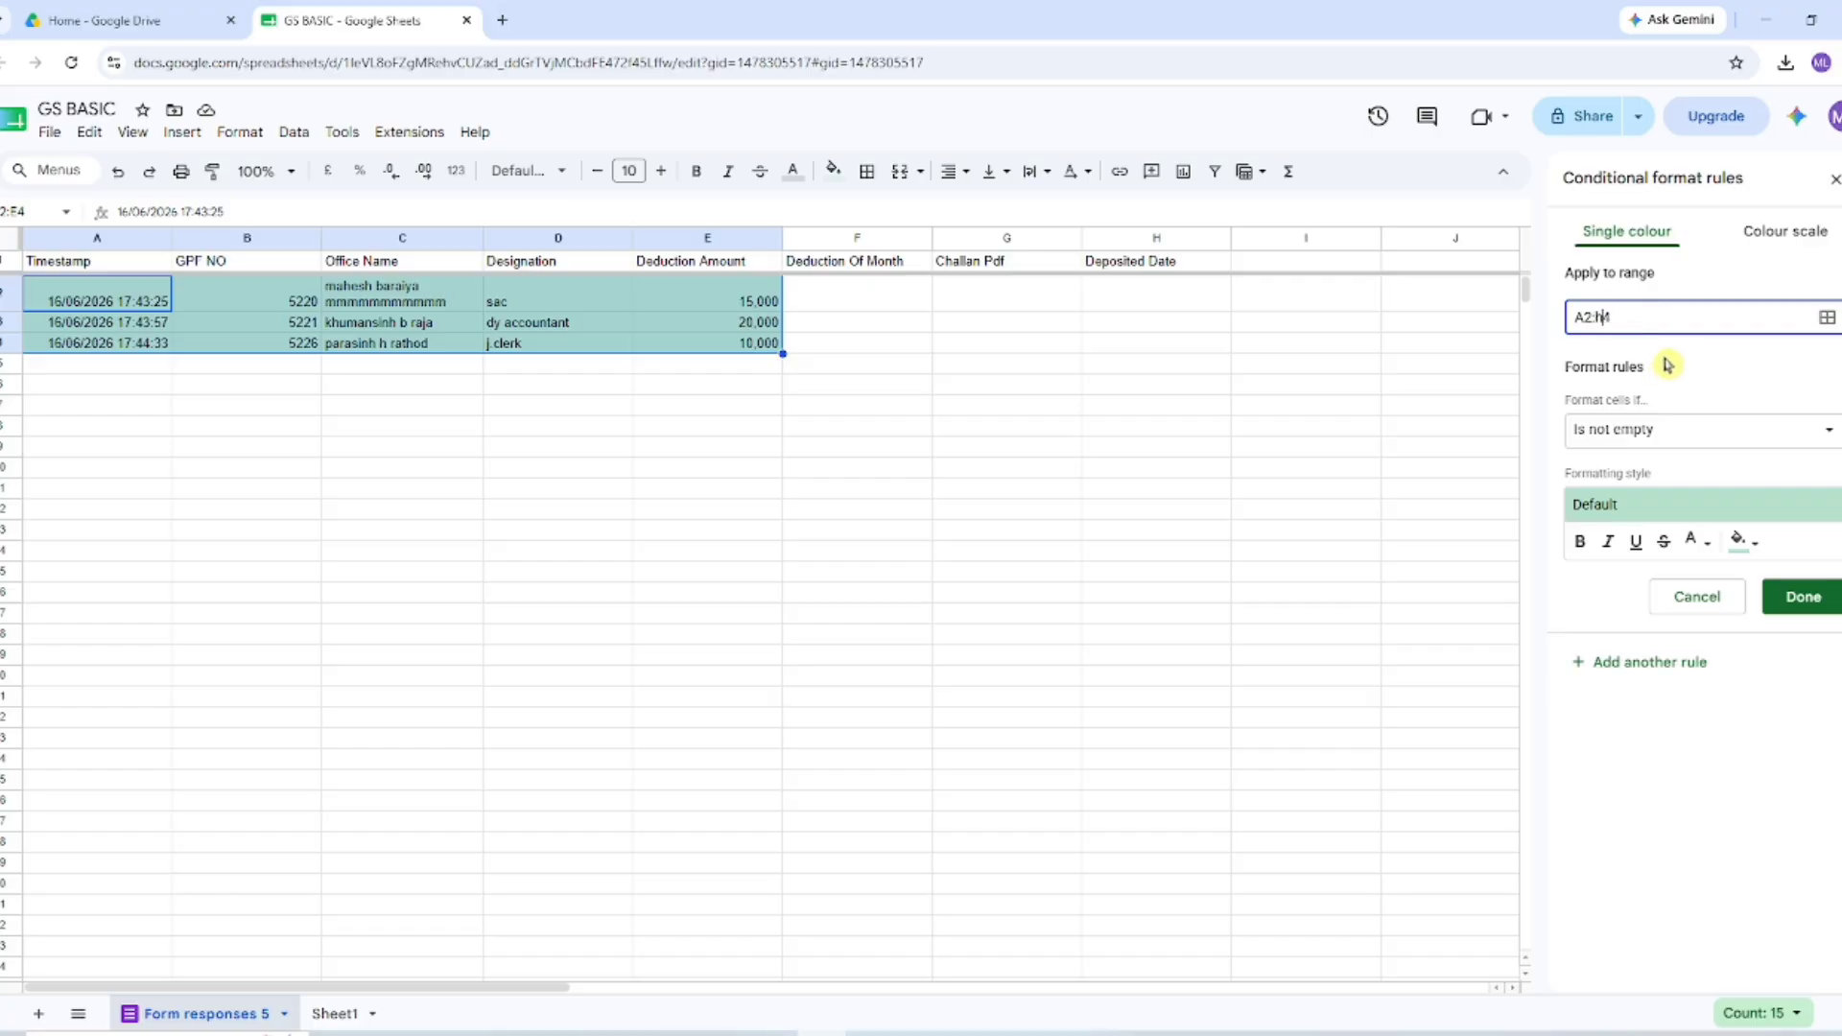
left_click(1695, 434)
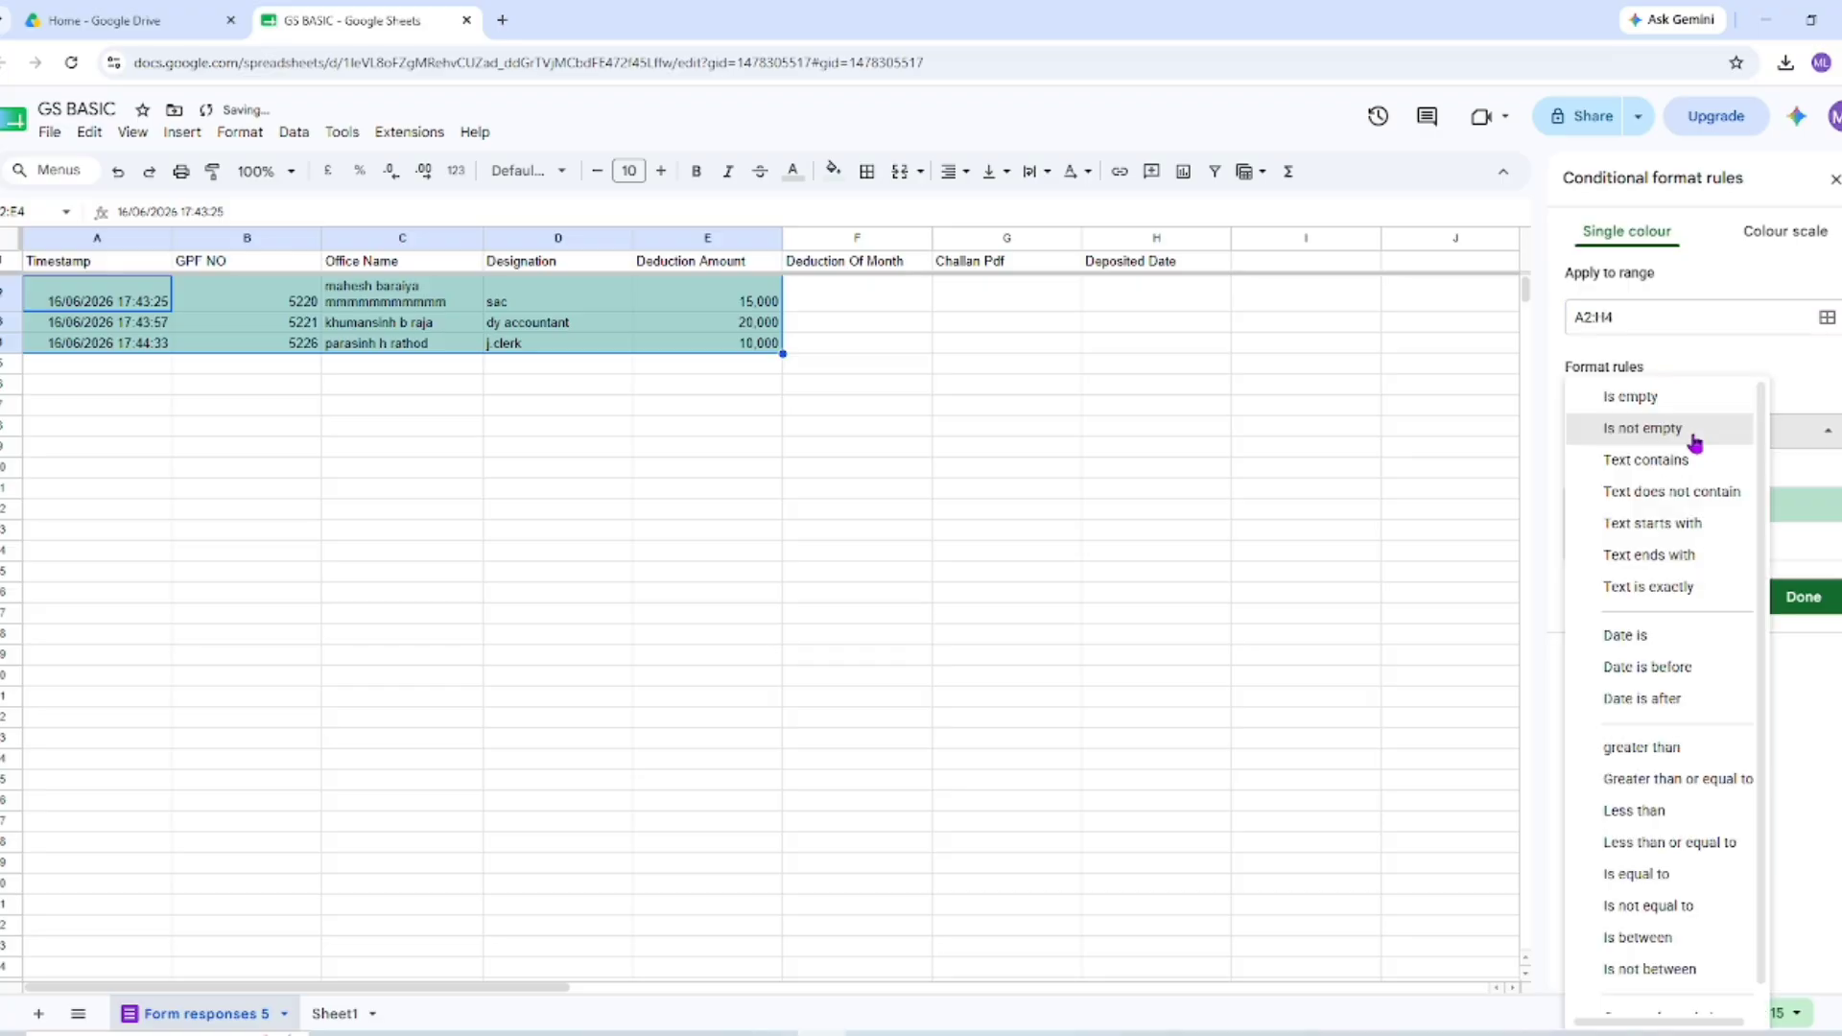
left_click(1649, 309)
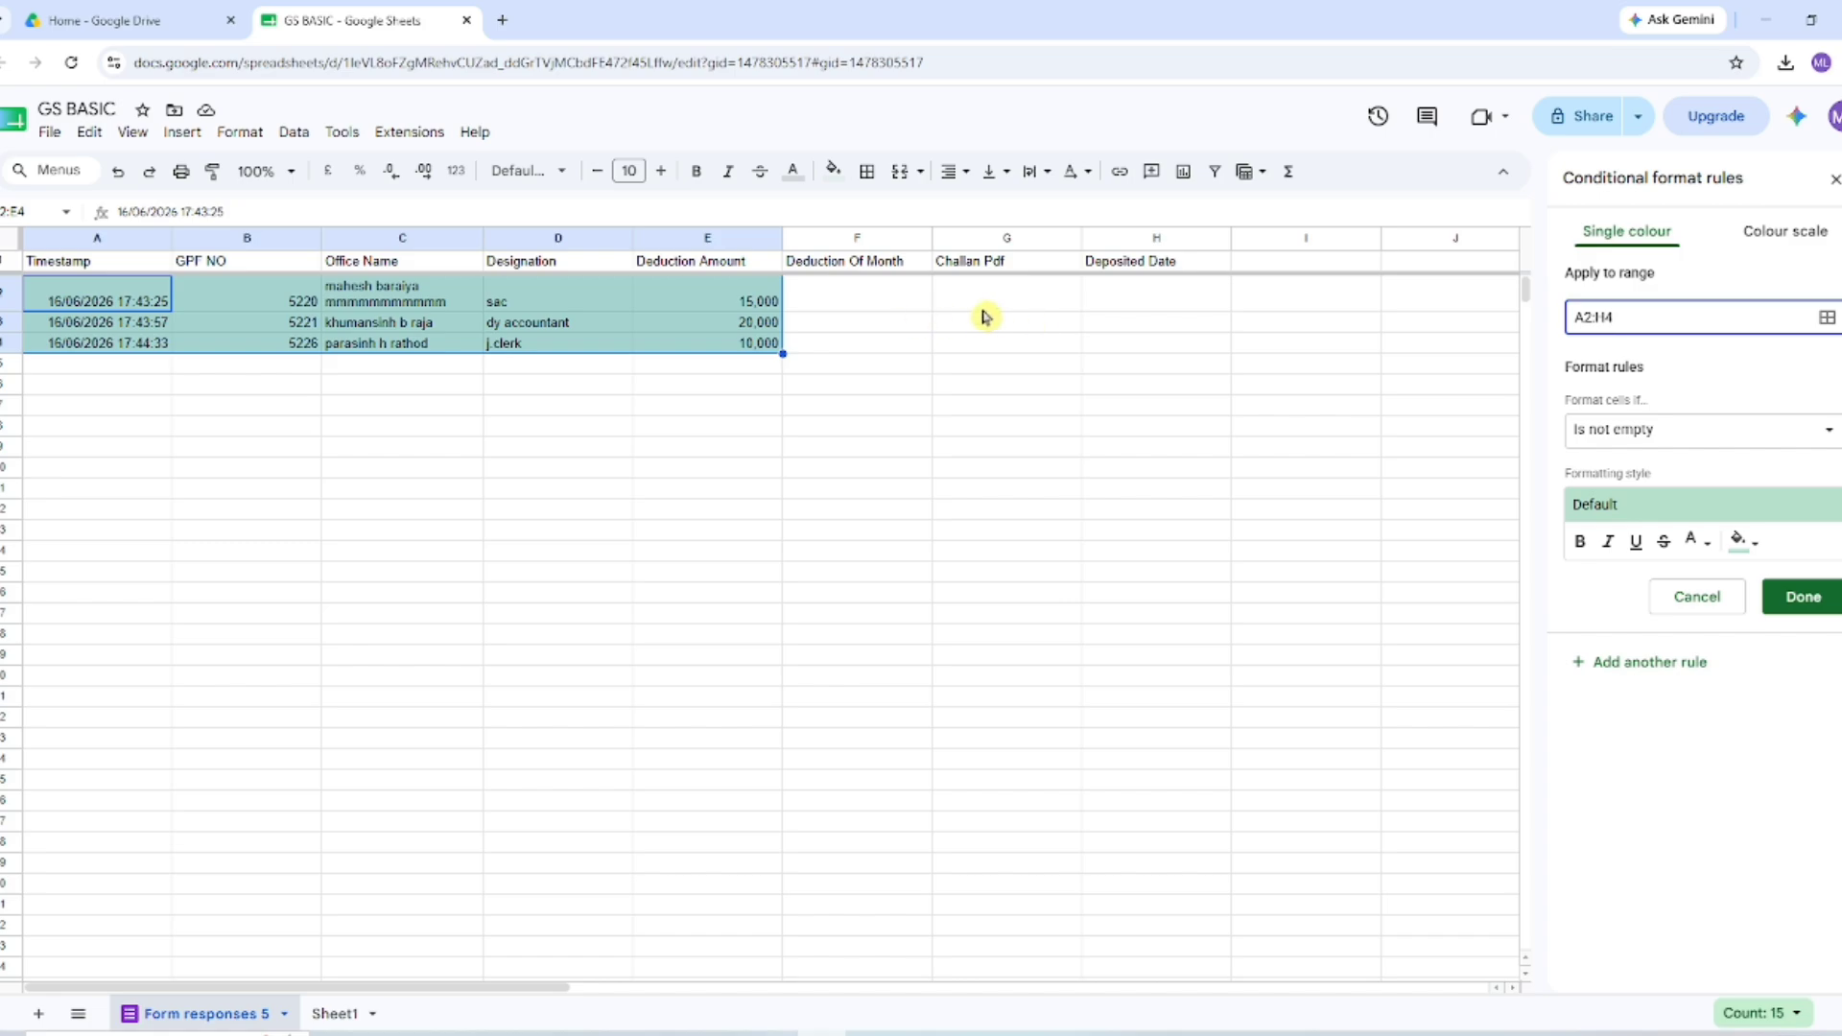
Try a blue fill for the A2:H4 conditional format rule and replace it with magenta
left_click(1757, 544)
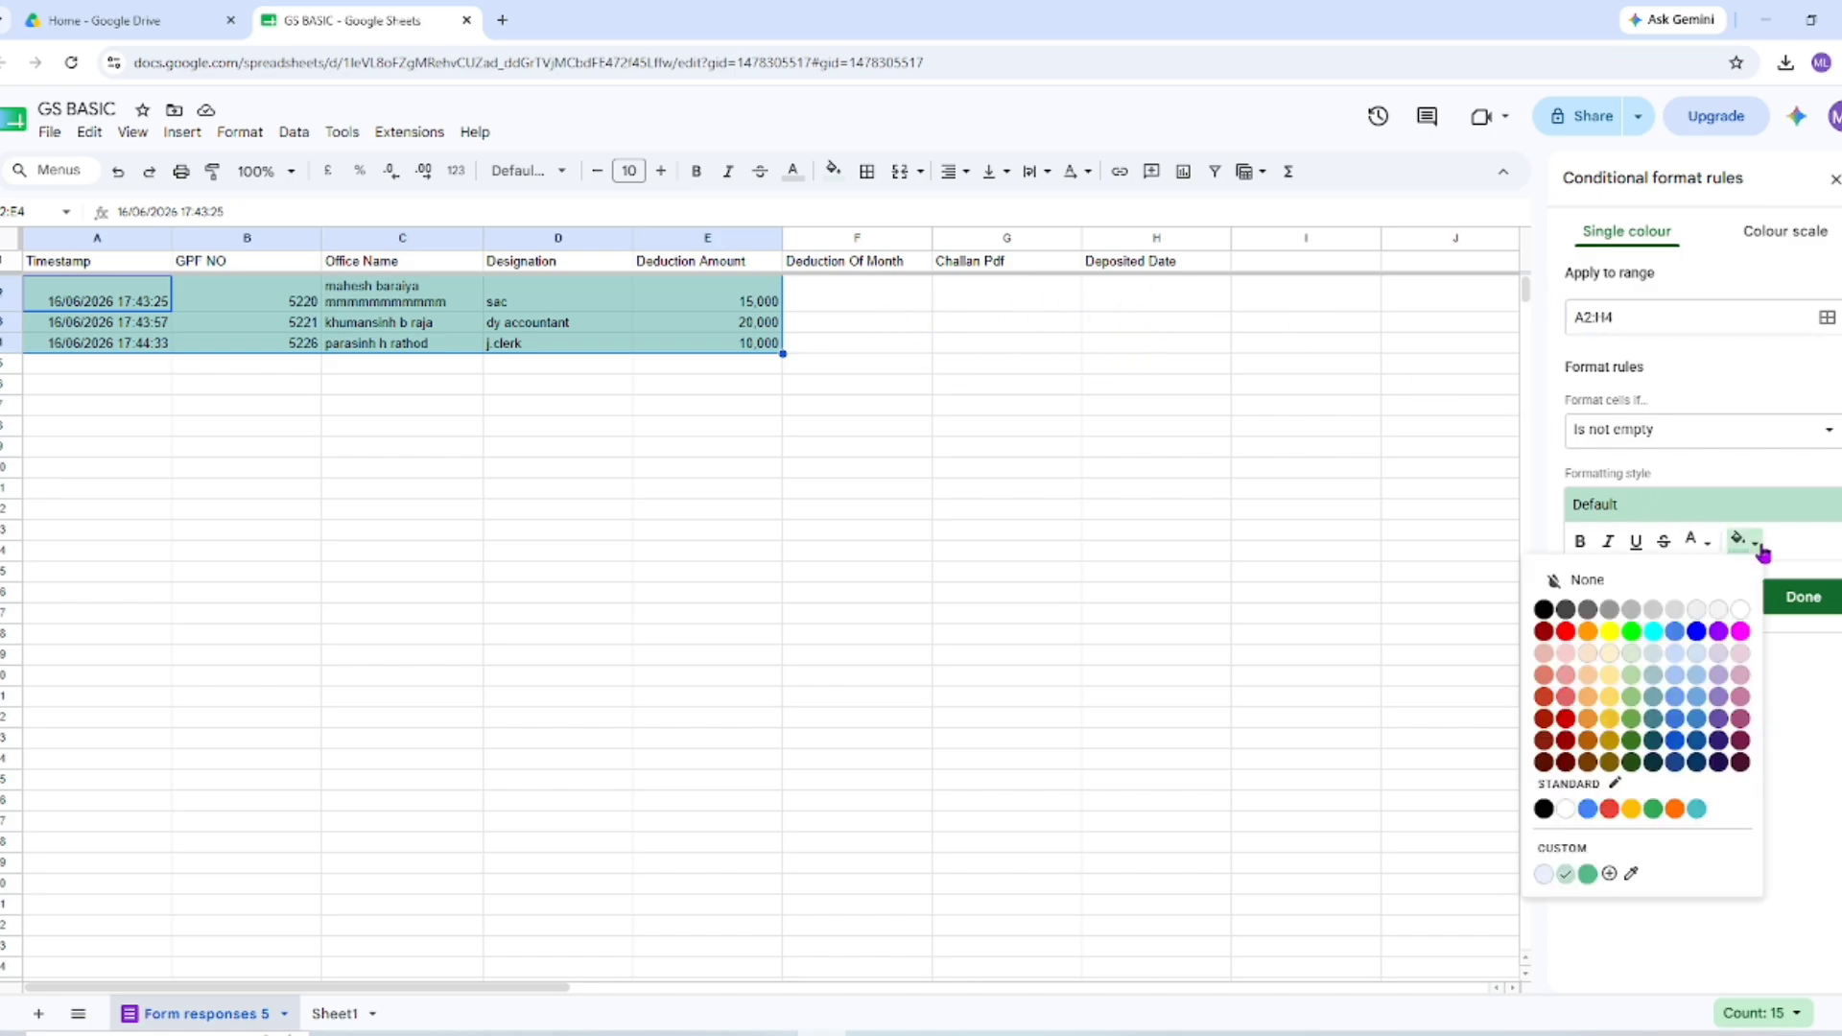
left_click(1697, 631)
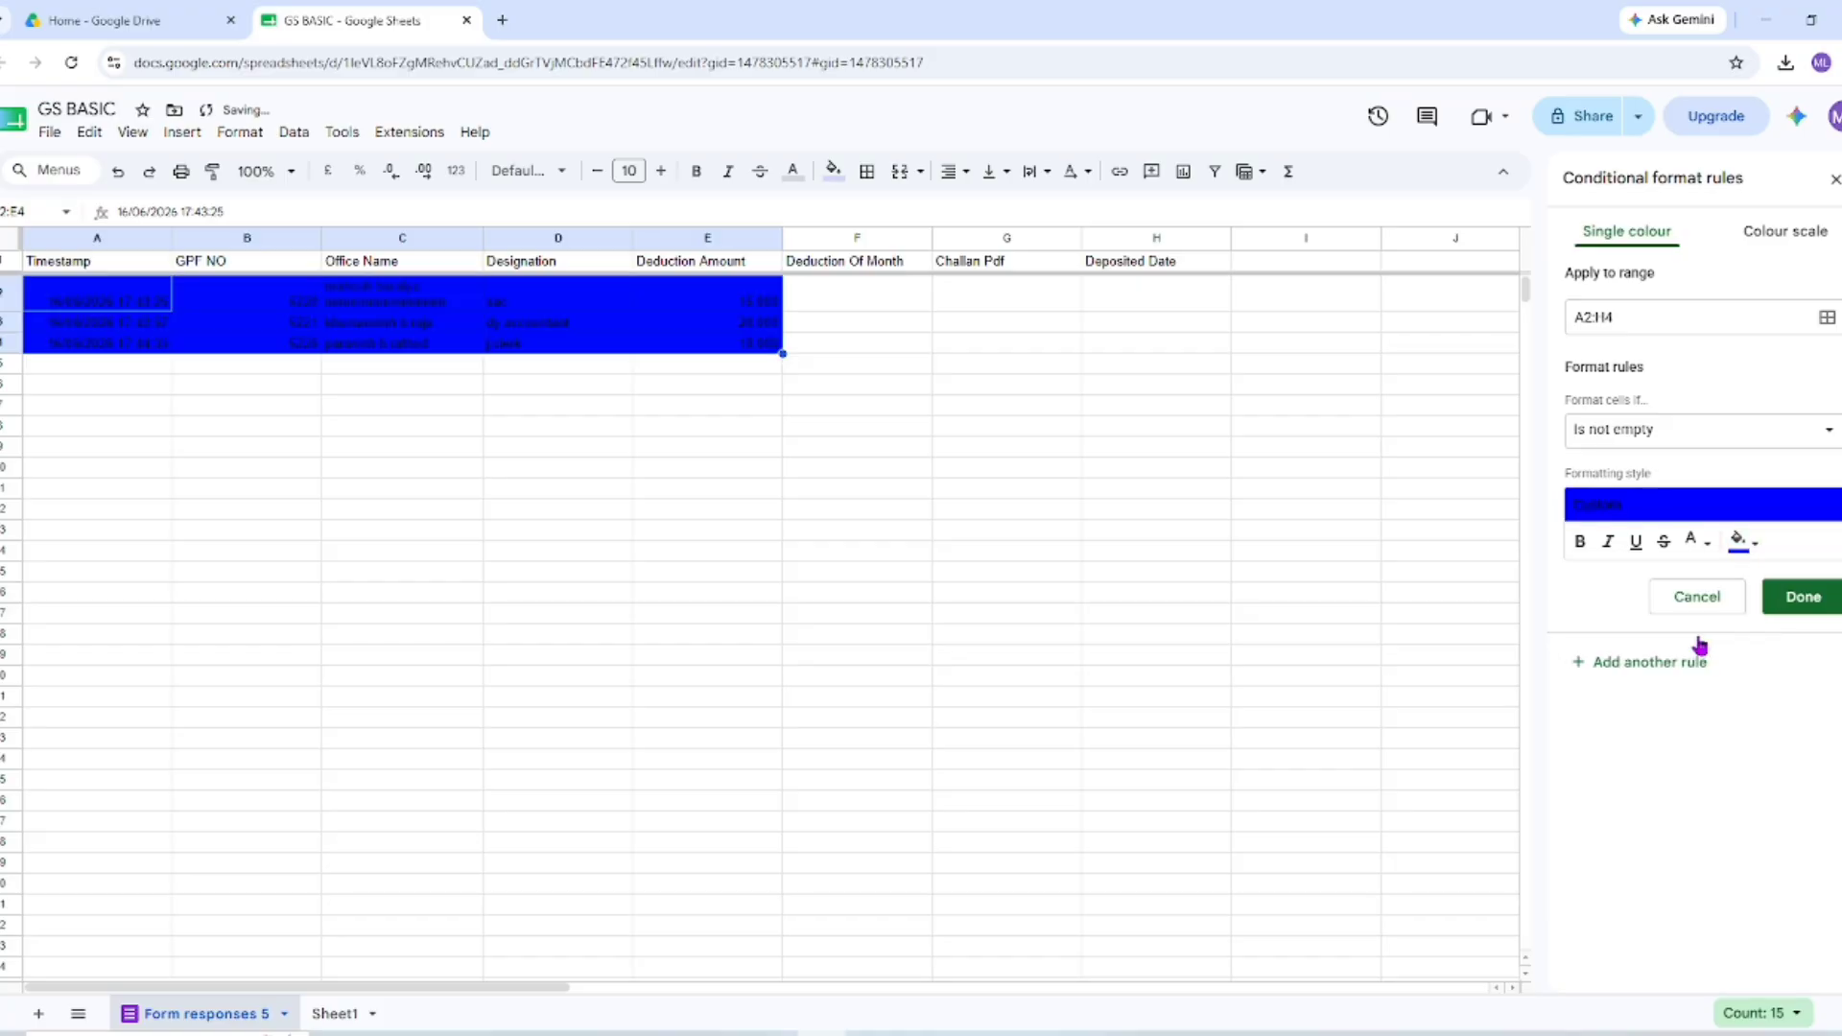
left_click(1740, 541)
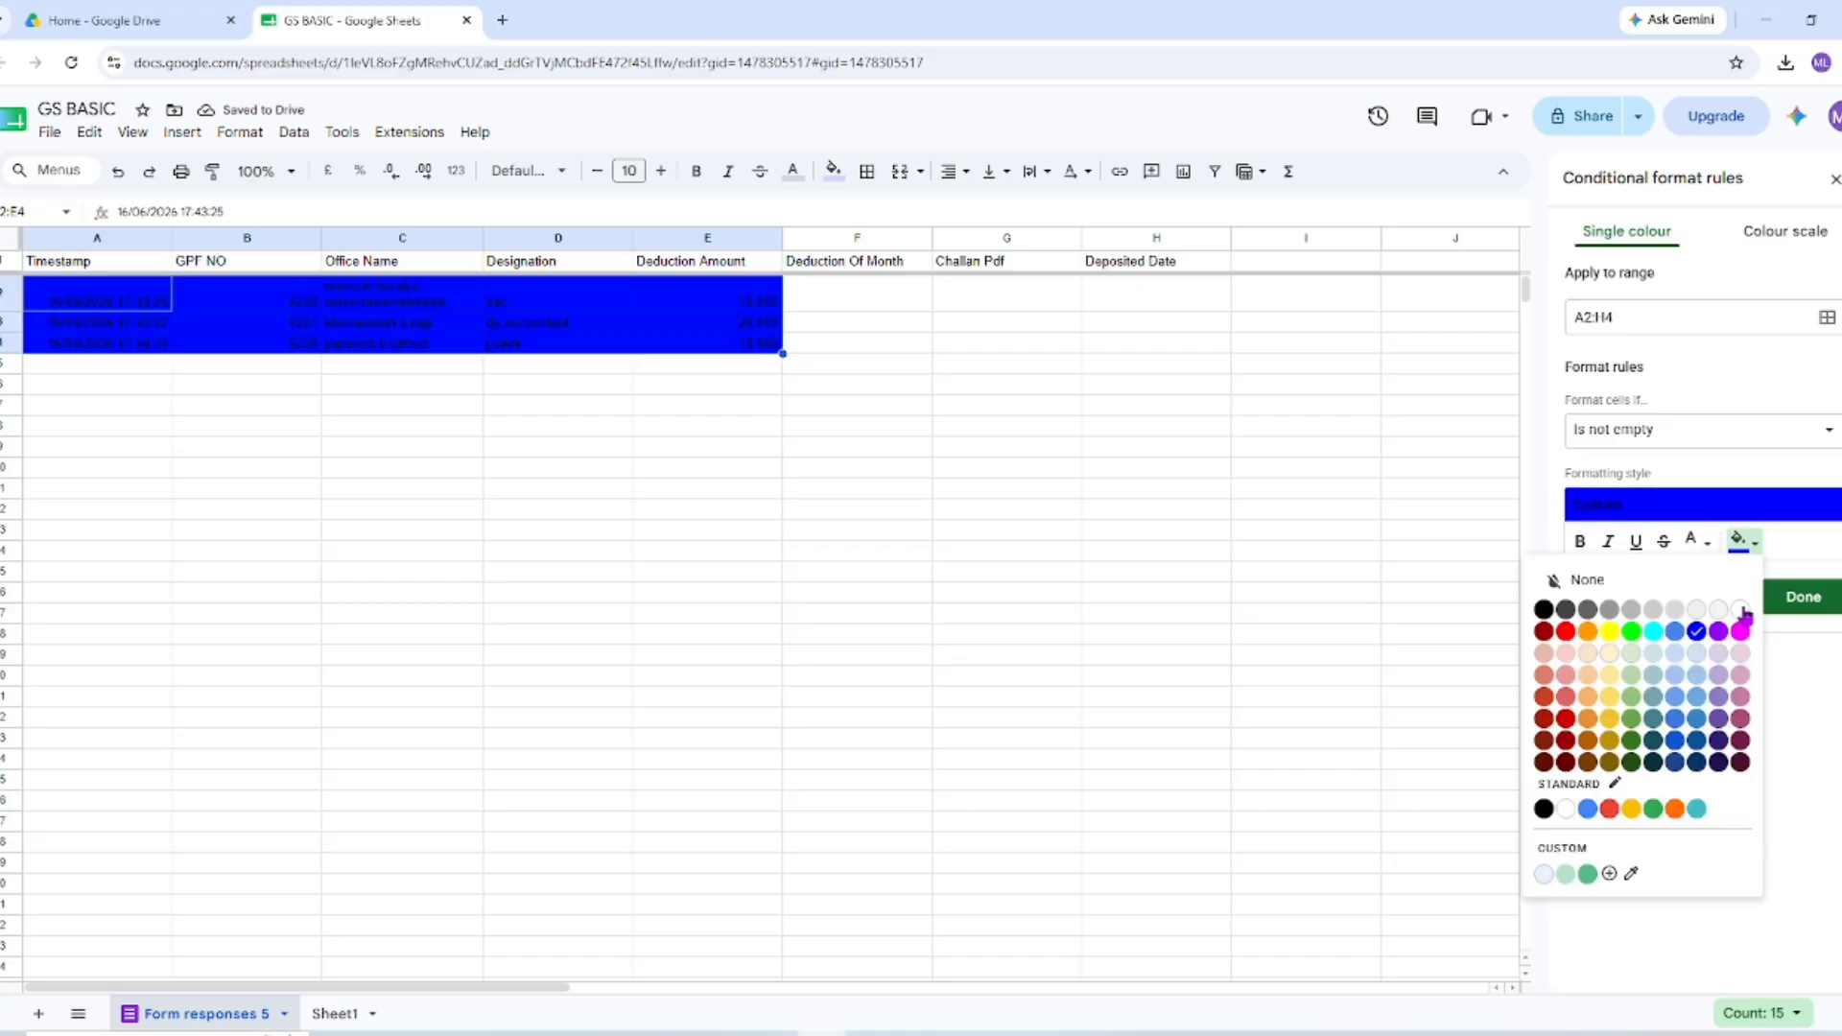
left_click(1740, 632)
Switch the A2:H4 rule's condition between "Is empty" and "Is not empty", ending on "Is empty"
left_click(1800, 430)
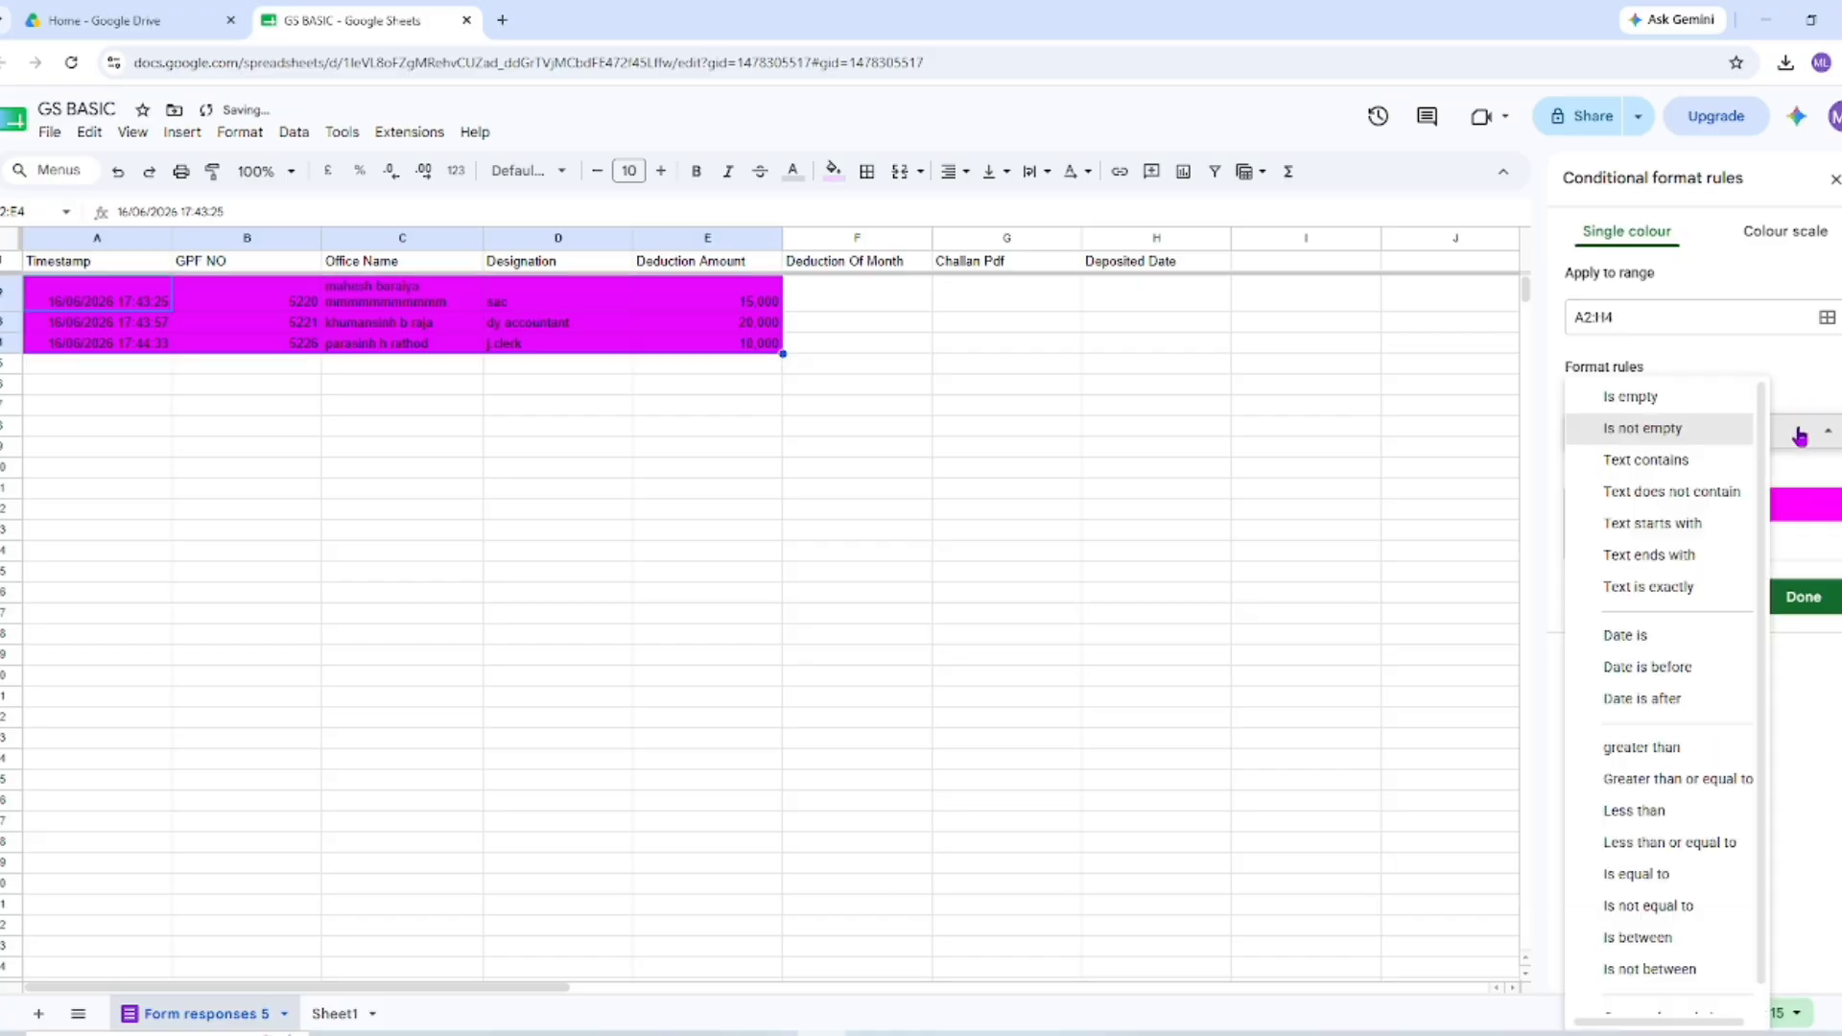
left_click(1639, 399)
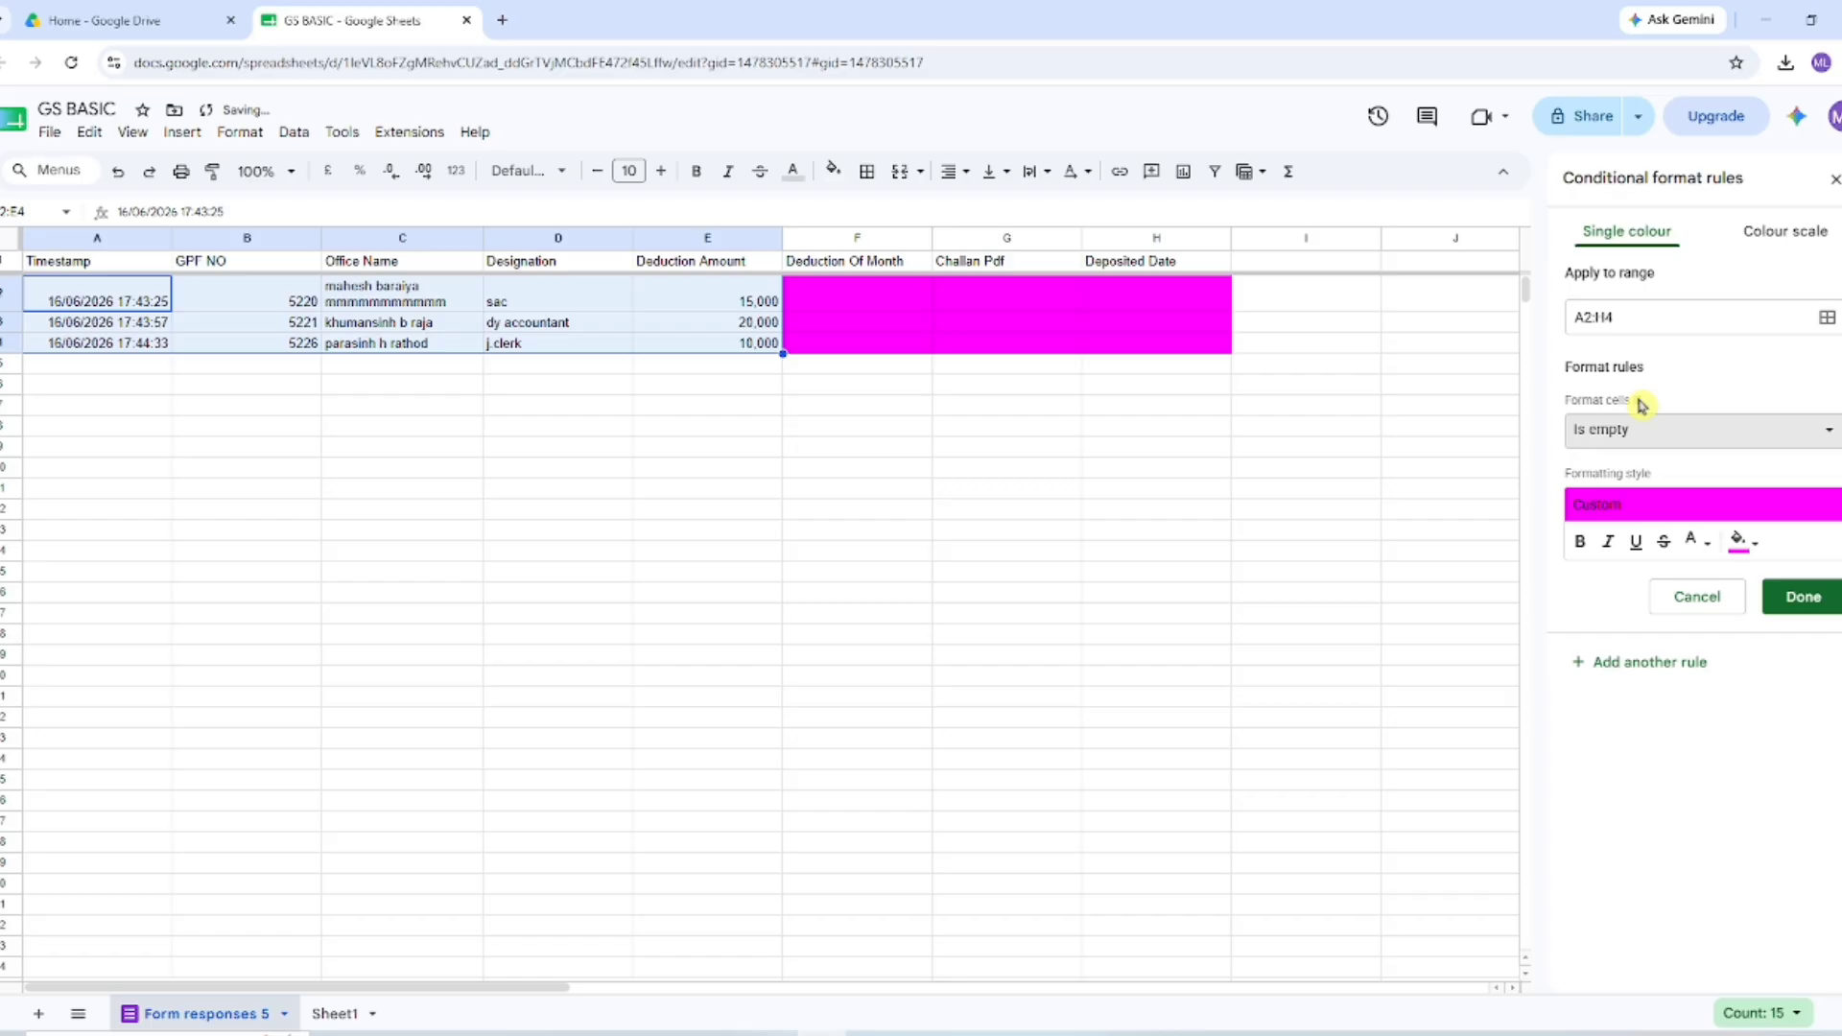
left_click(1649, 428)
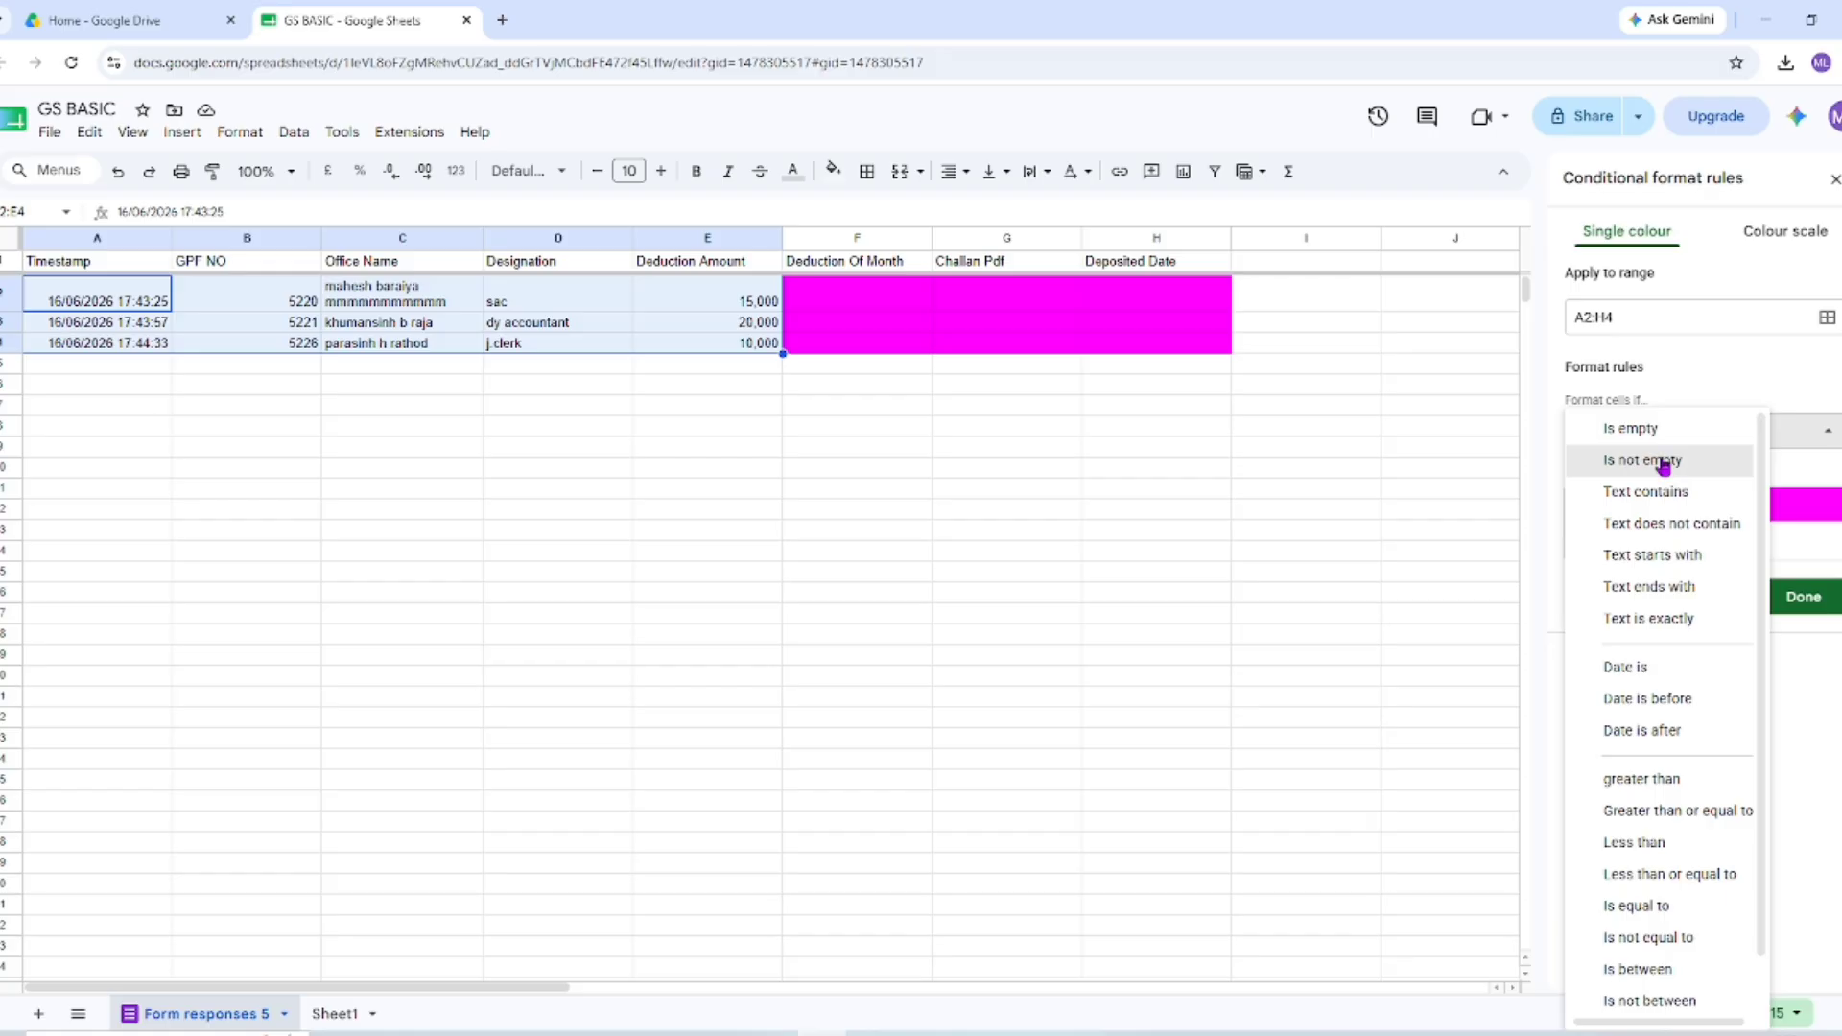
left_click(1664, 461)
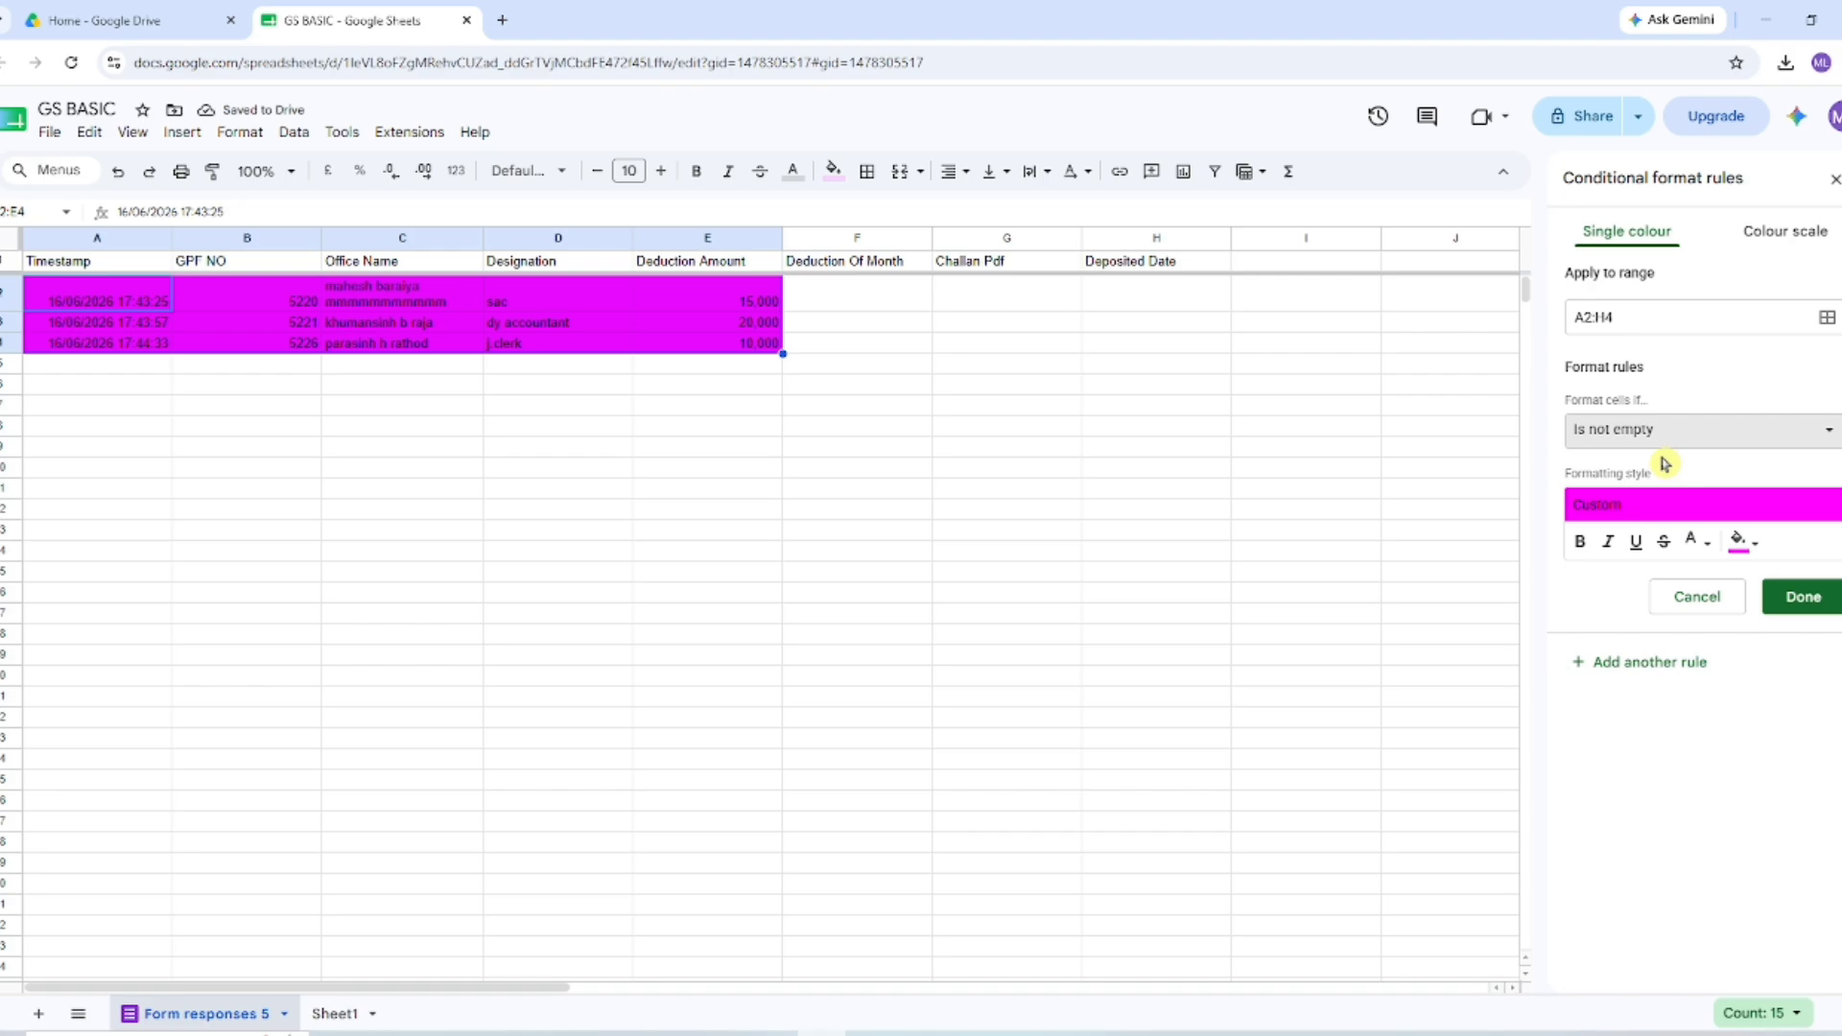
left_click(1778, 432)
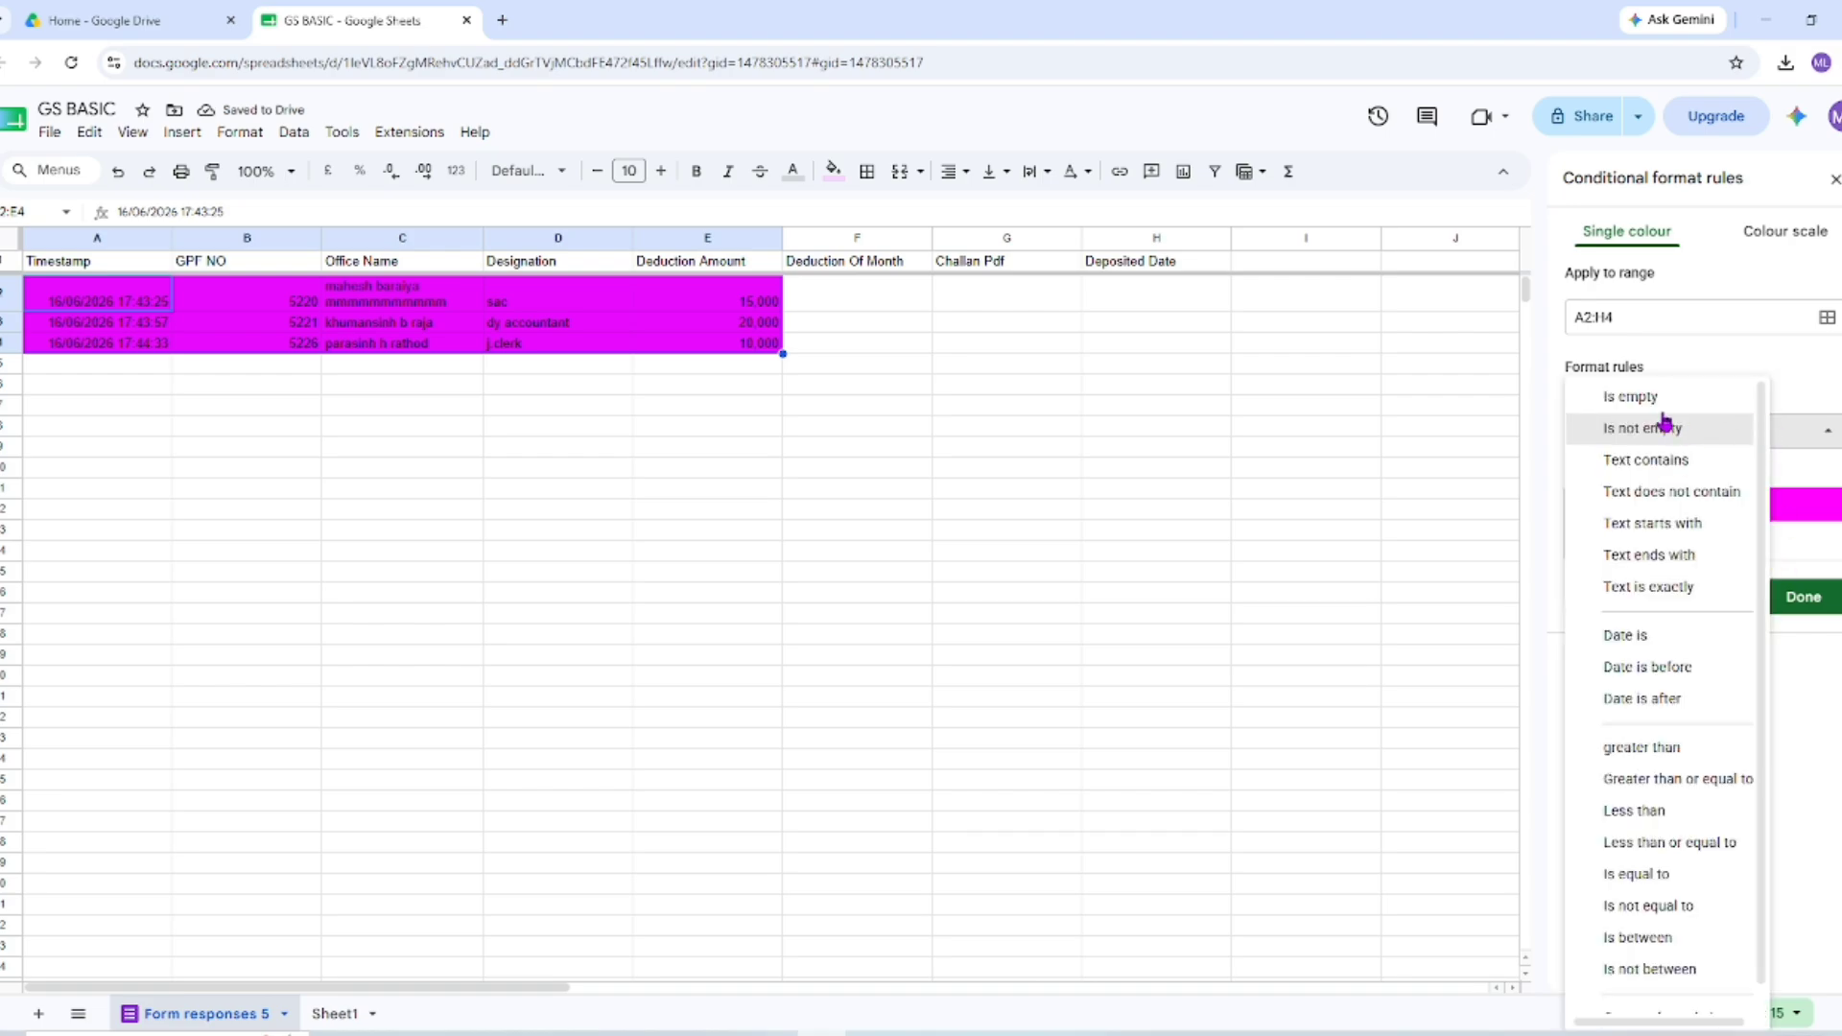
left_click(1655, 403)
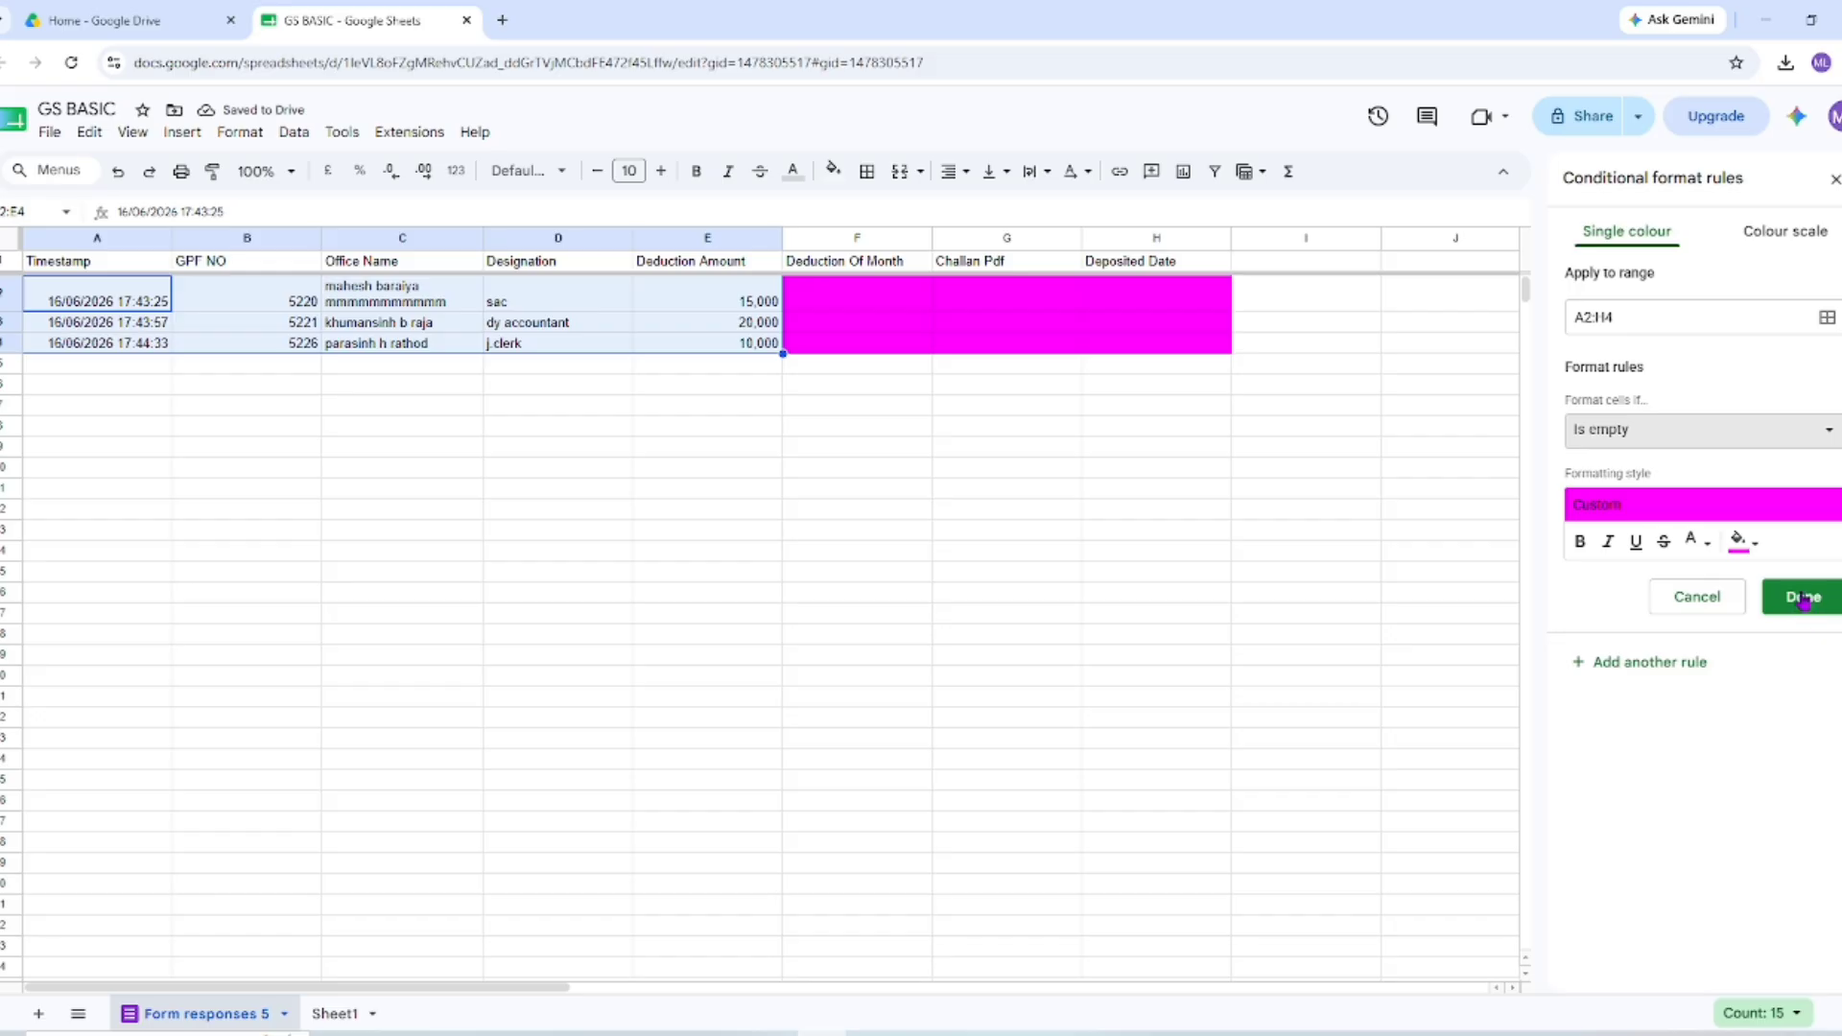
Review the full list of conditions available for the A2:H4 rule and close the conditional format rules
left_click(1790, 430)
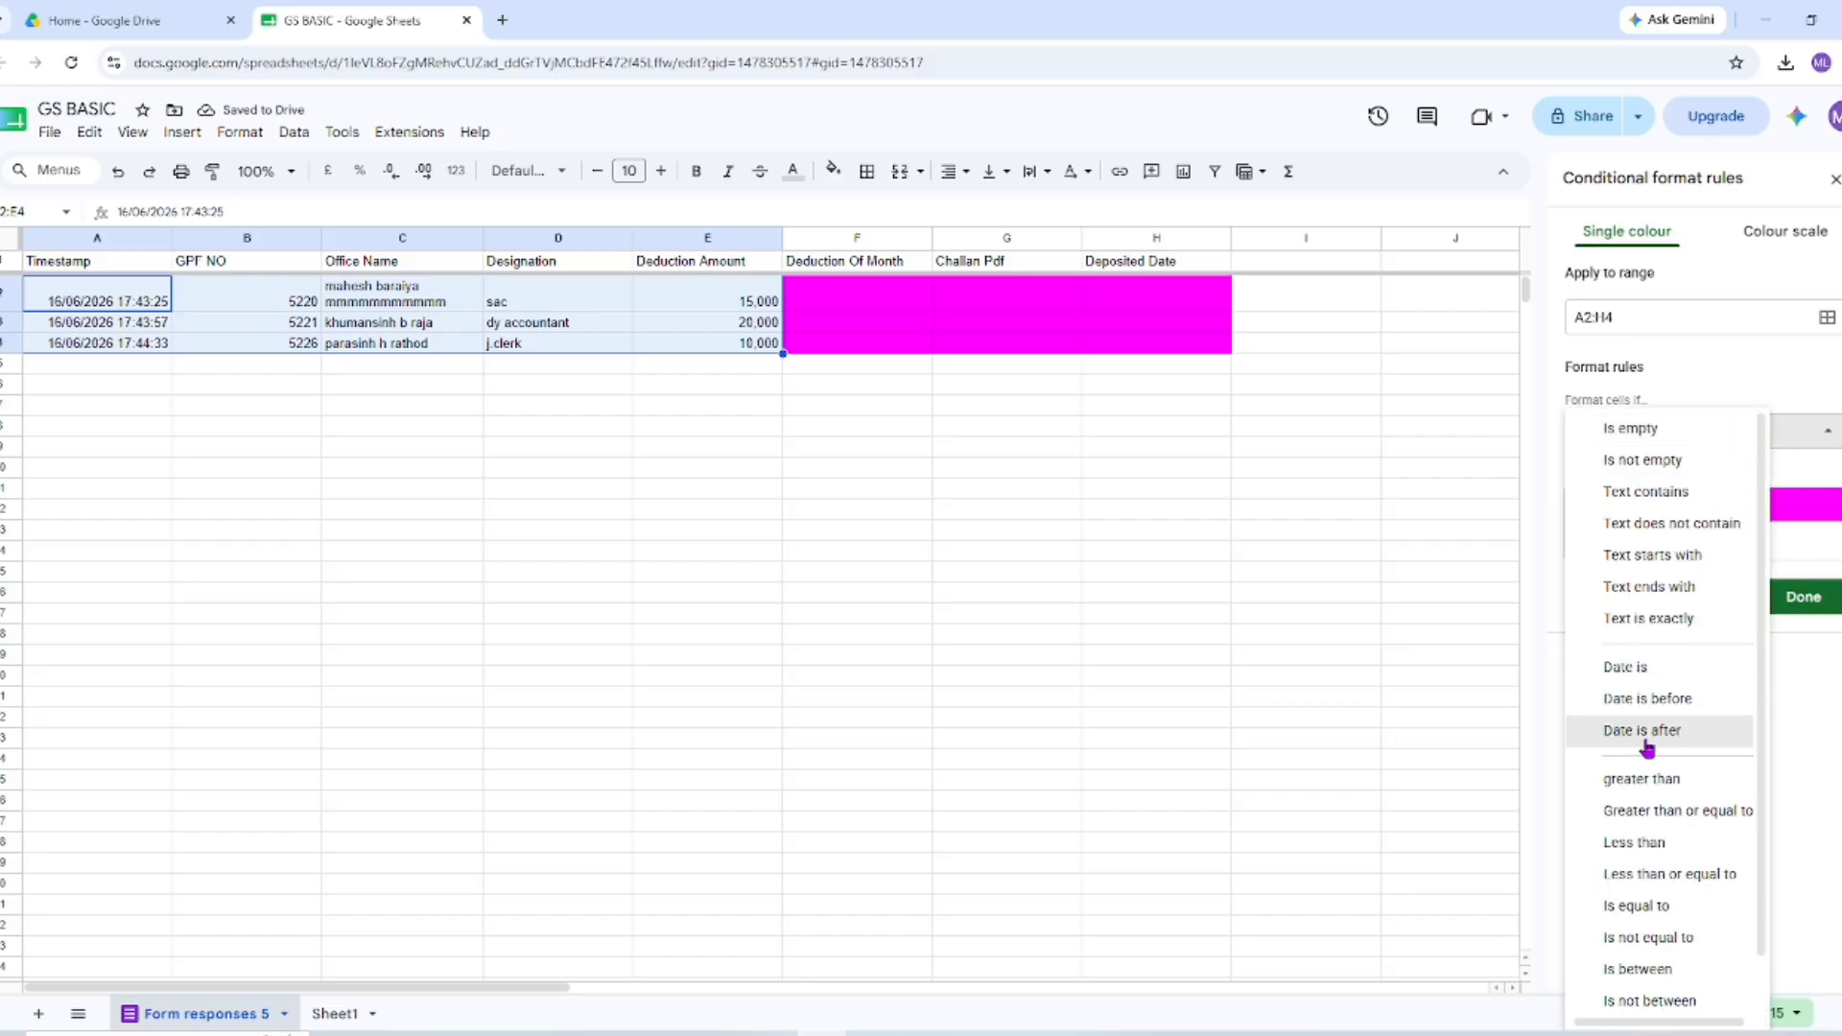
scroll(1652, 767, "down", 1)
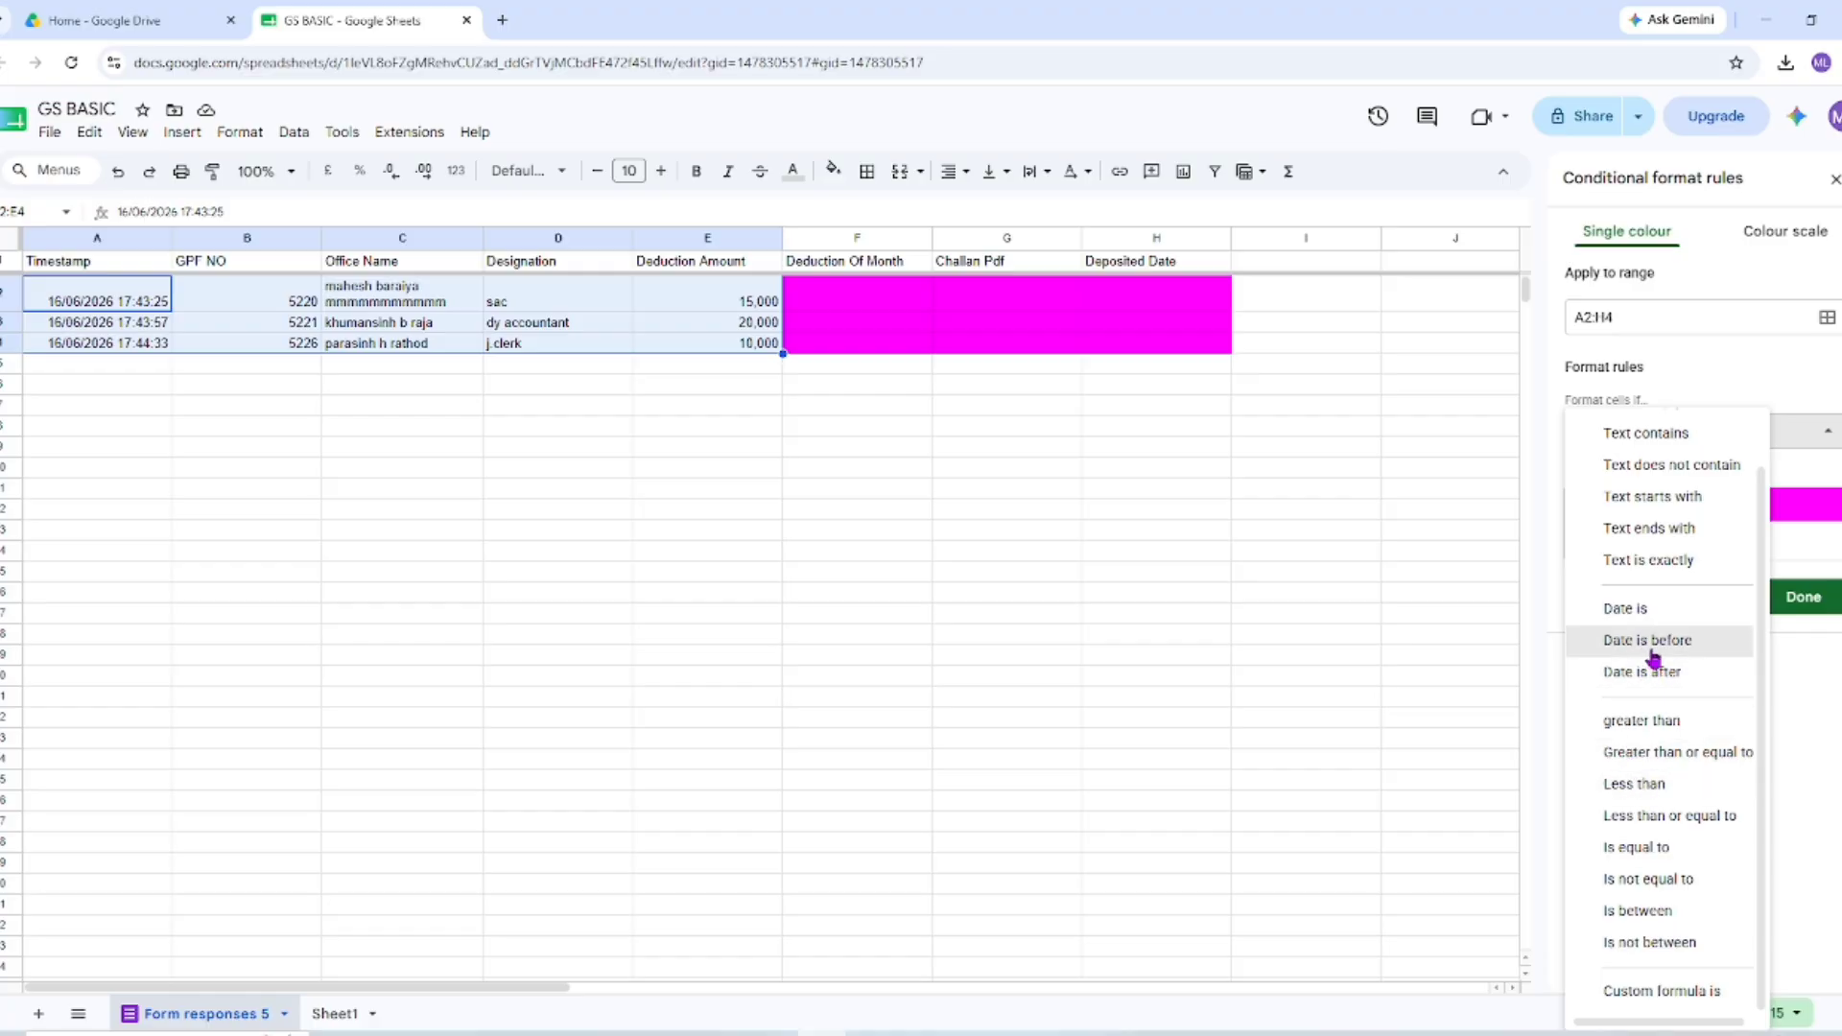
scroll(1647, 666, "up", 1)
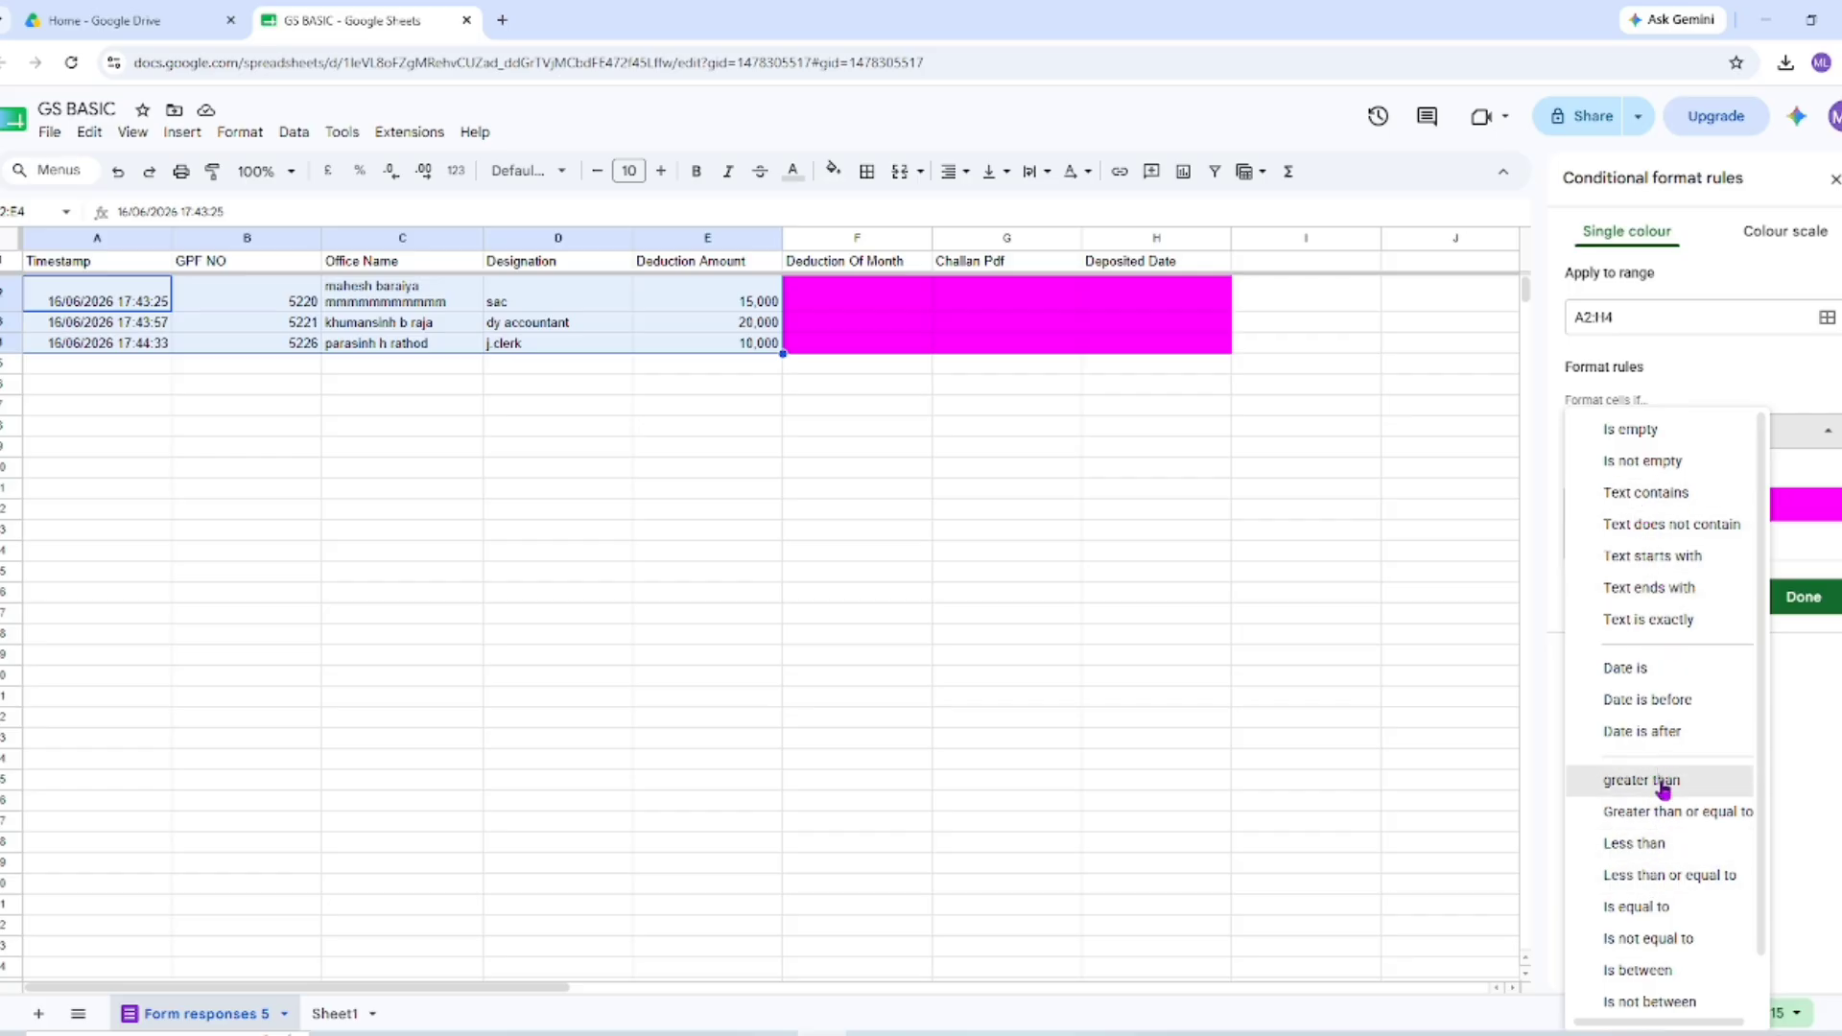
scroll(1649, 875, "down", 1)
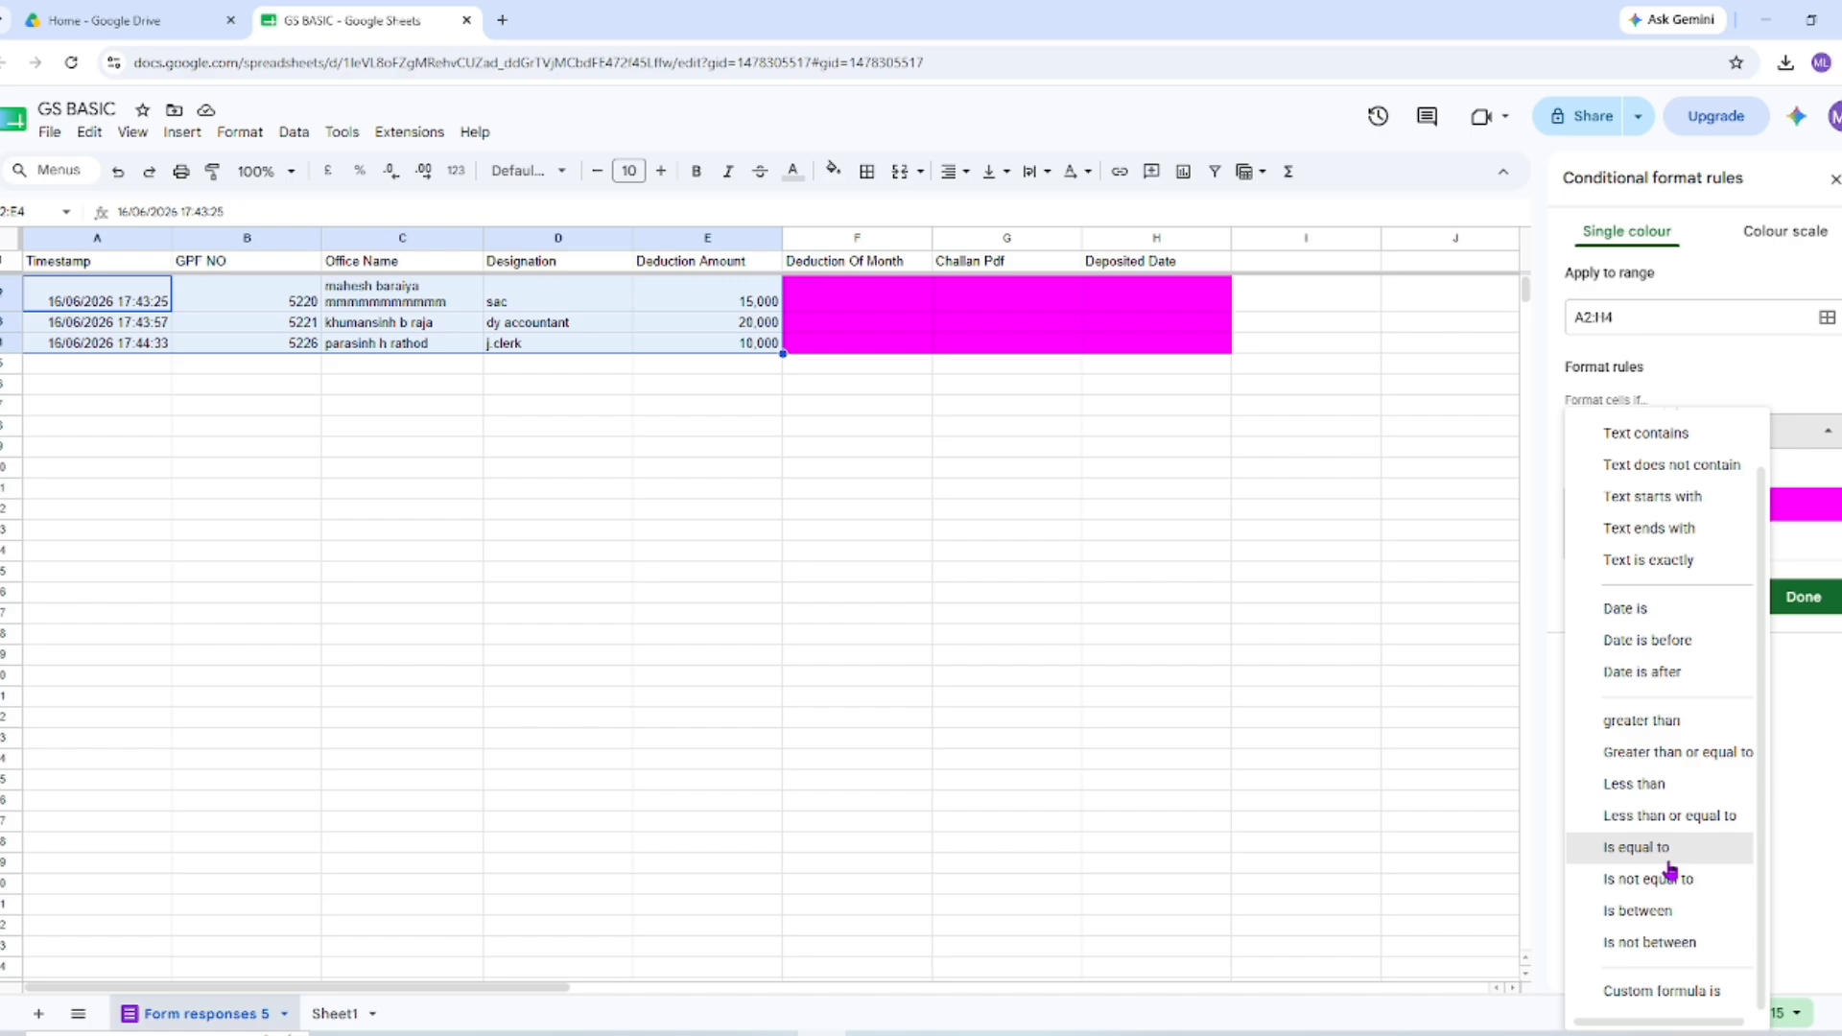
left_click(1819, 659)
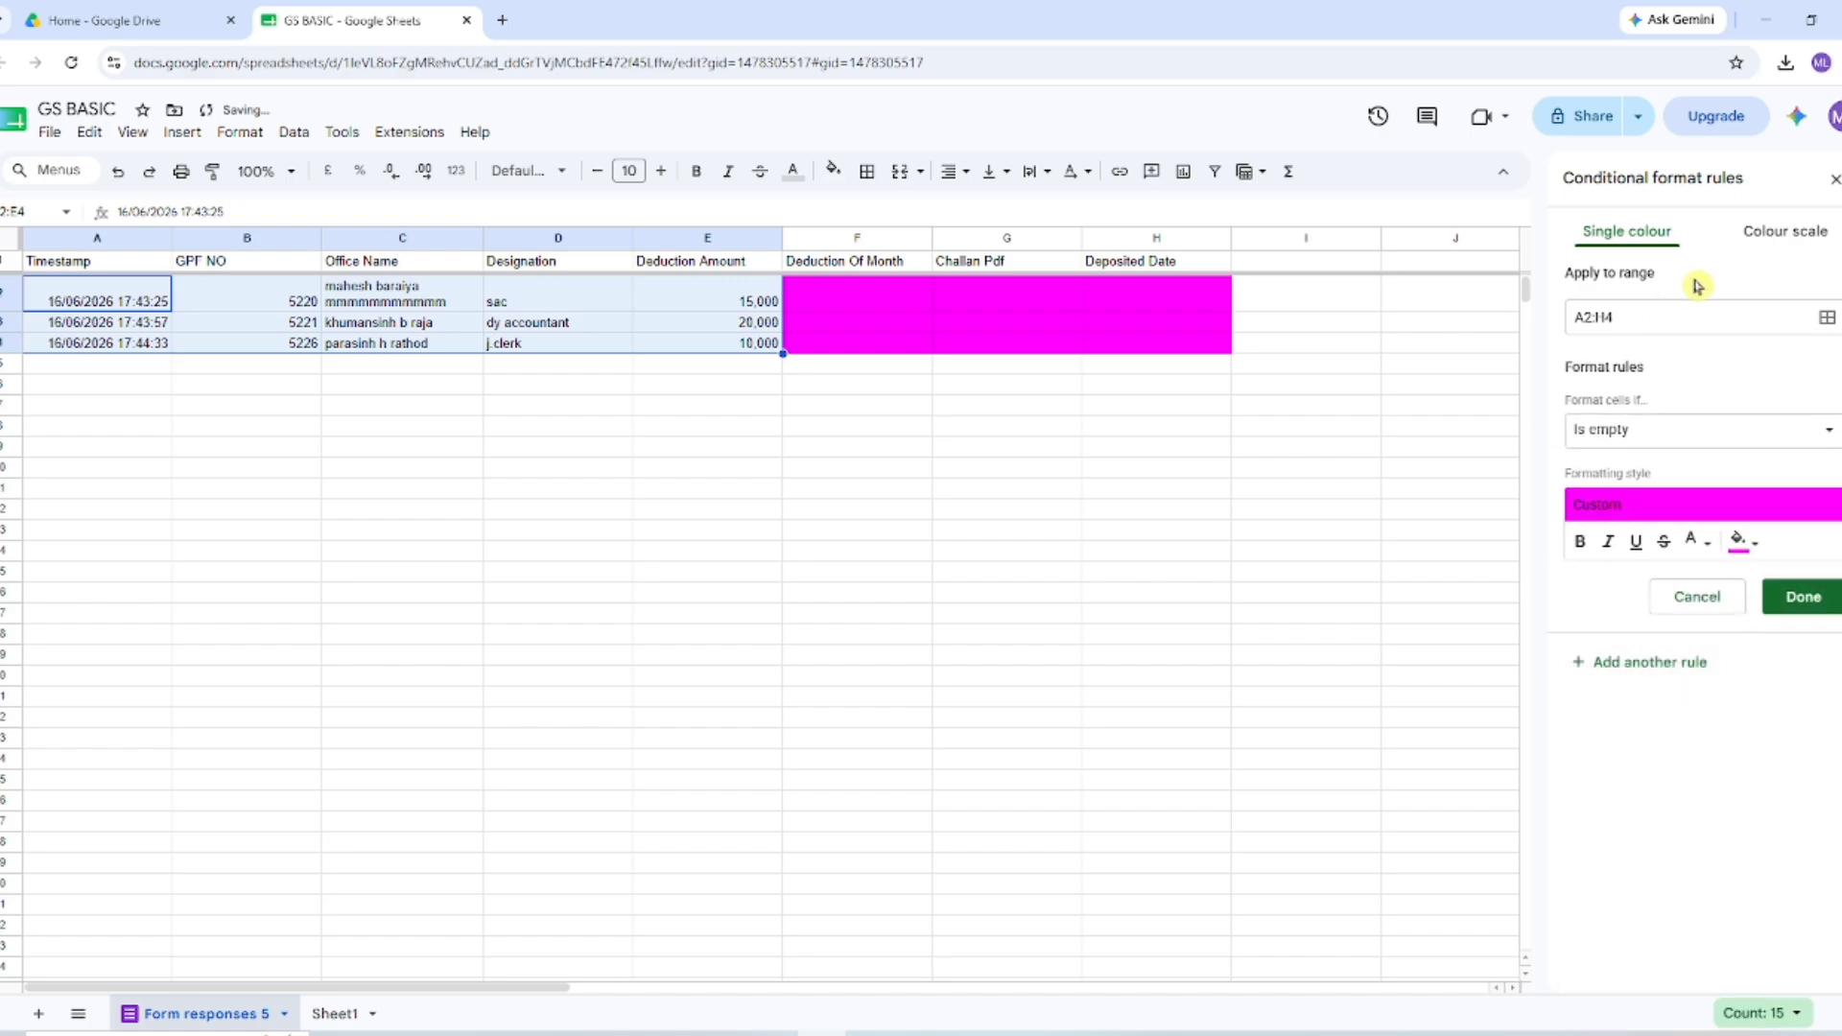
left_click(1699, 602)
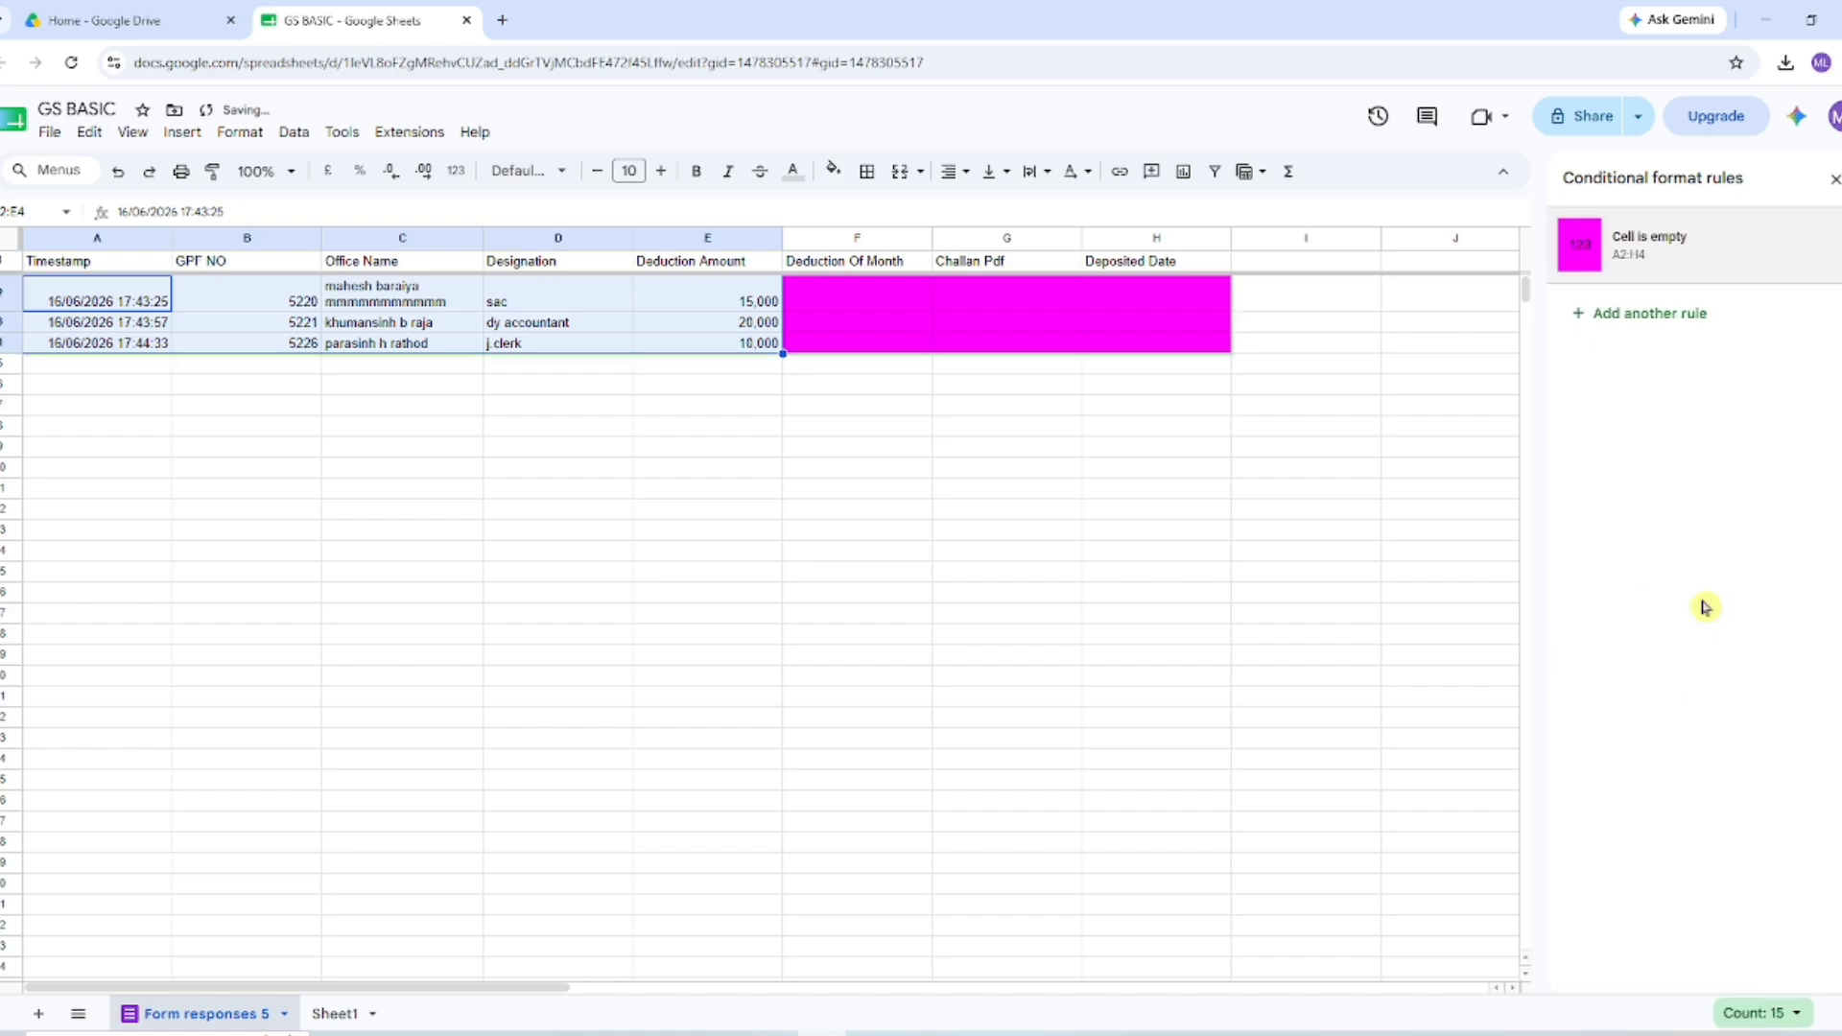
left_click(1828, 185)
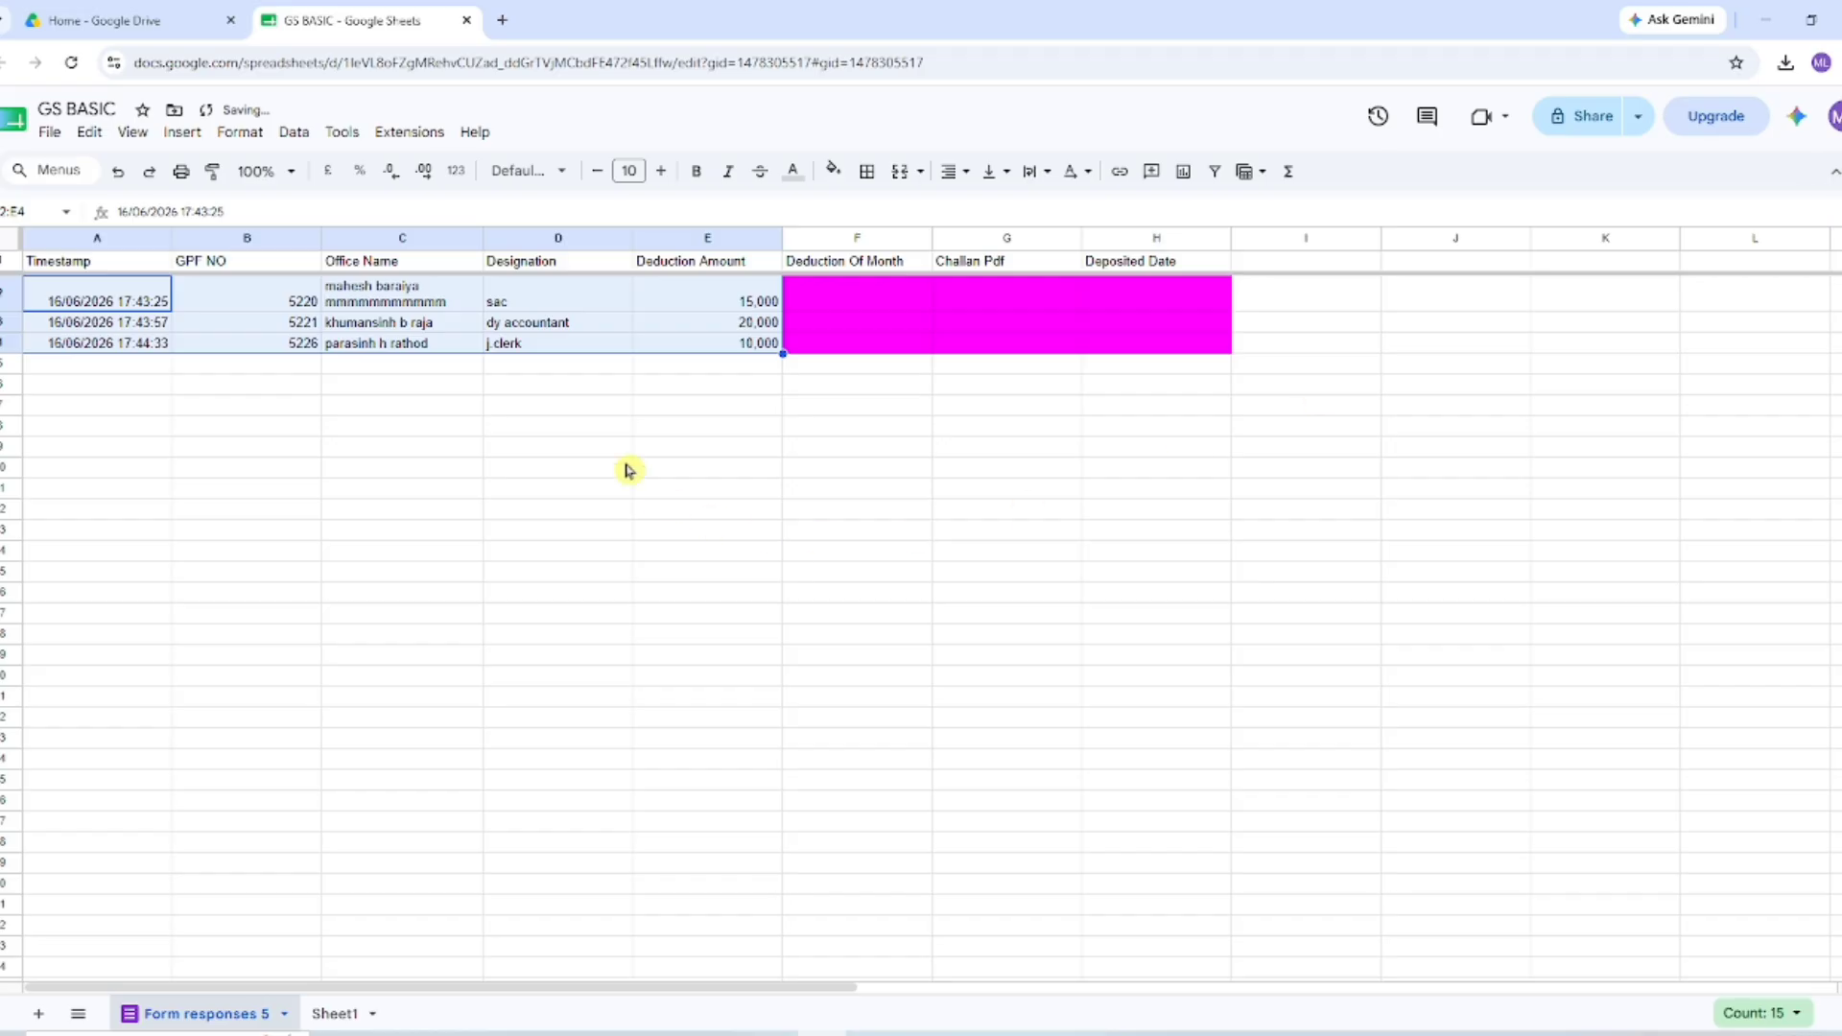
Undo the conditional formatting changes back to the point before the A2:H4 rule was added
left_click(117, 172)
left_click(118, 177)
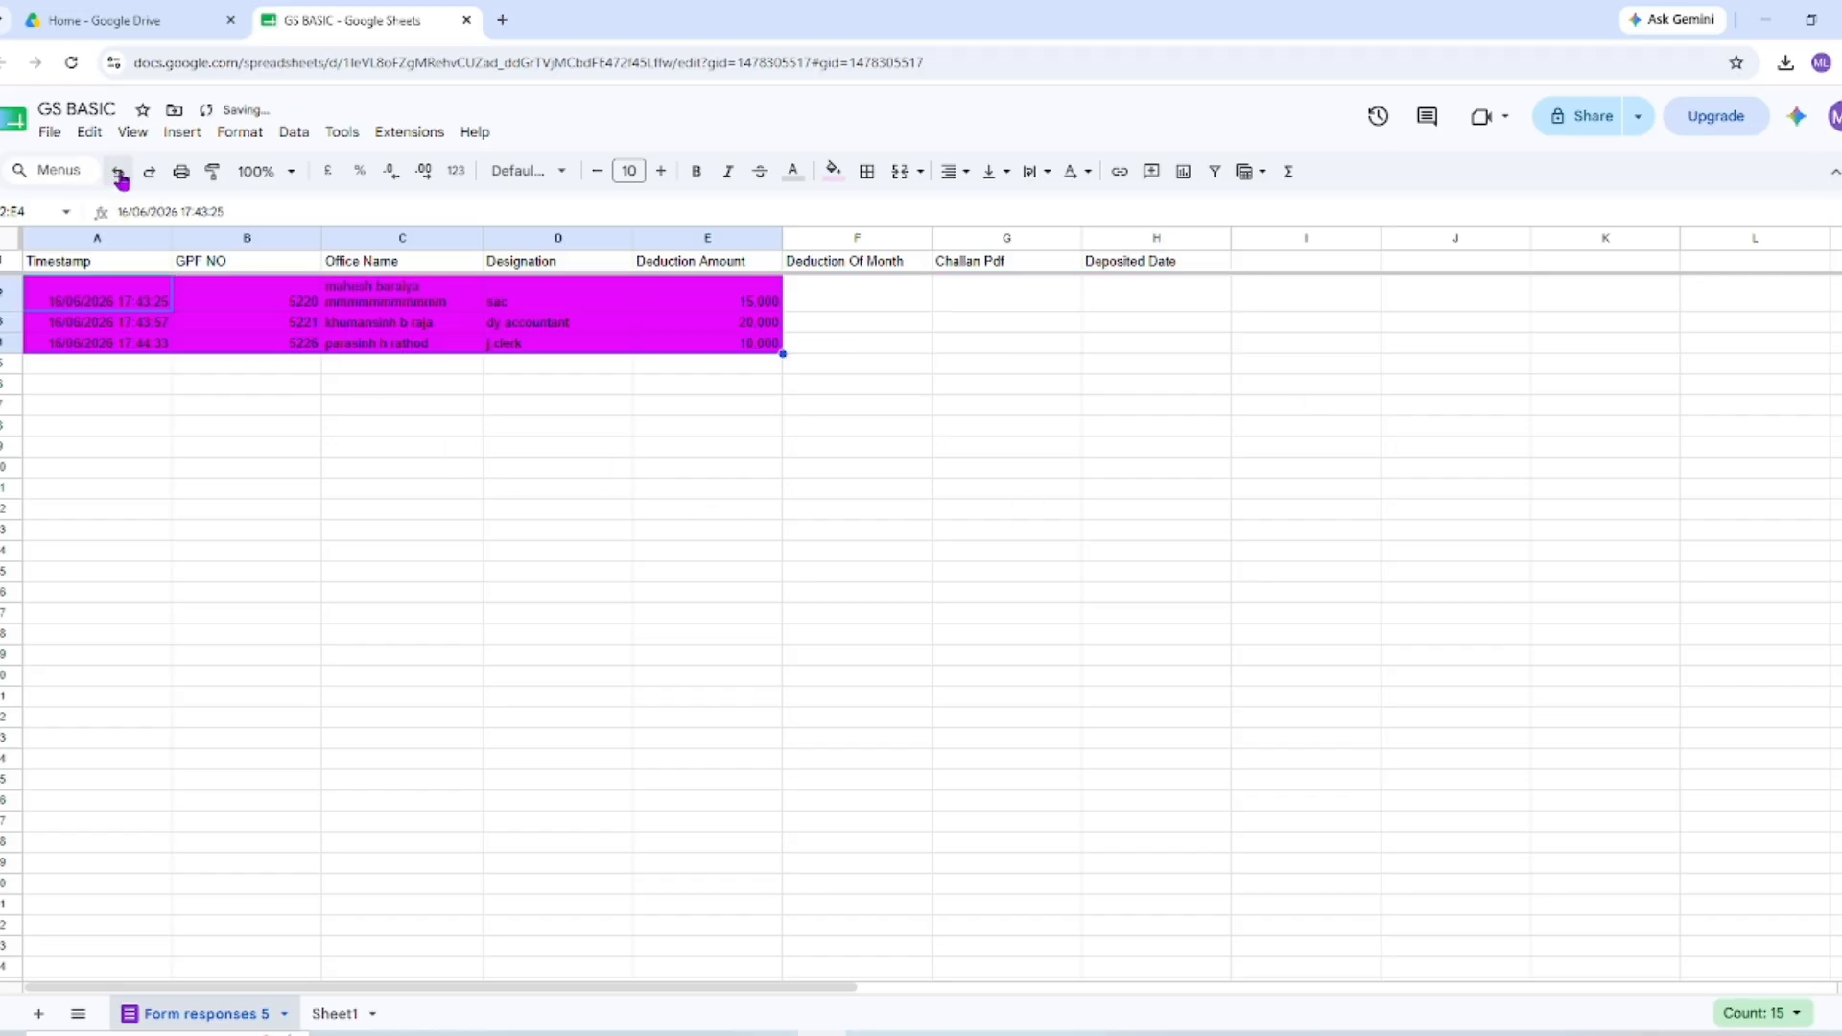
left_click(118, 176)
left_click(118, 177)
left_click(118, 177)
left_click(118, 177)
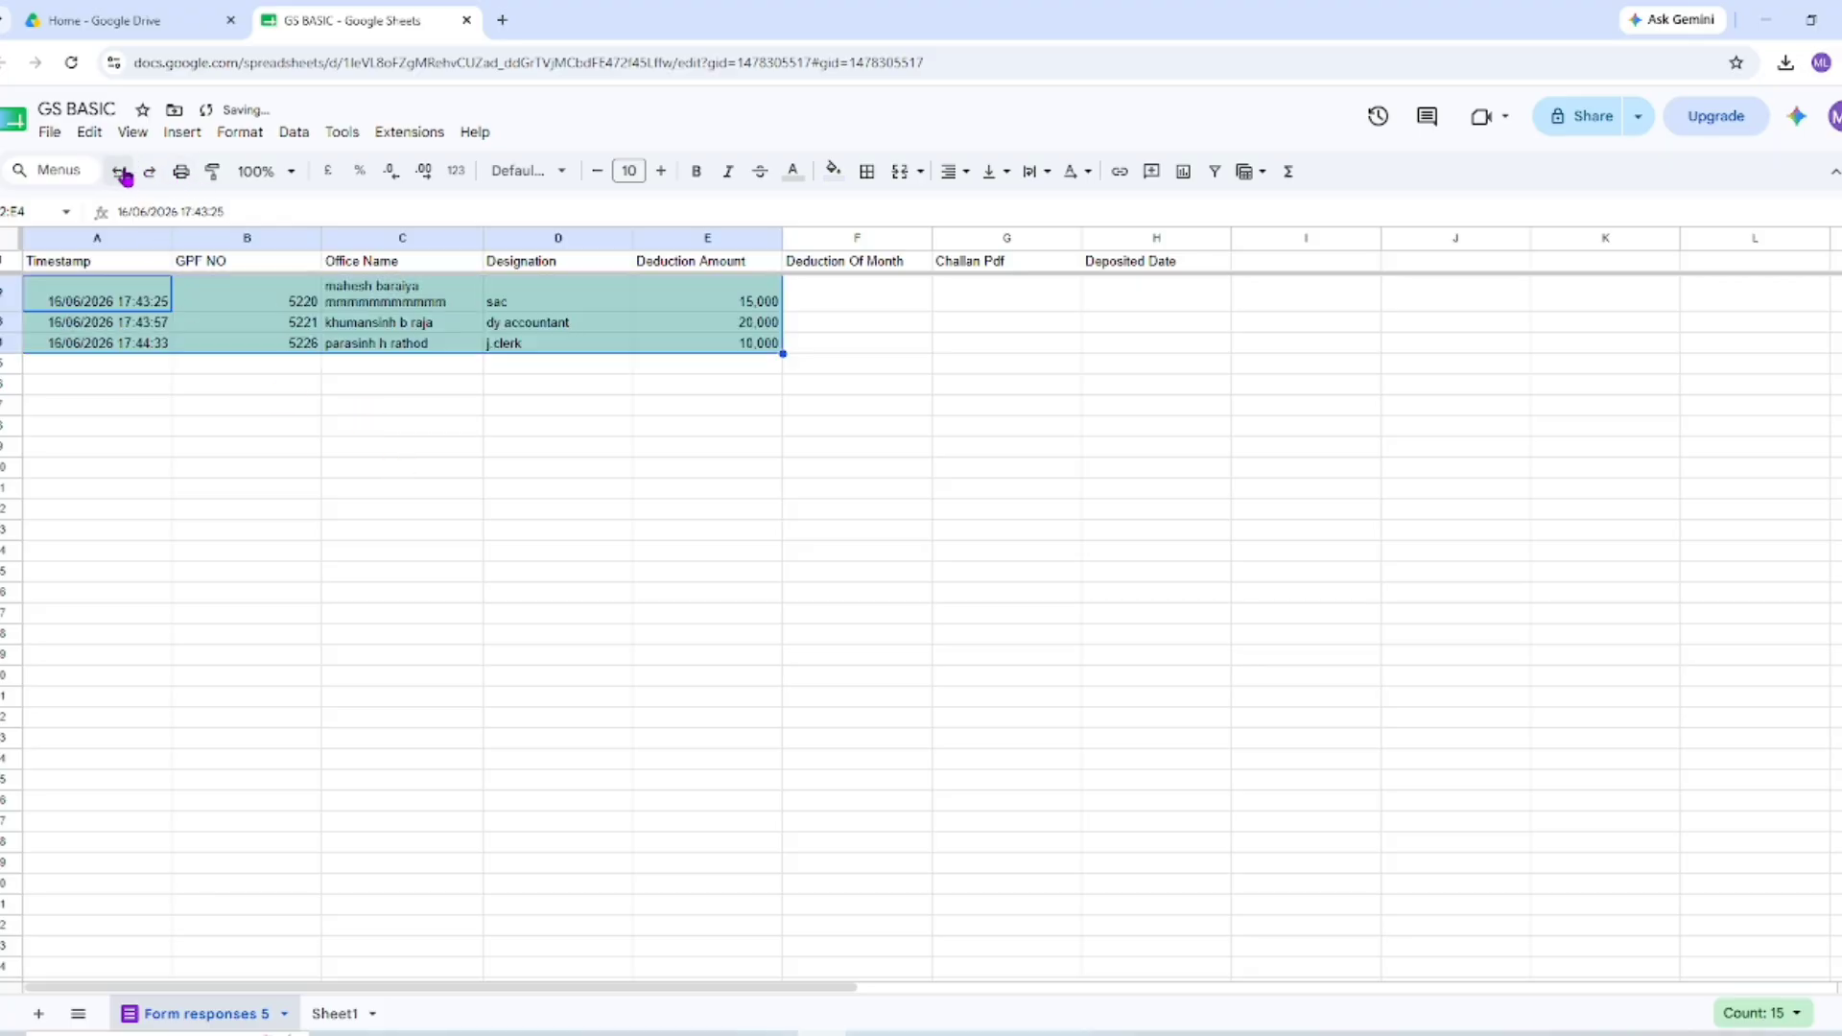
left_click(122, 178)
left_click(403, 552)
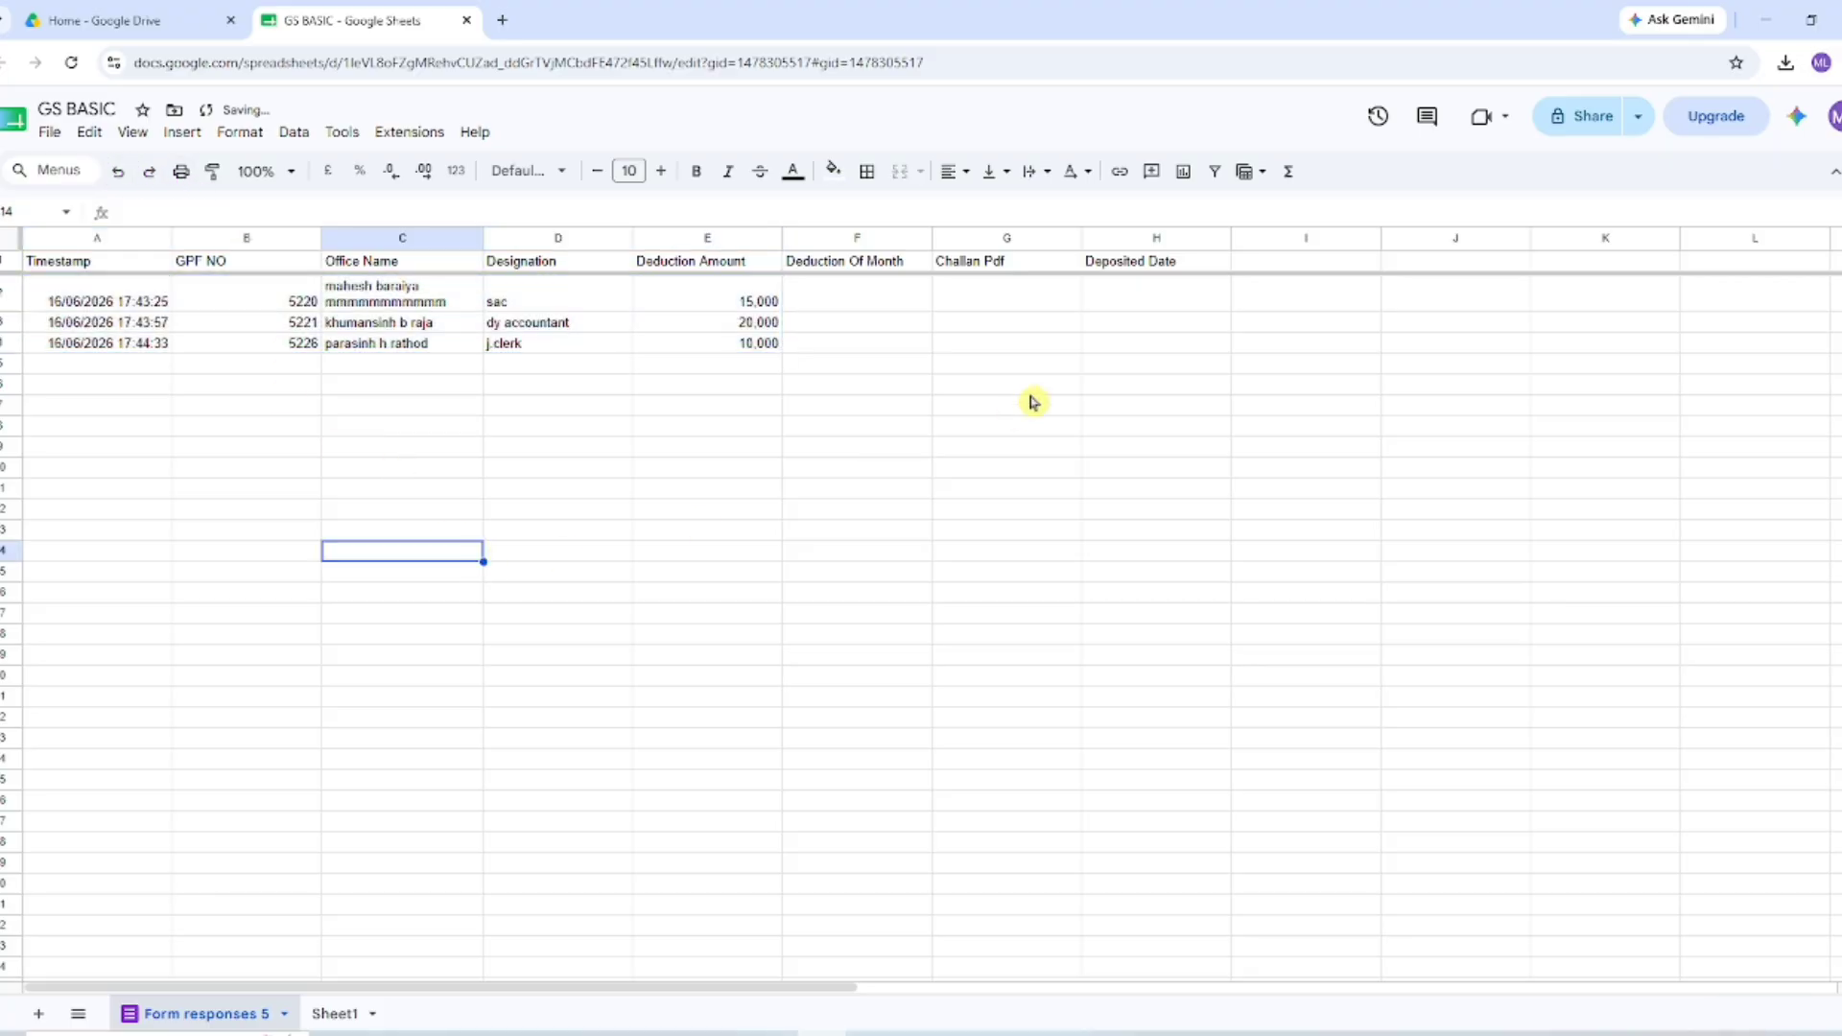
Apply alternating colours to A1:H21 using the default style with the blue header
left_click(672, 303)
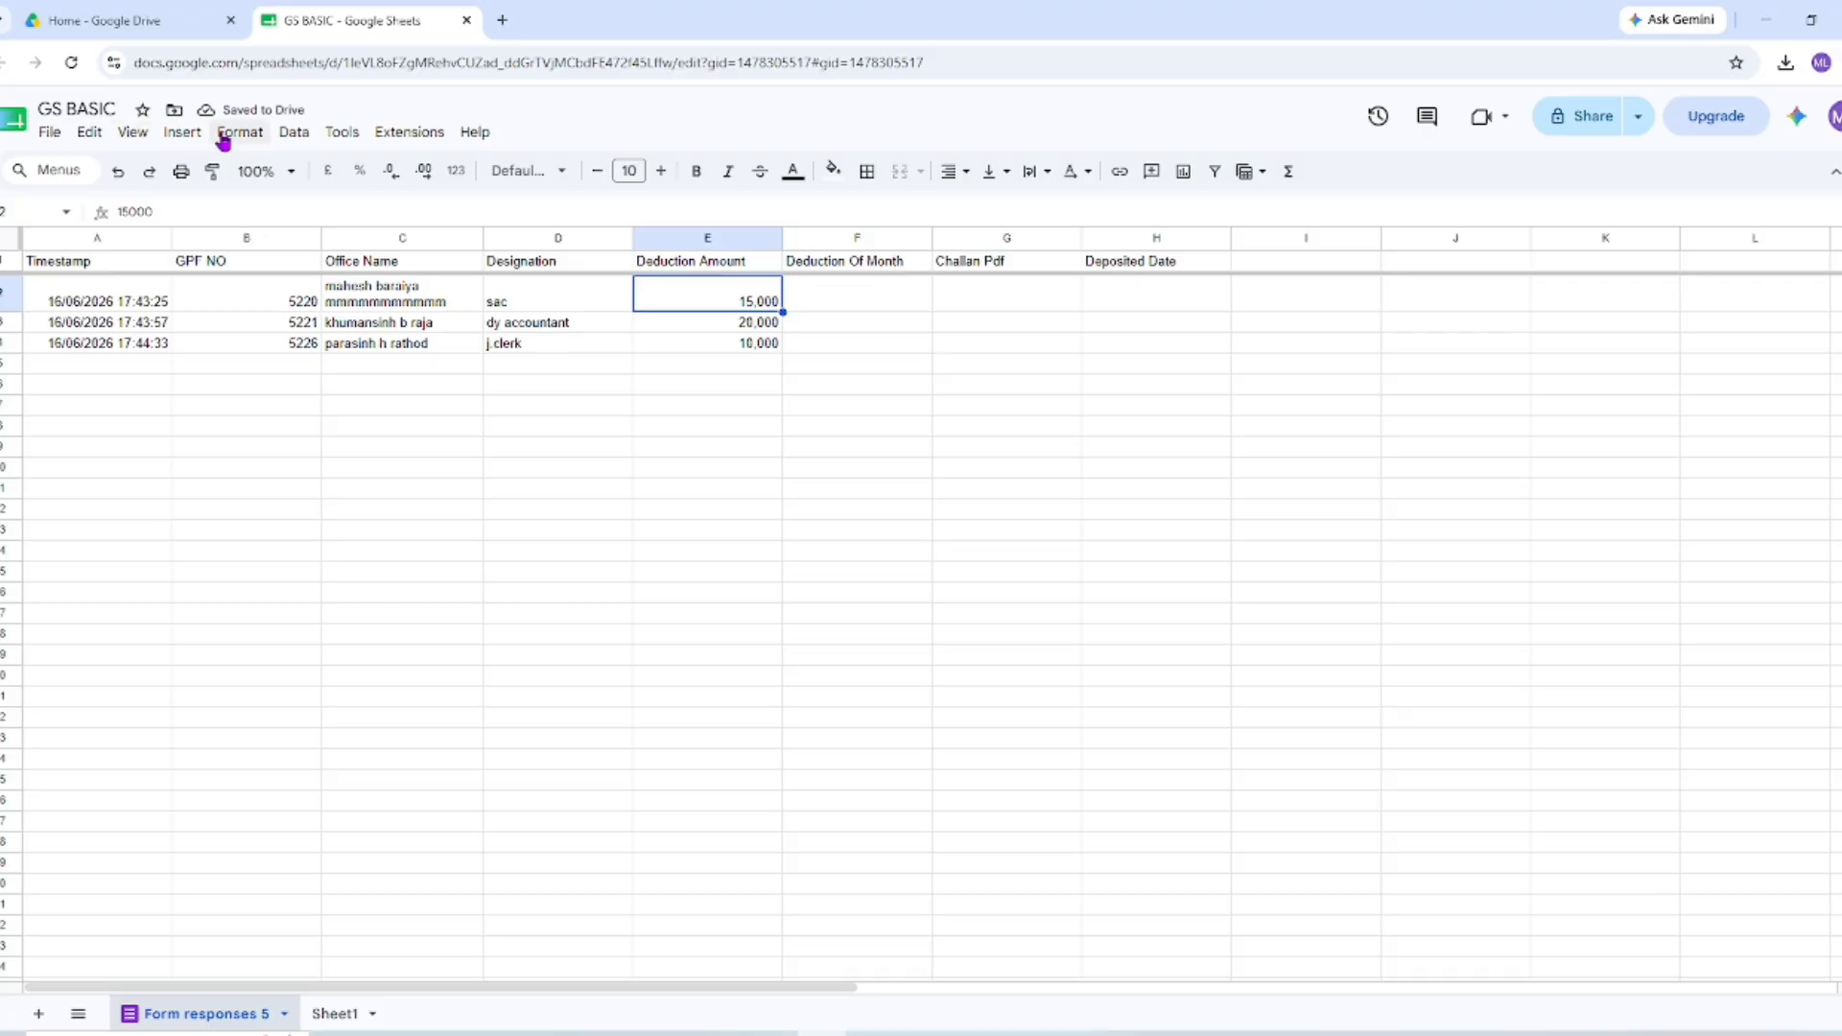
left_click(238, 131)
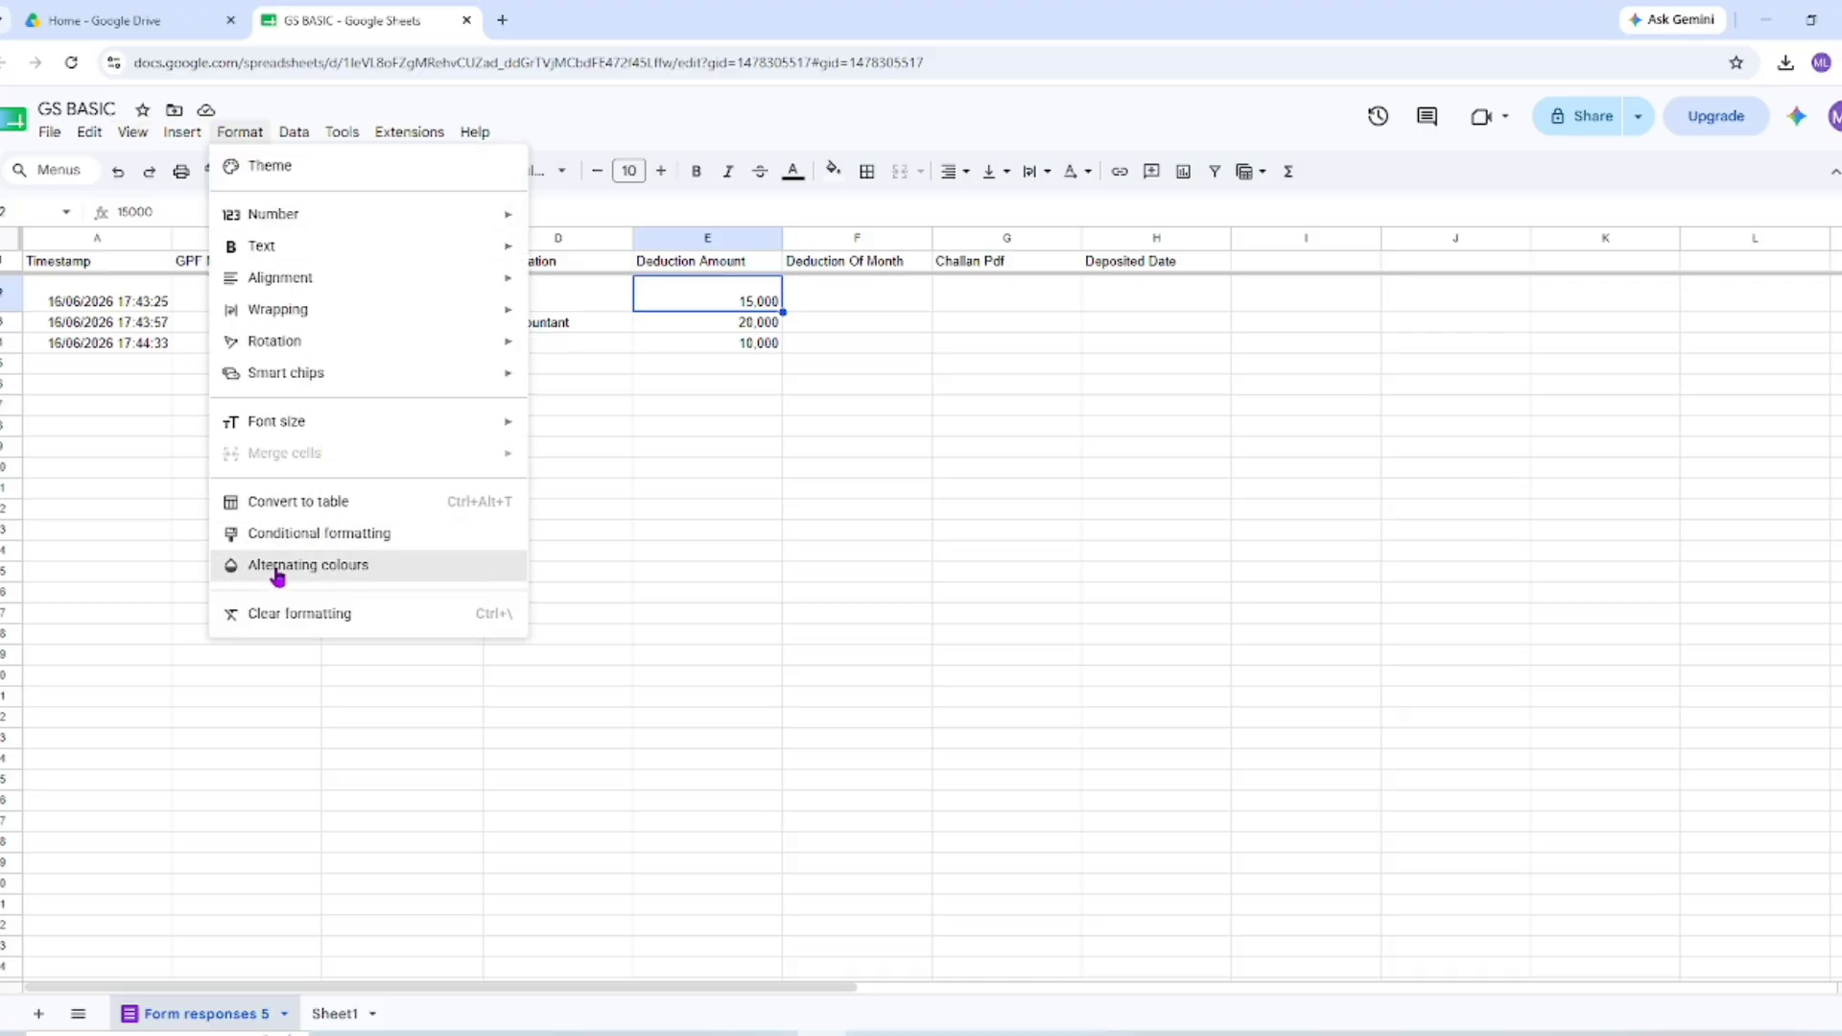
left_click(205, 685)
left_click_drag(82, 261, 1140, 701)
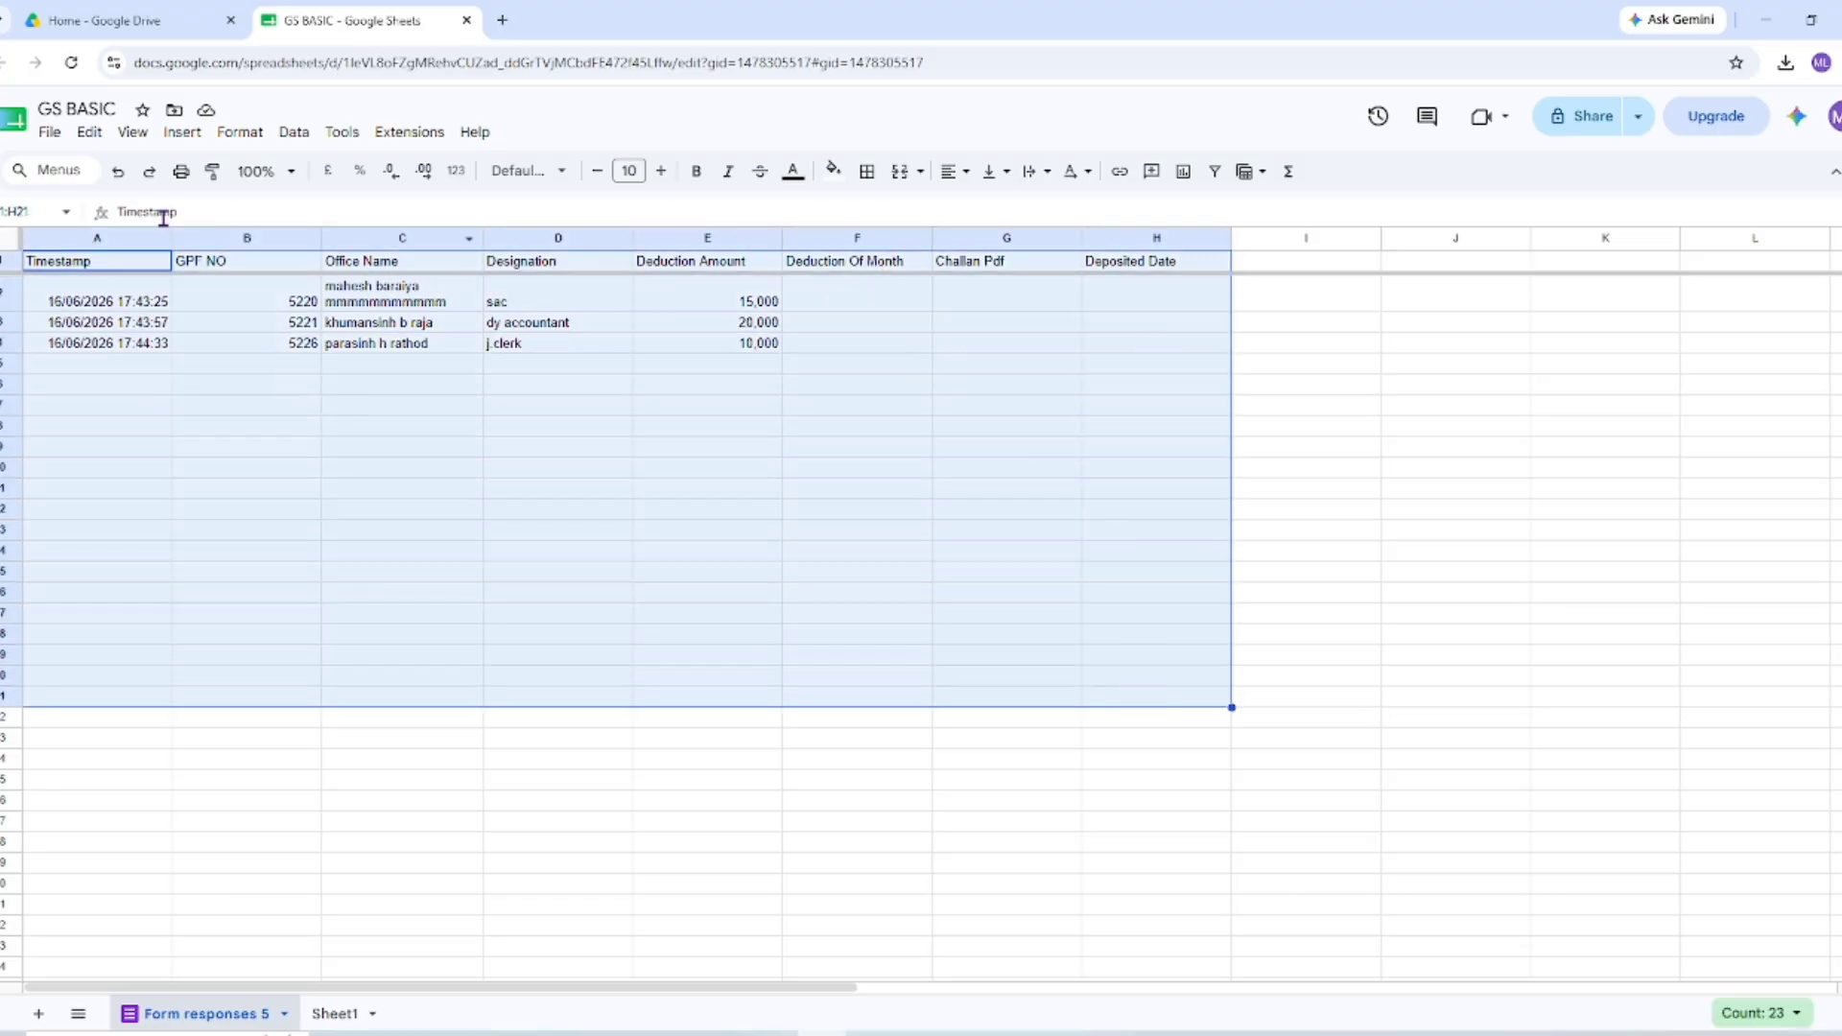
left_click(239, 131)
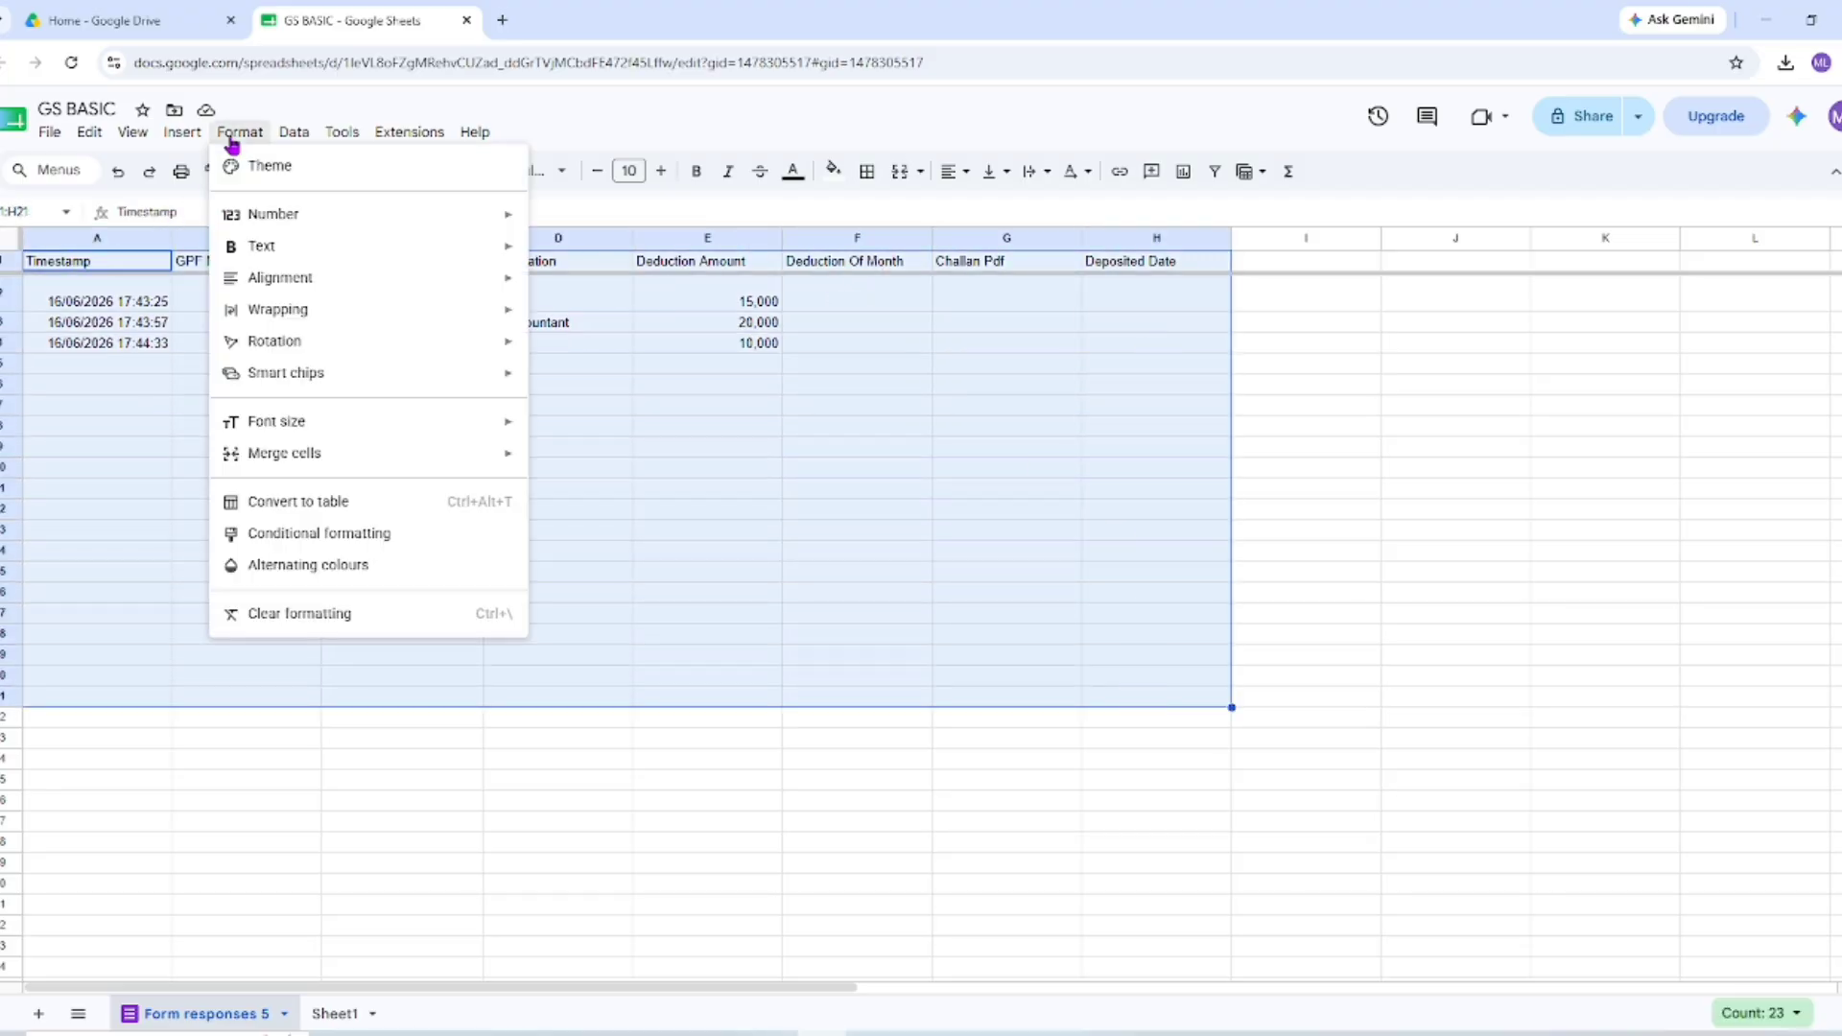
left_click(294, 569)
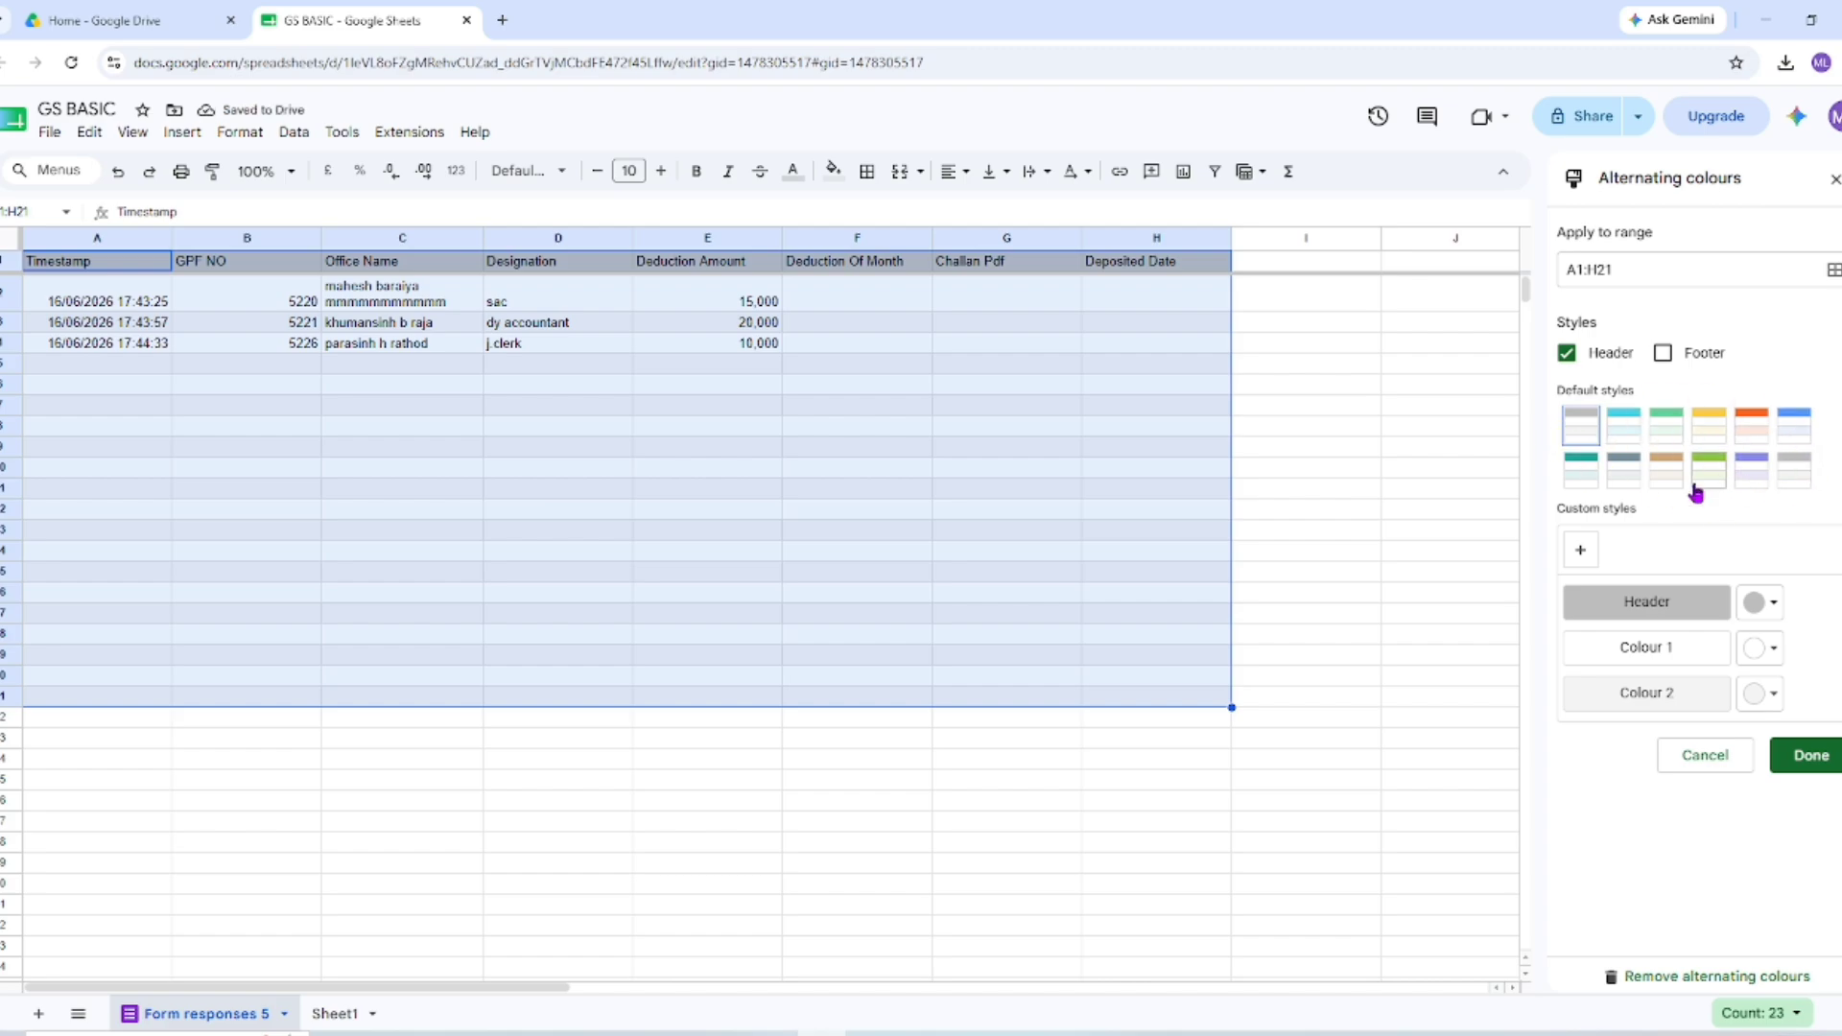
left_click(1797, 441)
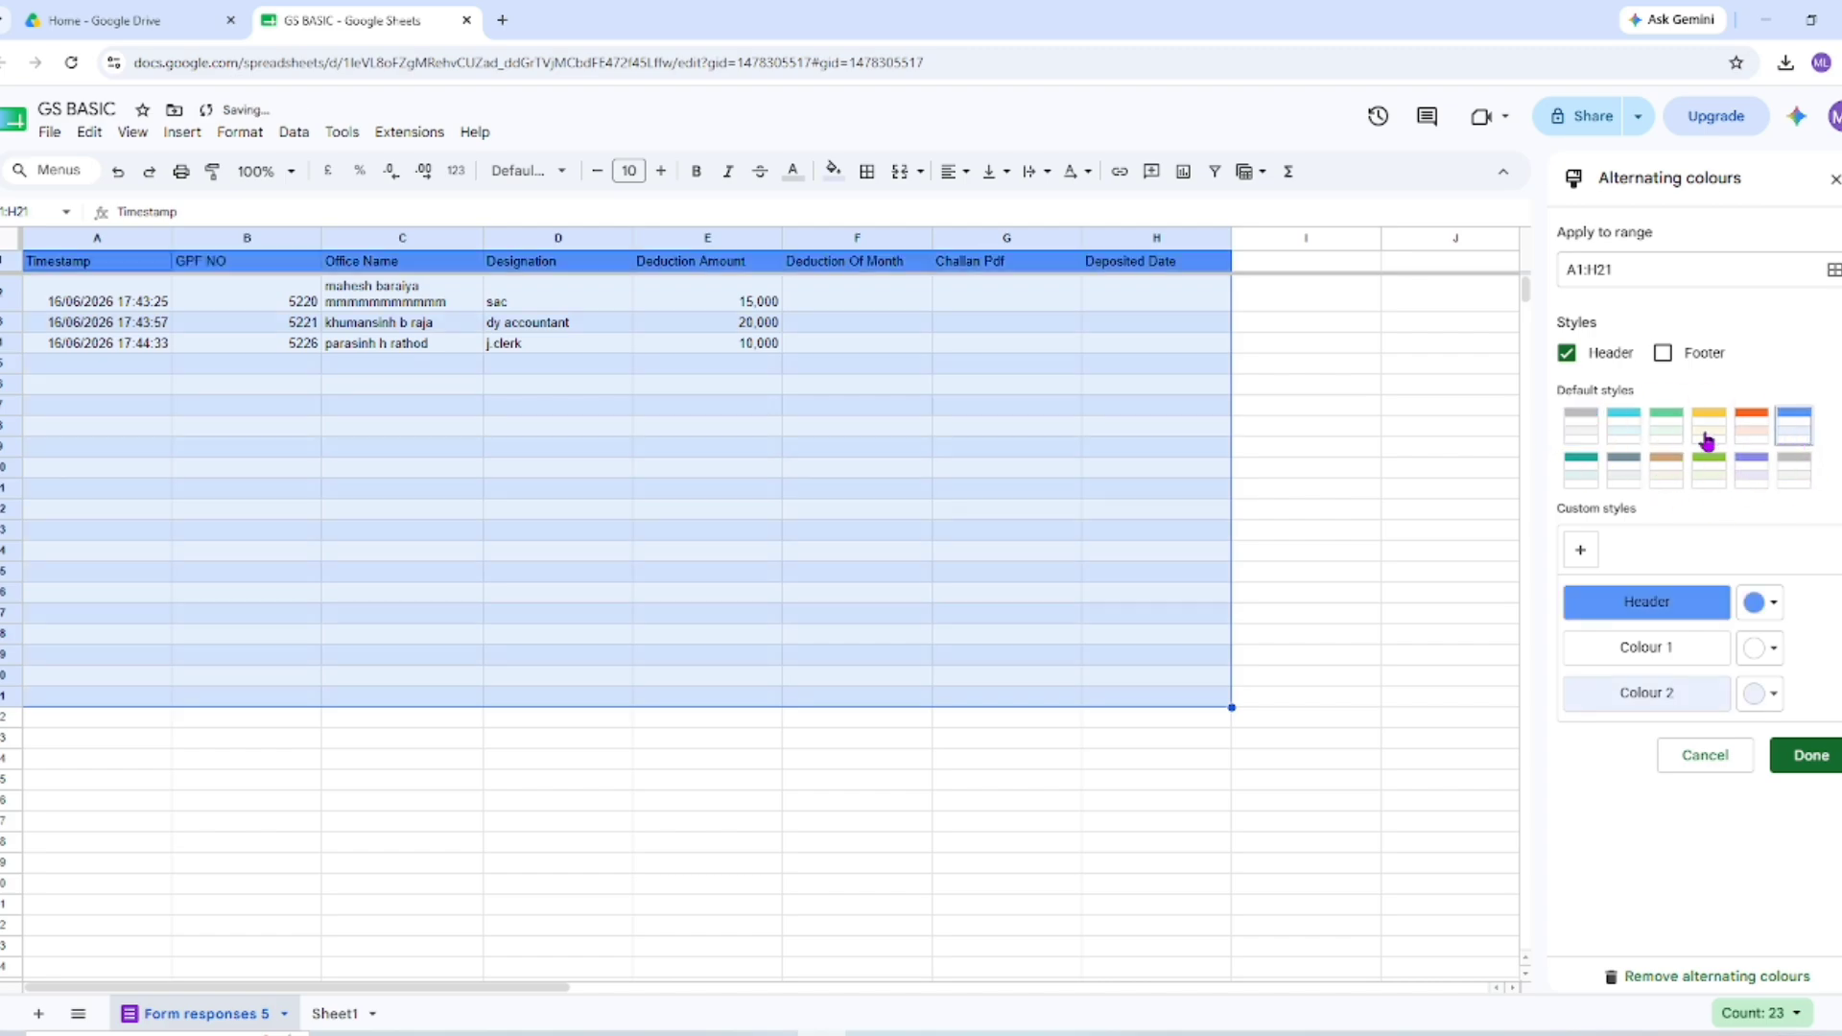
left_click(1828, 755)
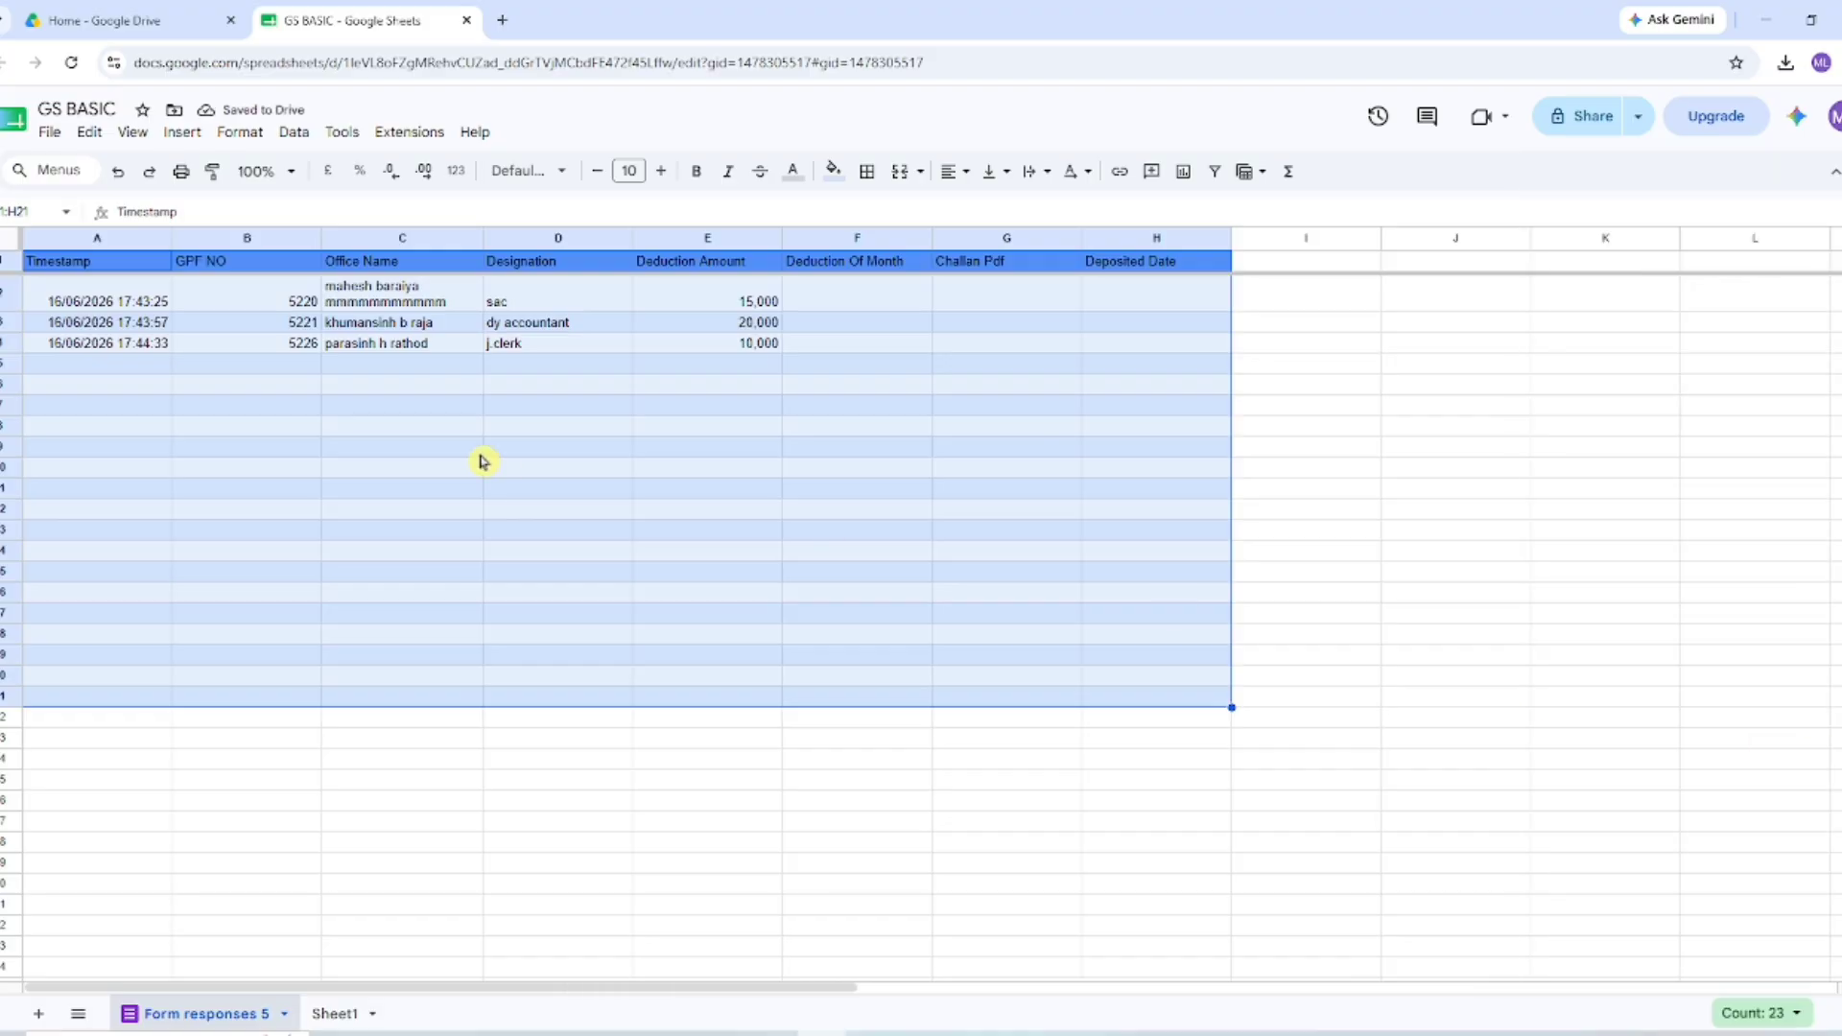
left_click(606, 741)
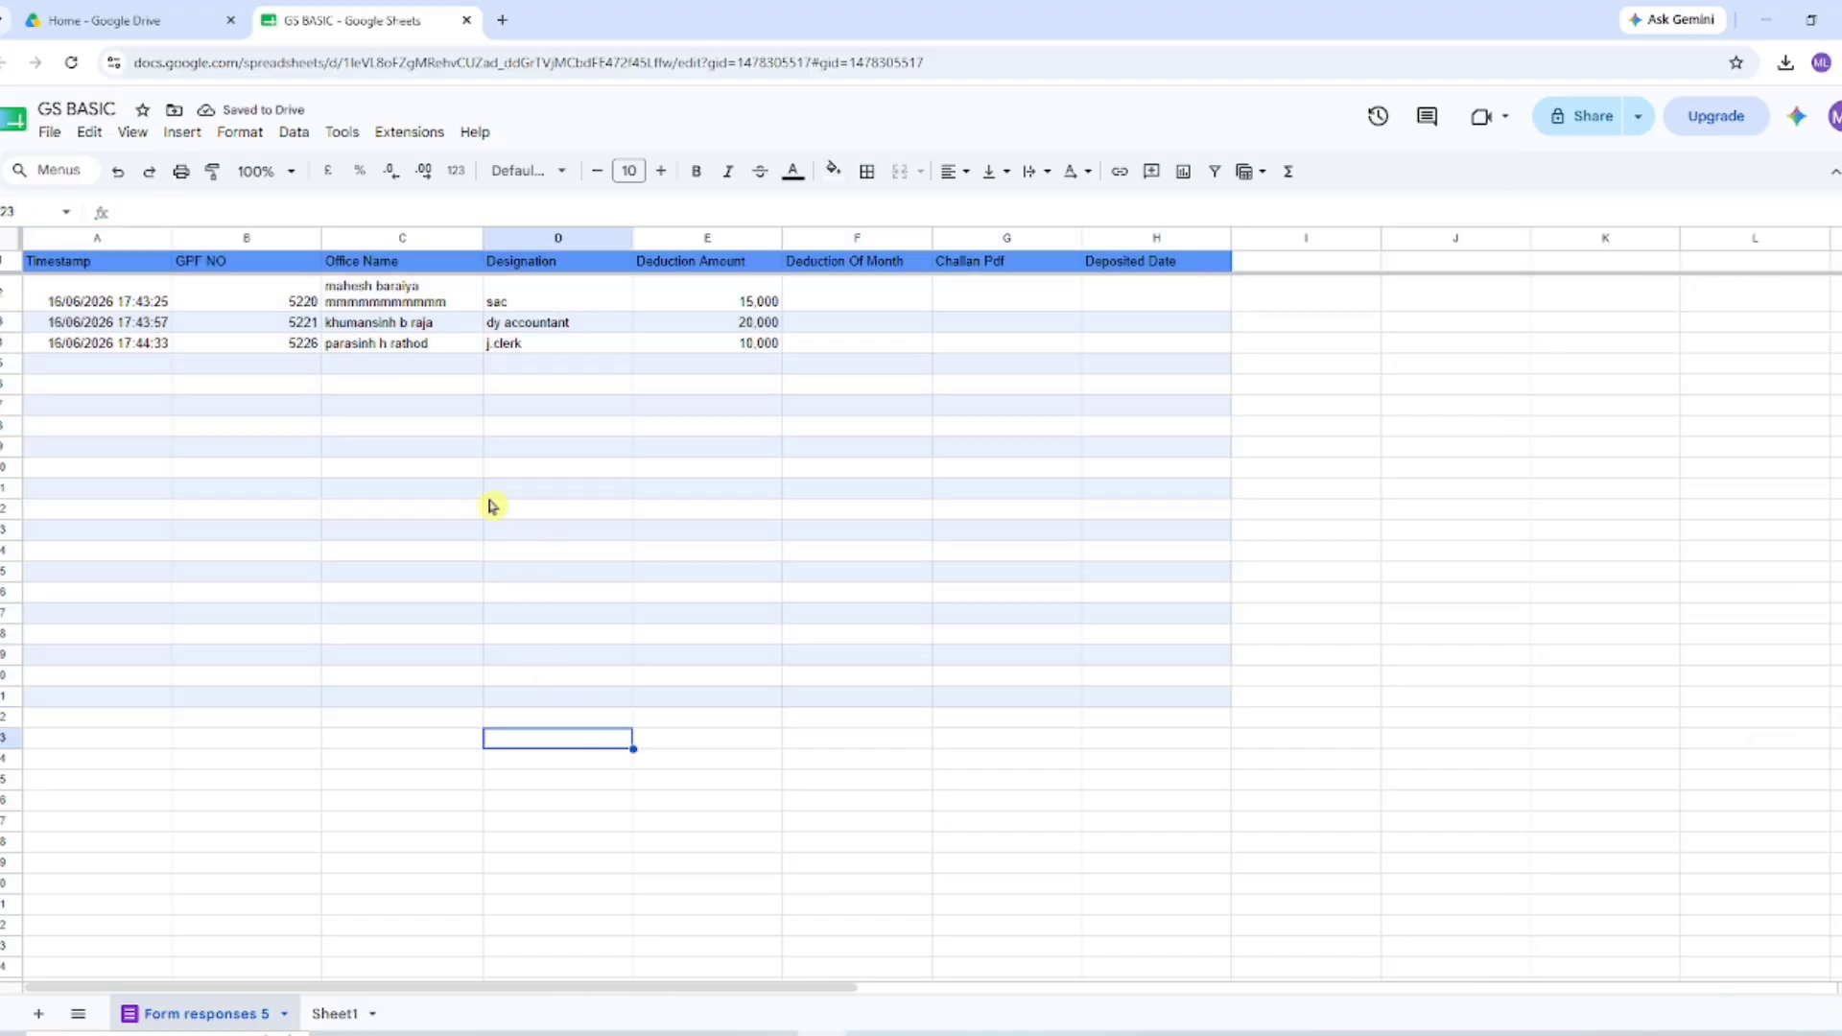